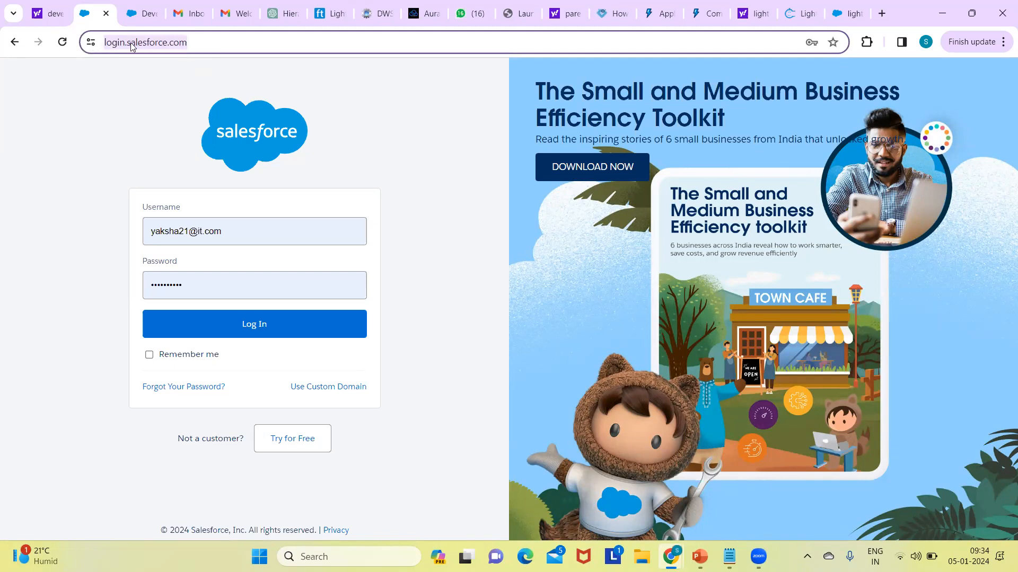
# Step: Change the number in the login username and try to log in to Salesforce with the prefilled password
pyautogui.press('Right')
pyautogui.hotkey('ctrl', 'shift', 'Left')
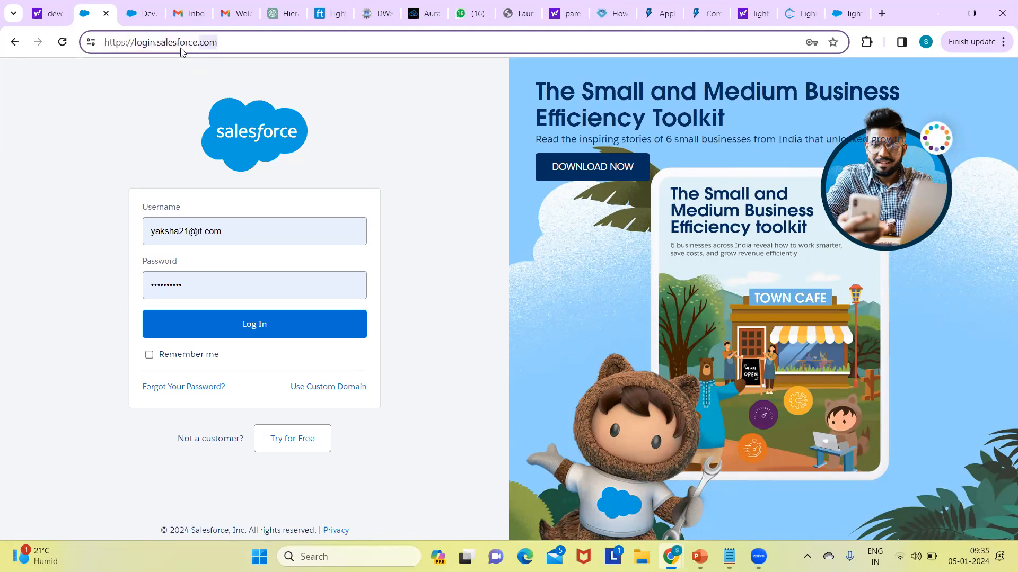
pyautogui.click(190, 234)
pyautogui.click(191, 234)
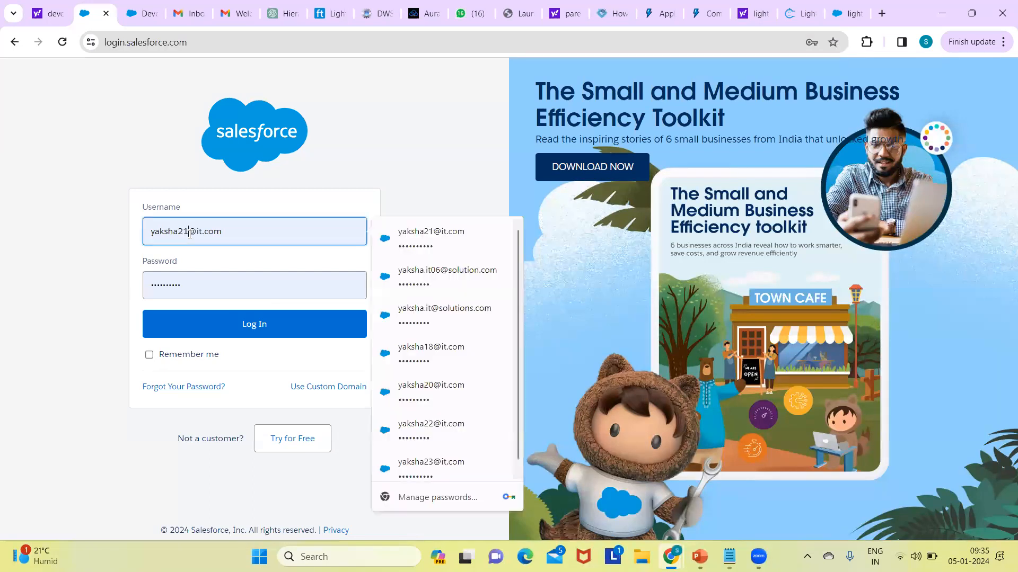
pyautogui.press('BackSpace')
pyautogui.write('4')
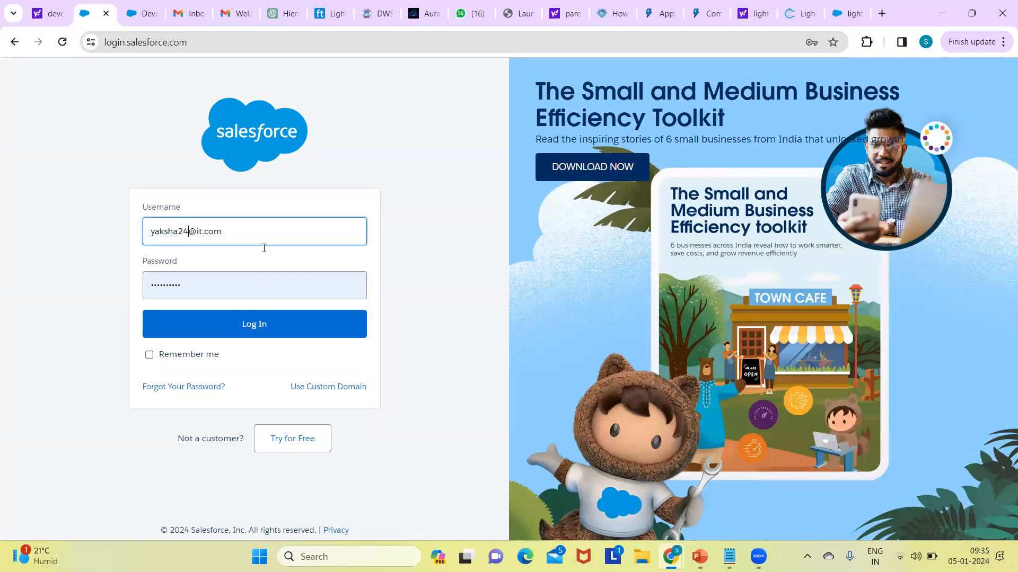
pyautogui.hotkey('ctrl', 'shift', 'Left')
pyautogui.click(256, 321)
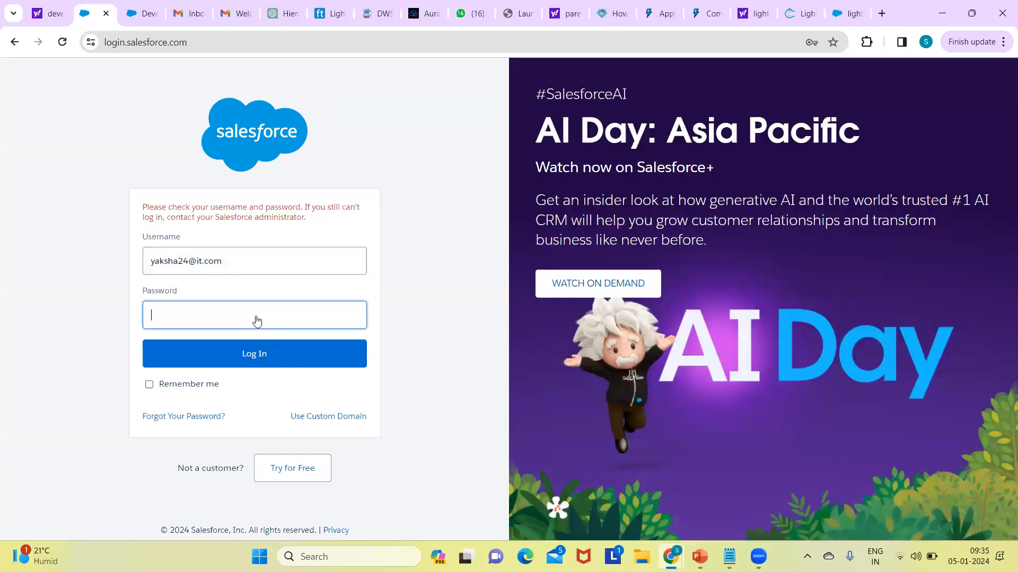
# Step: Enter the account password and try to log in again with the edited username
pyautogui.write('********')
pyautogui.click(259, 353)
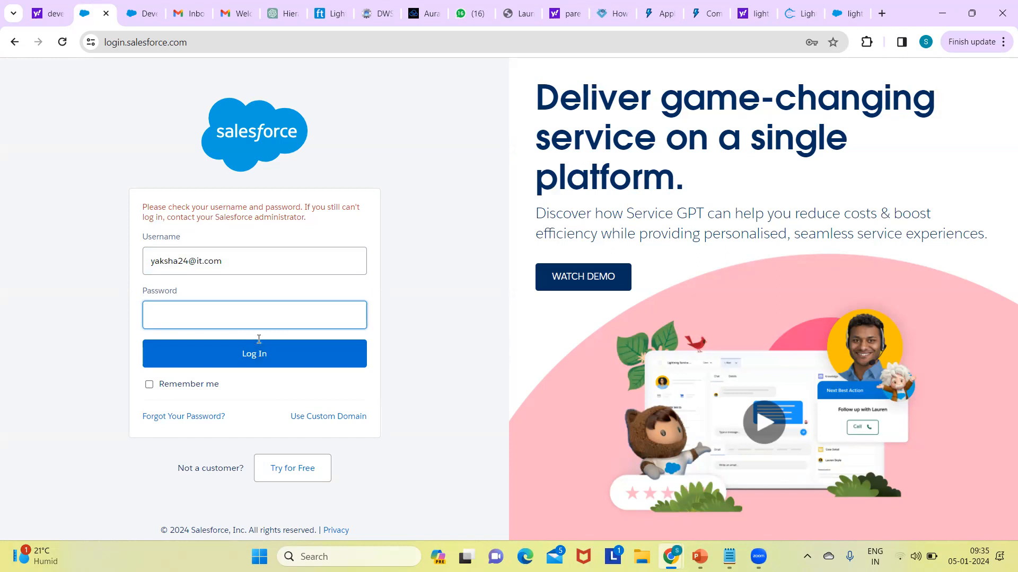
# Step: Check the saved logins for the username, re-enter the account password, and retry the login
pyautogui.click(234, 265)
pyautogui.doubleClick(234, 265)
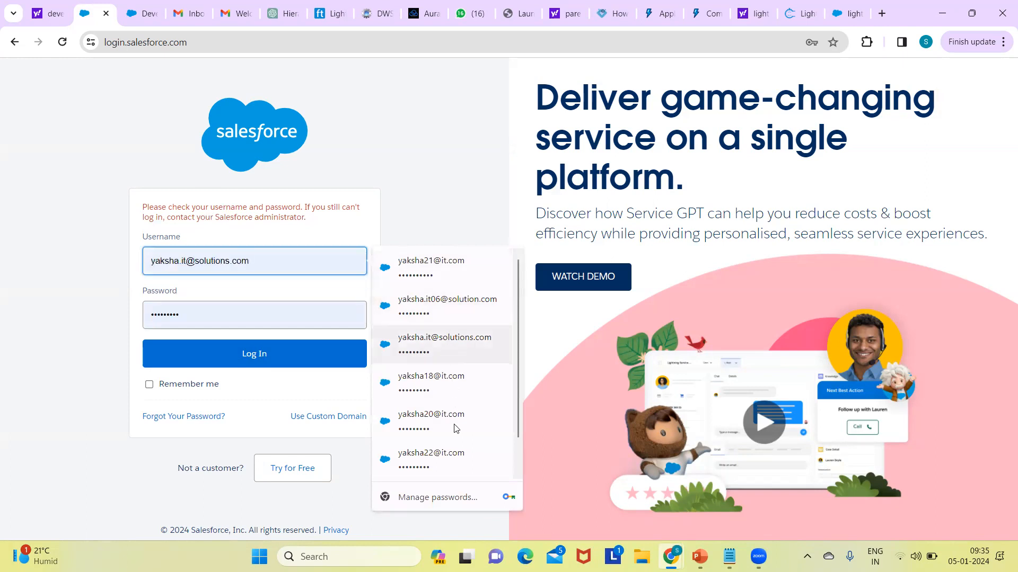
pyautogui.moveTo(518, 407); pyautogui.dragTo(516, 457)
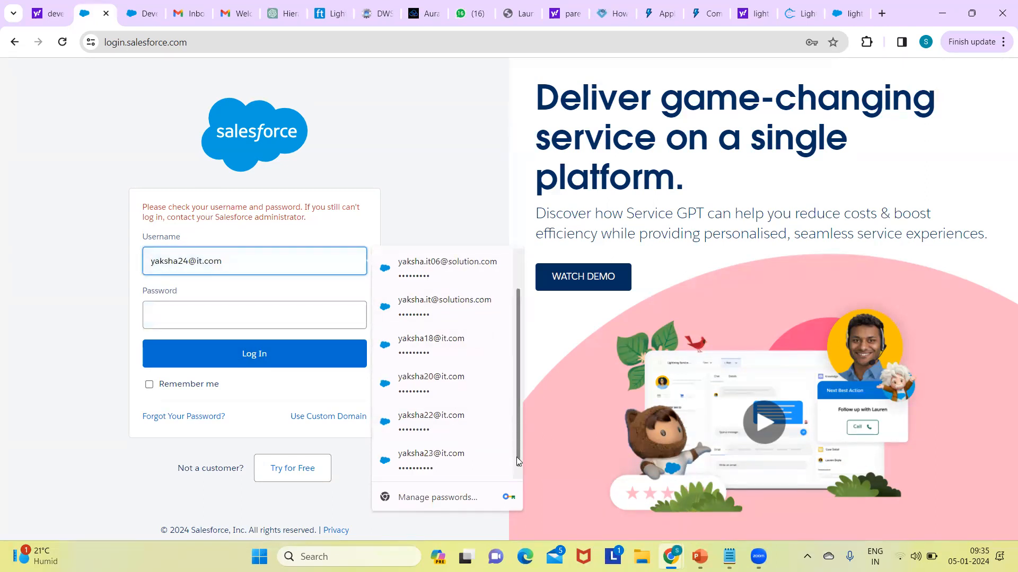
pyautogui.scroll(1, 506, 385)
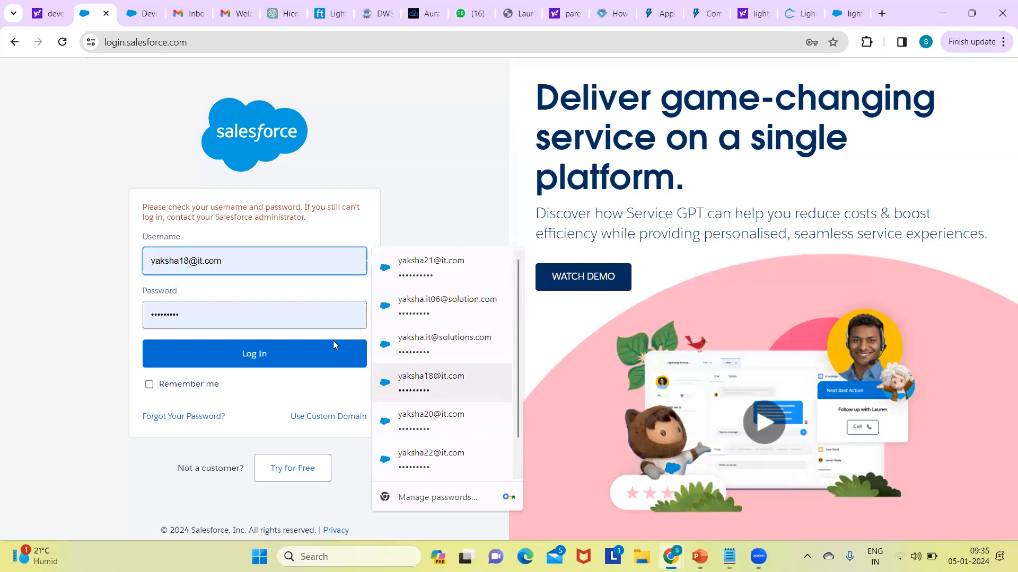
pyautogui.click(239, 310)
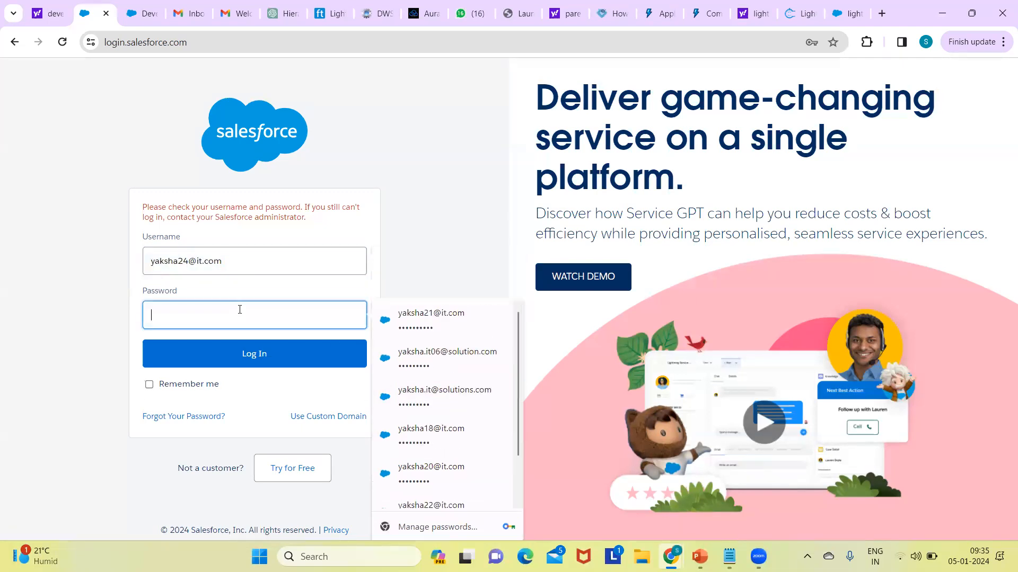
pyautogui.write('•••••')
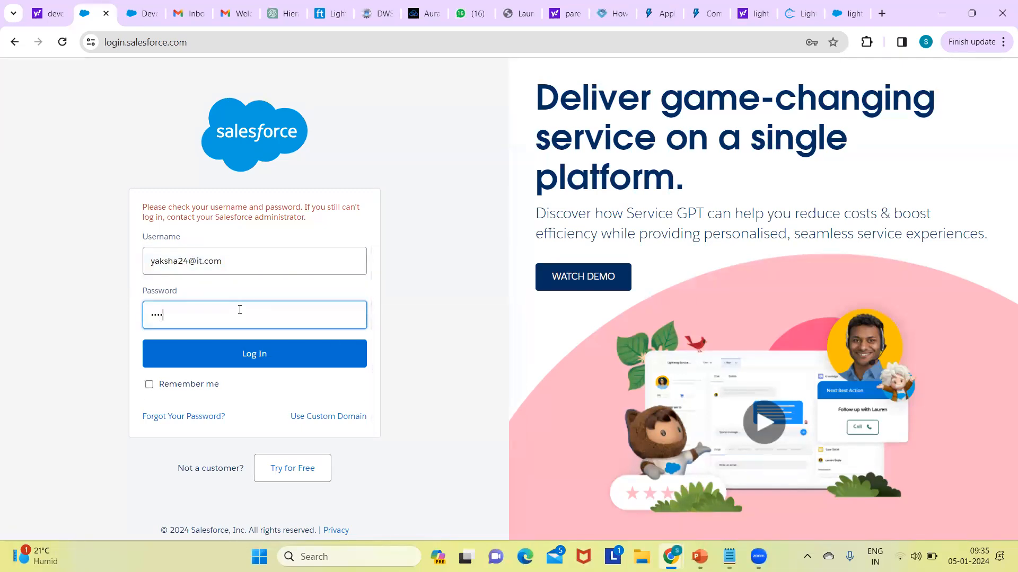
pyautogui.write('•••••')
pyautogui.click(239, 354)
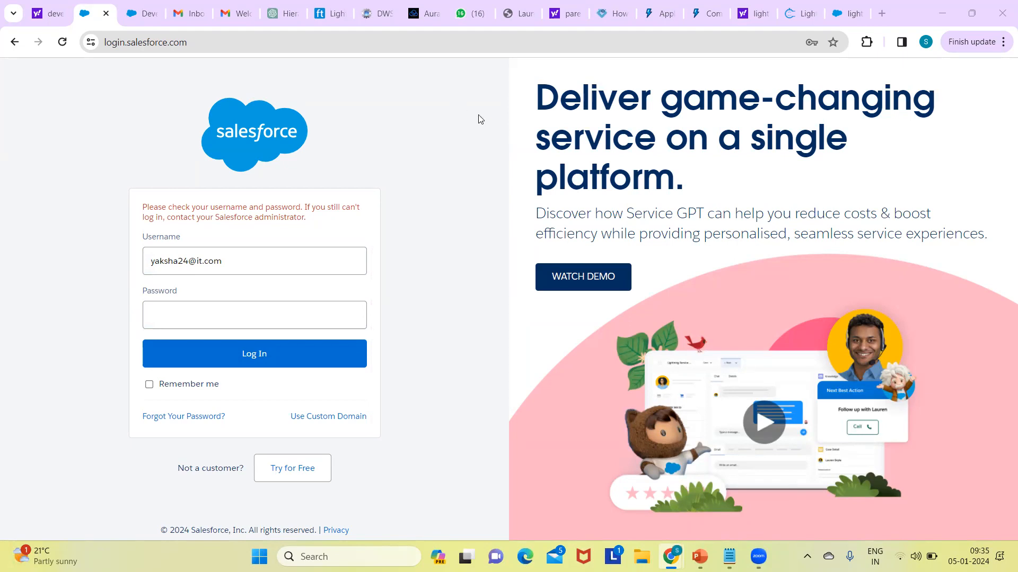
# Step: Keep the same username, enter the account password once more, and attempt another login
pyautogui.click(207, 319)
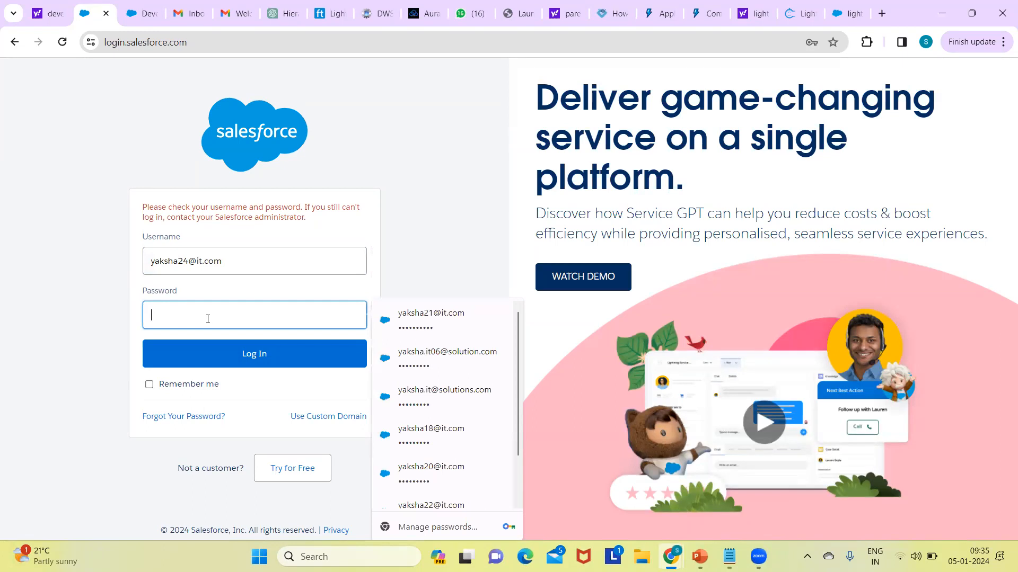
pyautogui.tripleClick(294, 272)
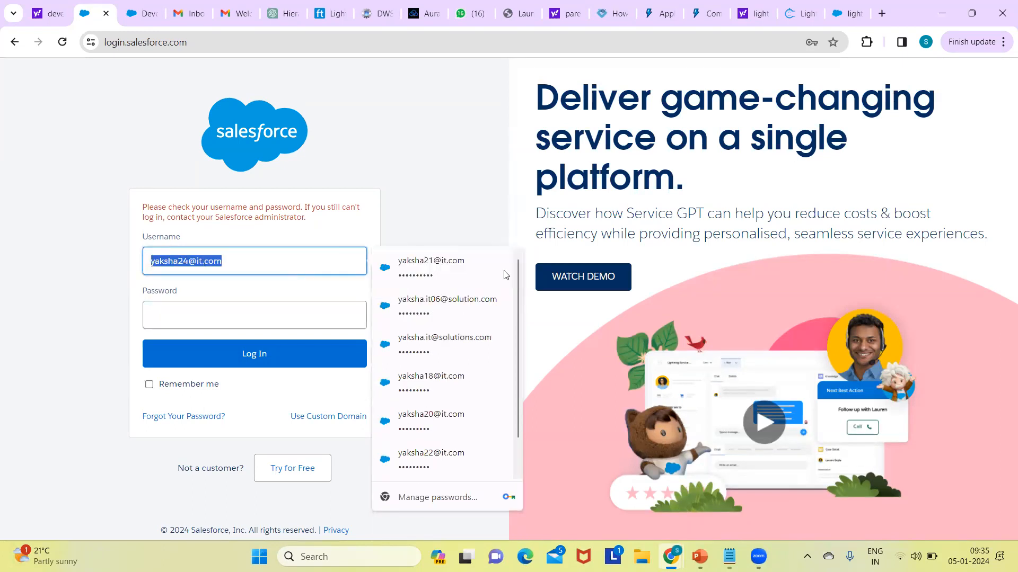
pyautogui.click(302, 271)
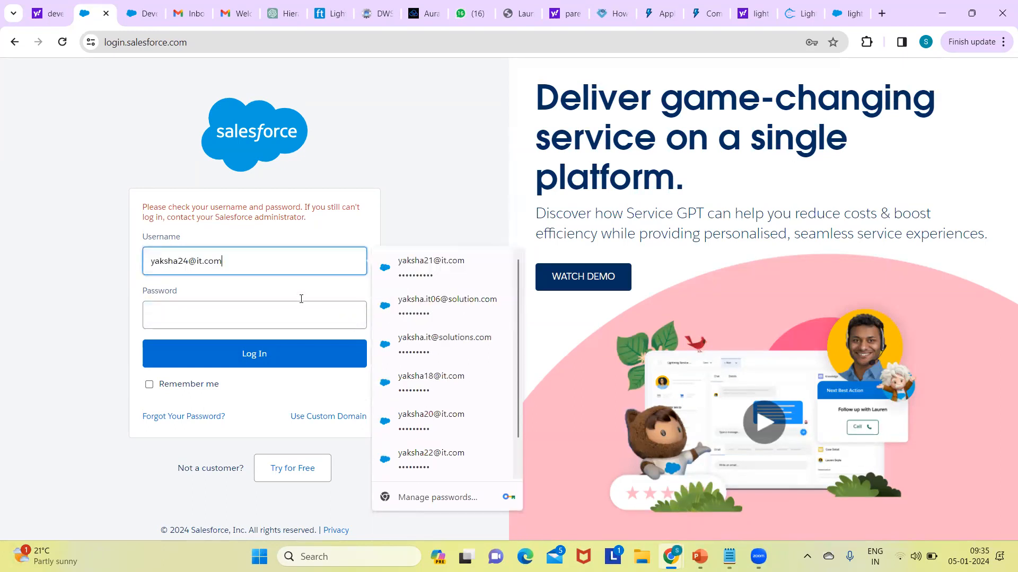
pyautogui.click(246, 312)
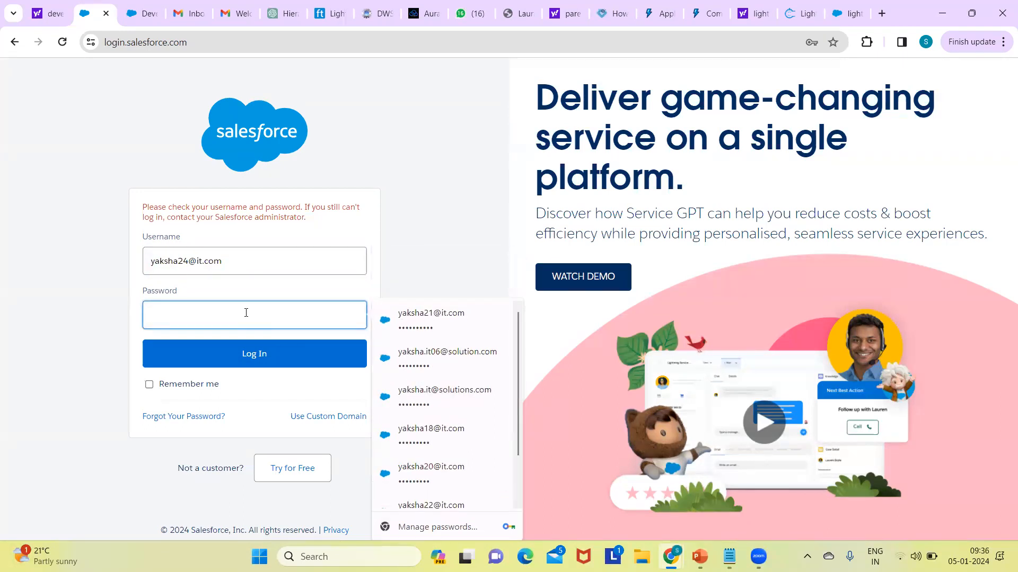
pyautogui.write('•••••')
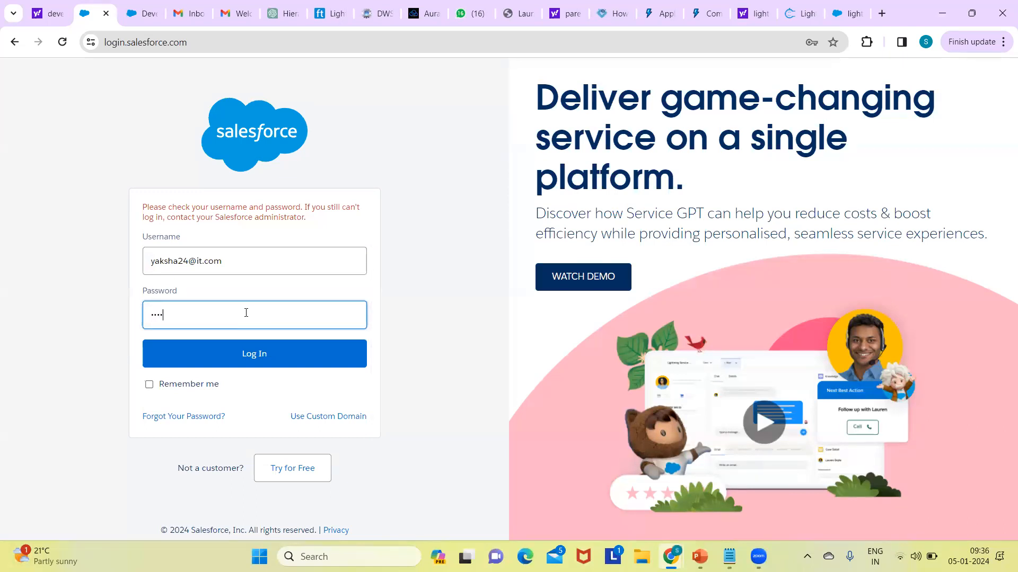
pyautogui.write('•••••')
pyautogui.click(246, 356)
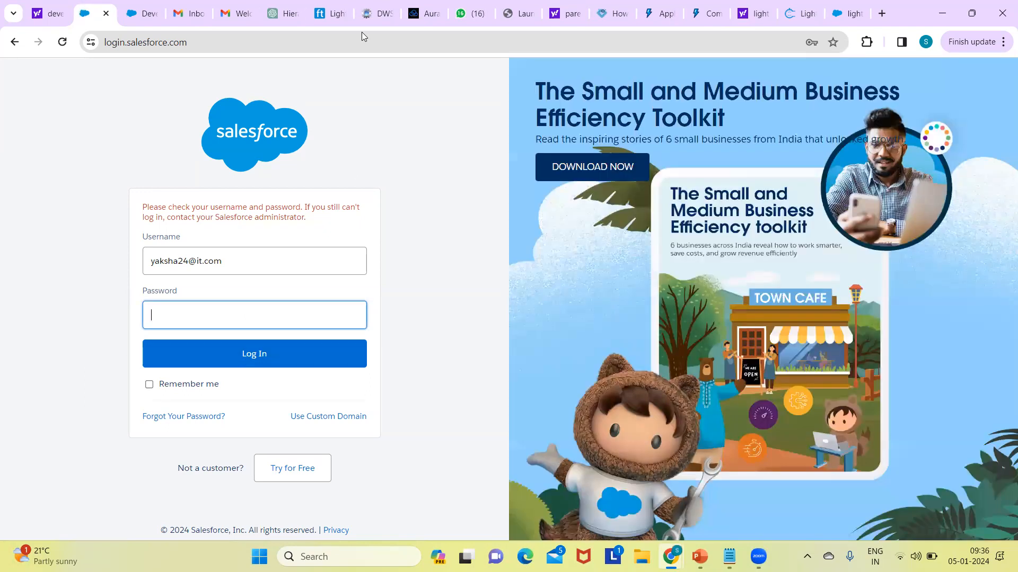
# Step: Look up the username in the Salesforce sign-up email in Gmail and correct it on the login form
pyautogui.hotkey('ctrl', '5')
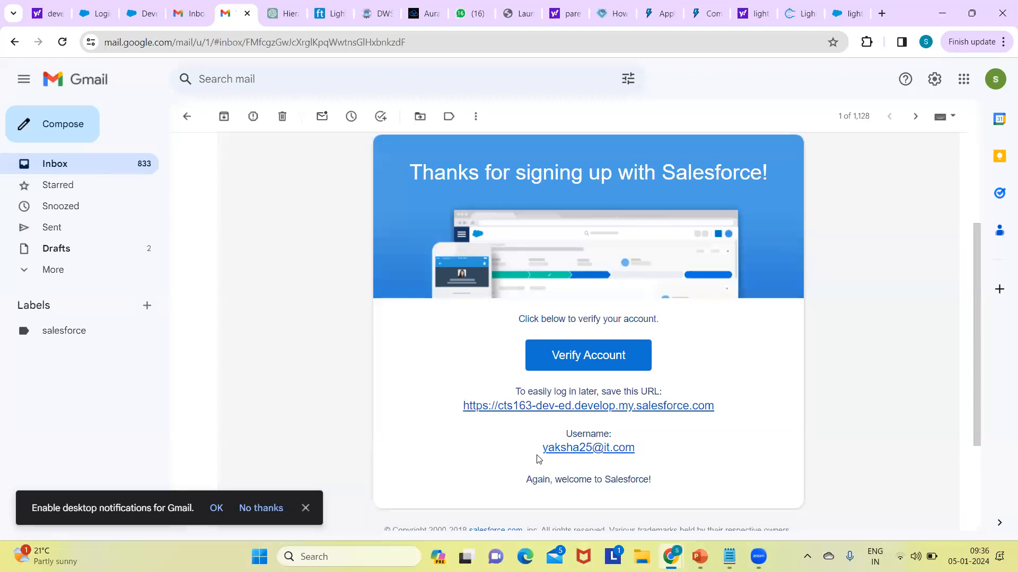
pyautogui.moveTo(542, 449); pyautogui.dragTo(651, 455)
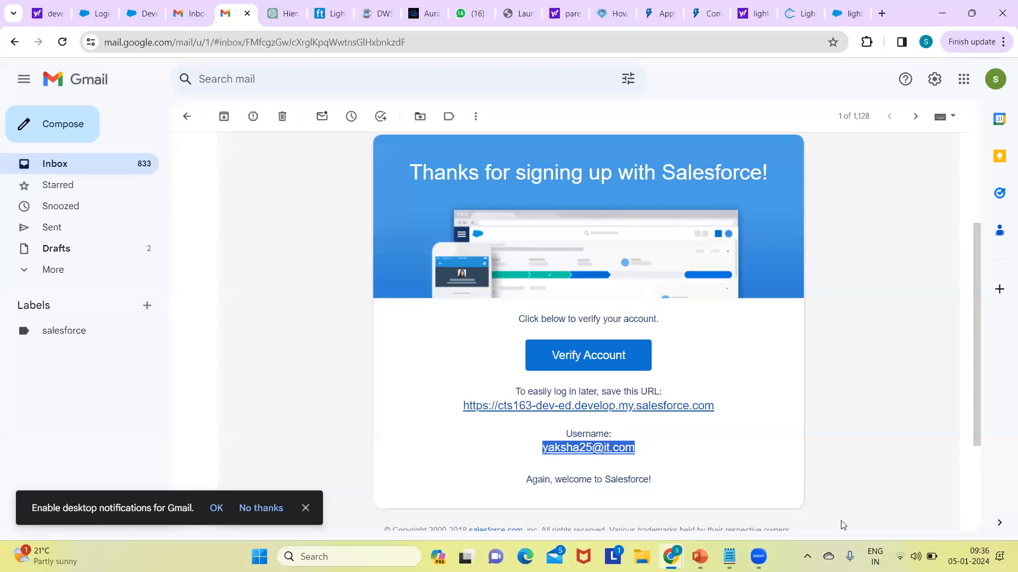
pyautogui.click(96, 13)
pyautogui.click(188, 263)
pyautogui.write('5')
# Step: Enter the account password, log in to the developer org, and save the credentials in the browser
pyautogui.click(193, 311)
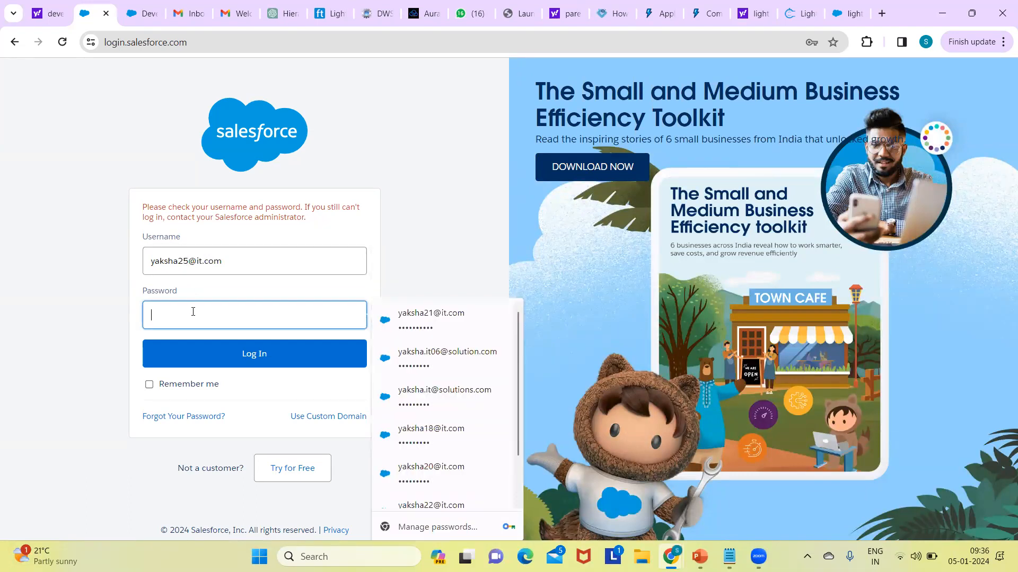
pyautogui.write('******')
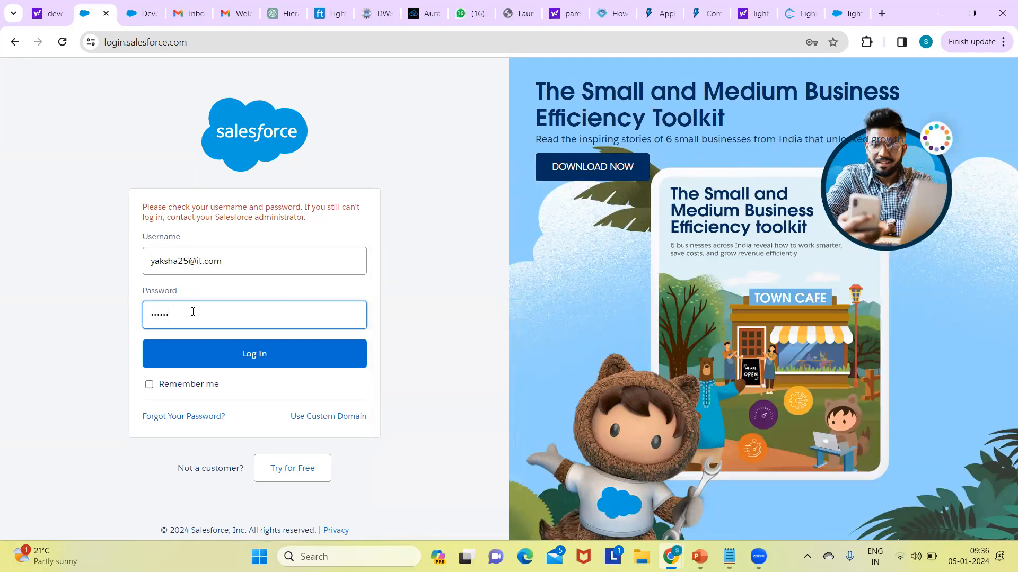
pyautogui.write('***')
pyautogui.click(239, 360)
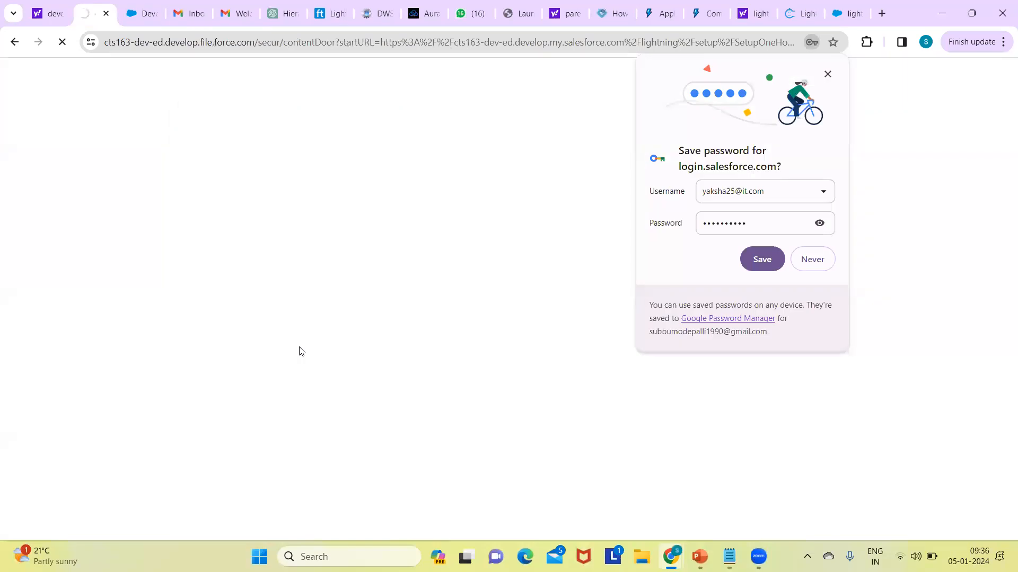
pyautogui.click(762, 259)
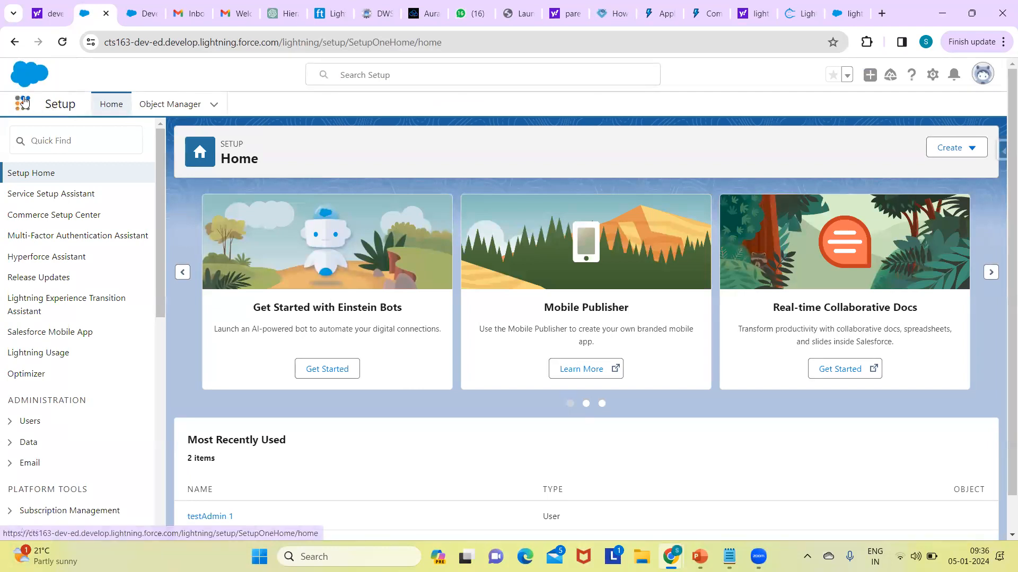
# Step: Open the Recruiting app from the full App Launcher list, dismissing the Prompt & Walkthrough Tips window
pyautogui.click(23, 101)
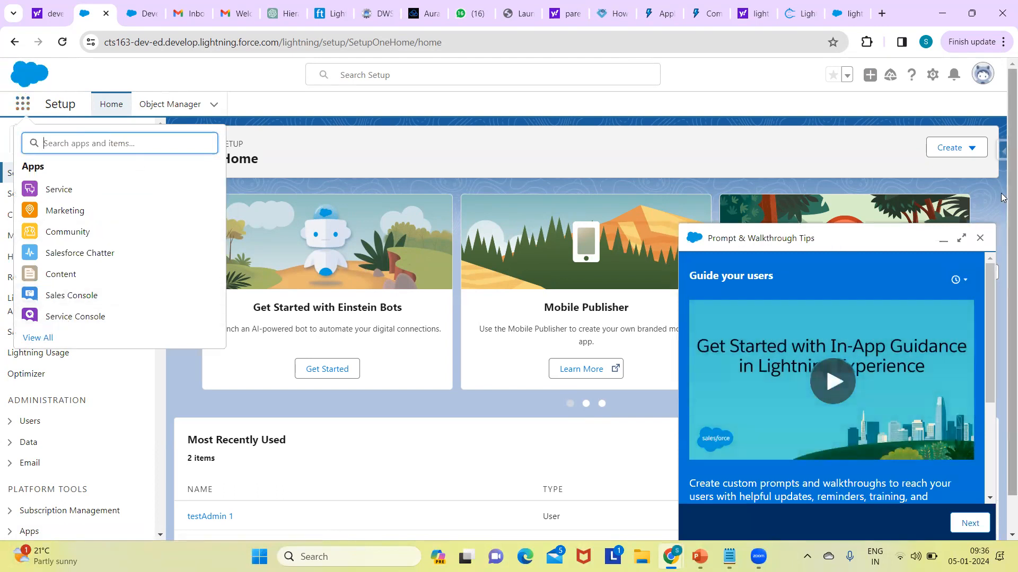
pyautogui.click(980, 237)
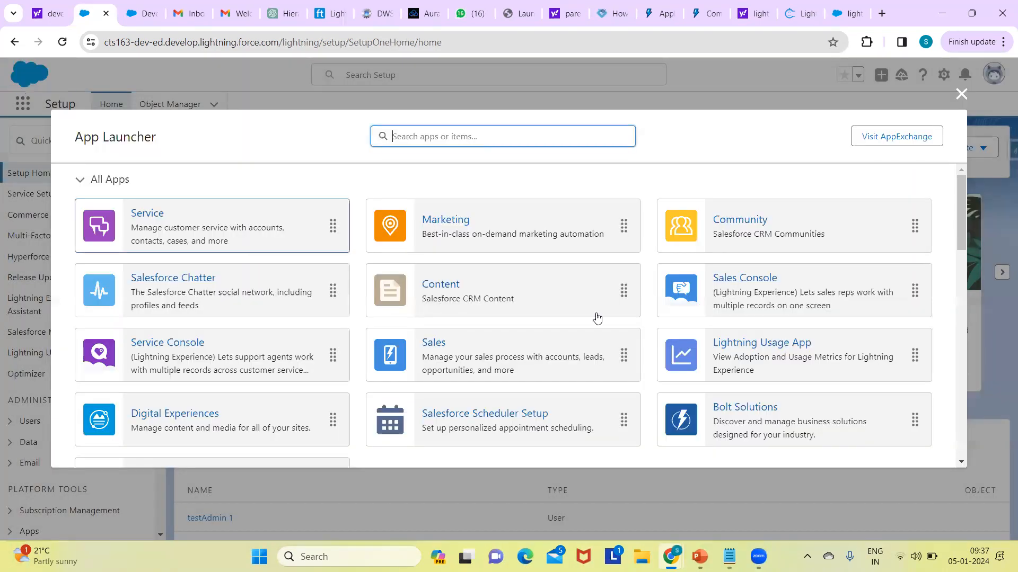
pyautogui.scroll(-4, 958, 280)
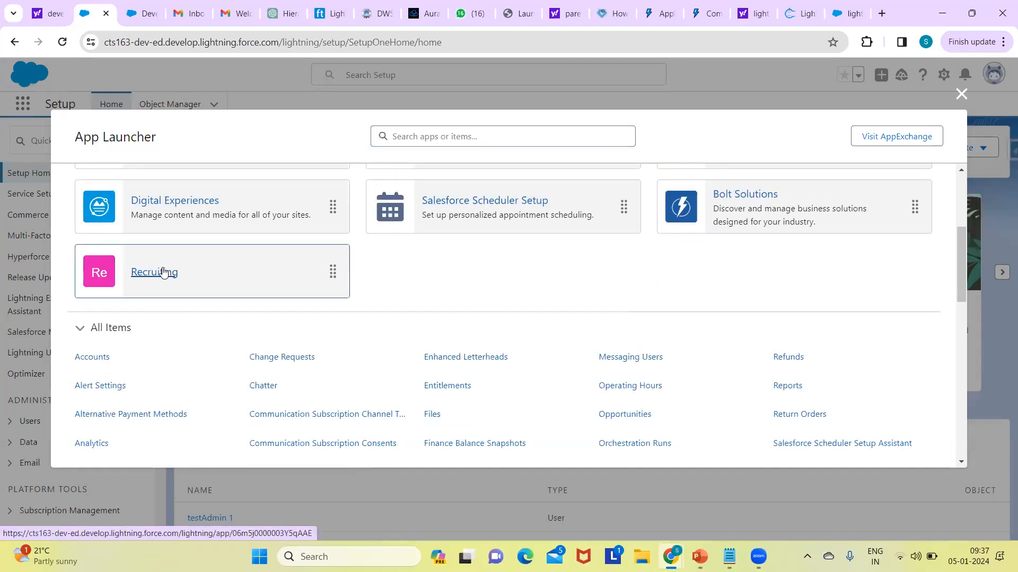
pyautogui.click(163, 272)
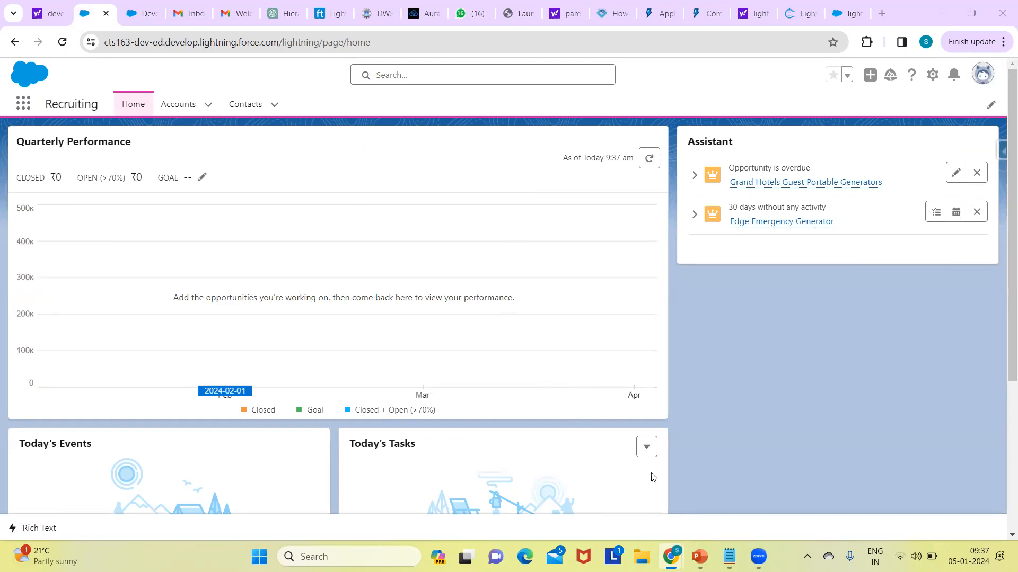
# Step: Switch to the Notepad course notes and delete the "User licenses:" heading and surplus blank lines below "tabs"
pyautogui.moveTo(729, 557)
pyautogui.click(728, 480)
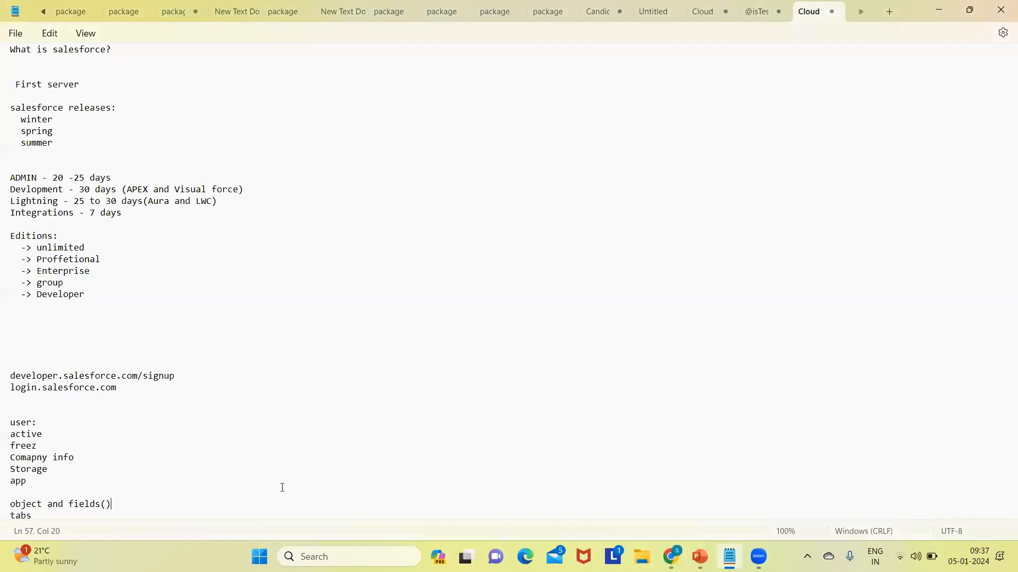
pyautogui.press('Down')
pyautogui.press('Down')
pyautogui.press('Down')
pyautogui.press('Down')
pyautogui.press('Down')
pyautogui.press('Down')
pyautogui.press('Down')
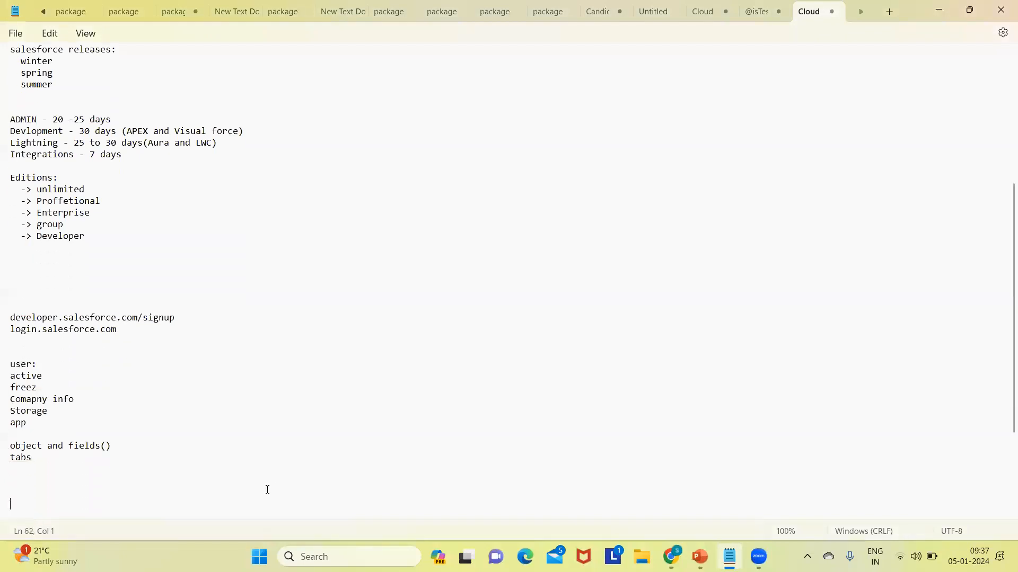
pyautogui.press('Up')
pyautogui.press('Up')
pyautogui.press('Up')
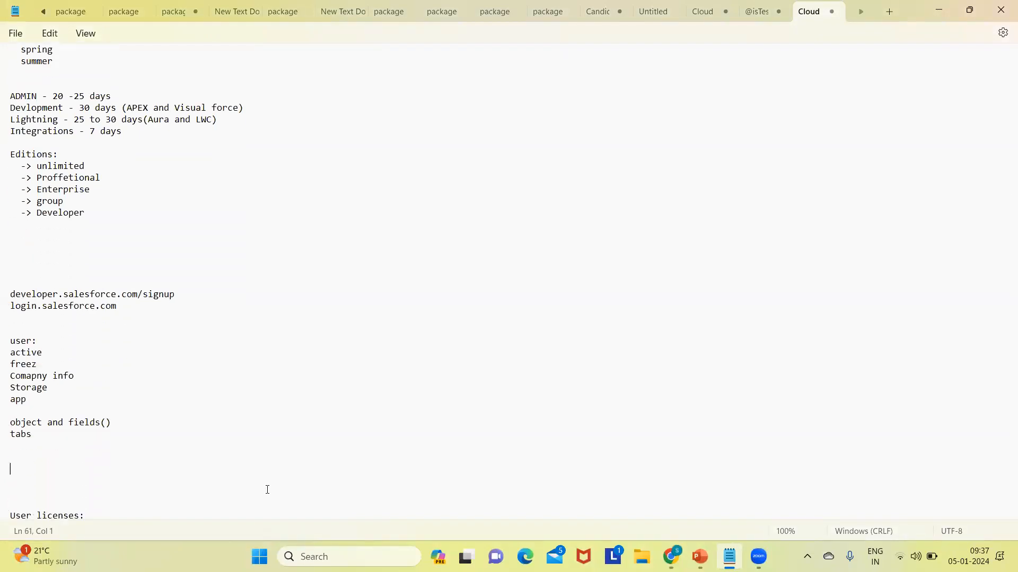
pyautogui.press('Down')
pyautogui.press('Down')
pyautogui.press('Down')
pyautogui.press('Down')
pyautogui.press('Down')
pyautogui.press('Down')
pyautogui.press('Down')
pyautogui.press('Down')
pyautogui.press('Down')
pyautogui.press('Down')
pyautogui.press('Down')
pyautogui.press('Down')
pyautogui.press('Down')
pyautogui.press('Down')
pyautogui.press('Down')
pyautogui.press('Down')
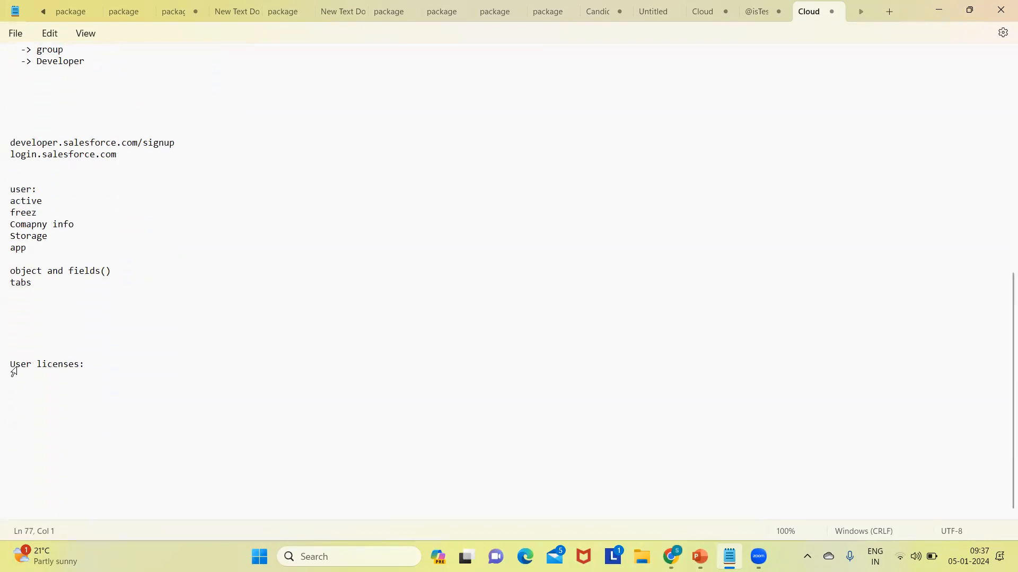
pyautogui.hotkey('shift', 'End')
pyautogui.press('BackSpace')
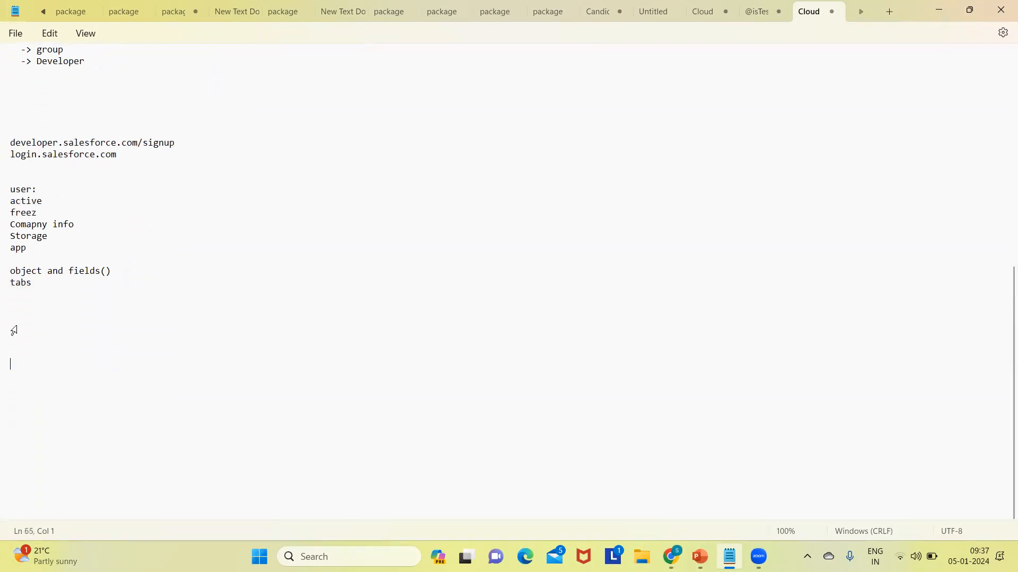
pyautogui.press('Return')
pyautogui.press('Return')
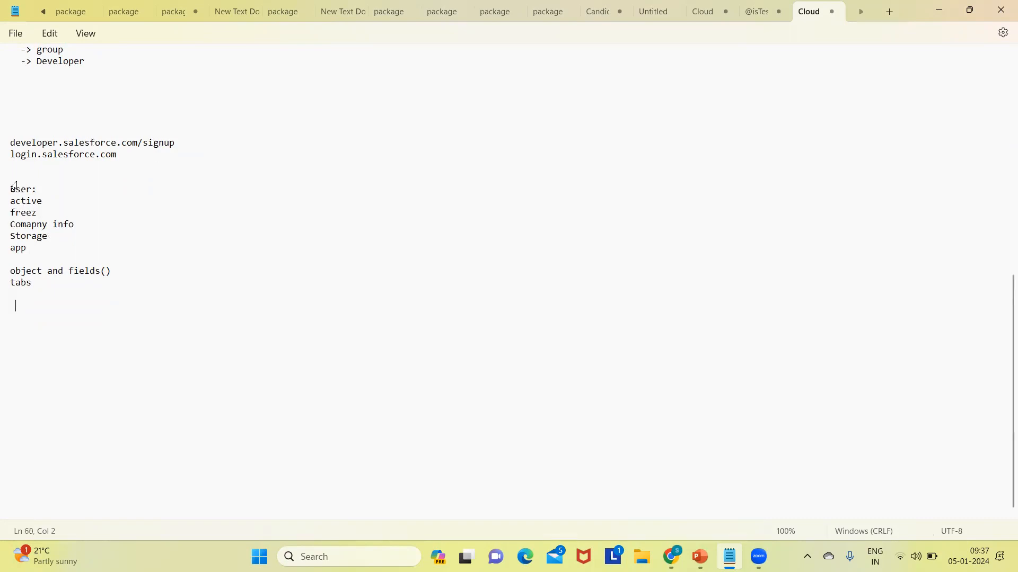
# Step: Add a "Data model" heading between the "app" and "object and fields()" lines, set off by blank lines
pyautogui.click(32, 255)
pyautogui.press('Return')
pyautogui.press('Return')
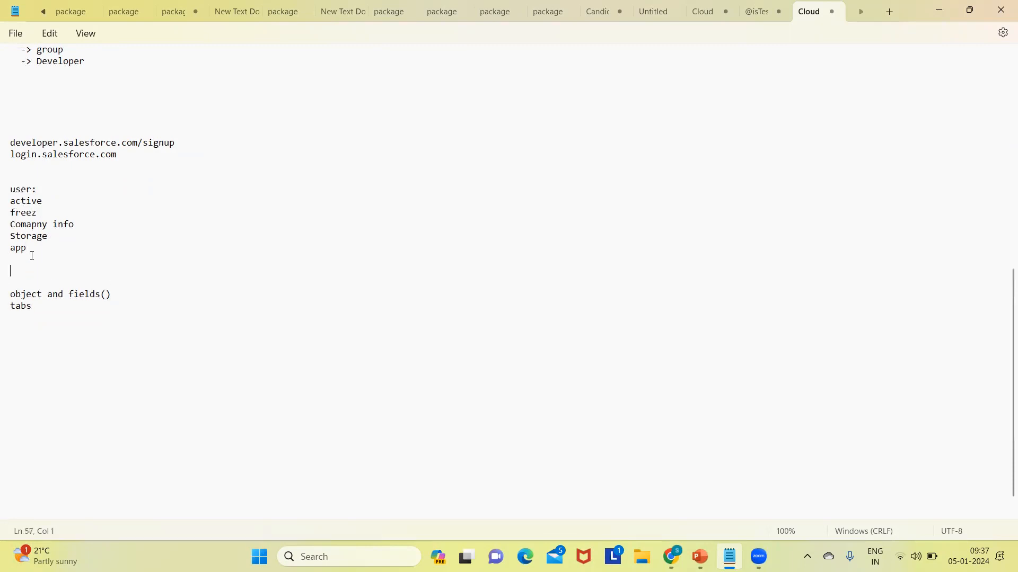
pyautogui.write('Data model:')
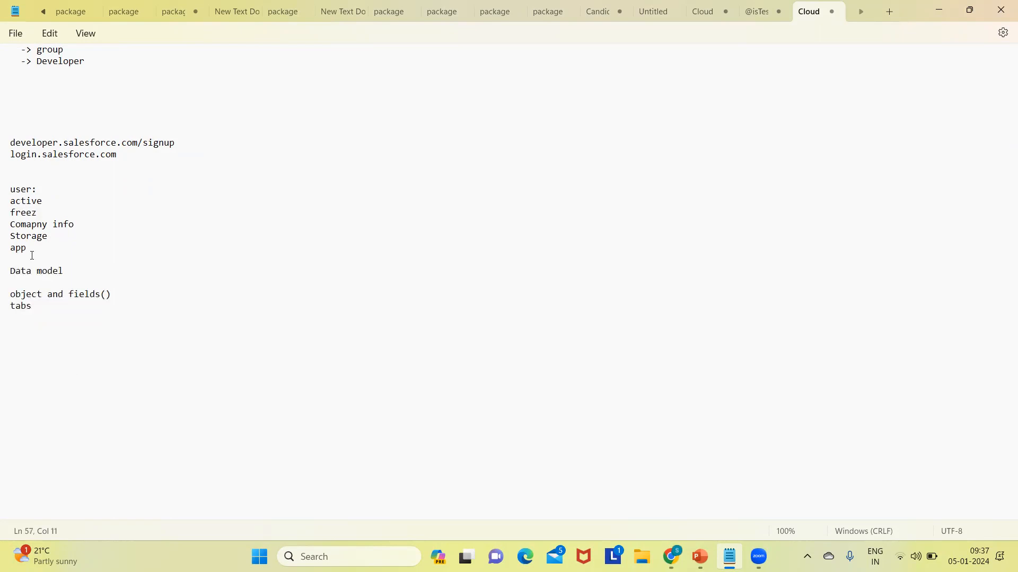
# Step: Complete the heading as "Data model:" and space out the "object and fields()" line with blank lines before "tabs"
pyautogui.press('Return')
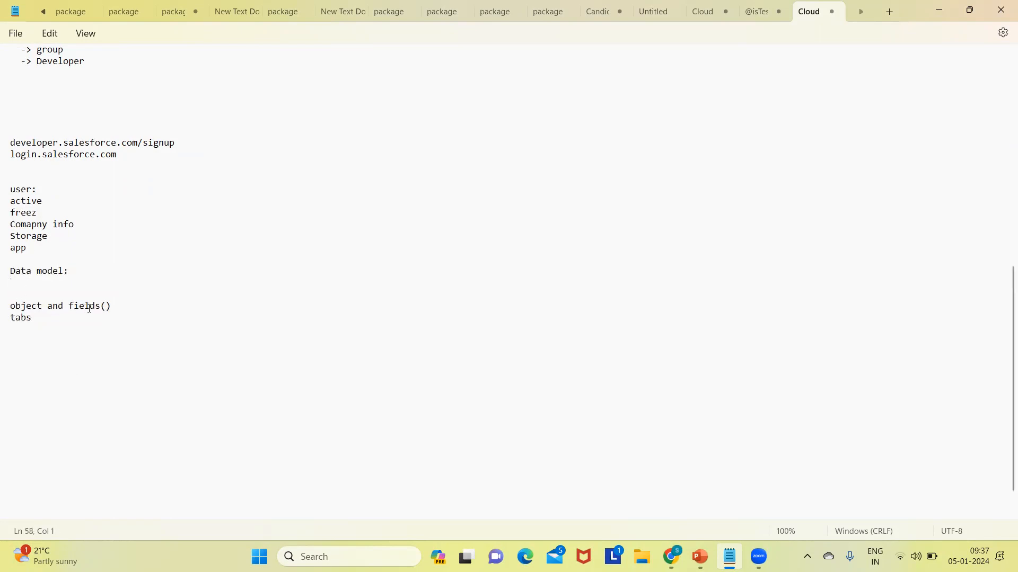
pyautogui.click(111, 306)
pyautogui.press('Return')
pyautogui.press('Return')
pyautogui.click(29, 293)
pyautogui.press('BackSpace')
pyautogui.tripleClick(26, 310)
pyautogui.press('Left')
pyautogui.press('Return')
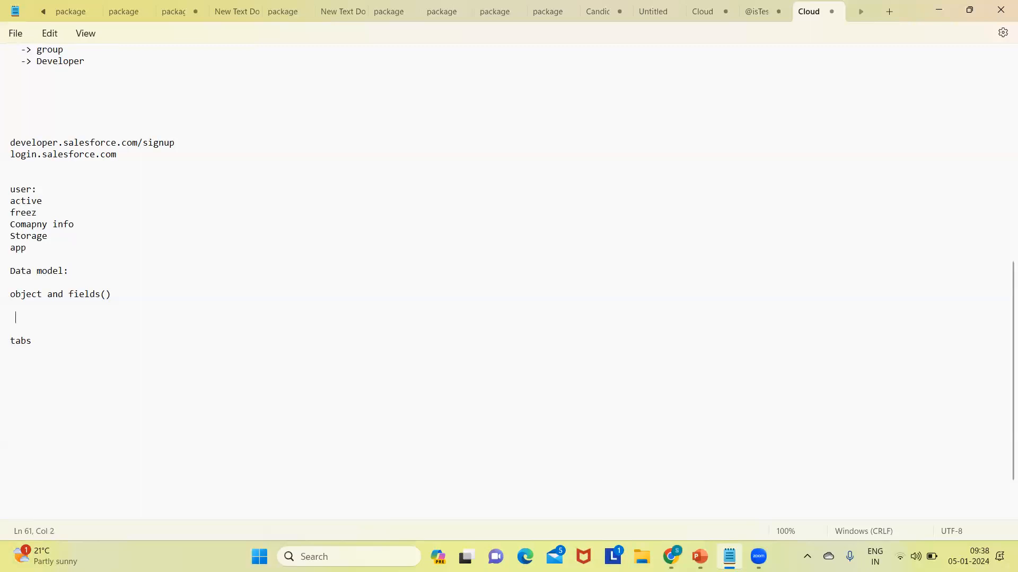
# Step: Add indented lines "table - object" and "column - field" below "object and fields()"
pyautogui.write('table - io')
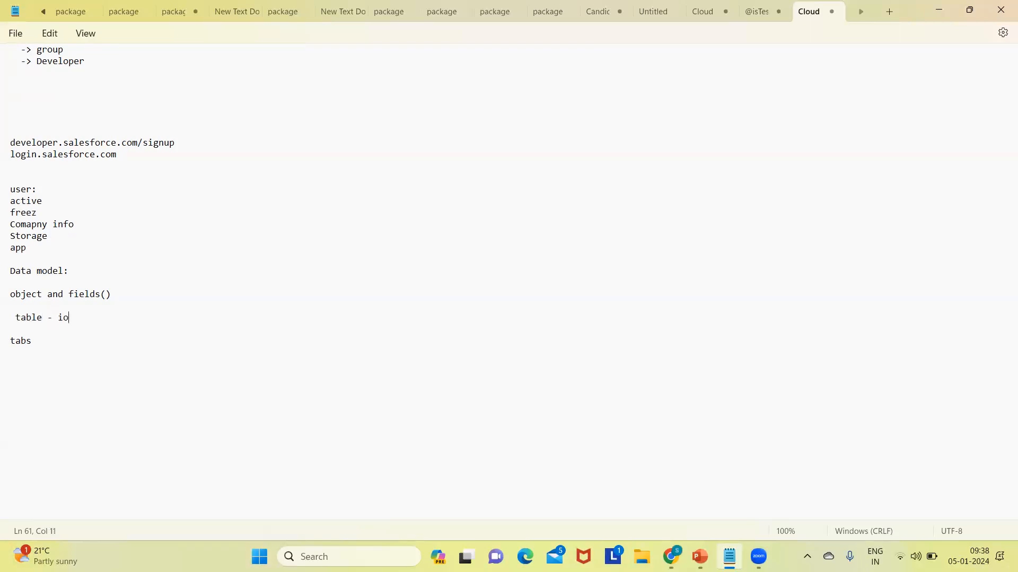
pyautogui.press('BackSpace')
pyautogui.press('BackSpace')
pyautogui.write('object')
pyautogui.press('Return')
pyautogui.write('column - field')
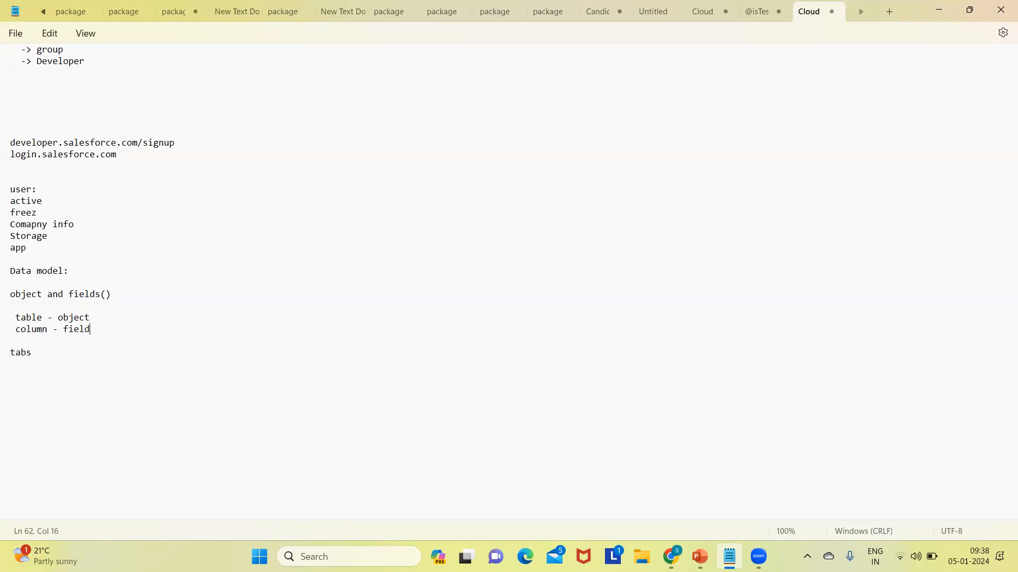
# Step: Add the line "row - record" below "column - field"
pyautogui.press('Return')
pyautogui.write('row - record')
# Step: Highlight the terms object, column, field, row and record in turn in the database mapping lines
pyautogui.doubleClick(80, 318)
pyautogui.doubleClick(48, 330)
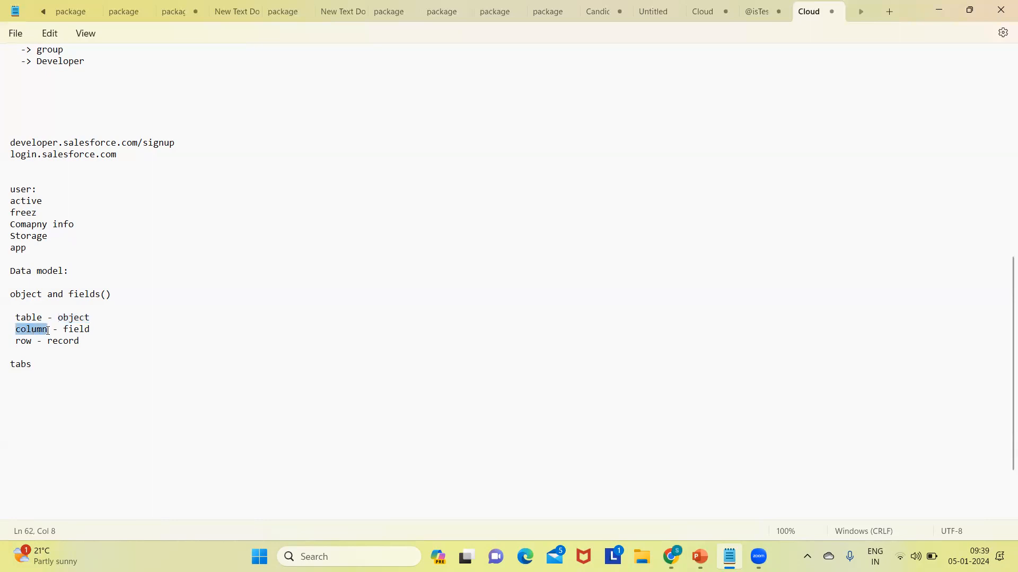
pyautogui.click(83, 335)
pyautogui.doubleClick(86, 329)
pyautogui.doubleClick(25, 343)
pyautogui.doubleClick(61, 345)
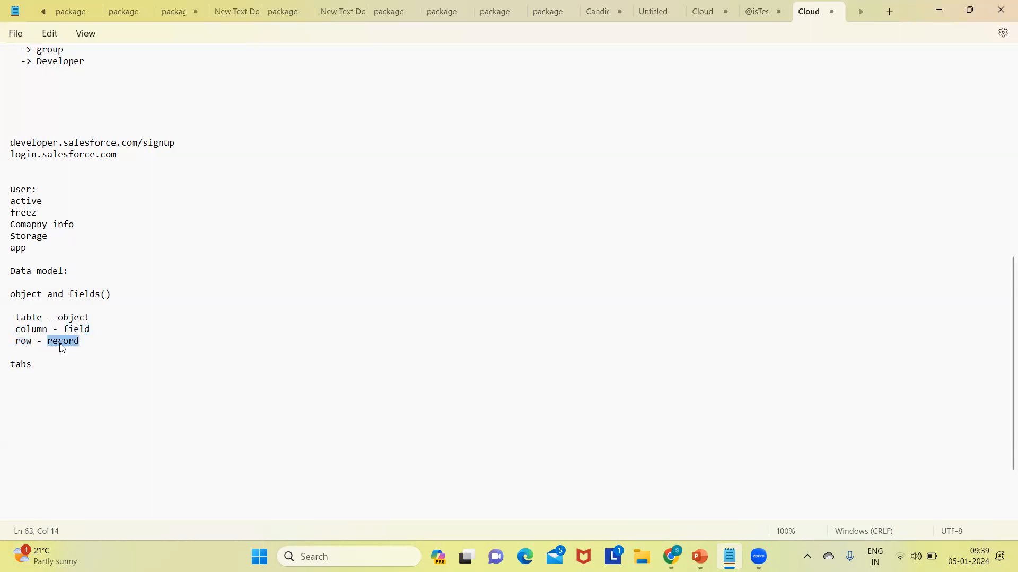
# Step: Highlight the three mapping lines and insert two more blank lines after "row - record"
pyautogui.moveTo(10, 317); pyautogui.dragTo(86, 345)
pyautogui.click(87, 345)
pyautogui.press('Return')
pyautogui.press('Return')
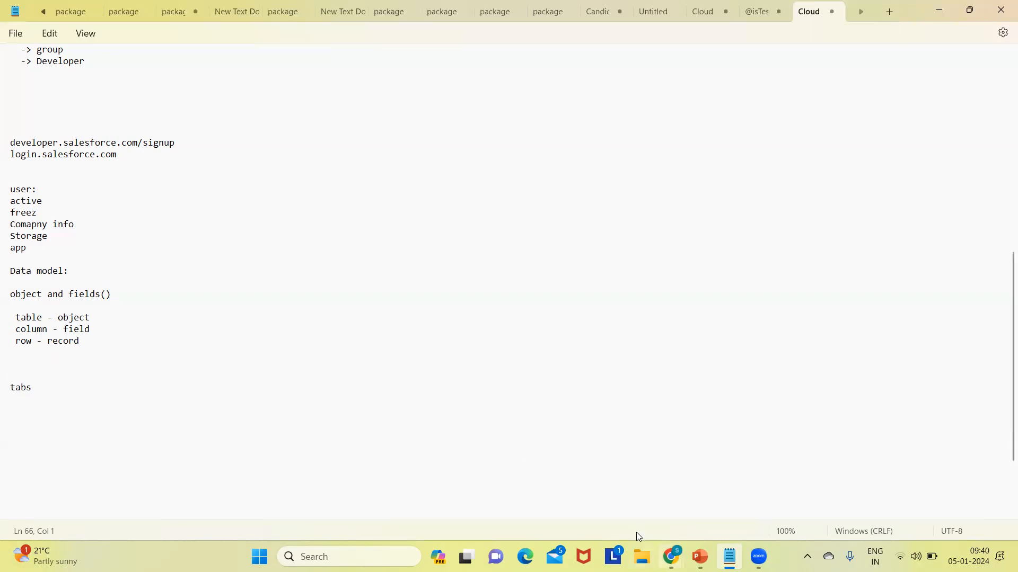
# Step: Switch to the Salesforce org in Chrome, open Setup, and go to Object Manager
pyautogui.click(675, 551)
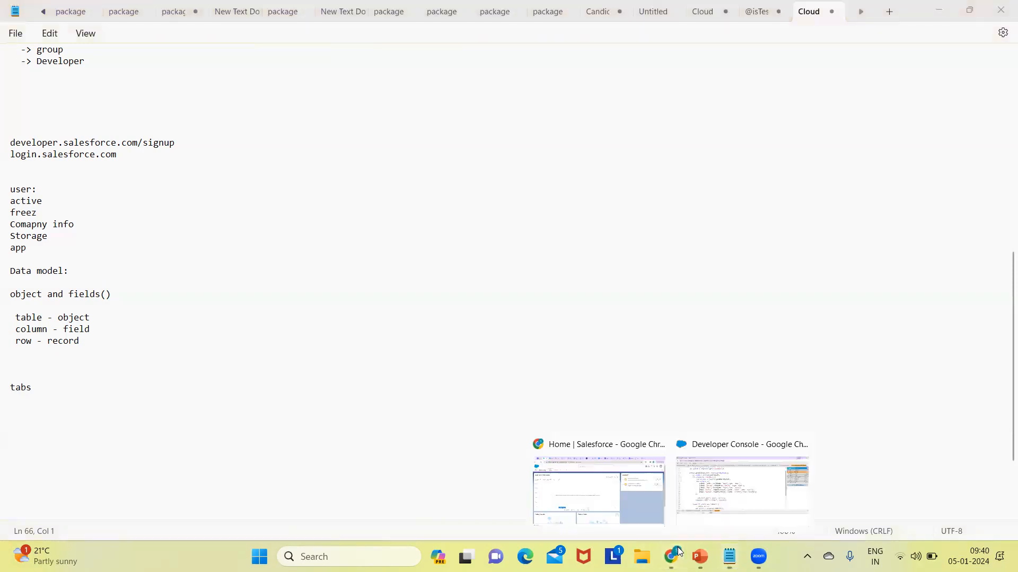
pyautogui.click(627, 504)
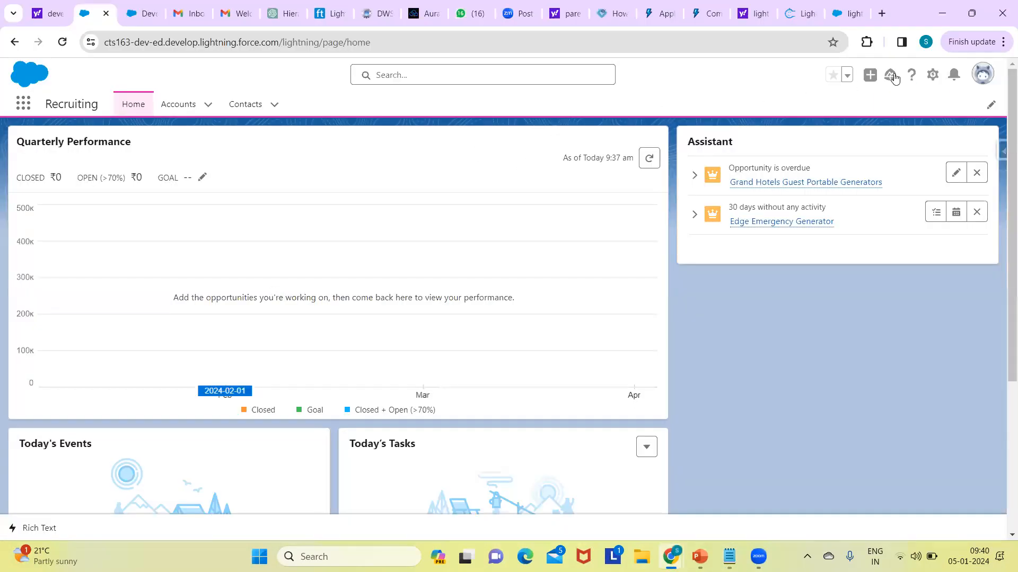
pyautogui.click(930, 76)
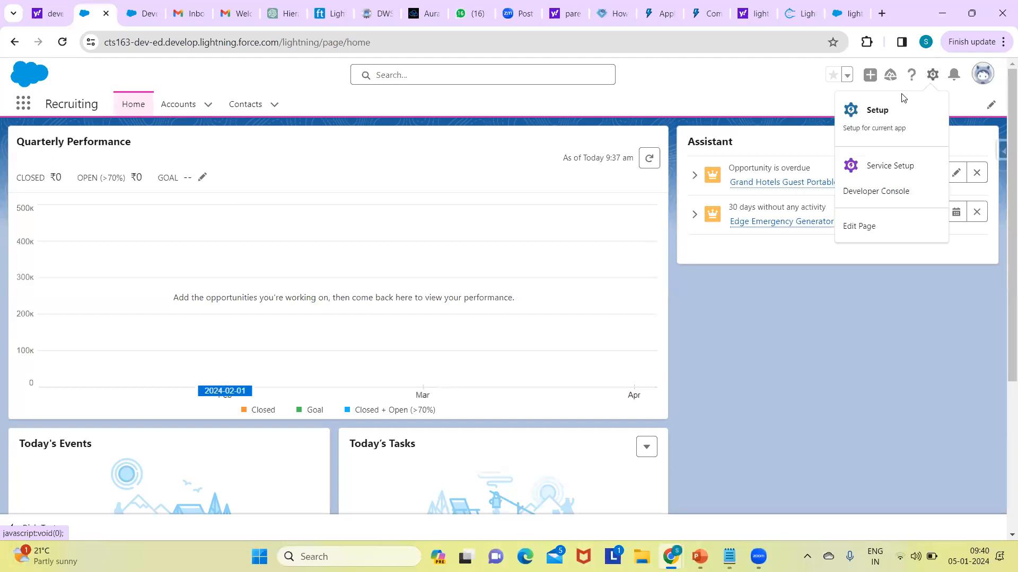
pyautogui.click(875, 112)
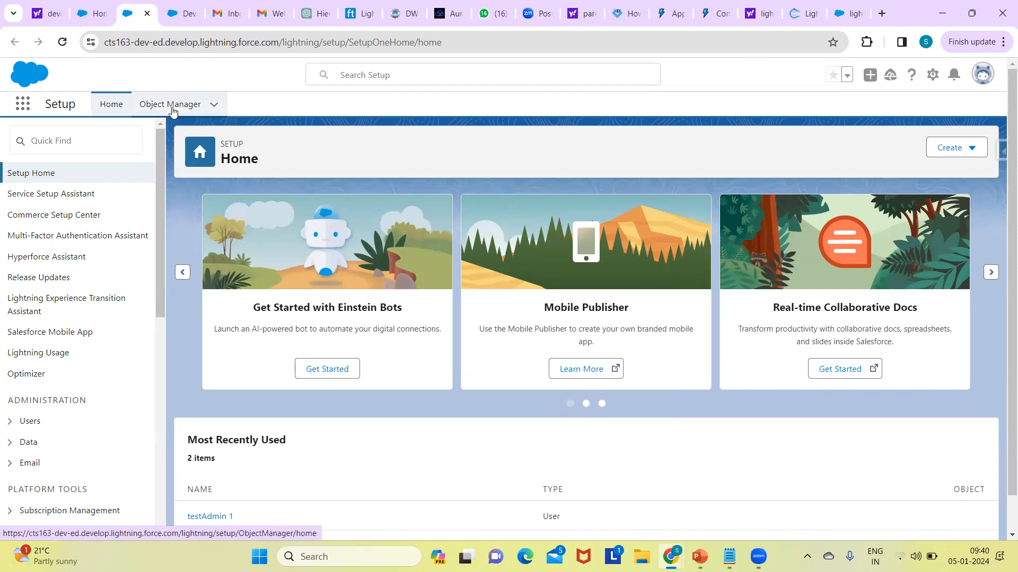
pyautogui.click(172, 112)
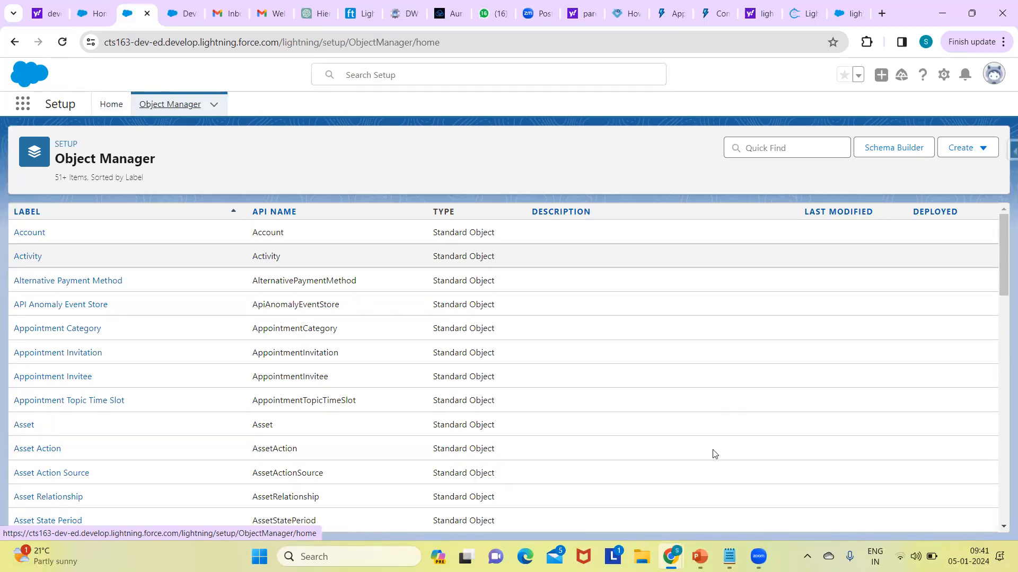
# Step: Return to the Notepad course notes and add the line "-> standard objects" below the table, column and row mappings
pyautogui.moveTo(729, 557)
pyautogui.click(727, 480)
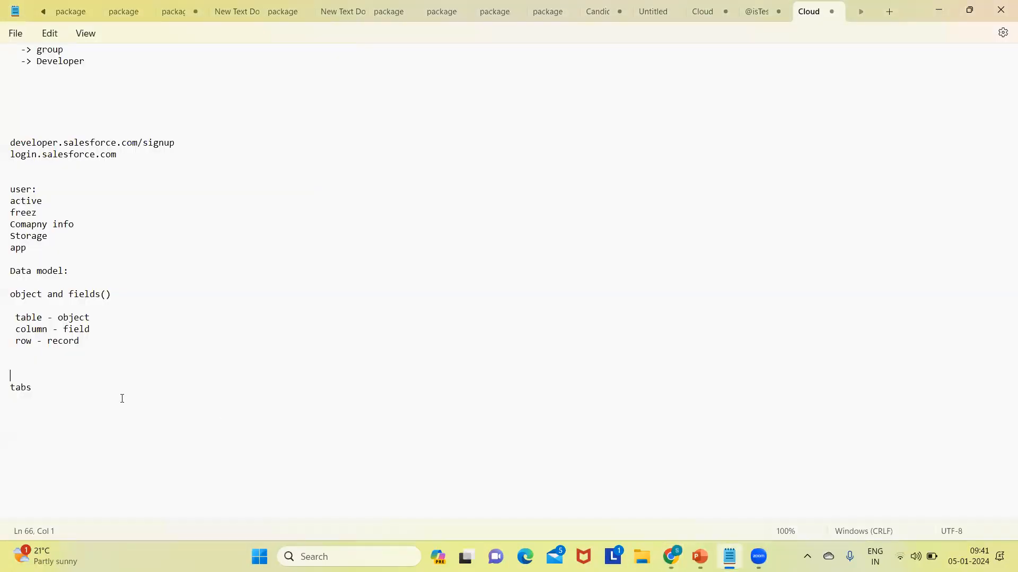
pyautogui.click(18, 360)
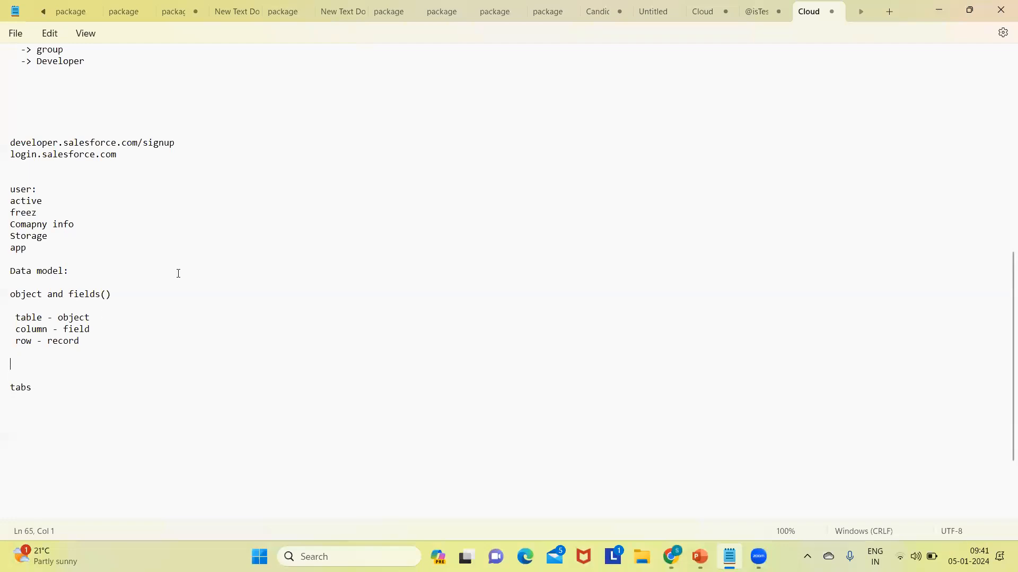
pyautogui.click(116, 298)
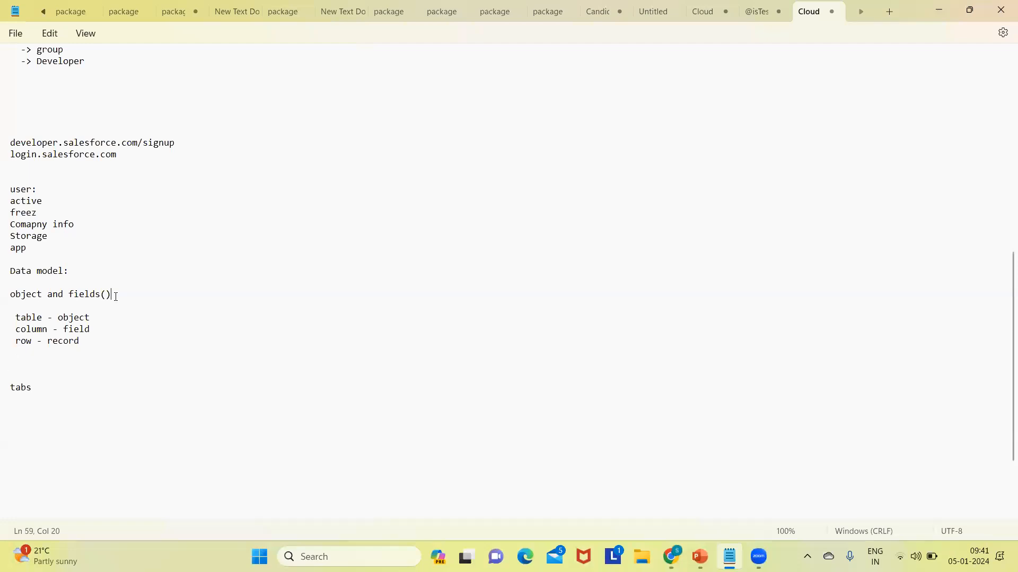
pyautogui.click(28, 364)
pyautogui.write('-> st')
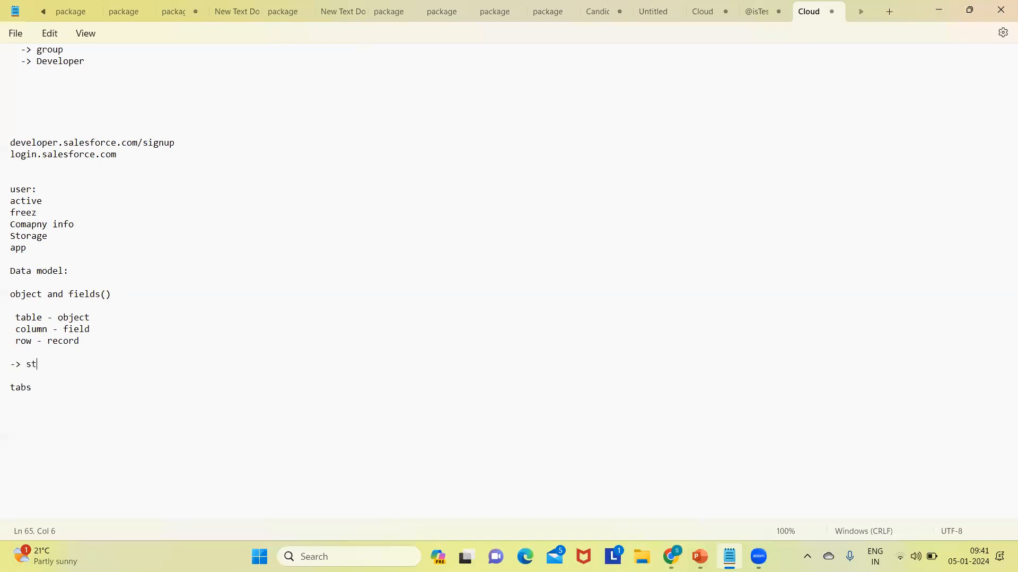
pyautogui.write('andard objects')
# Step: Add the line "-> custom objects" directly below "-> standard objects"
pyautogui.press('Return')
pyautogui.write('-> custom')
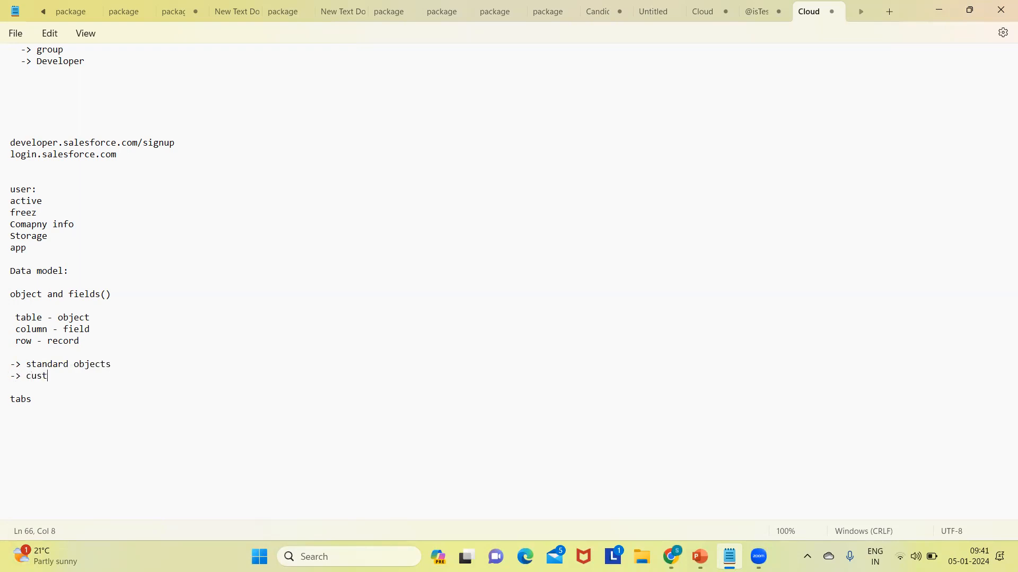
pyautogui.write('bjects')
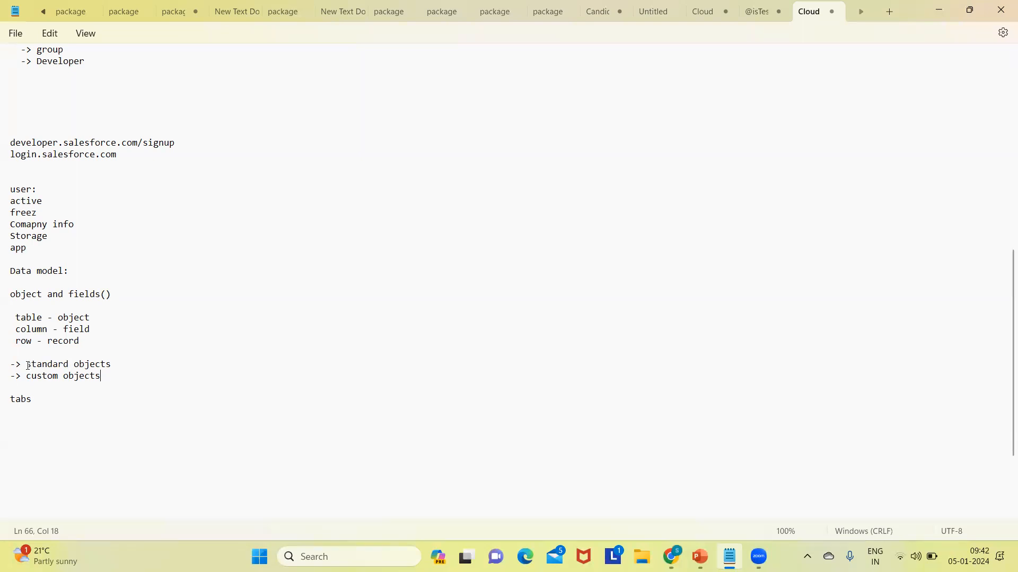
pyautogui.scroll(-3, 28, 366)
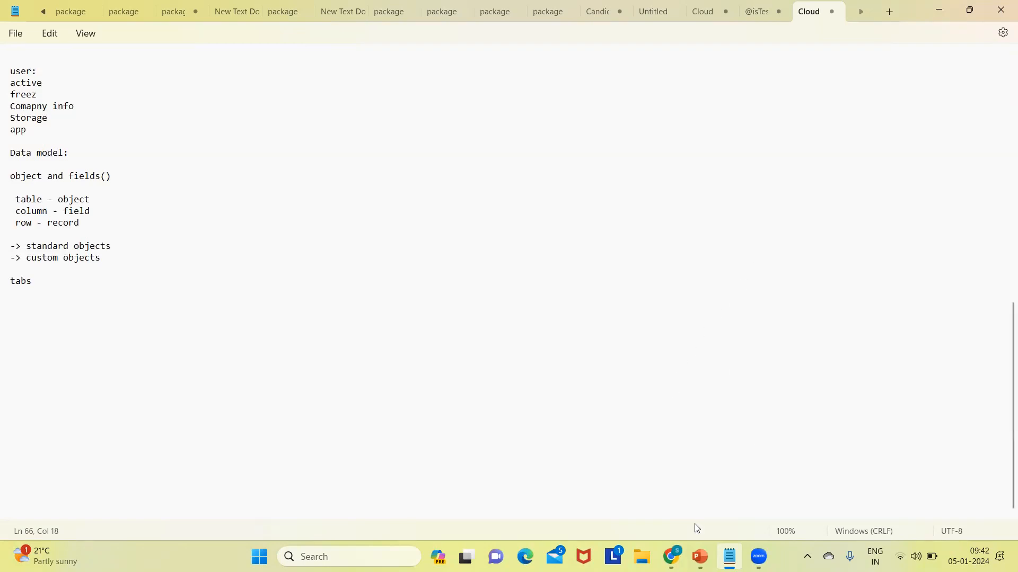
# Step: Switch to Object Manager in Chrome, open the Account object, and examine its API Name and Singular Label
pyautogui.moveTo(670, 557)
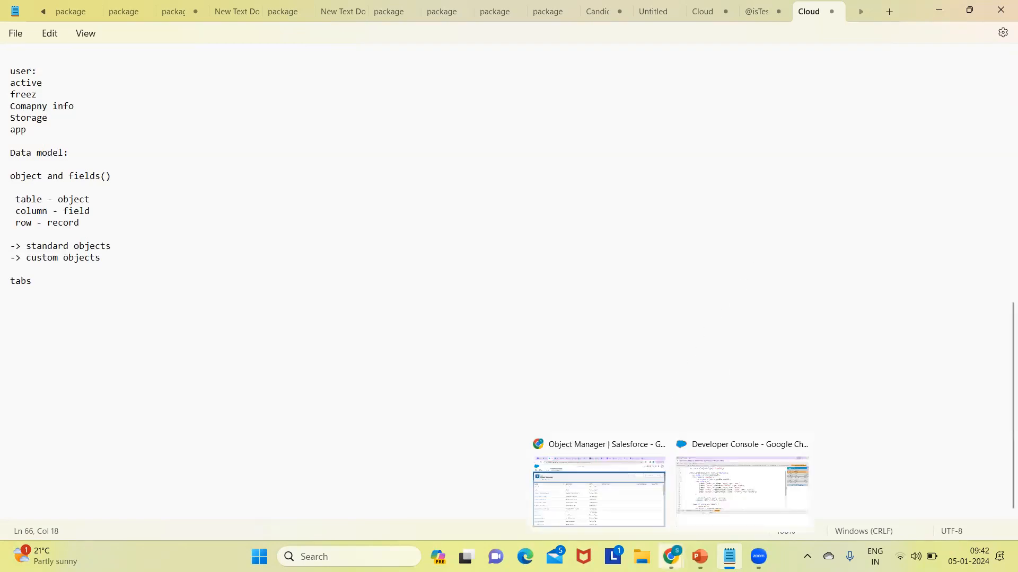
pyautogui.click(578, 498)
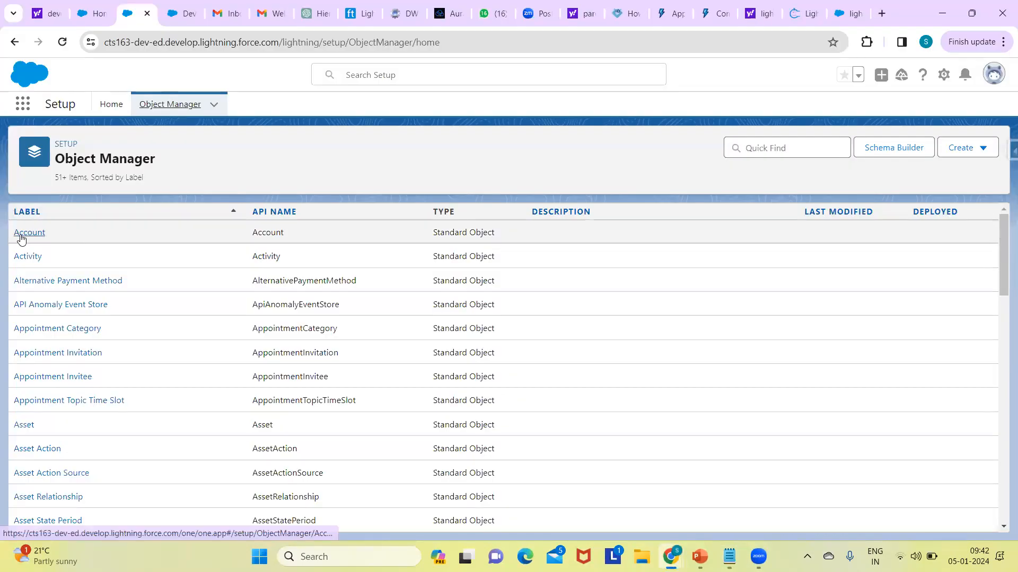
pyautogui.click(21, 237)
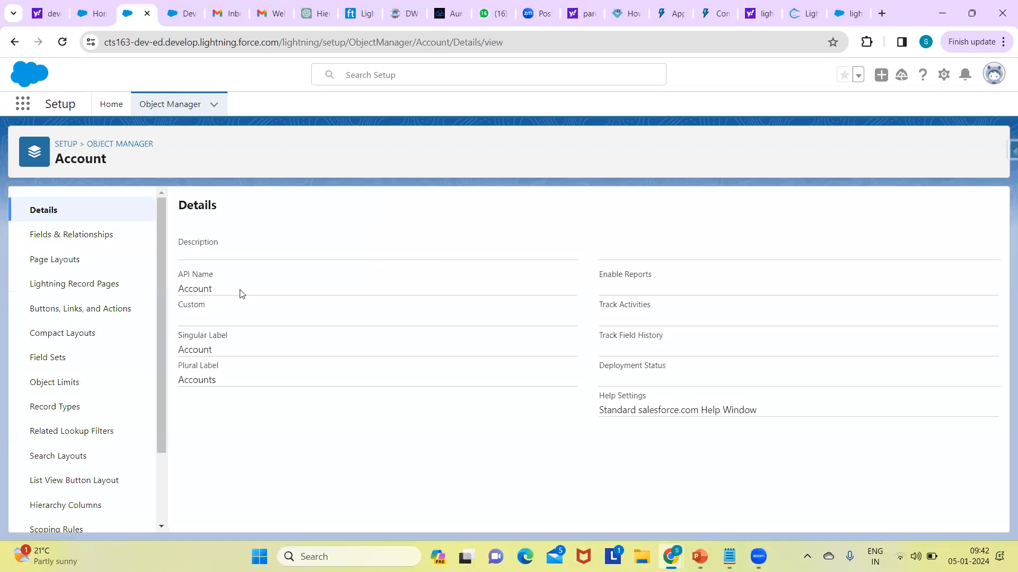
pyautogui.doubleClick(195, 290)
pyautogui.doubleClick(204, 354)
pyautogui.doubleClick(204, 289)
pyautogui.click(204, 294)
pyautogui.doubleClick(205, 291)
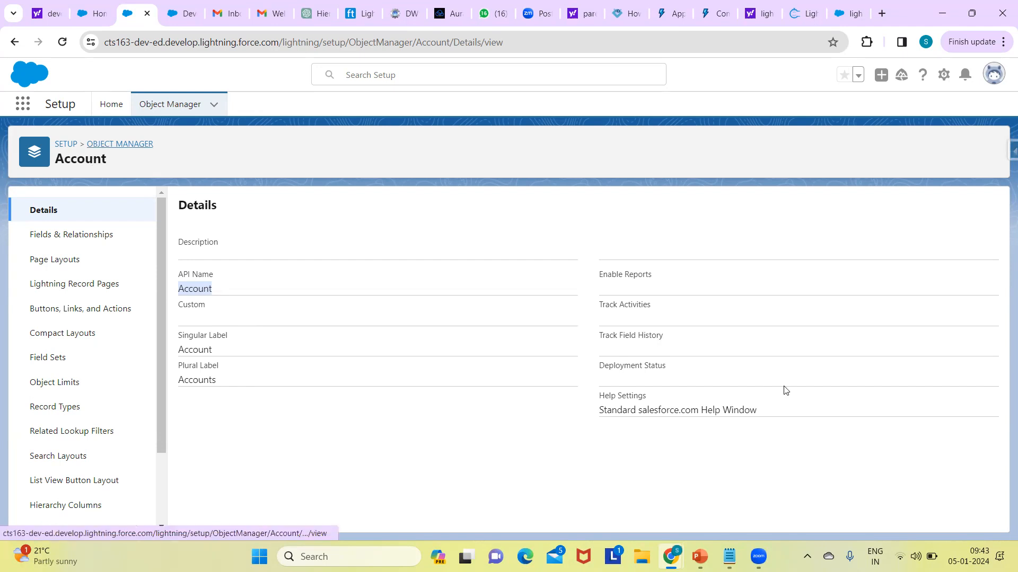
# Step: Connect the computer to the Jio5G Wi-Fi network and close the network list
pyautogui.click(900, 543)
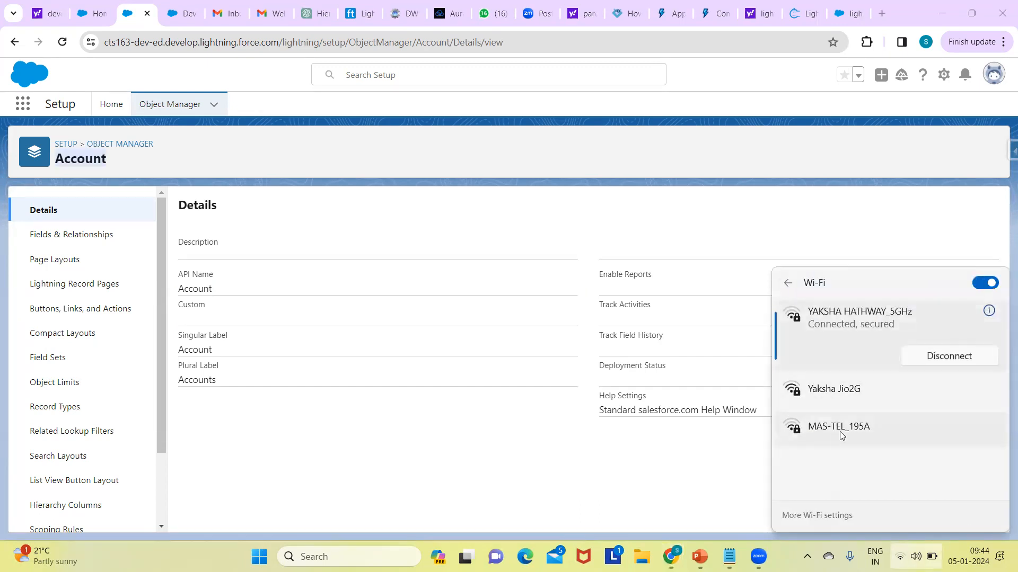
pyautogui.click(840, 432)
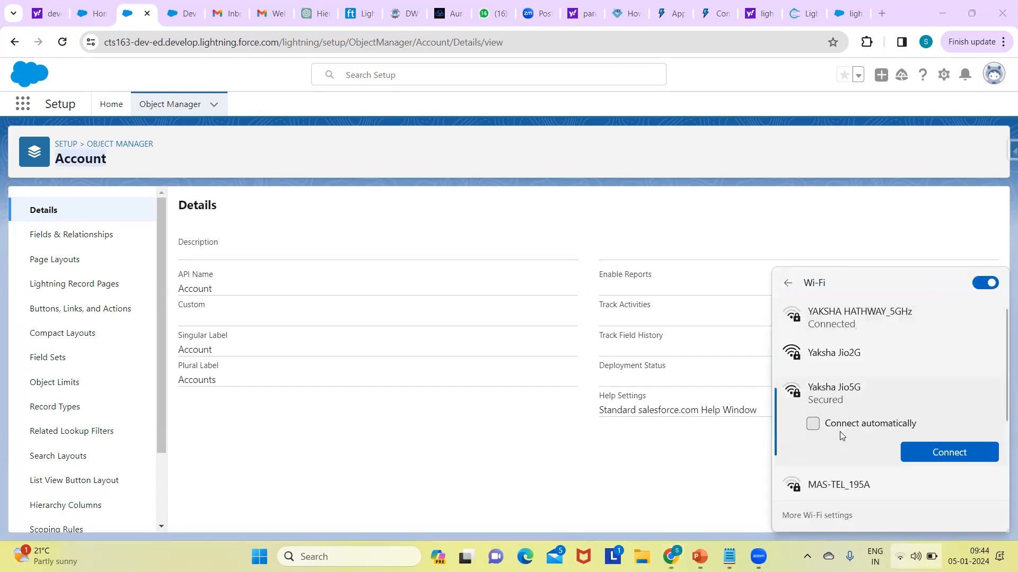
pyautogui.click(922, 452)
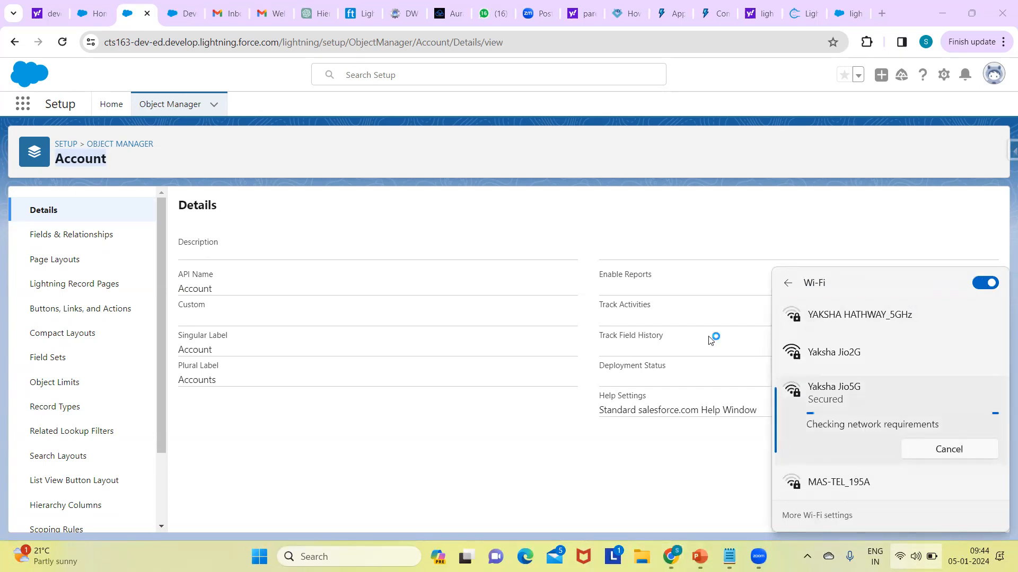
pyautogui.click(770, 168)
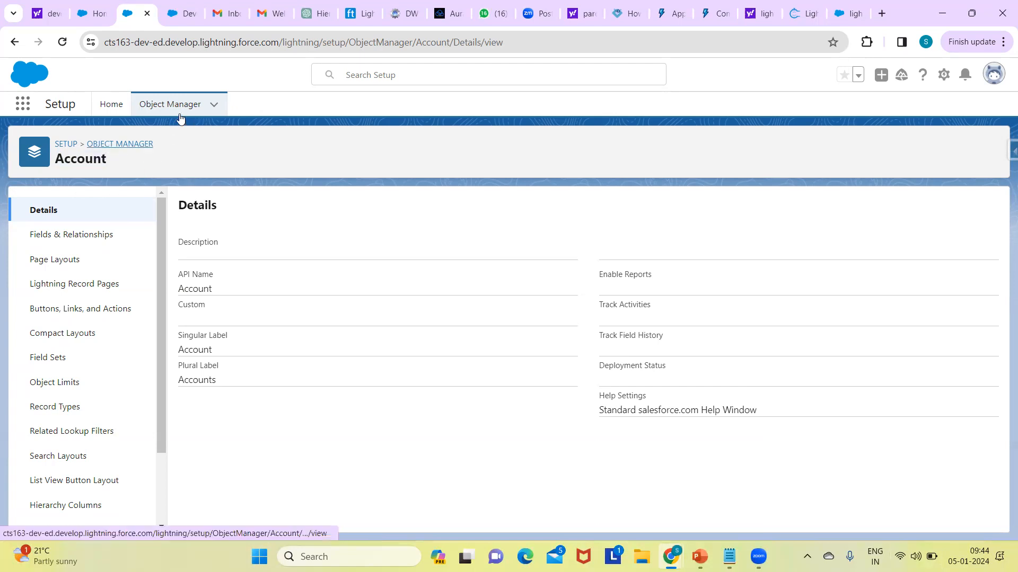
# Step: Go back to the Object Manager list and open a blank New Custom Object form, starting at its Label field
pyautogui.click(129, 146)
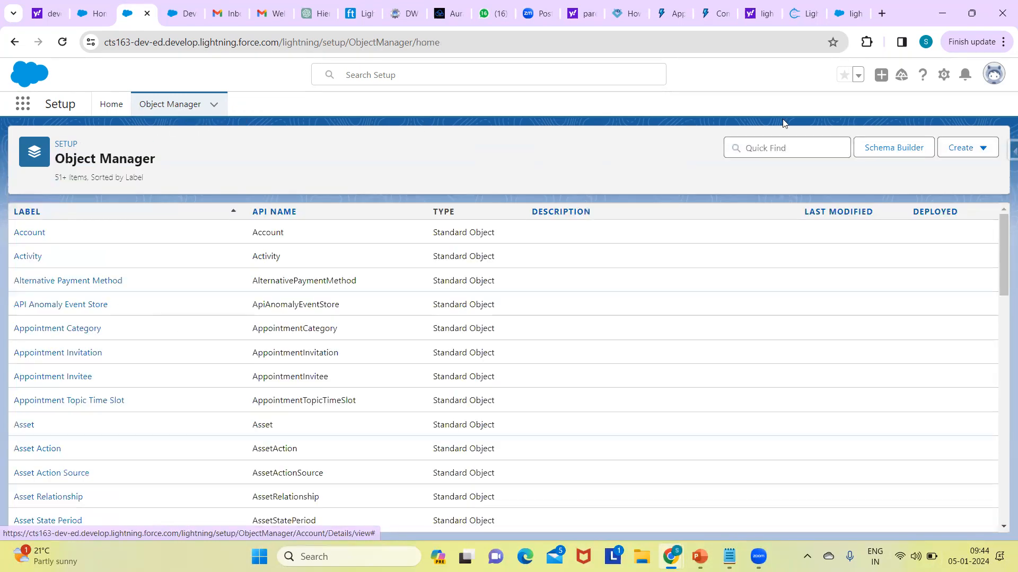
pyautogui.click(984, 149)
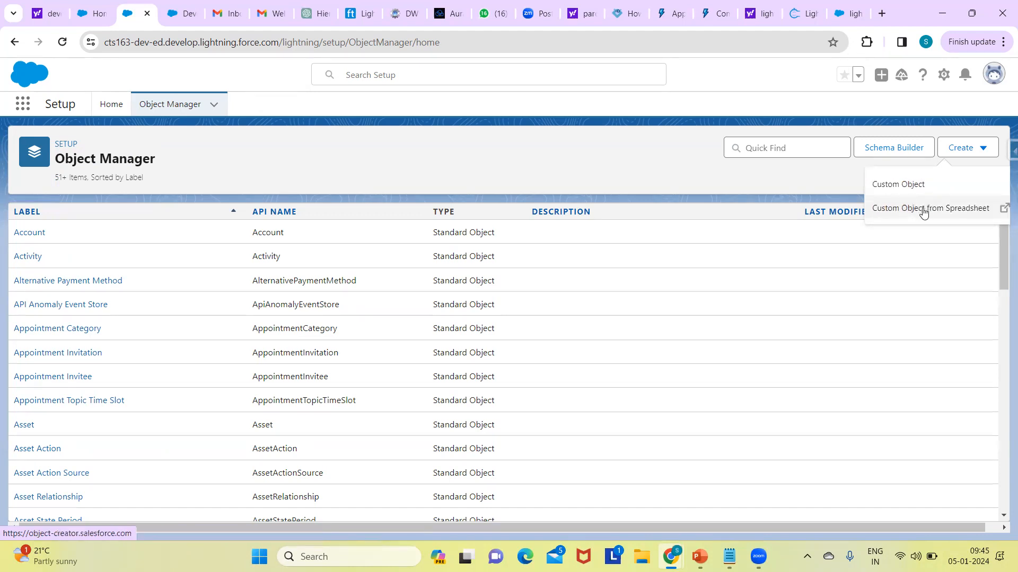
pyautogui.click(904, 192)
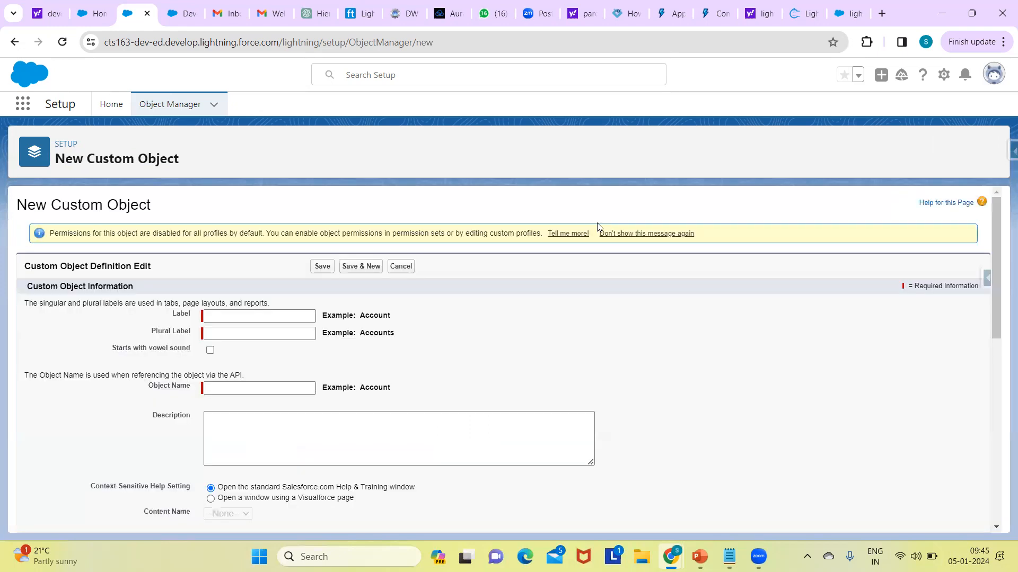
pyautogui.click(259, 313)
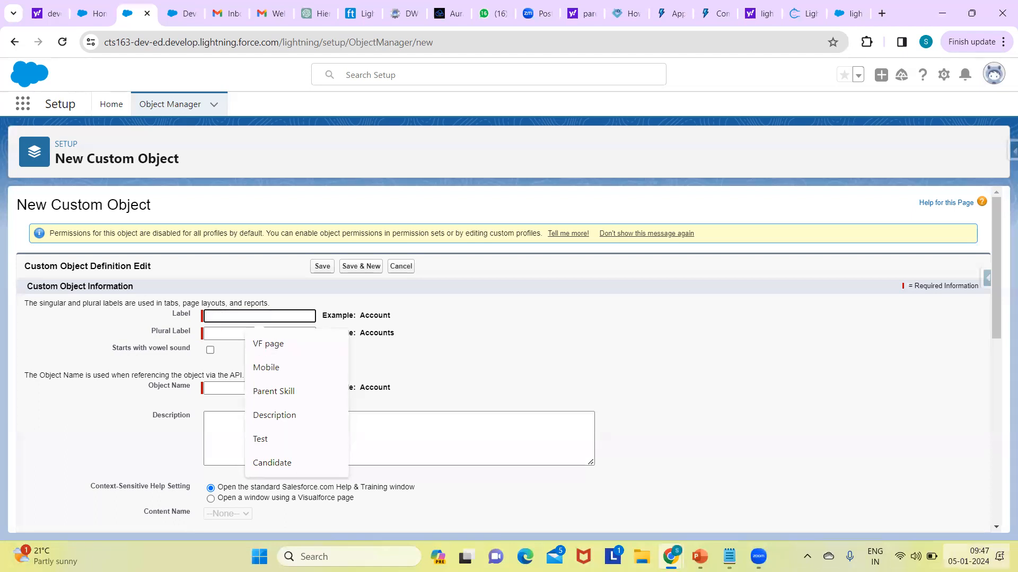
pyautogui.click(759, 556)
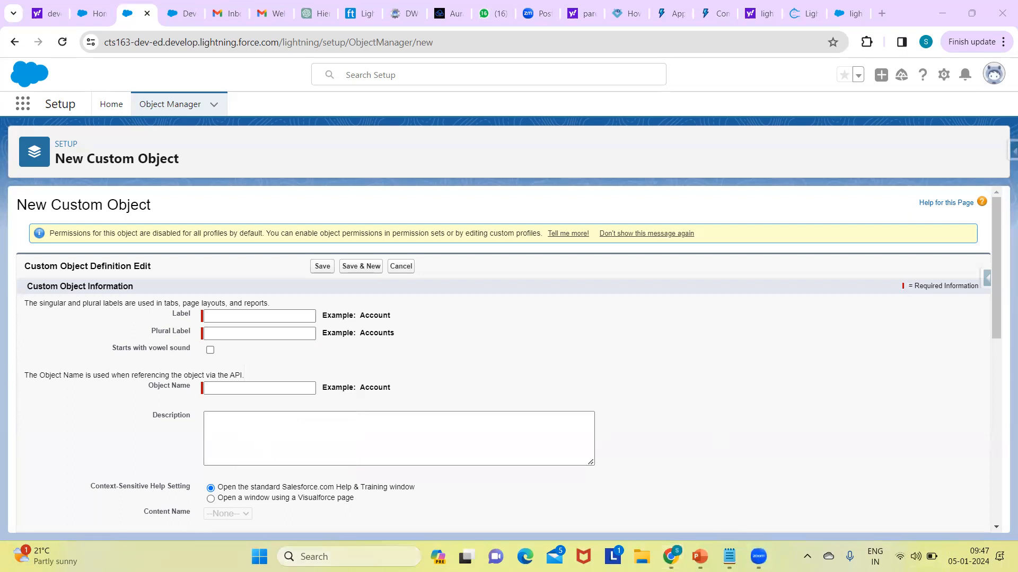
# Step: Open Paint with a blank canvas for an illustration
pyautogui.click(371, 556)
pyautogui.write('paint')
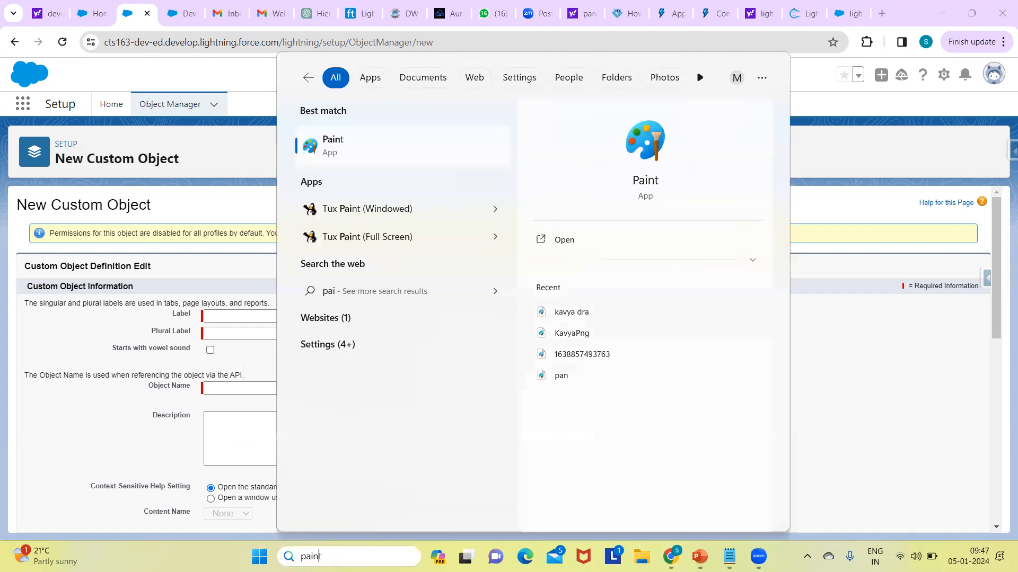
pyautogui.click(328, 144)
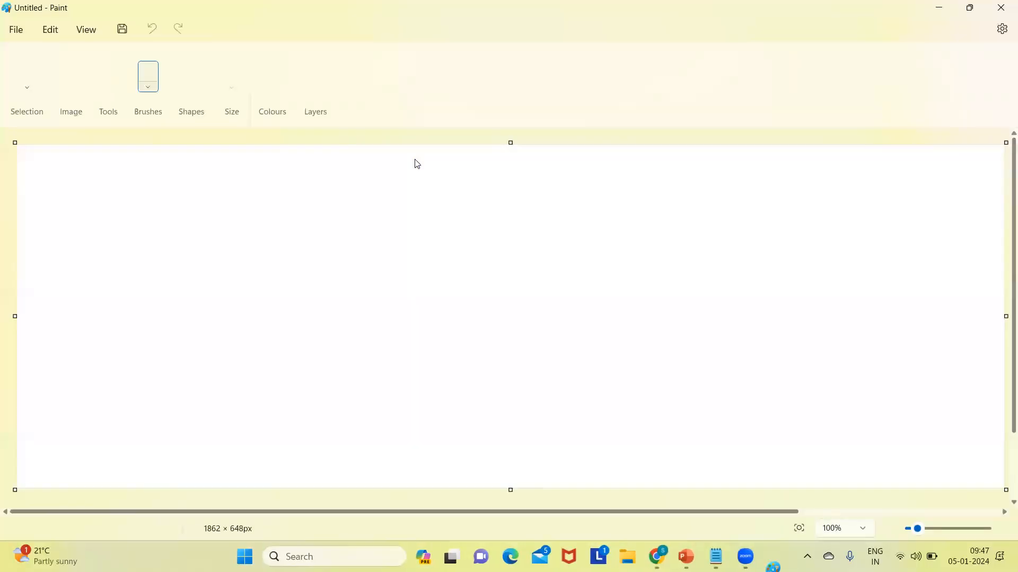
pyautogui.click(269, 229)
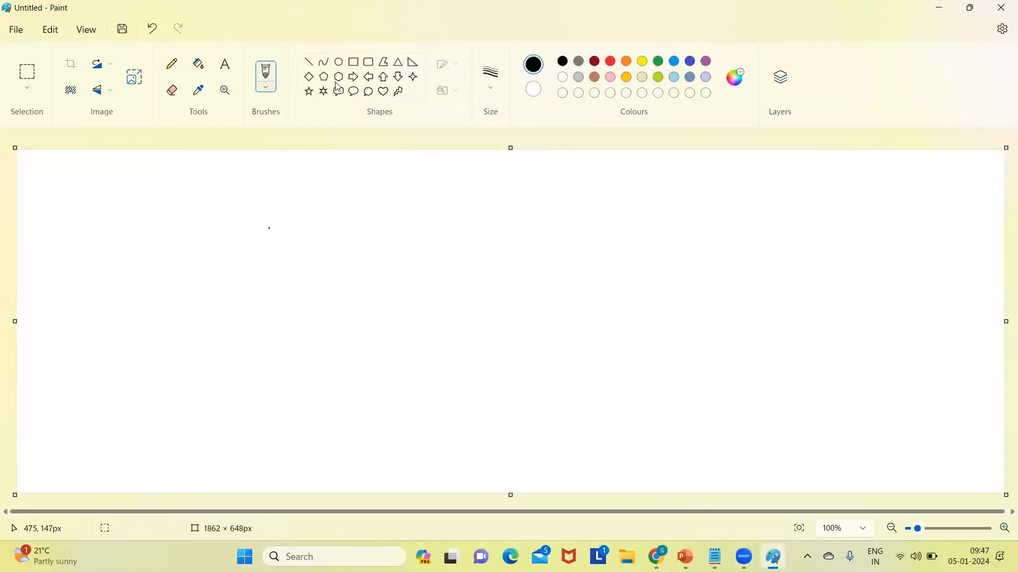
# Step: Draw an oval about 146 × 186 px near the canvas's left edge and handwrite an "S" inside it
pyautogui.click(340, 64)
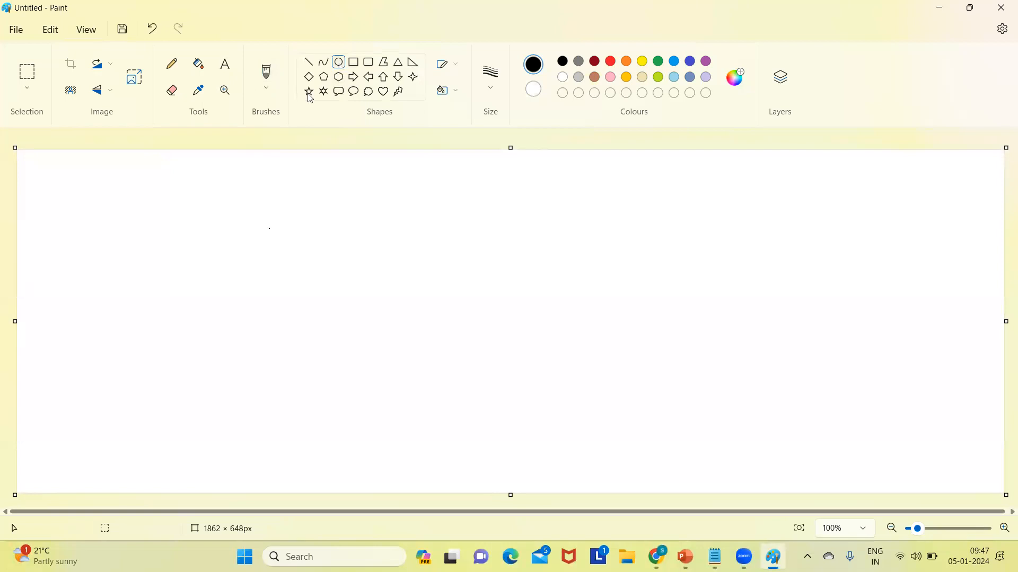
pyautogui.moveTo(85, 205); pyautogui.dragTo(96, 213)
pyautogui.moveTo(151, 297); pyautogui.dragTo(162, 304)
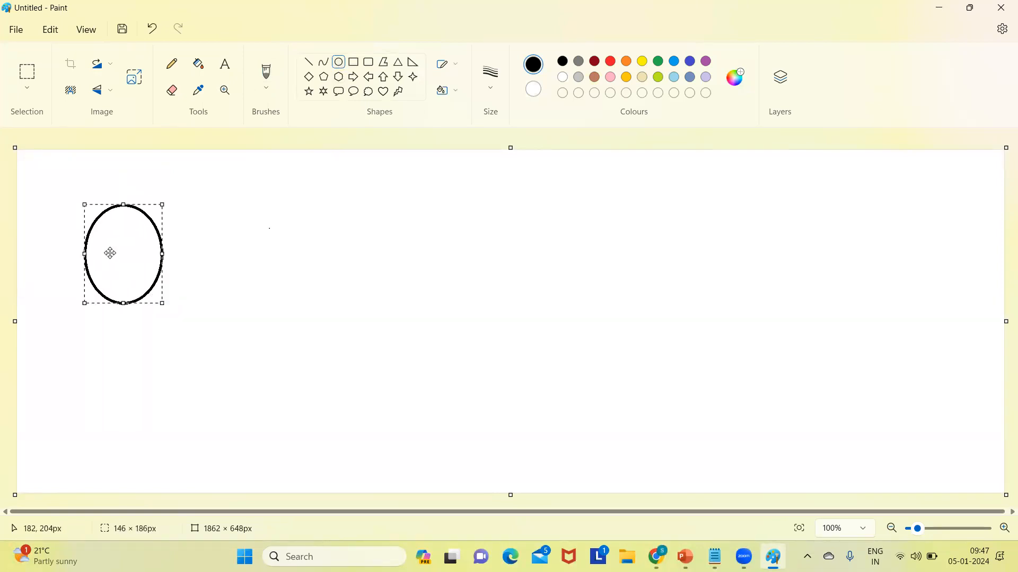
pyautogui.click(172, 64)
pyautogui.moveTo(116, 237)
pyautogui.mouseDown()
pyautogui.moveTo(99, 242)
pyautogui.moveTo(122, 267)
pyautogui.moveTo(93, 281)
pyautogui.mouseUp()
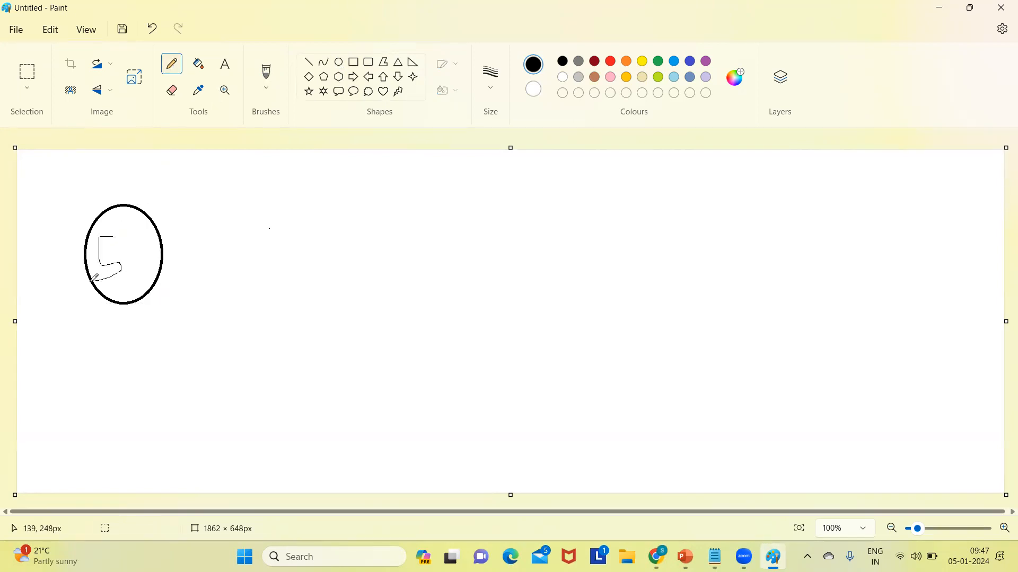
# Step: Draw a rectangle about 217 × 191 px to the right of the oval, leaving a gap between them
pyautogui.click(354, 63)
pyautogui.moveTo(251, 193); pyautogui.dragTo(363, 294)
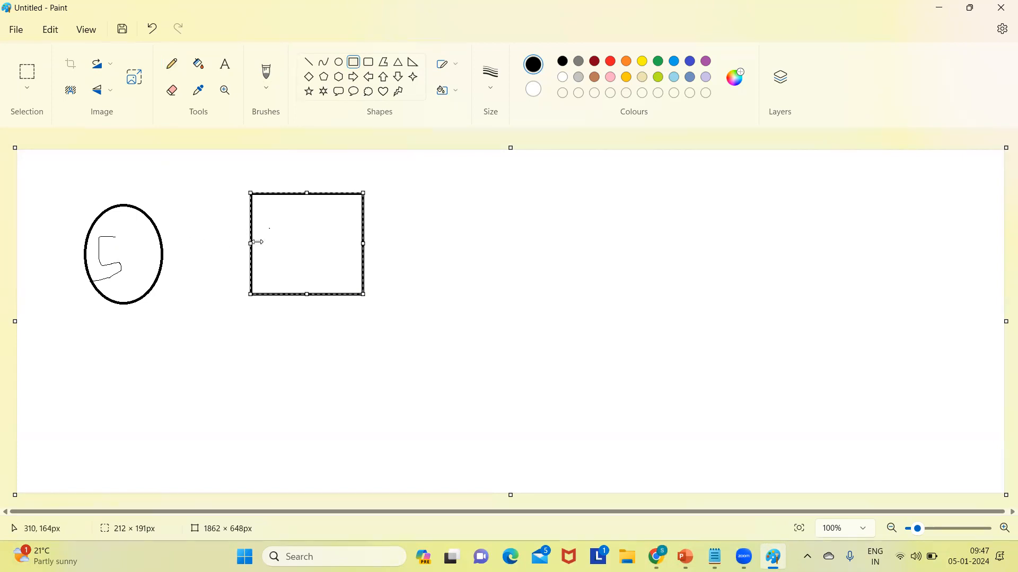
pyautogui.moveTo(247, 242); pyautogui.dragTo(245, 242)
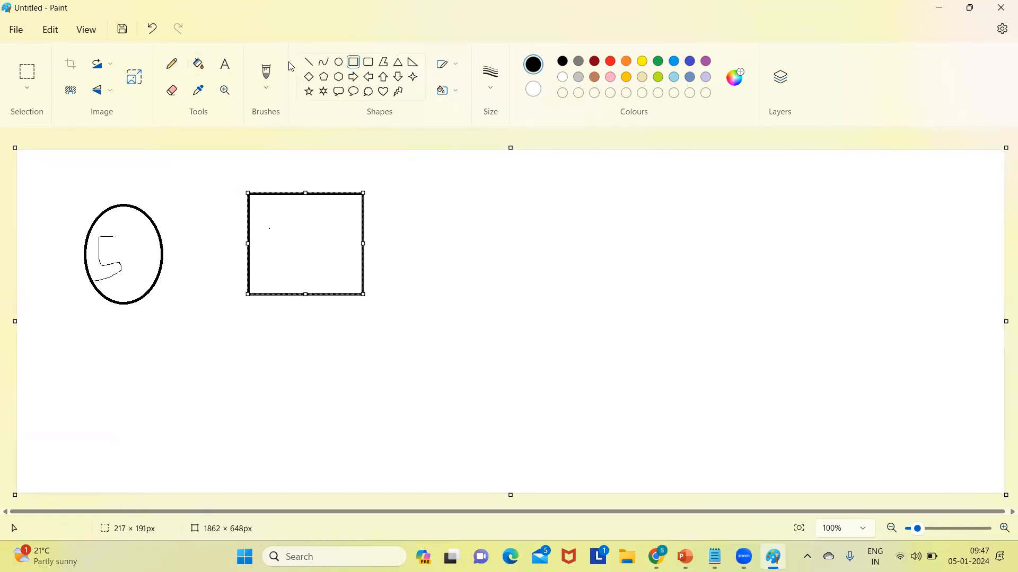
# Step: Draw an arrow from the rectangle to the oval, handwriting a "C" in the rectangle and a letter above the arrow
pyautogui.click(172, 63)
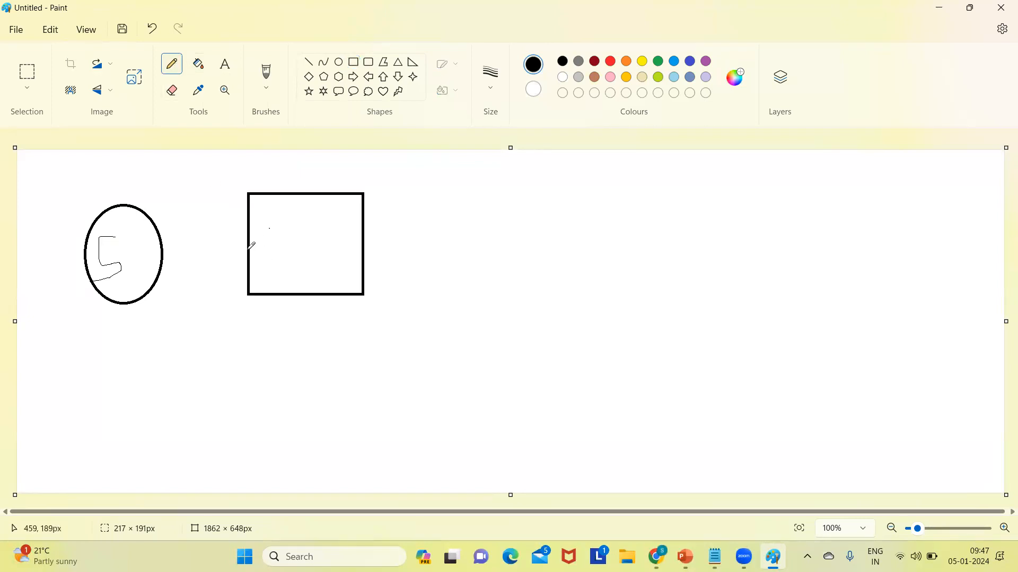
pyautogui.moveTo(247, 251); pyautogui.dragTo(161, 252)
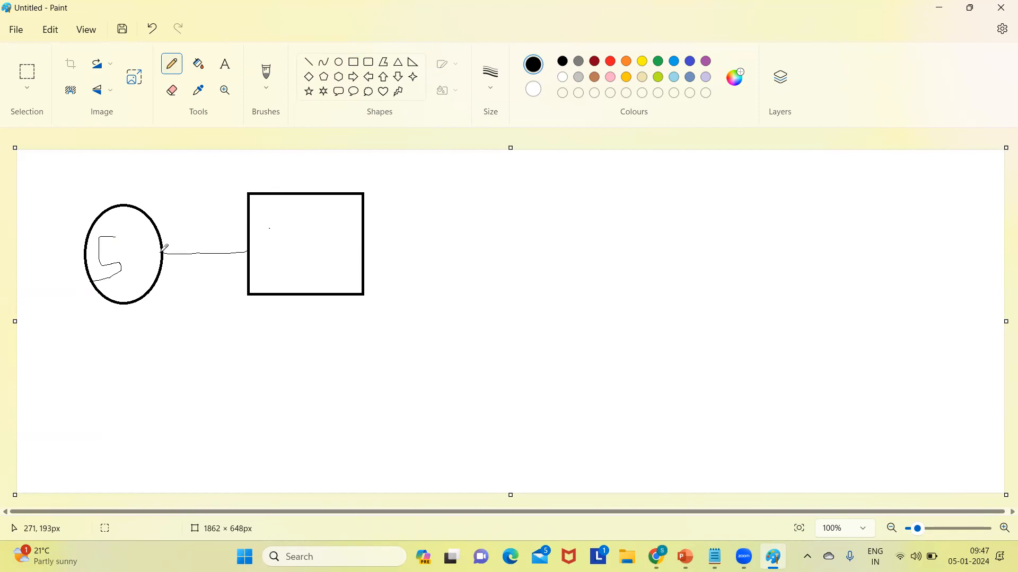
pyautogui.moveTo(163, 253); pyautogui.dragTo(168, 248)
pyautogui.moveTo(163, 253); pyautogui.dragTo(170, 264)
pyautogui.moveTo(301, 226)
pyautogui.mouseDown()
pyautogui.moveTo(287, 247)
pyautogui.moveTo(316, 243)
pyautogui.mouseUp()
pyautogui.moveTo(191, 238)
pyautogui.mouseDown()
pyautogui.moveTo(191, 229)
pyautogui.moveTo(200, 245)
pyautogui.moveTo(191, 247)
pyautogui.mouseUp()
# Step: Switch back to the New Custom Object form in Chrome and set the Label to "Candiadte"
pyautogui.click(656, 557)
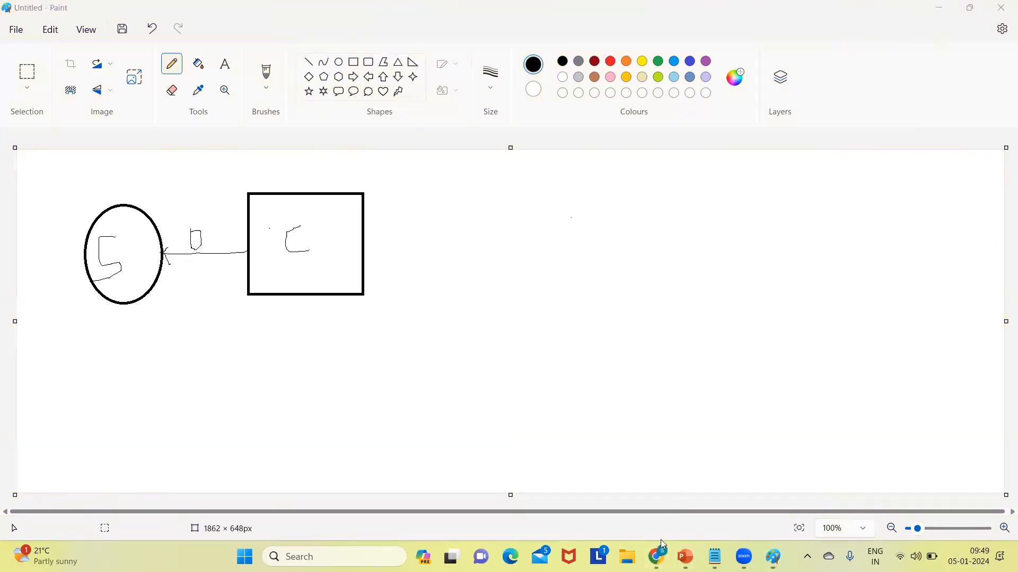
pyautogui.moveTo(656, 556)
pyautogui.click(600, 479)
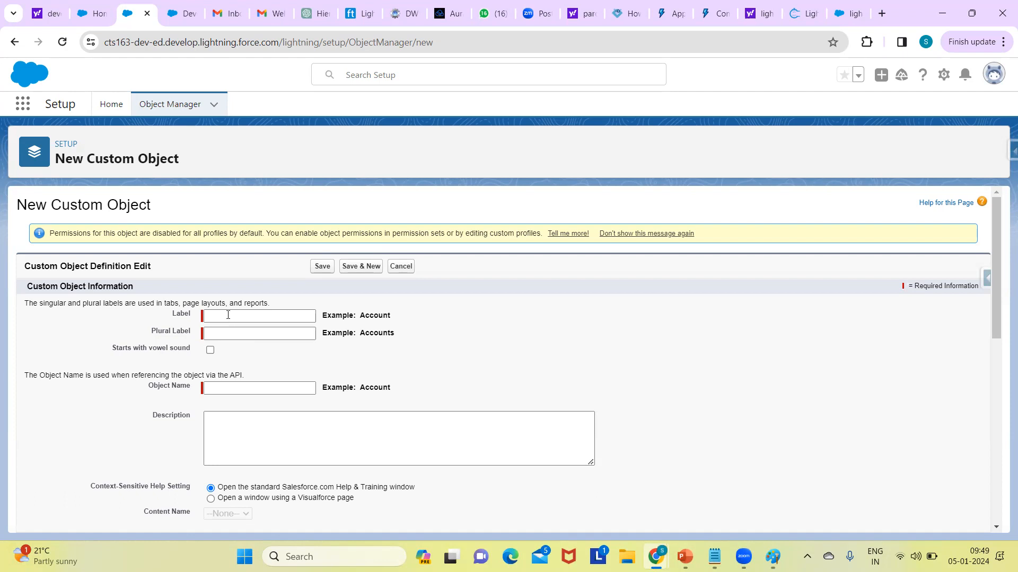
pyautogui.click(228, 317)
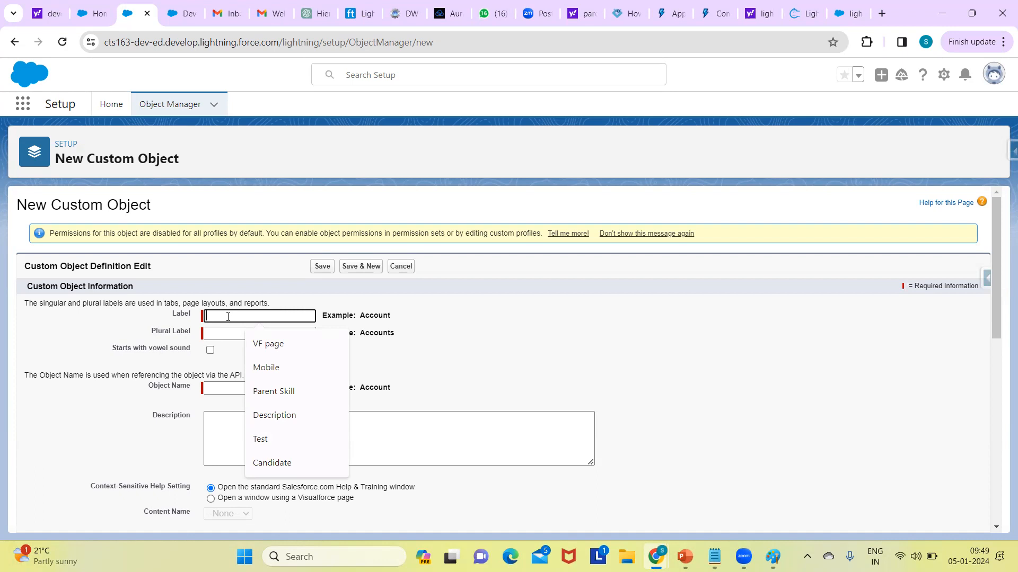
pyautogui.write('Can')
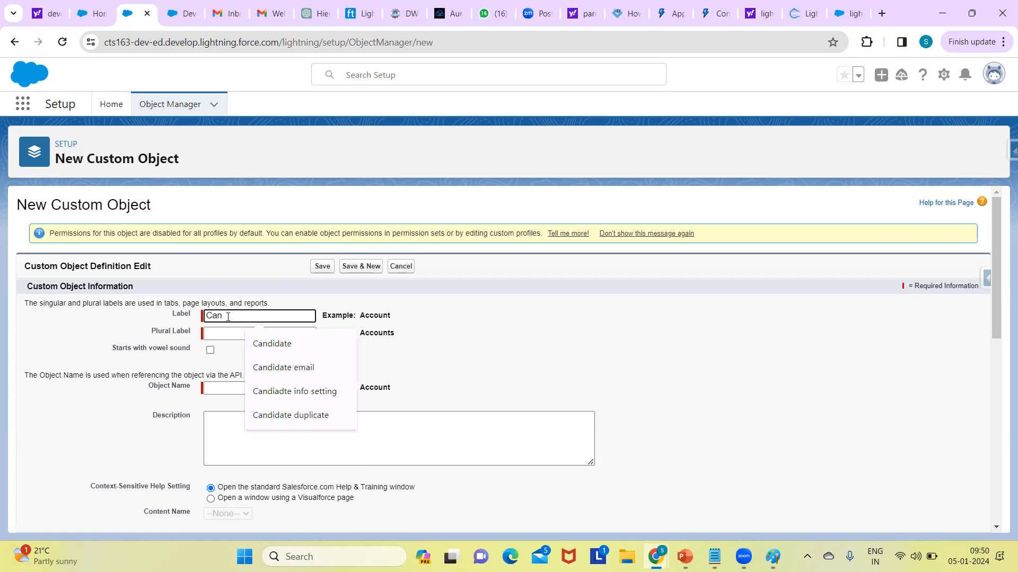
pyautogui.write('diadte')
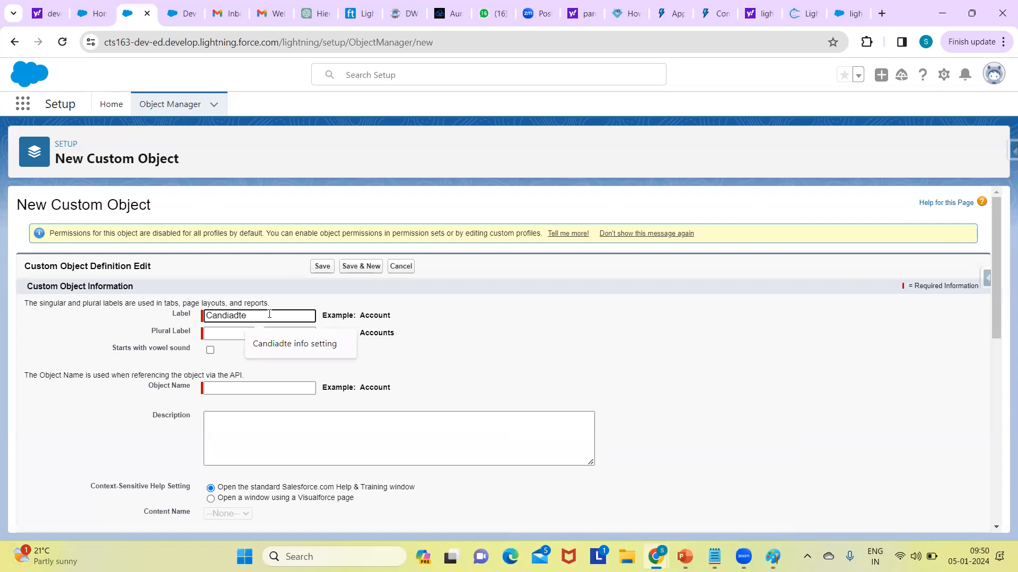
pyautogui.click(445, 321)
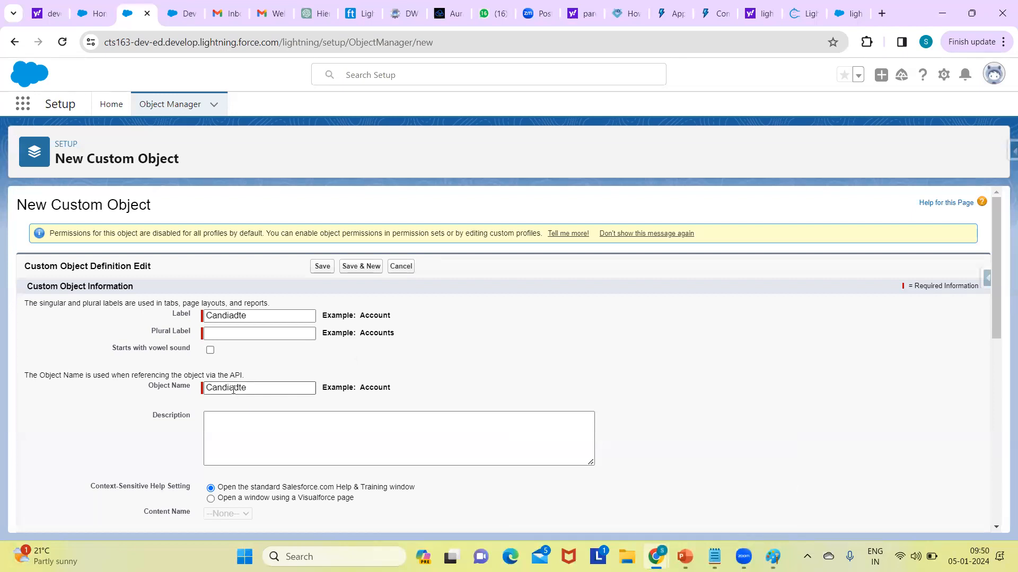
# Step: Reuse the label text to set the Plural Label to "Candiadtes"
pyautogui.doubleClick(257, 318)
pyautogui.hotkey('ctrl', 'c')
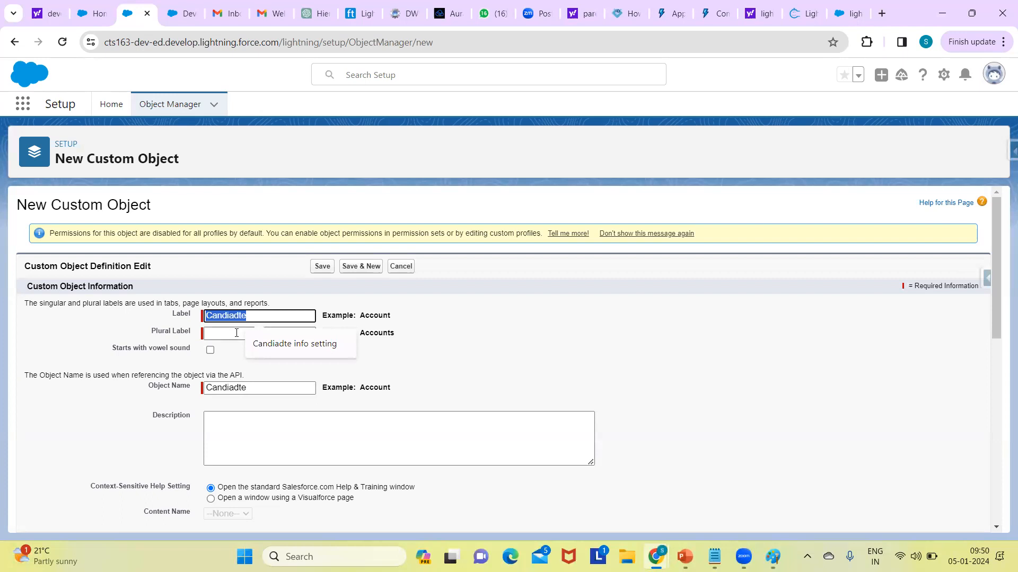
pyautogui.click(237, 333)
pyautogui.hotkey('ctrl', 'v')
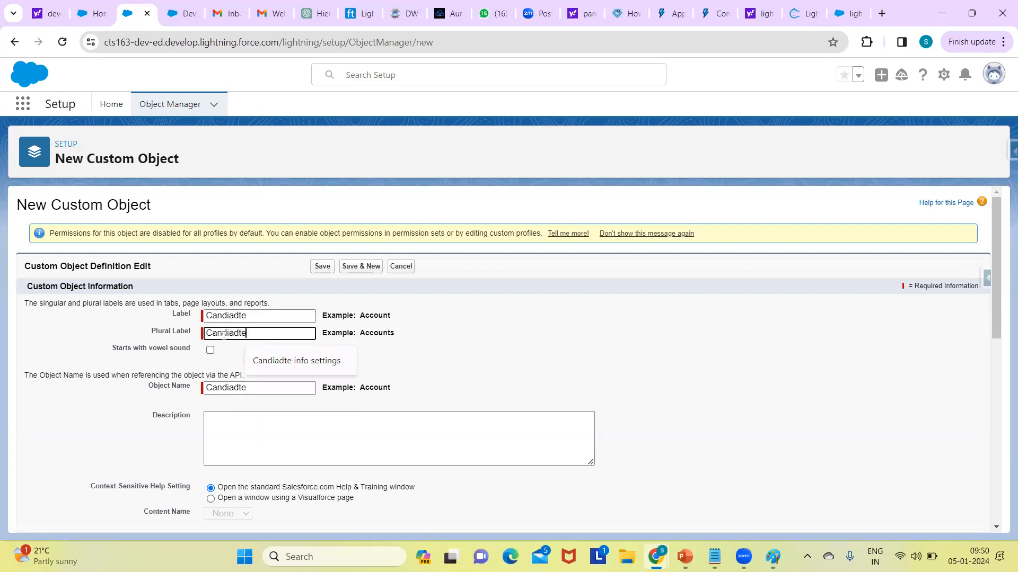
pyautogui.write('s')
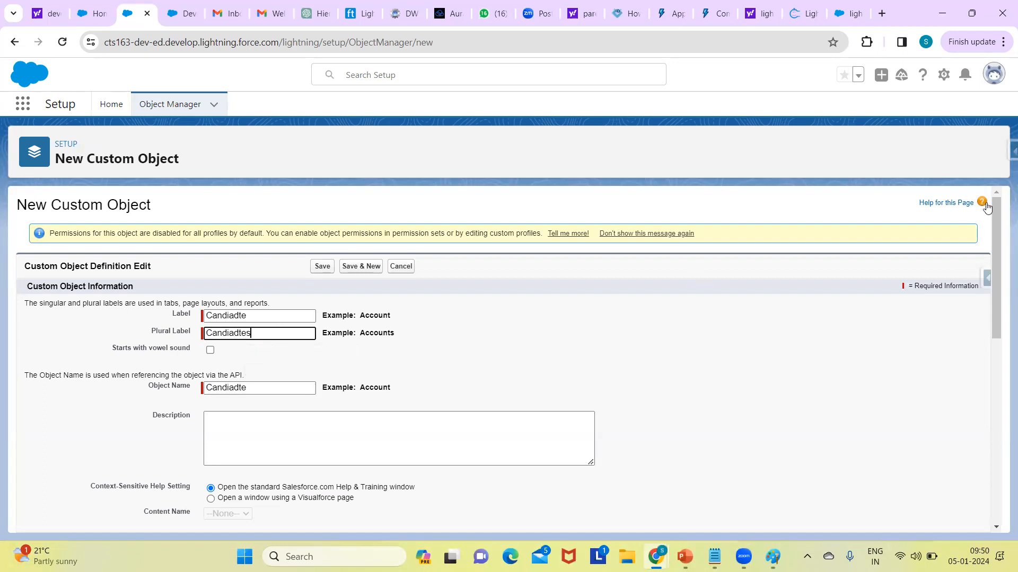
# Step: Enter "Employee recruting proccess" as the custom object's Description
pyautogui.moveTo(997, 257); pyautogui.dragTo(996, 320)
pyautogui.click(291, 247)
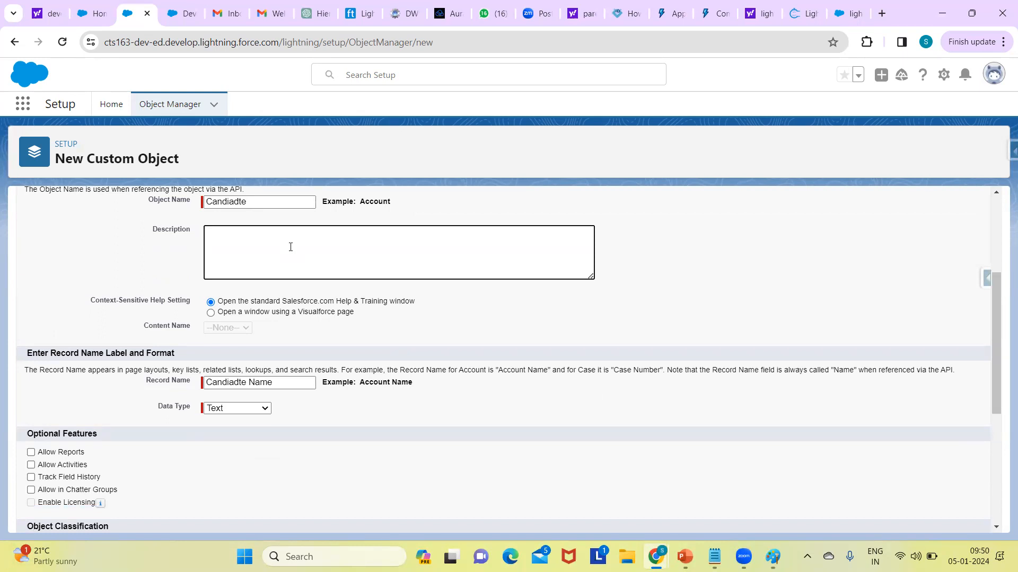
pyautogui.write('Employee recruting proccess')
# Step: Enable Allow Search for the custom object and save it
pyautogui.moveTo(995, 379); pyautogui.dragTo(995, 466)
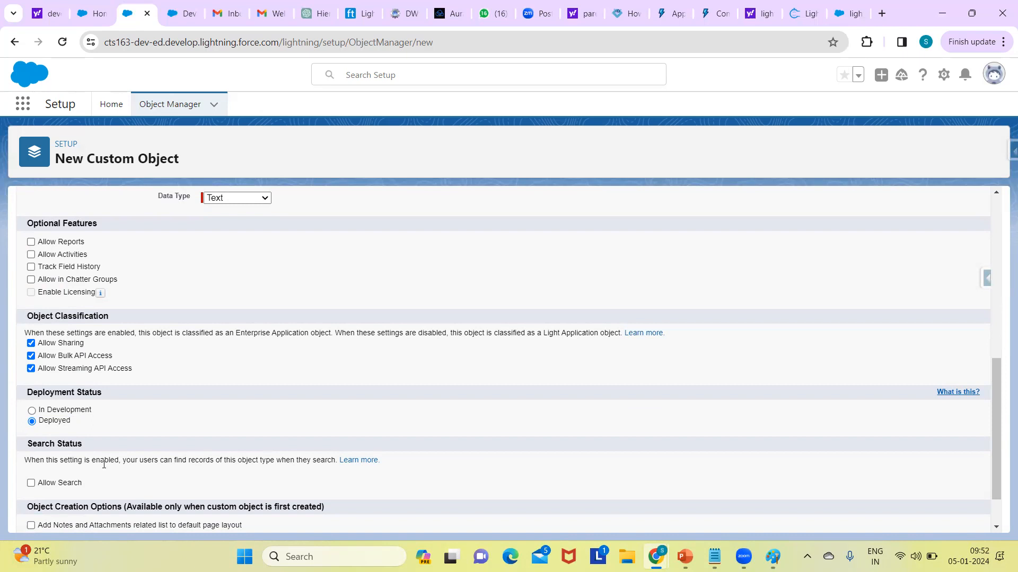
pyautogui.click(31, 483)
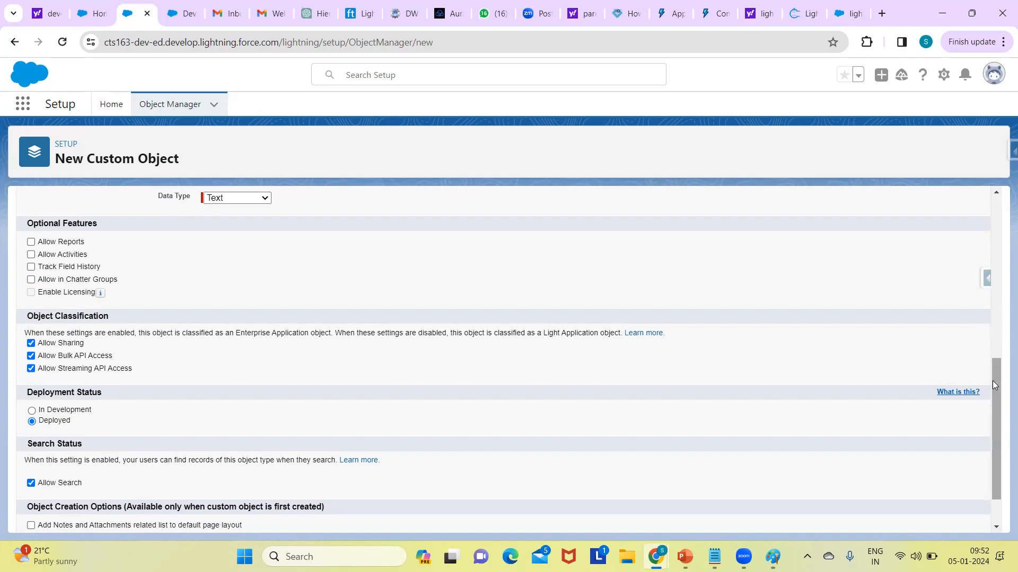
pyautogui.scroll(-1, 995, 395)
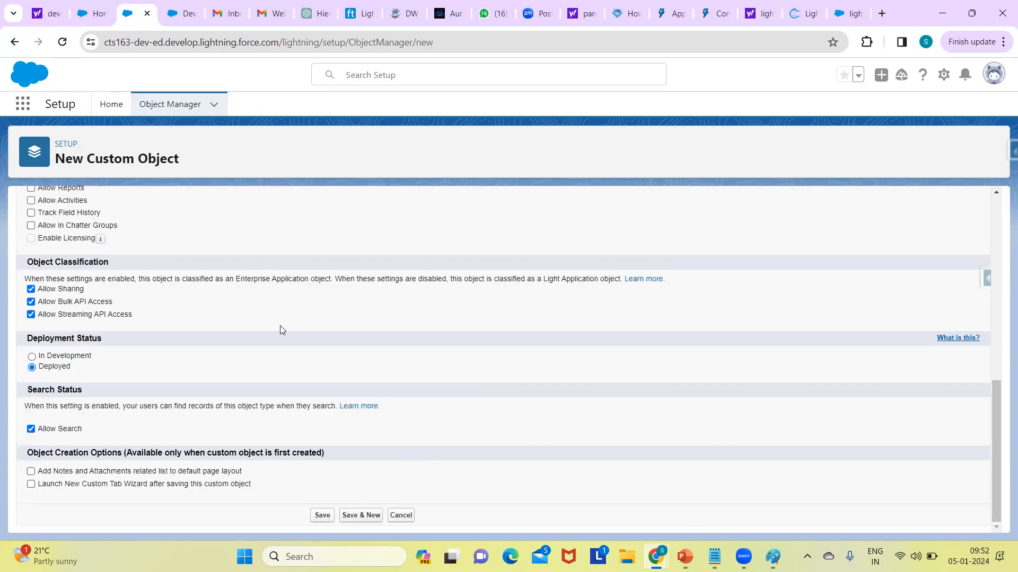
pyautogui.click(321, 515)
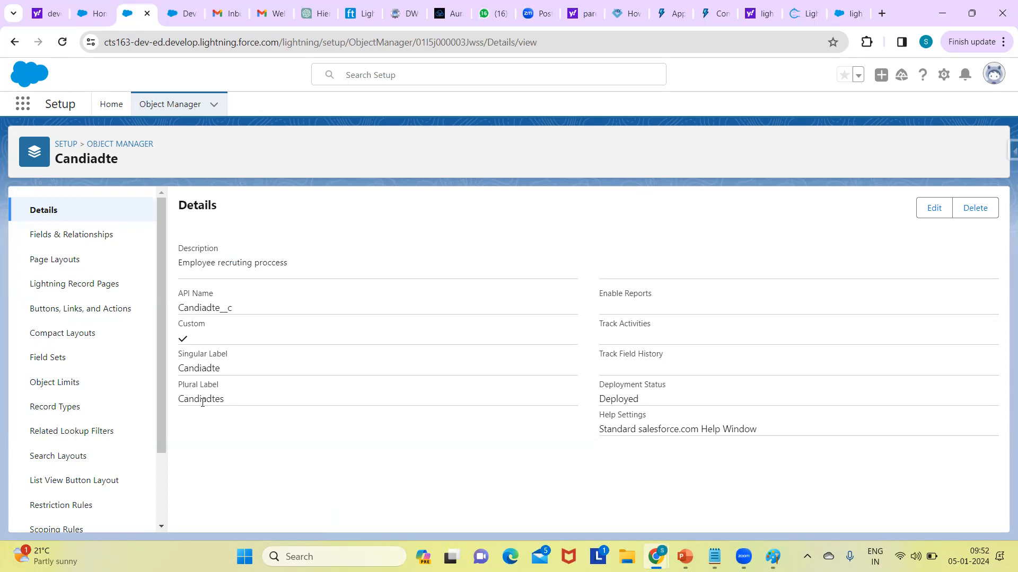
# Step: Examine the new object's API Name, including its suffix, and compare it with the Singular Label
pyautogui.doubleClick(201, 305)
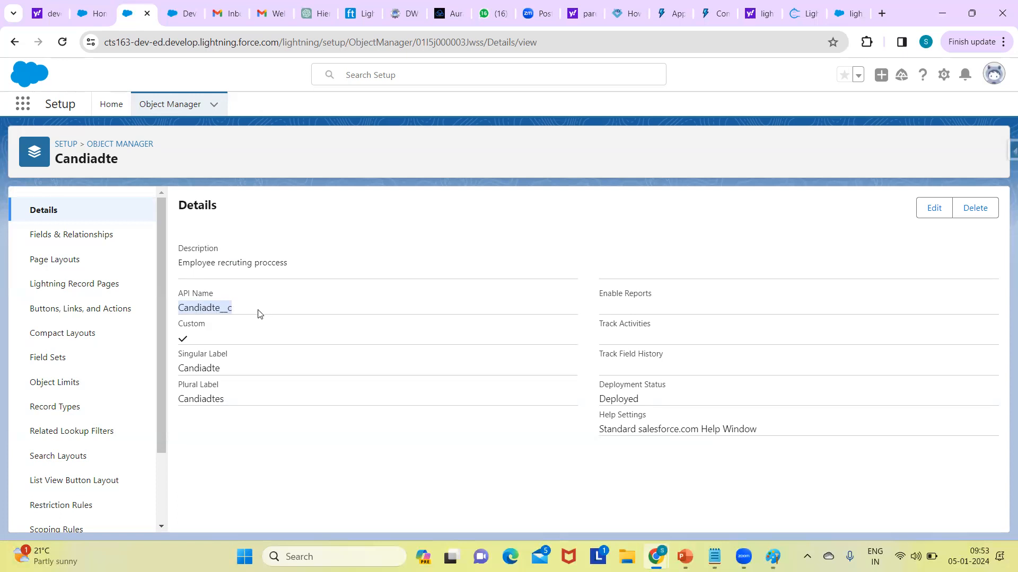
pyautogui.moveTo(222, 311); pyautogui.dragTo(238, 315)
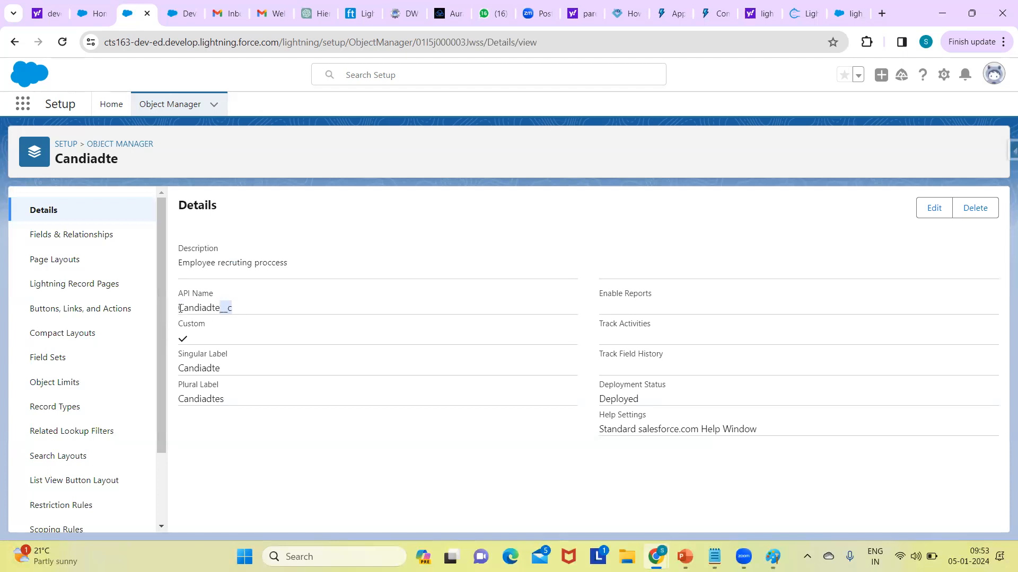
pyautogui.doubleClick(248, 310)
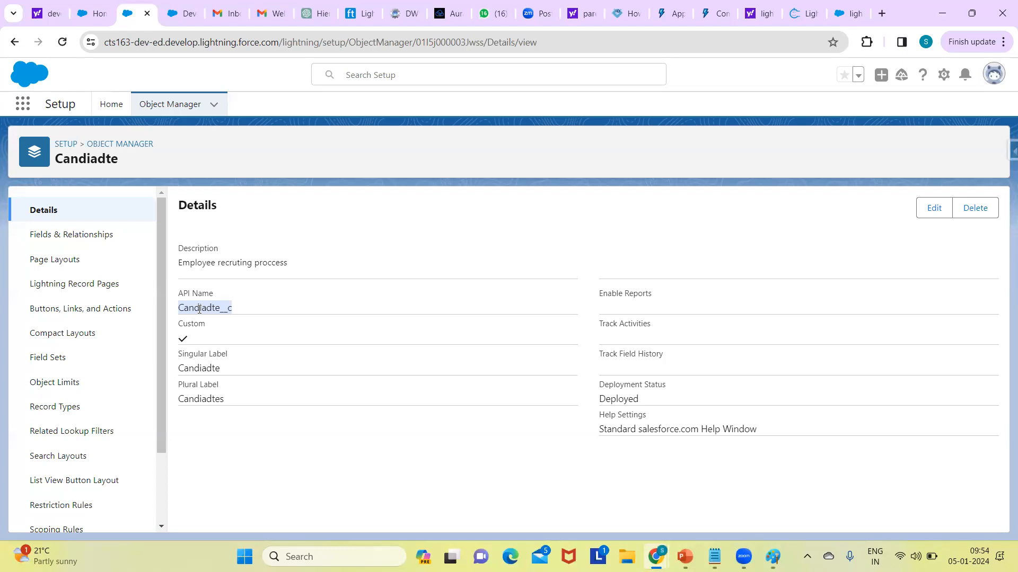
pyautogui.doubleClick(200, 375)
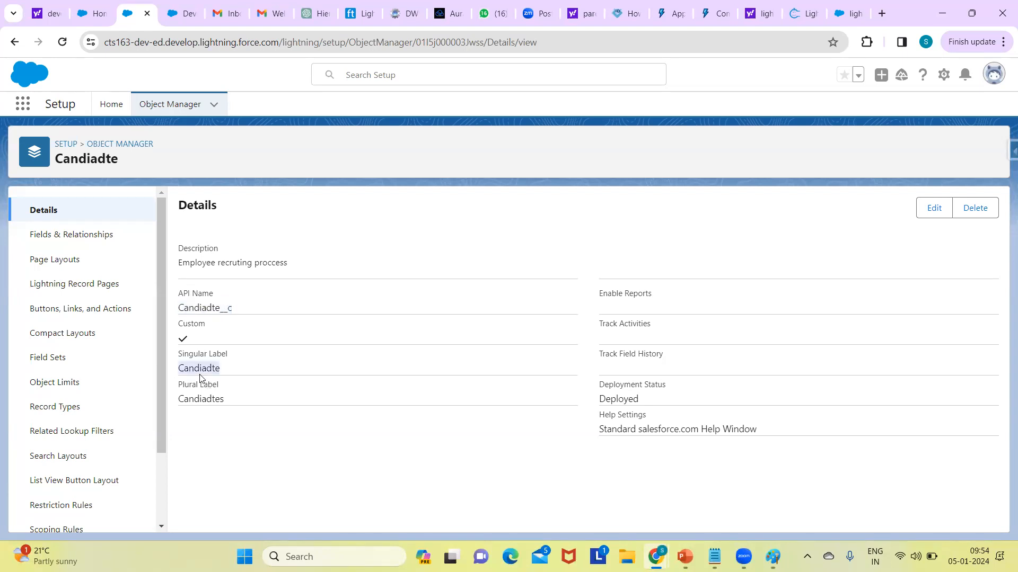
pyautogui.doubleClick(206, 307)
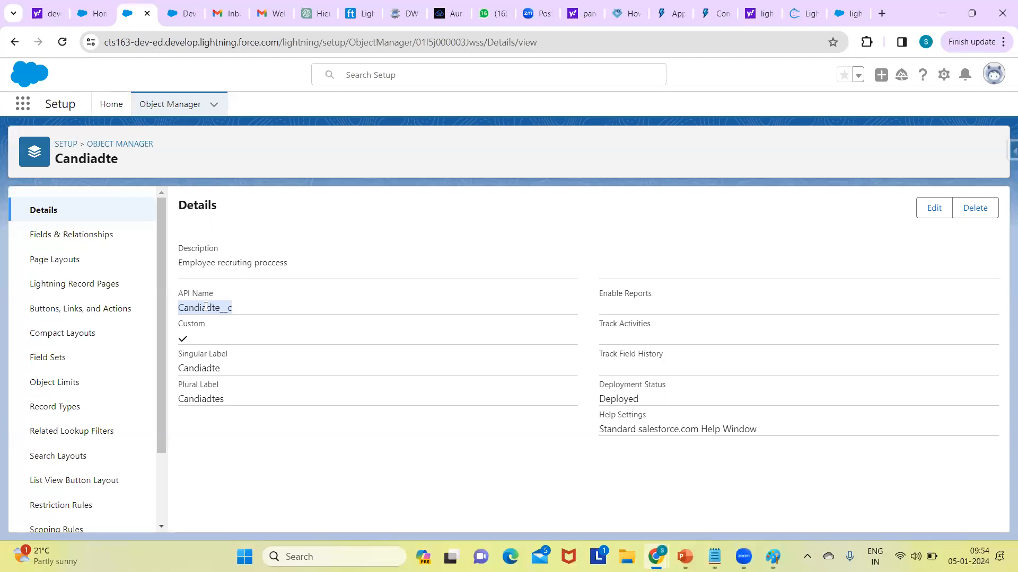
pyautogui.doubleClick(200, 371)
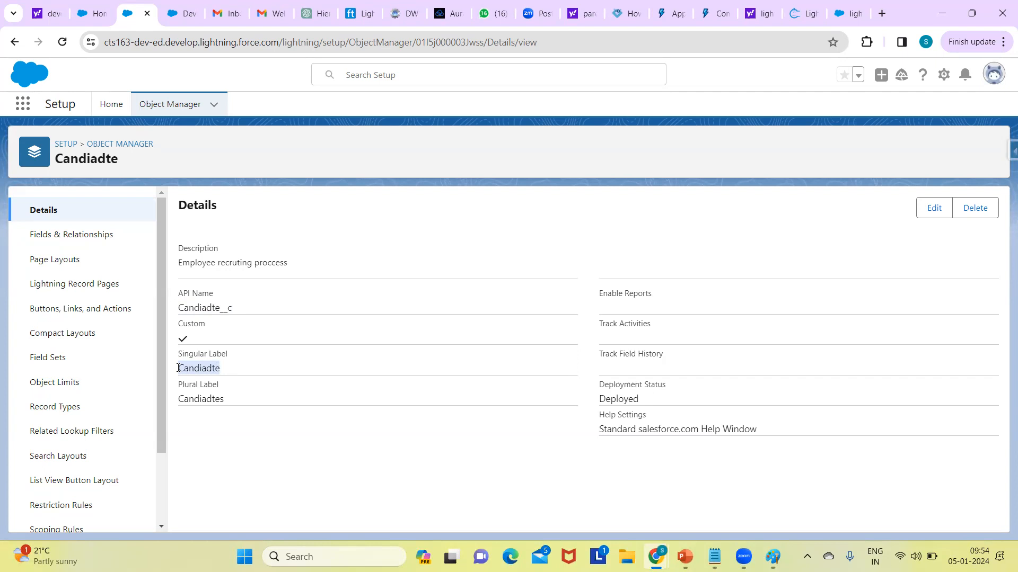
pyautogui.doubleClick(203, 308)
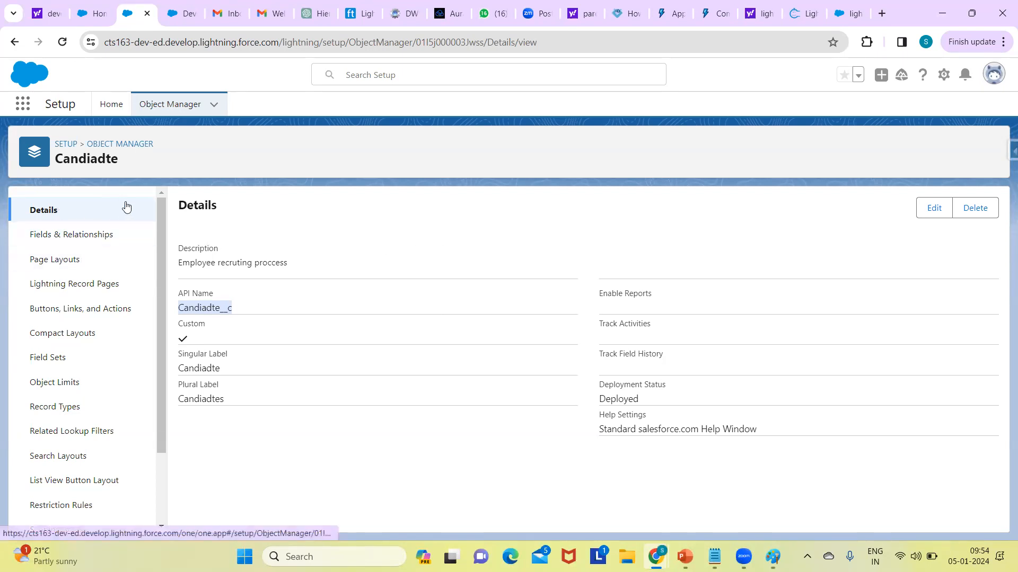
# Step: Open the Candiadte object's Fields & Relationships and start a new custom field at the data type selection
pyautogui.scroll(-3, 157, 245)
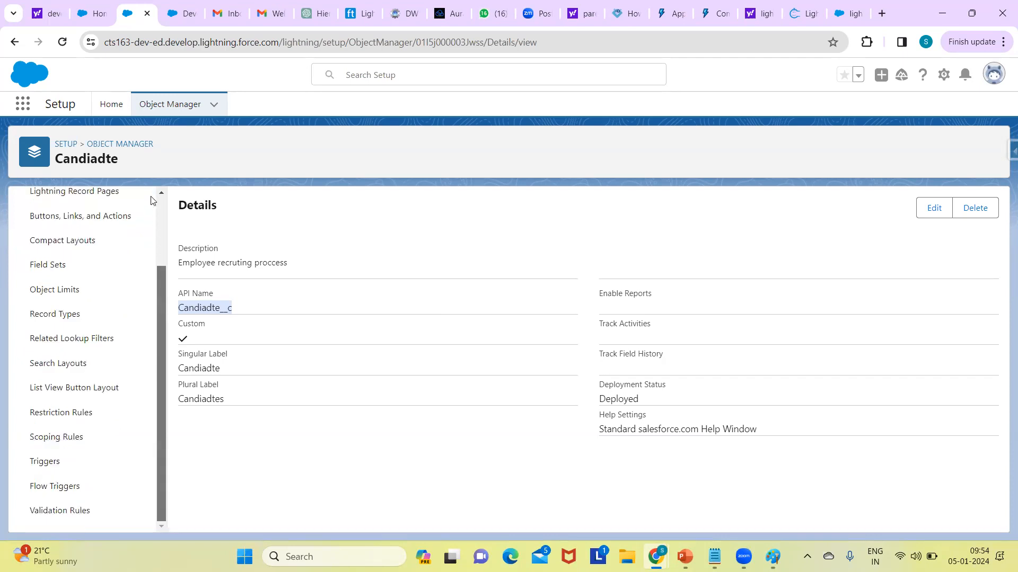
pyautogui.scroll(3, 143, 223)
pyautogui.scroll(-3, 163, 339)
pyautogui.scroll(3, 166, 310)
pyautogui.moveTo(166, 306); pyautogui.dragTo(97, 87)
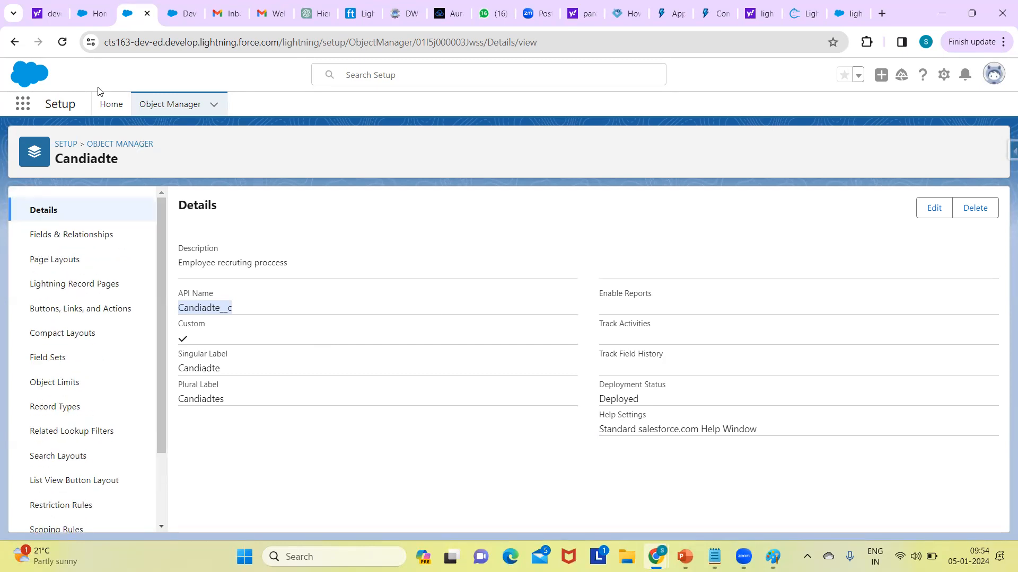
pyautogui.click(73, 244)
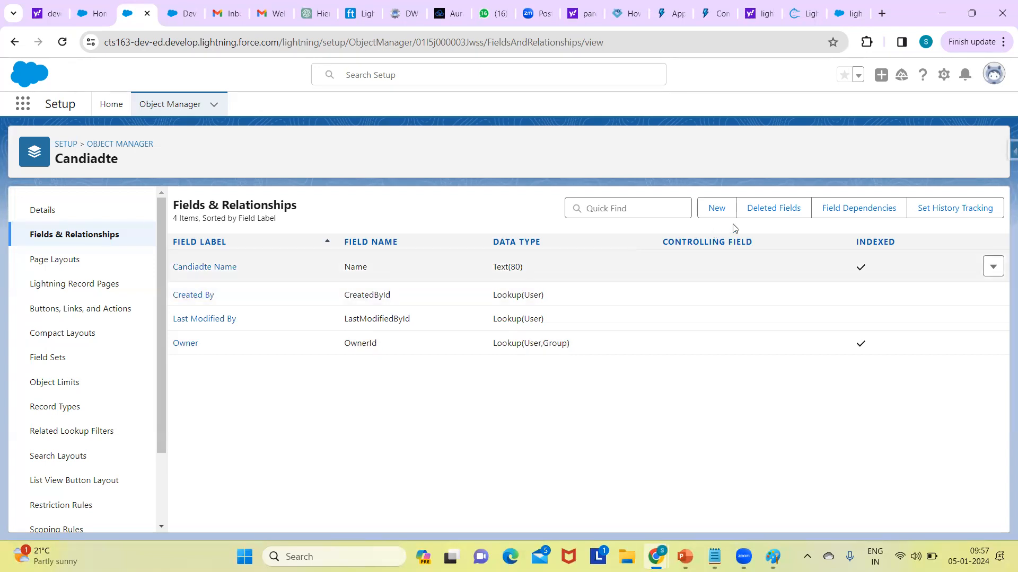
pyautogui.click(711, 208)
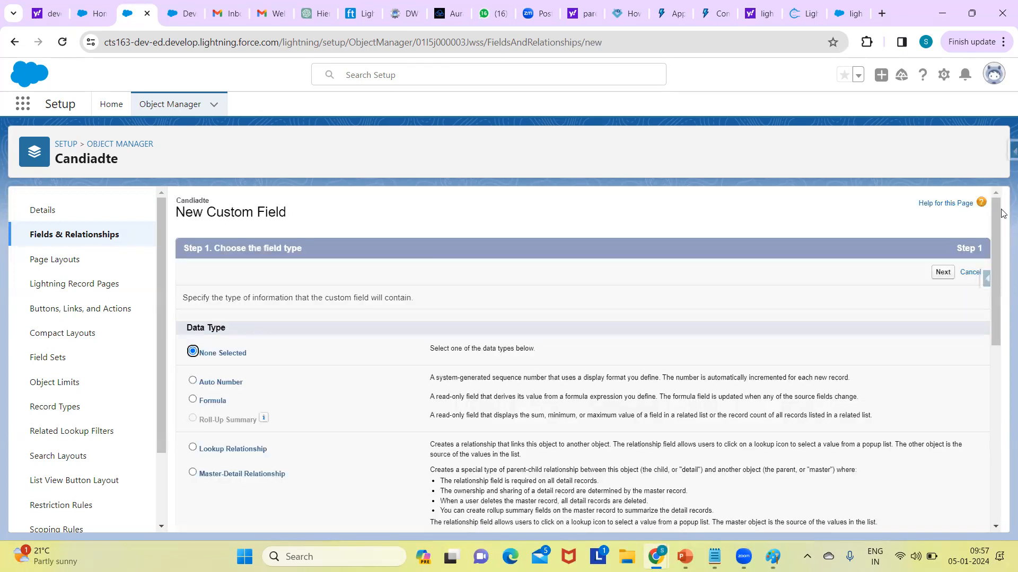
# Step: Review the available data types and select Auto Number for the Candiadte object's new custom field
pyautogui.scroll(-2, 992, 265)
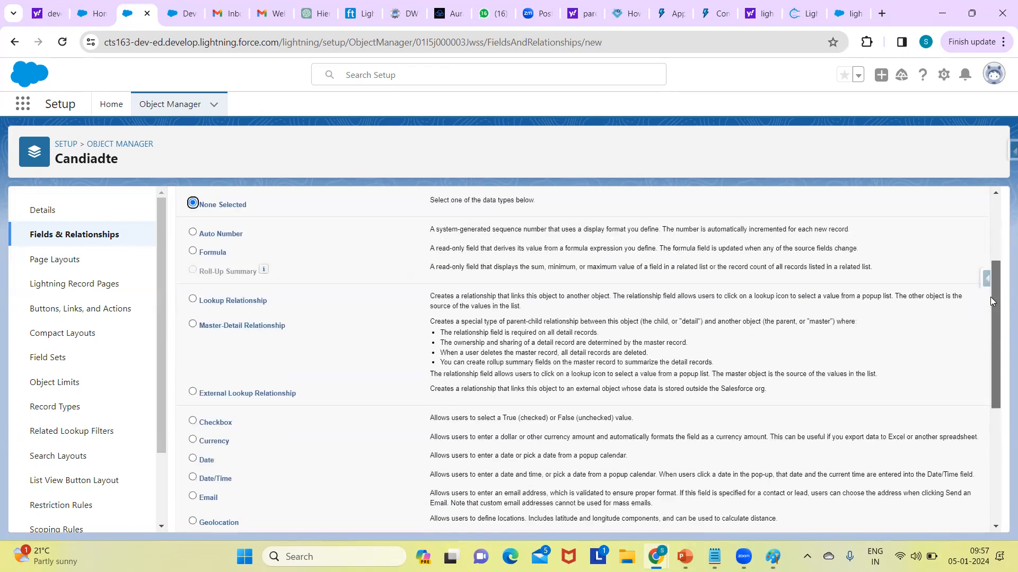
pyautogui.scroll(1, 983, 267)
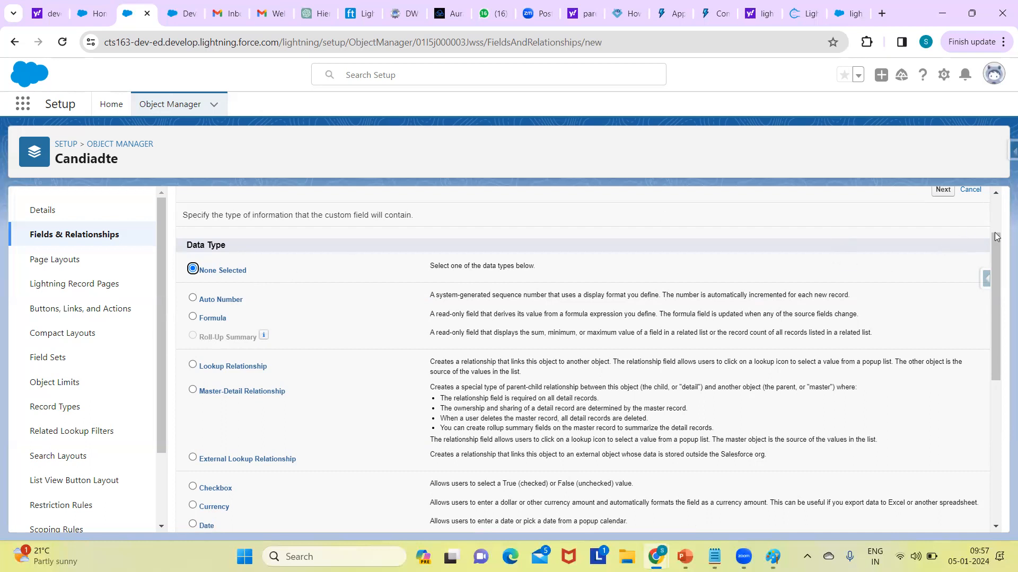
pyautogui.moveTo(998, 253); pyautogui.dragTo(999, 263)
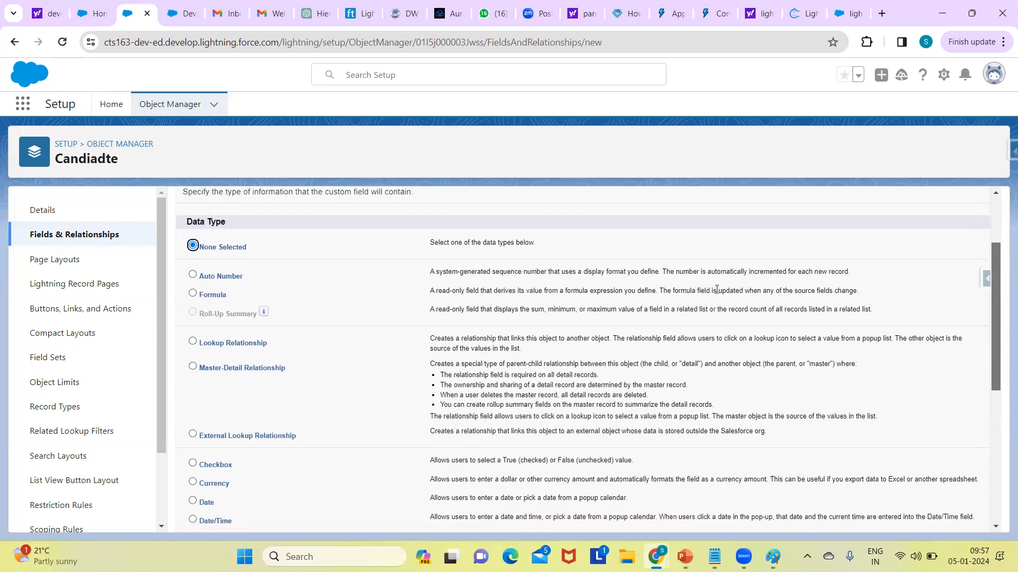
pyautogui.click(191, 274)
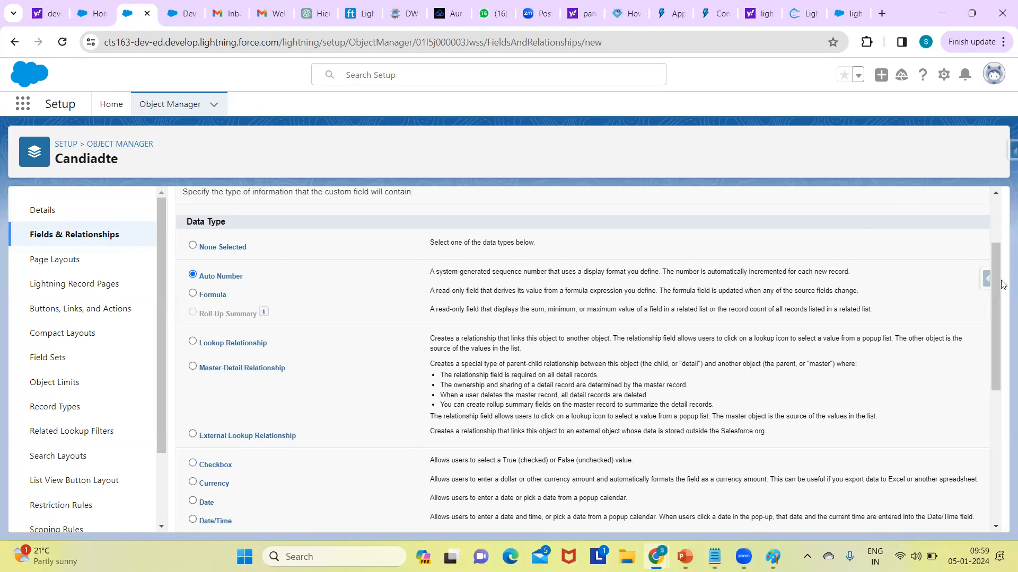
# Step: Choose Date as the data type of the new custom field
pyautogui.moveTo(997, 303); pyautogui.dragTo(992, 399)
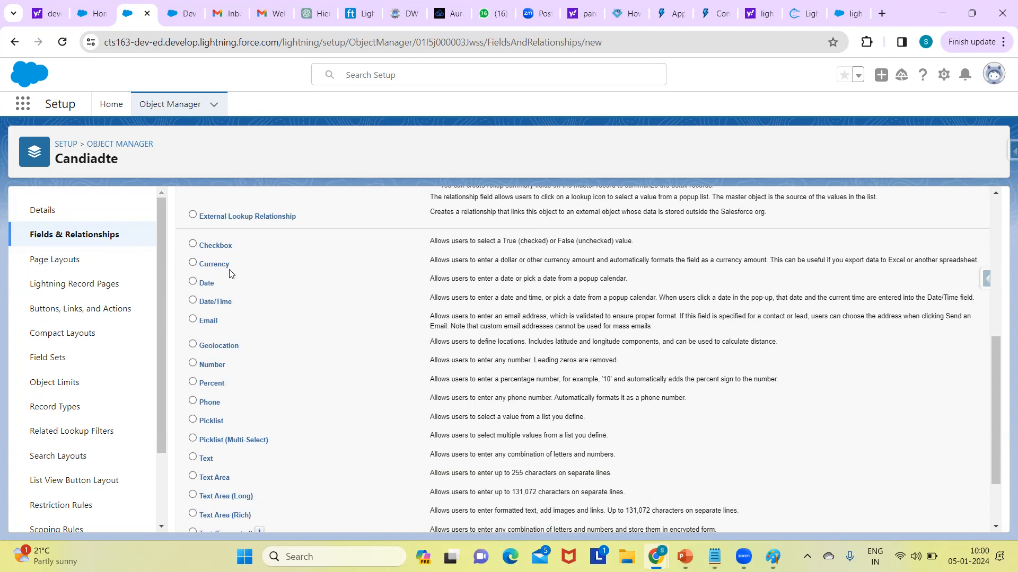
pyautogui.click(190, 287)
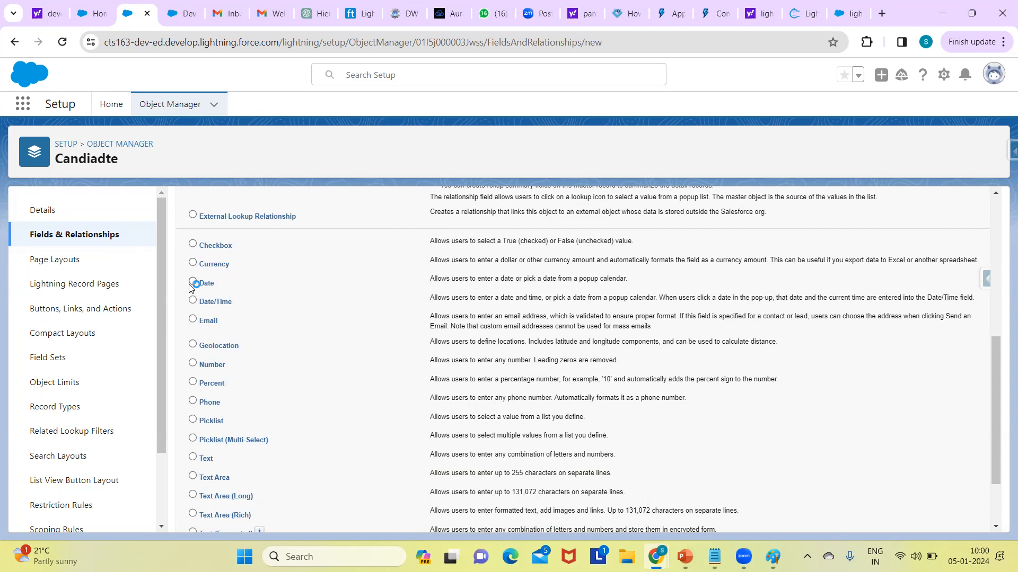
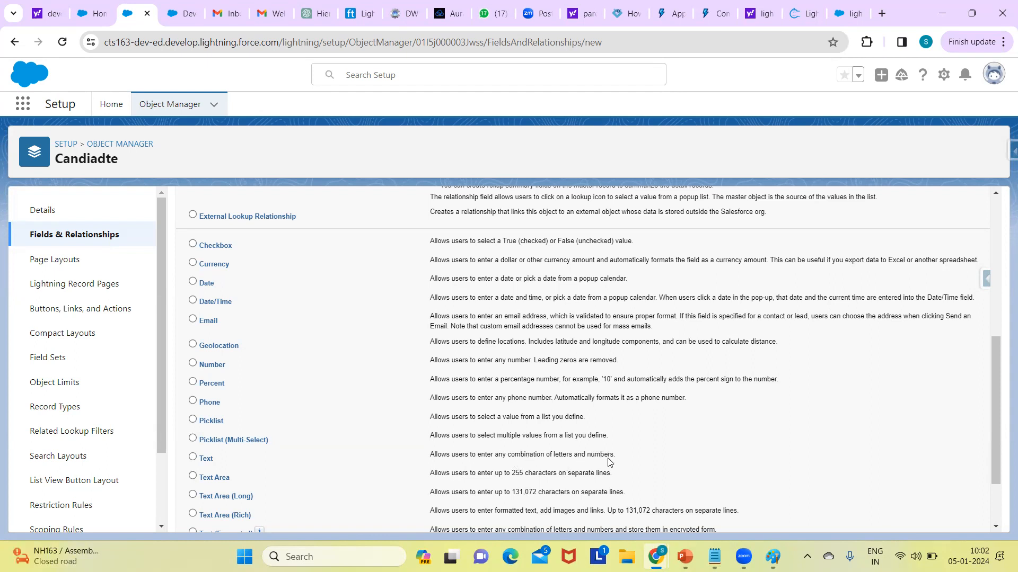
# Step: Review the character limits of the text area data types and choose Phone as the new custom field's data type
pyautogui.doubleClick(518, 473)
pyautogui.doubleClick(517, 493)
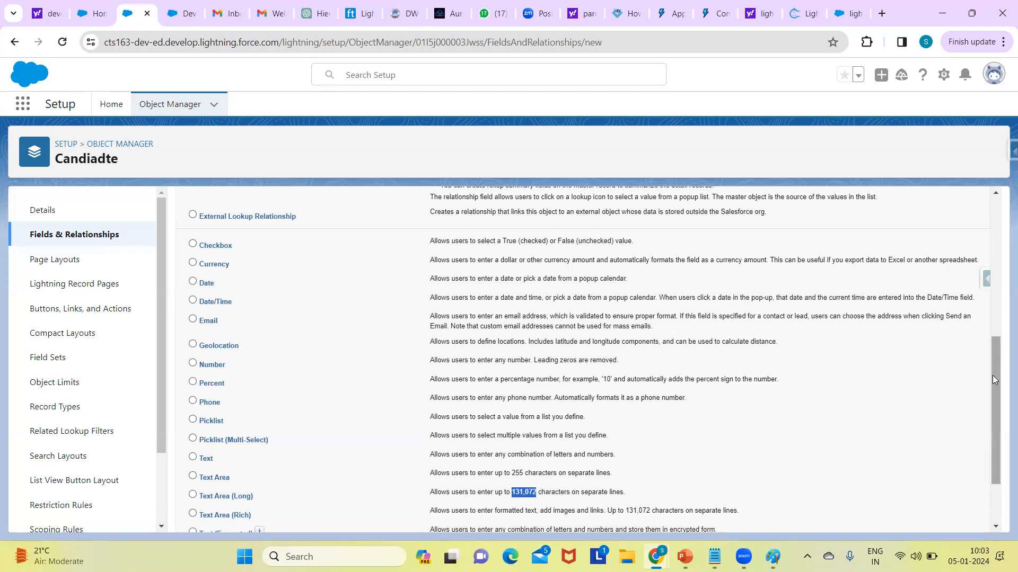
pyautogui.moveTo(993, 379); pyautogui.dragTo(991, 415)
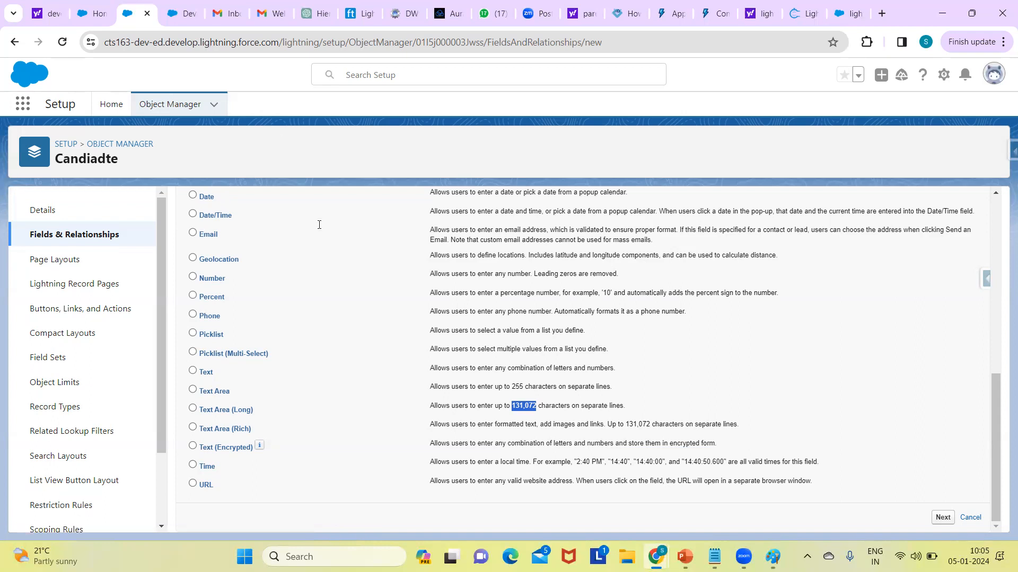
pyautogui.moveTo(997, 383); pyautogui.dragTo(978, 351)
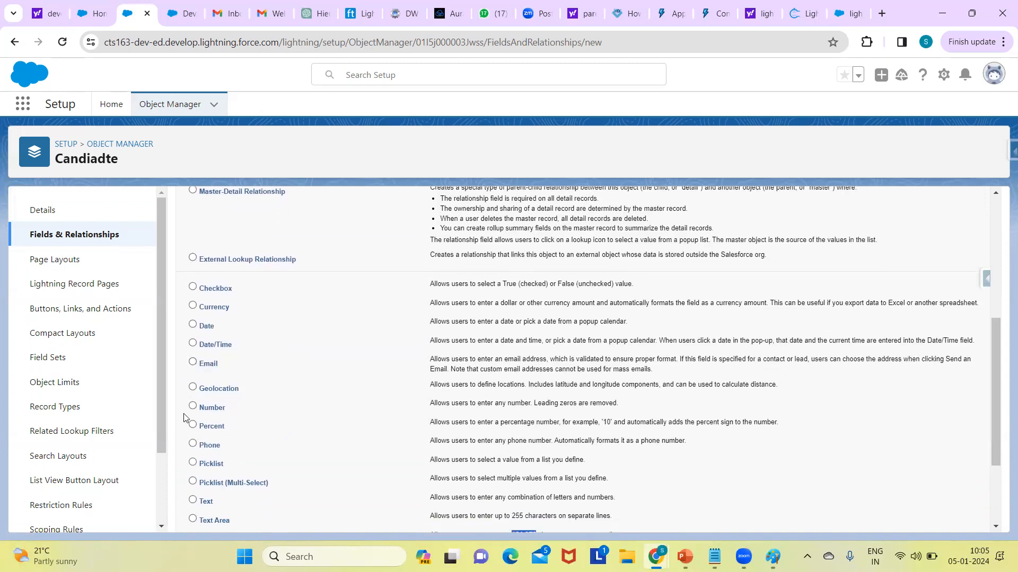
pyautogui.click(194, 446)
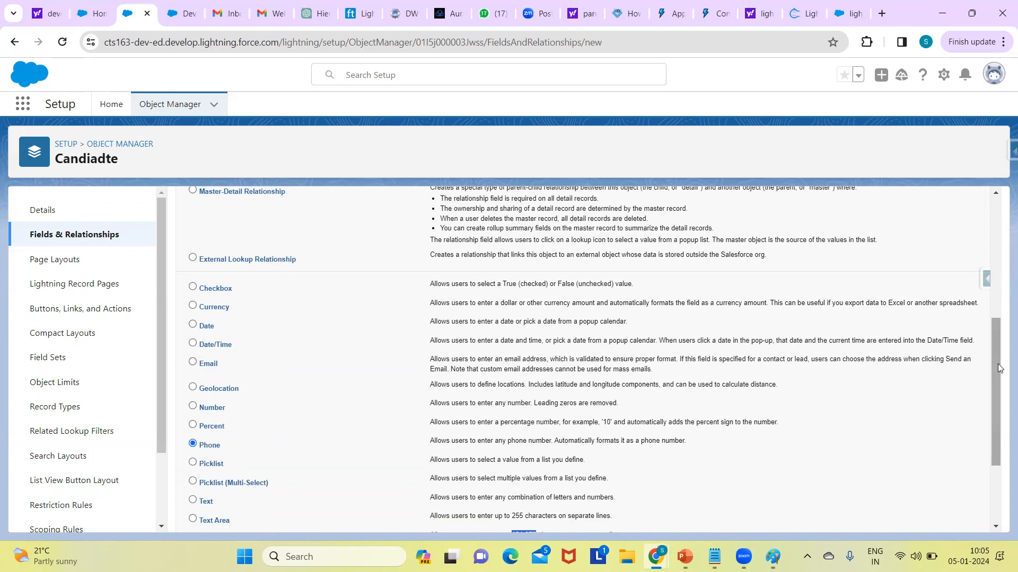
pyautogui.scroll(5, 978, 259)
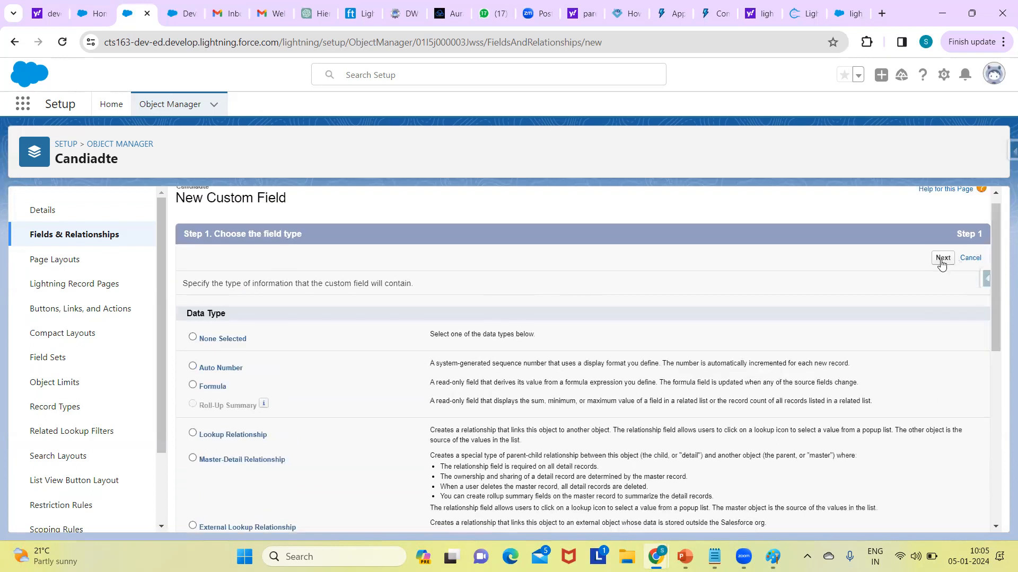
pyautogui.click(941, 260)
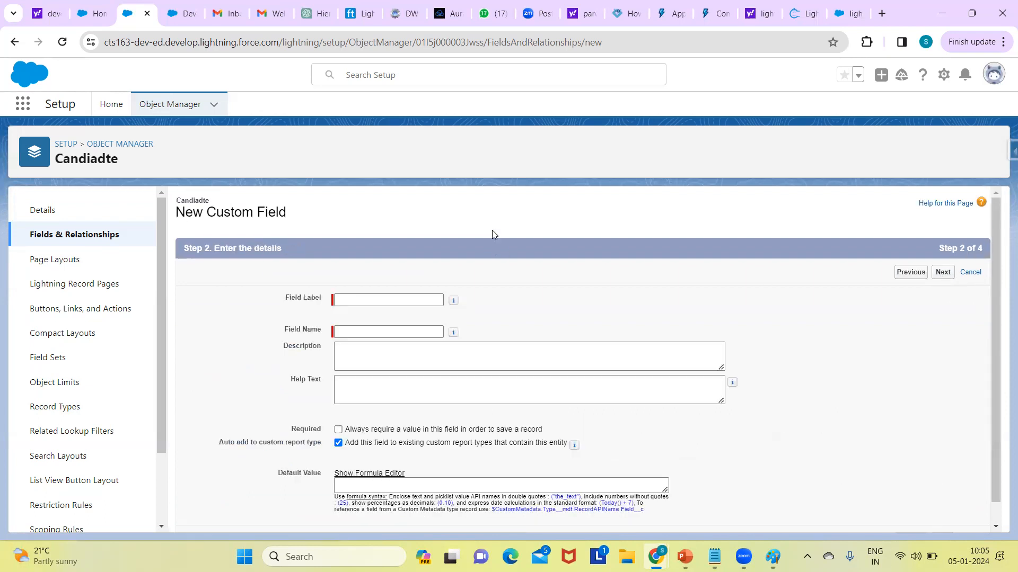
# Step: Set the new phone field's label to Mobile and let its field name fill in to match
pyautogui.click(349, 300)
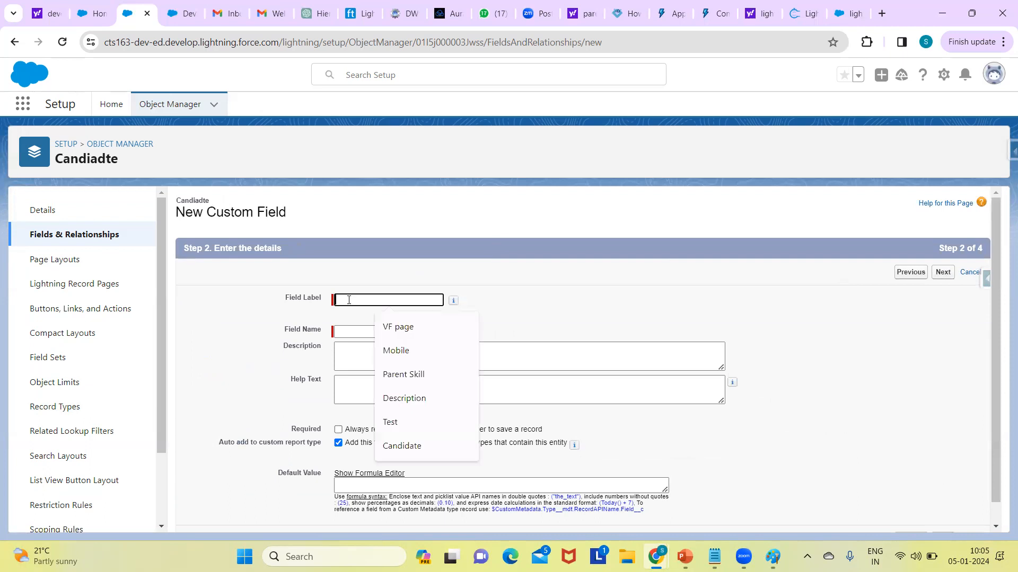
pyautogui.write('Mob')
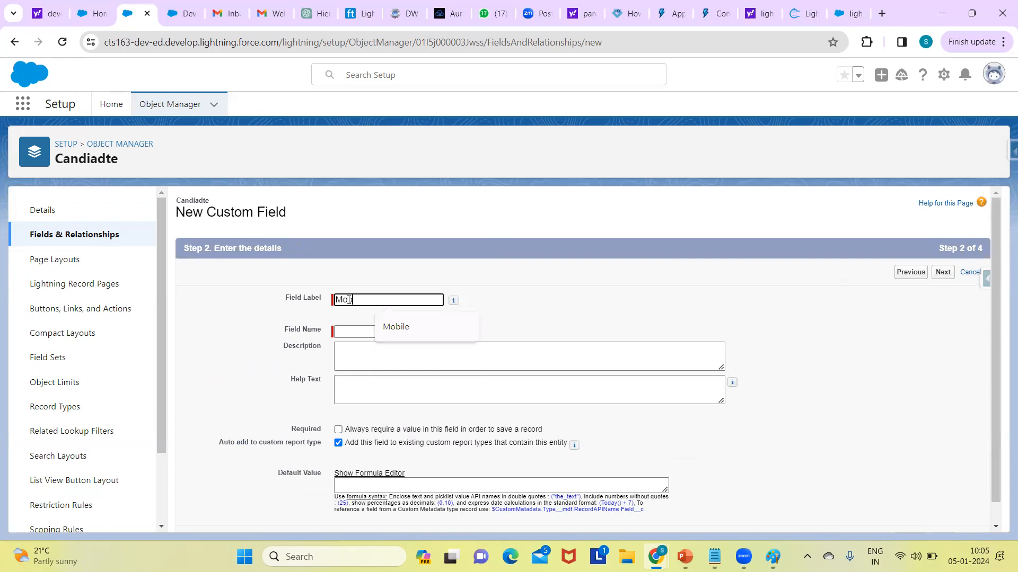
pyautogui.write('ile')
pyautogui.click(364, 330)
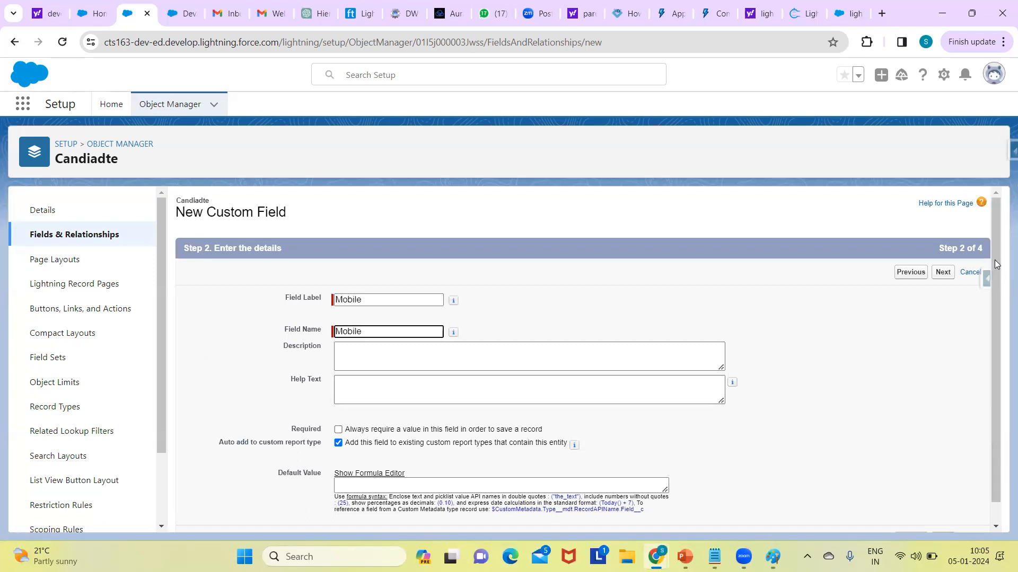
# Step: Examine the Description, Help Text, Required and Default Value settings of the Mobile field
pyautogui.scroll(-1, 990, 299)
pyautogui.click(365, 334)
pyautogui.click(366, 363)
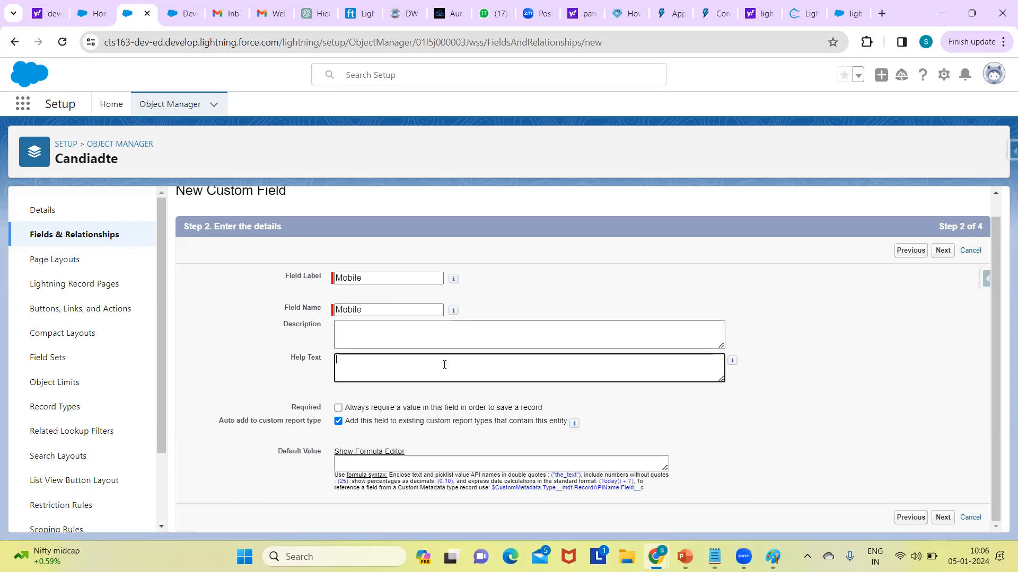
pyautogui.click(490, 285)
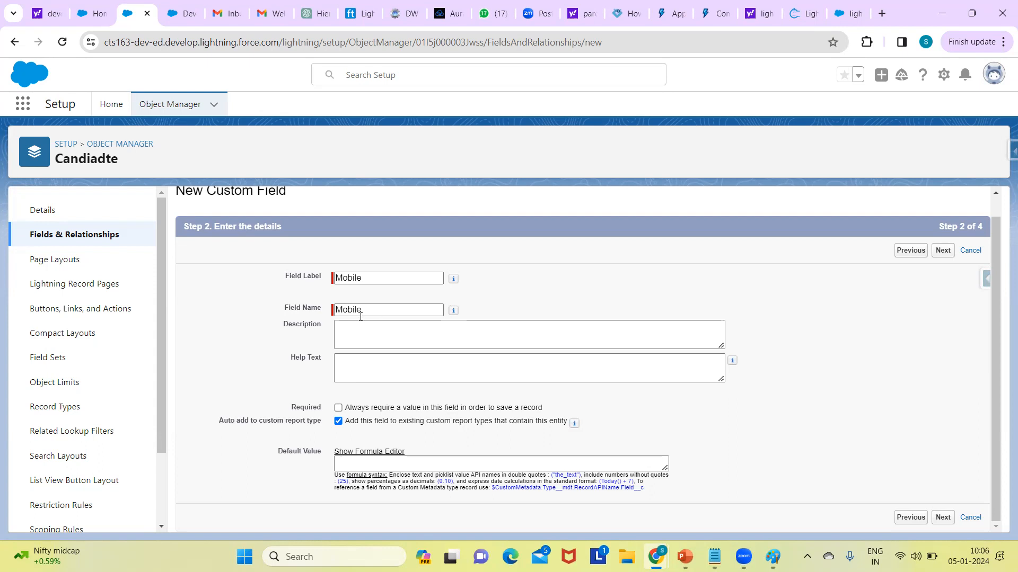
pyautogui.click(506, 325)
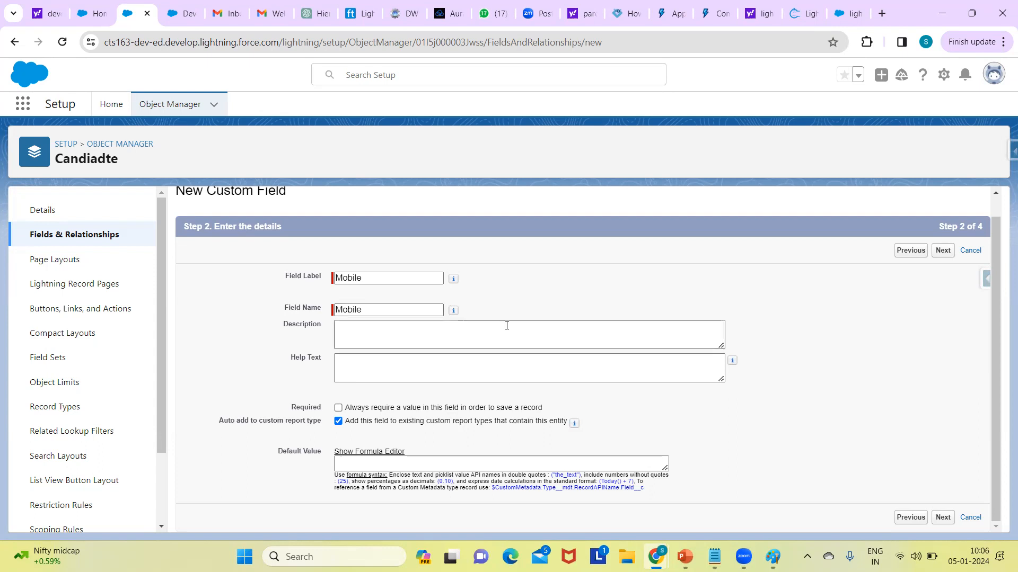
pyautogui.click(346, 365)
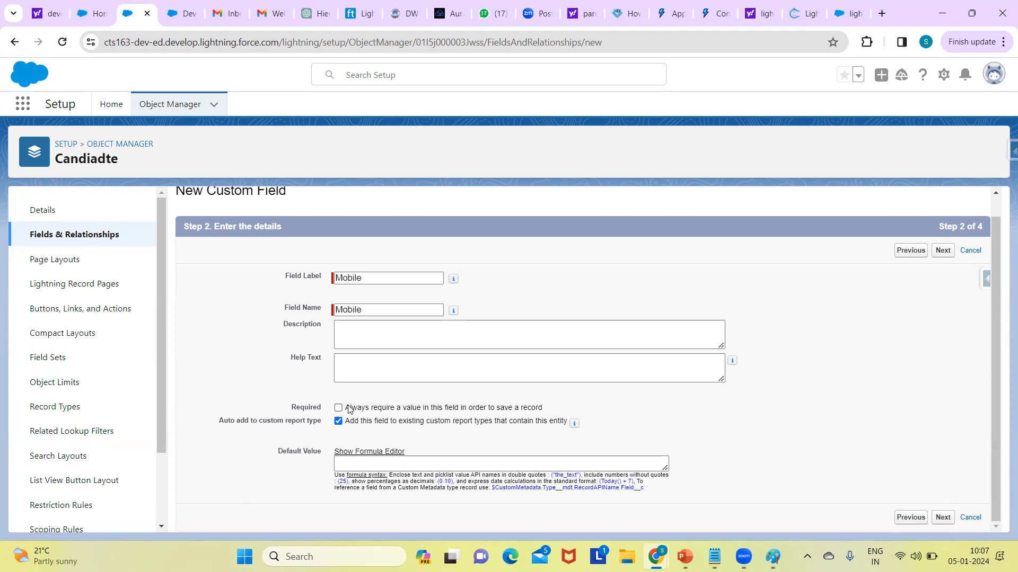
pyautogui.click(585, 361)
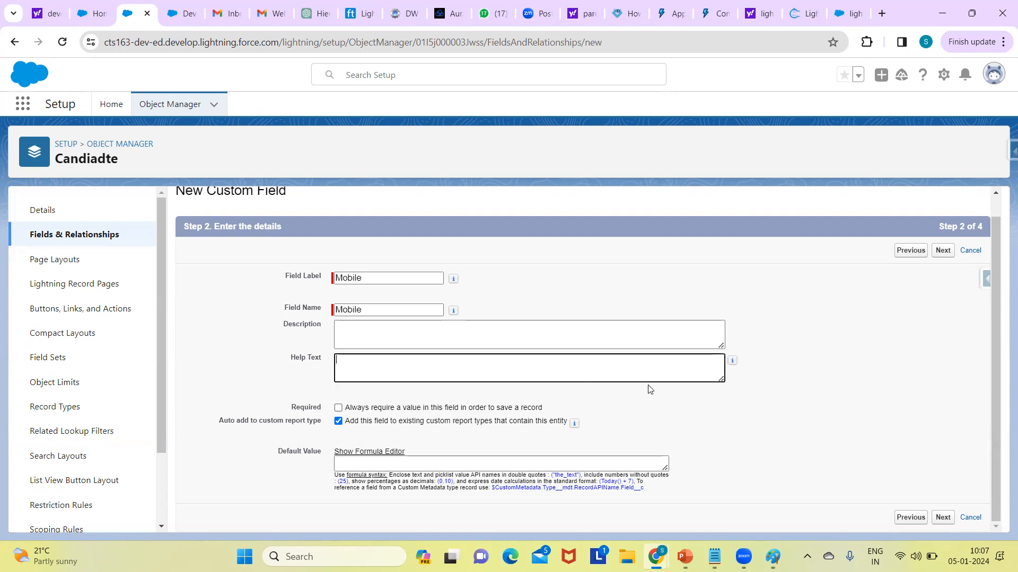
pyautogui.click(658, 393)
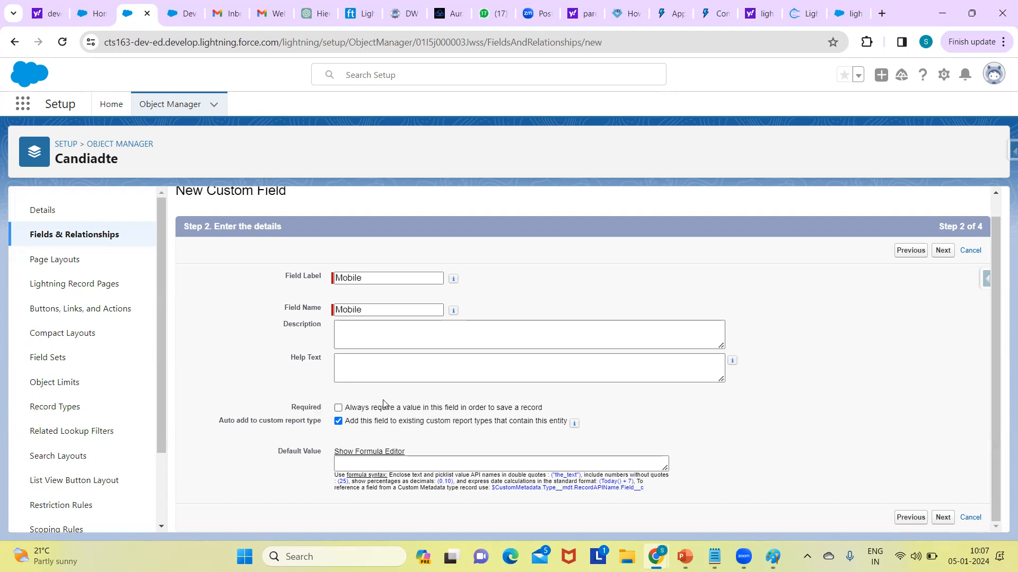
pyautogui.click(374, 464)
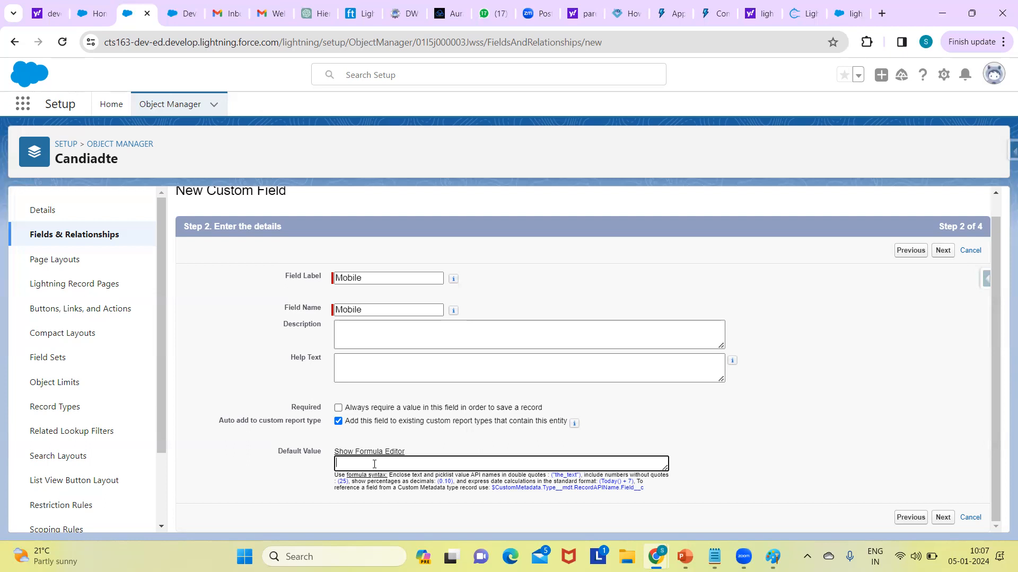
# Step: Accept the default field-level security and the Candiadte Layout for the Mobile field, and save it
pyautogui.click(943, 518)
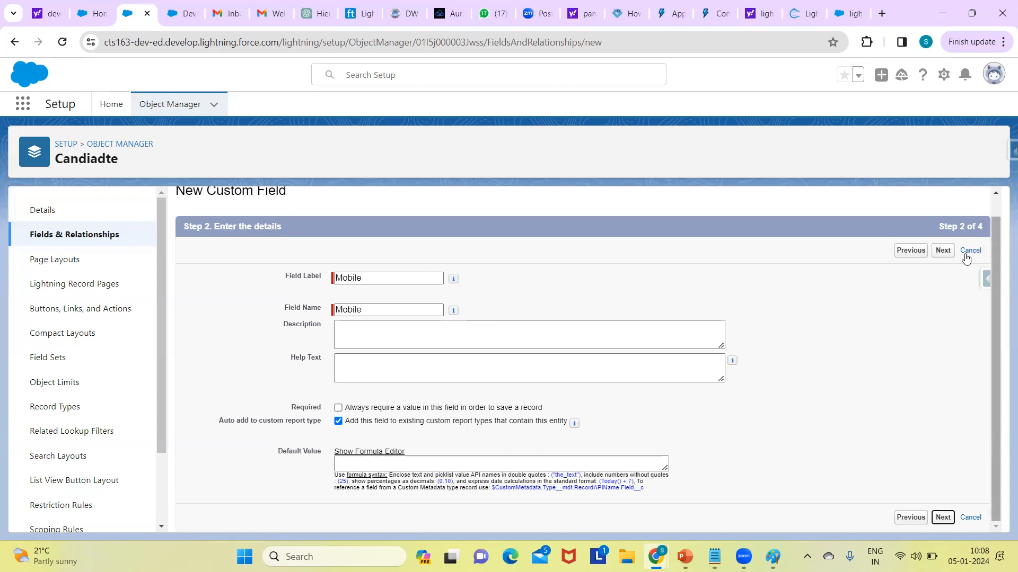
pyautogui.click(946, 254)
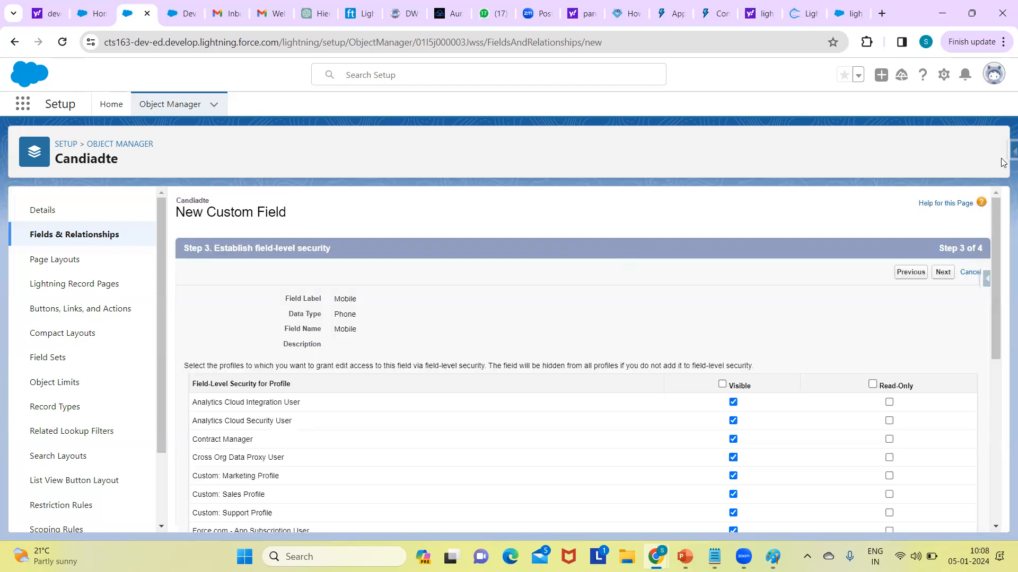
pyautogui.moveTo(995, 233)
pyautogui.mouseDown()
pyautogui.moveTo(995, 242)
pyautogui.moveTo(987, 217)
pyautogui.mouseUp()
pyautogui.moveTo(995, 257); pyautogui.dragTo(995, 332)
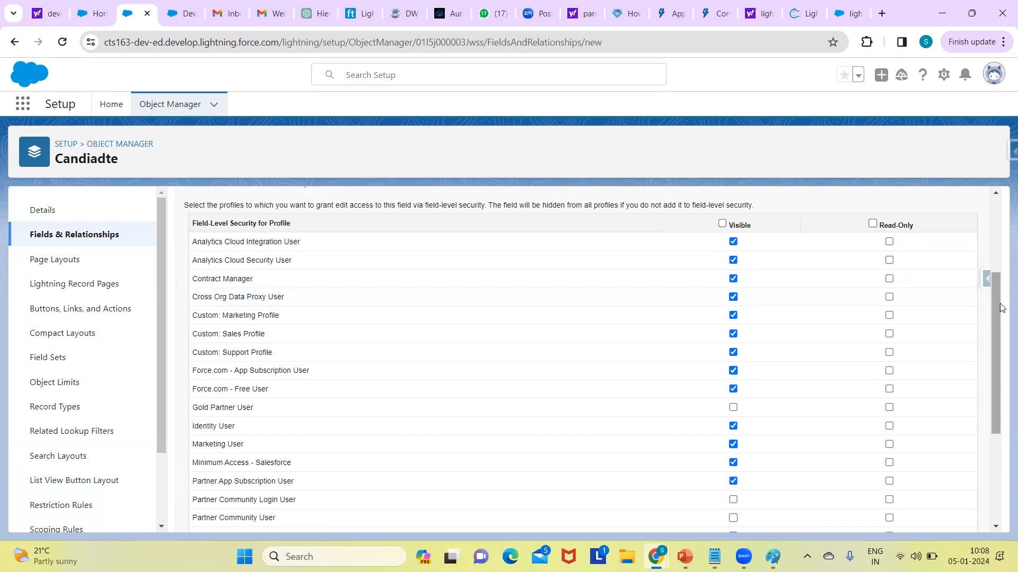
pyautogui.moveTo(1002, 308); pyautogui.dragTo(988, 441)
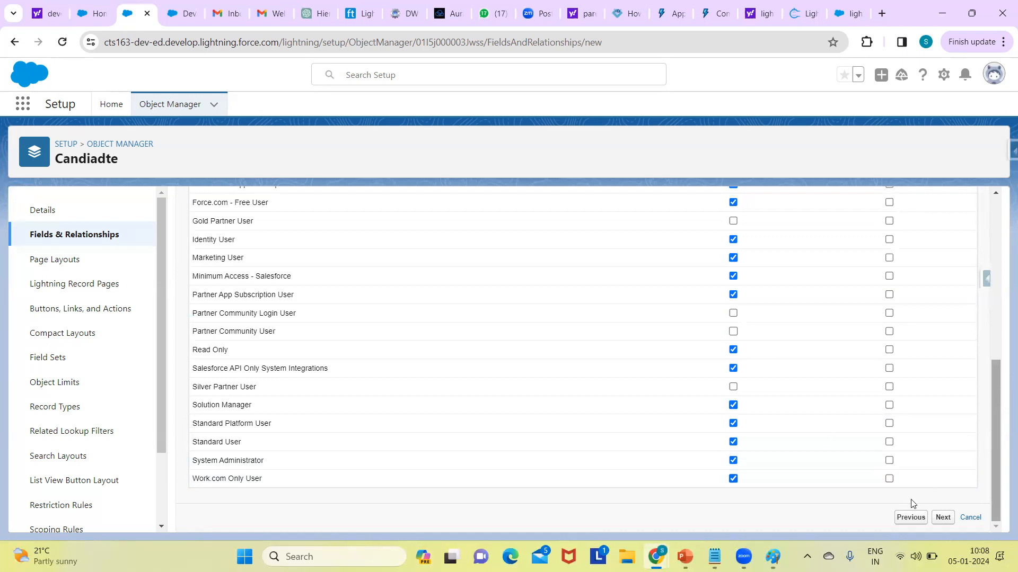
pyautogui.click(941, 518)
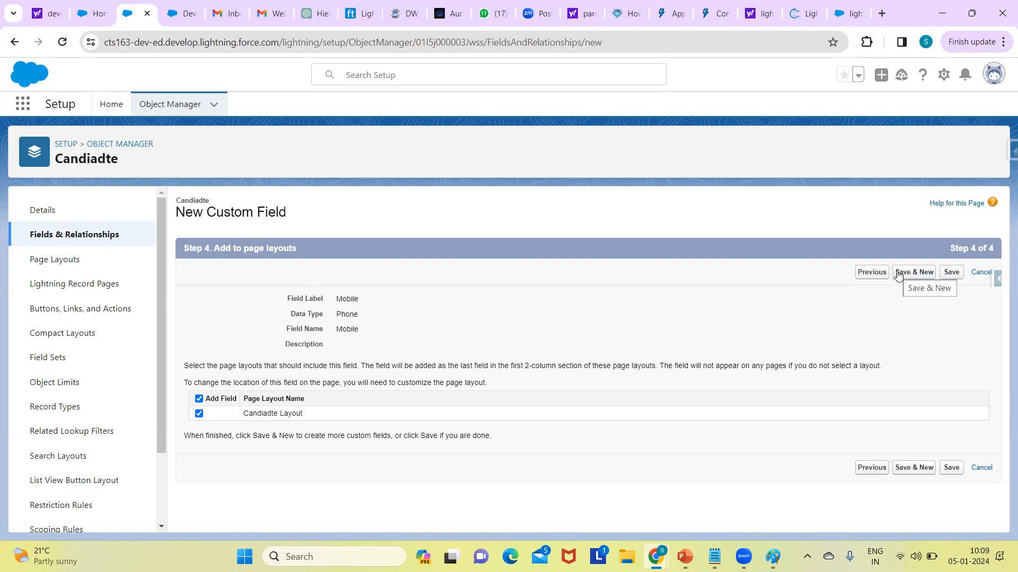
pyautogui.click(953, 274)
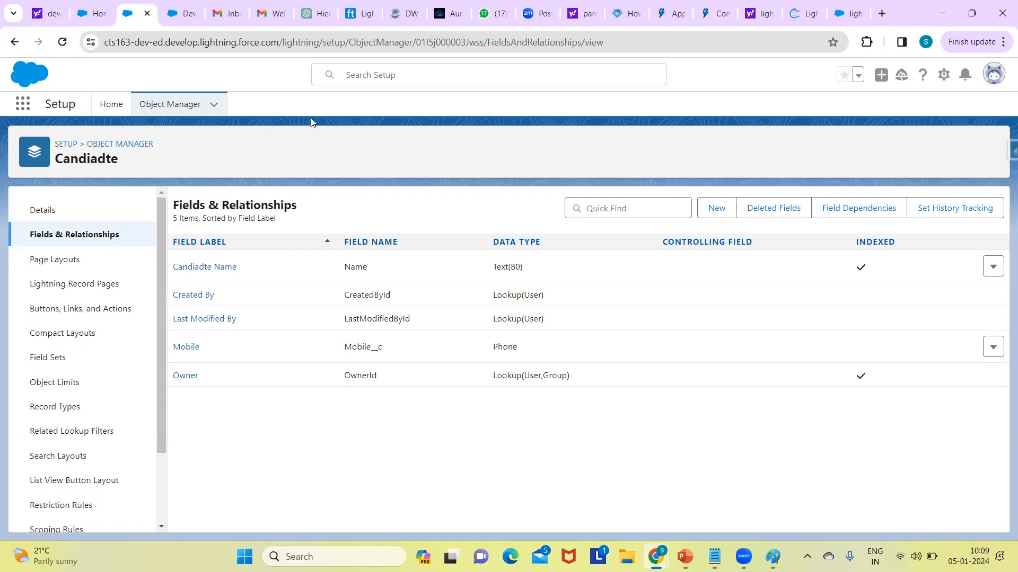
# Step: Check the Recruiting app's navigation bar for the Candiadte object and return to its setup page
pyautogui.click(94, 13)
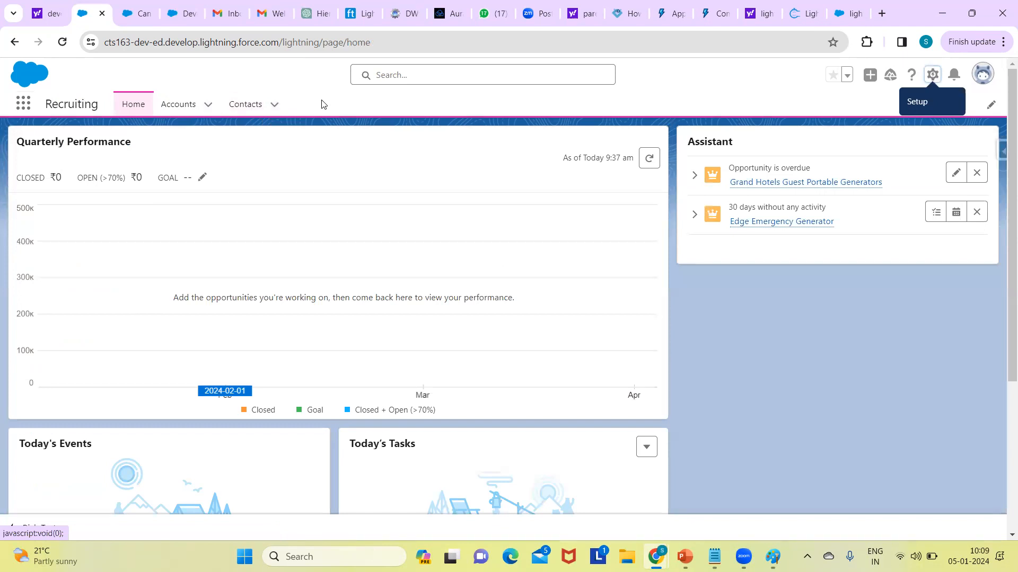
pyautogui.click(139, 15)
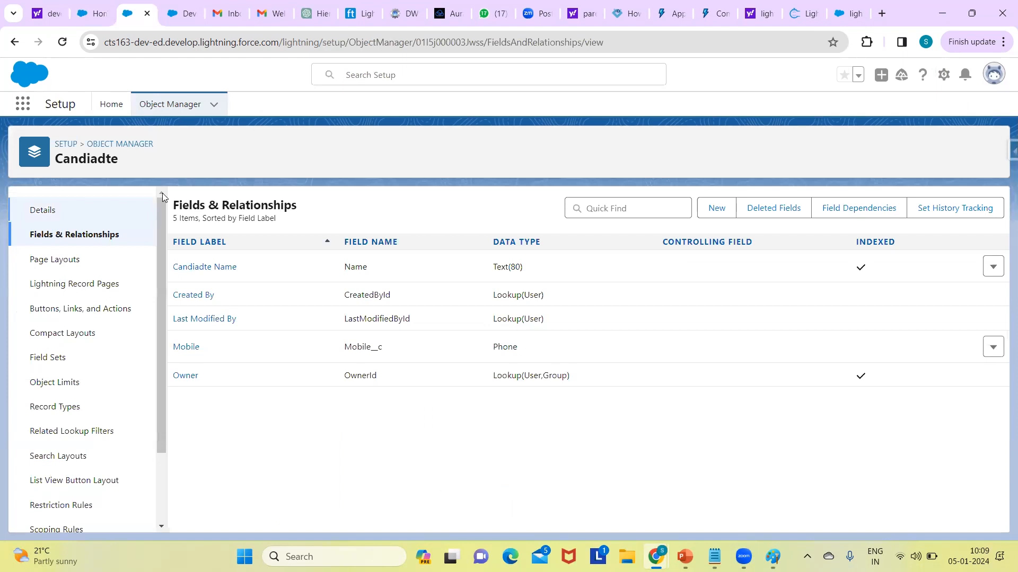
# Step: Go to Setup Home, search the setup pages for "tabs" and open the Tabs page
pyautogui.click(64, 149)
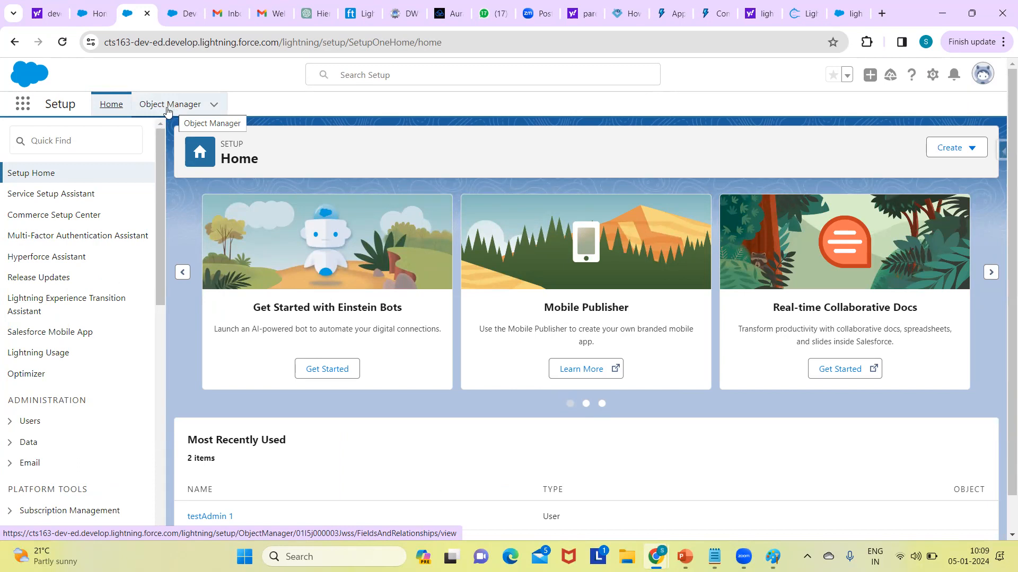
pyautogui.click(170, 105)
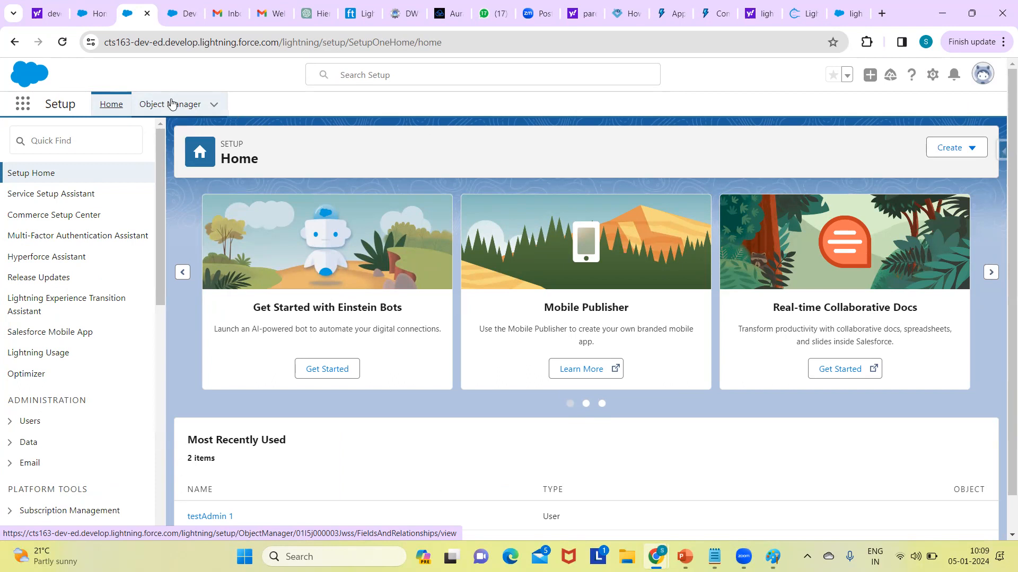
pyautogui.click(80, 140)
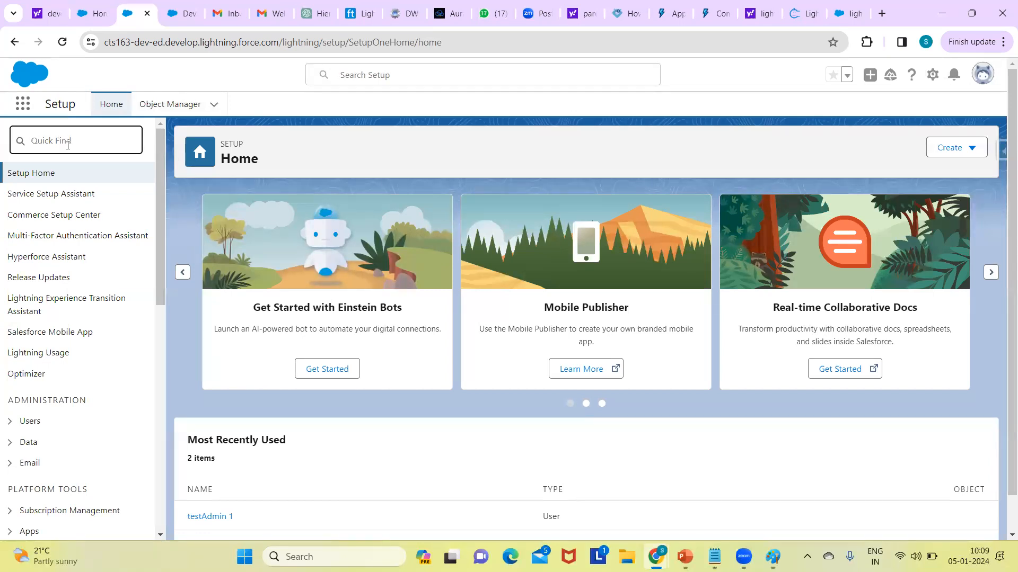
pyautogui.write('tabs')
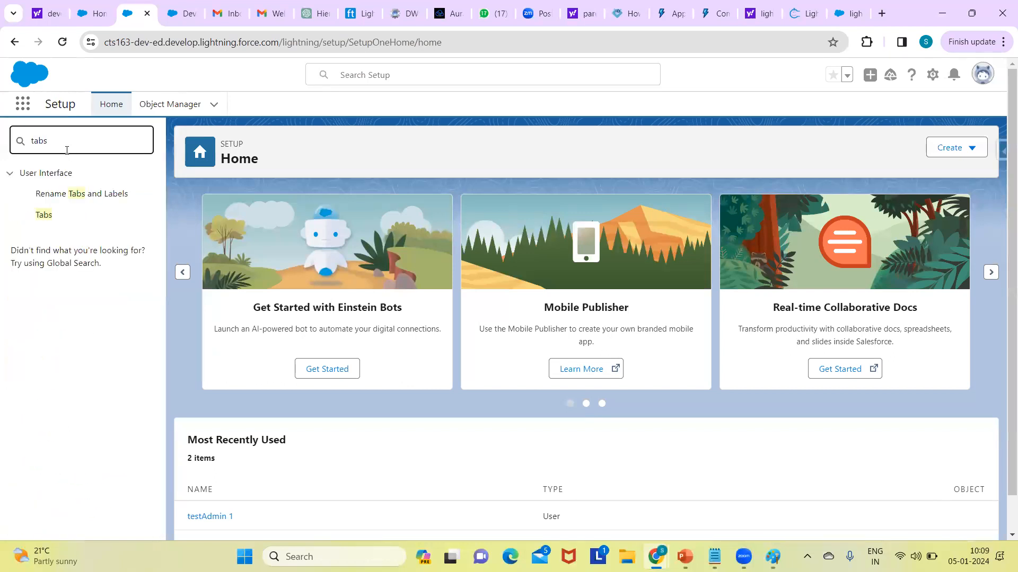
pyautogui.click(48, 216)
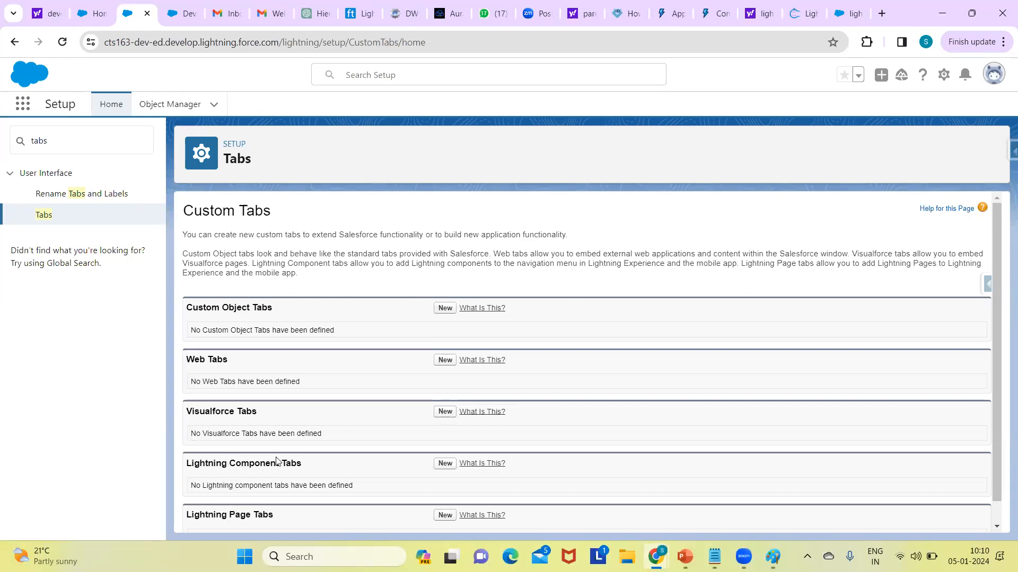
# Step: Start a new custom object tab for the Candiadte object and give it the Globe tab style
pyautogui.moveTo(991, 276); pyautogui.dragTo(964, 235)
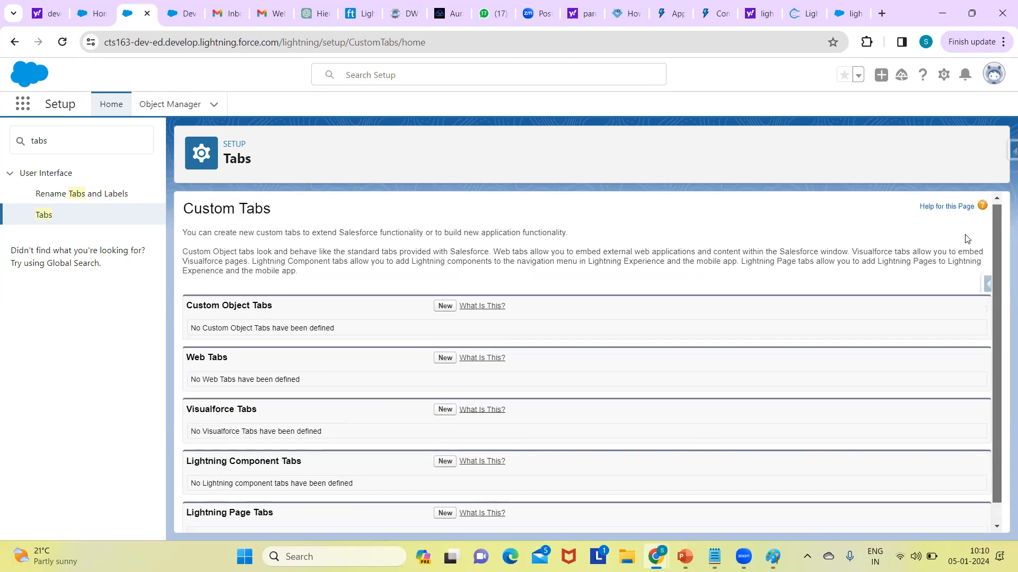
pyautogui.click(447, 306)
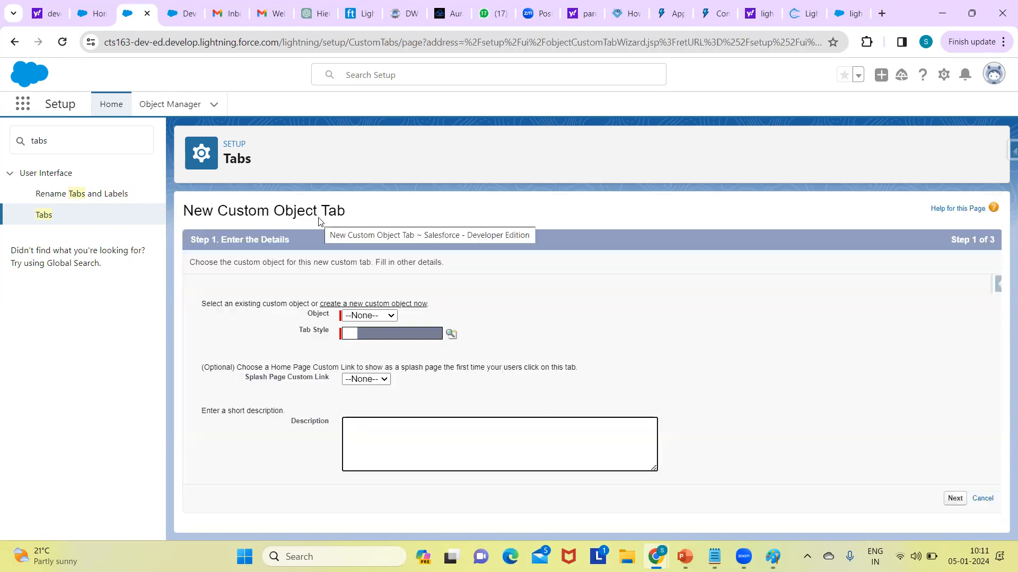
pyautogui.click(372, 316)
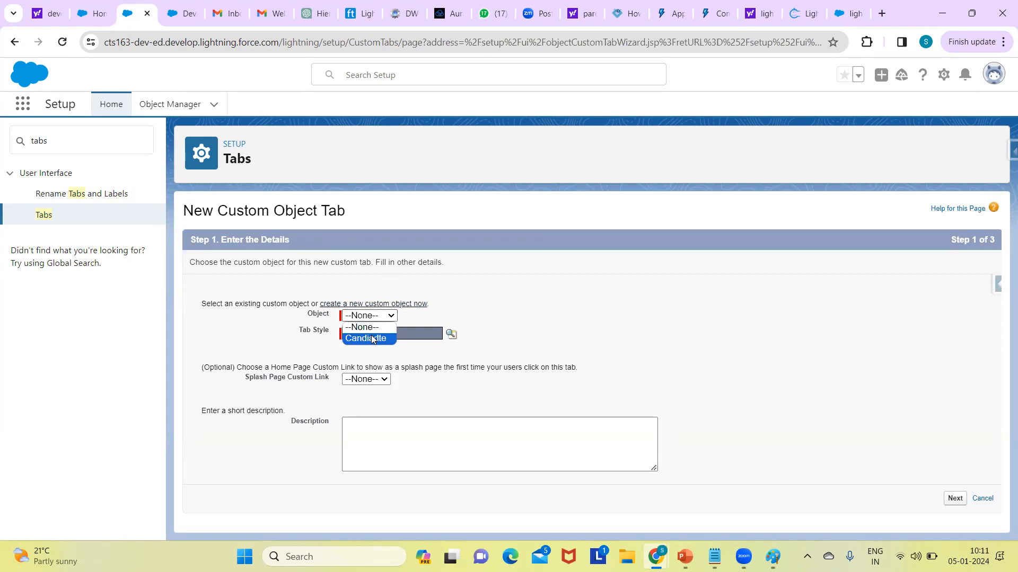
pyautogui.click(372, 338)
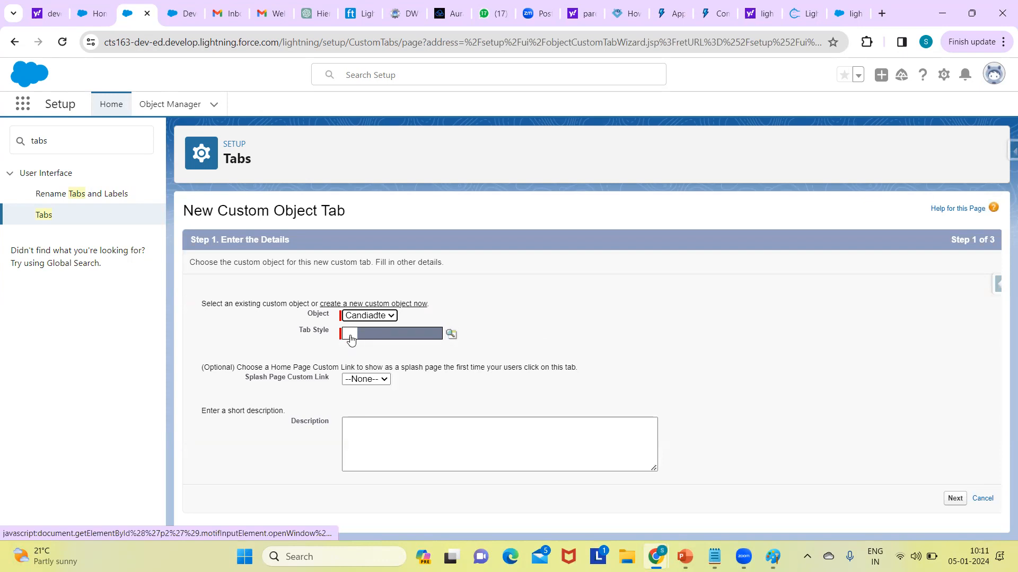
pyautogui.click(449, 334)
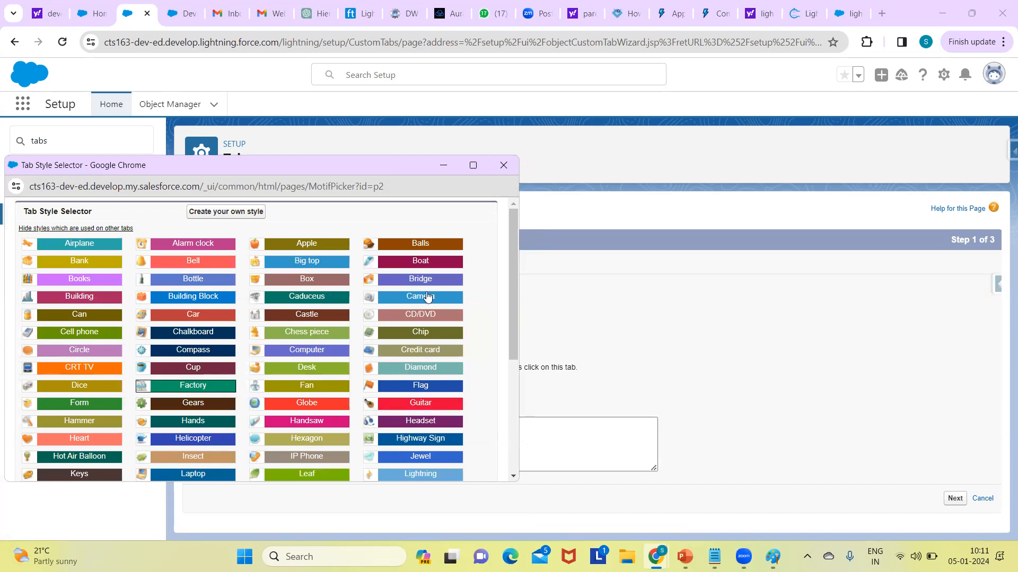
pyautogui.click(311, 405)
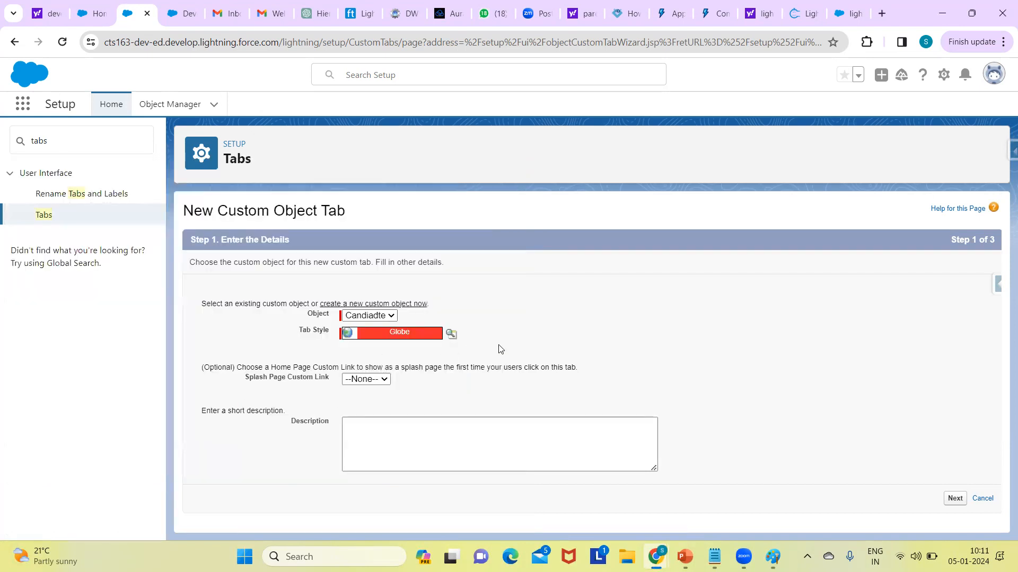
# Step: Continue to the profile settings, review the tab visibility options, keep Default On for all profiles and proceed to the custom app assignment
pyautogui.click(956, 501)
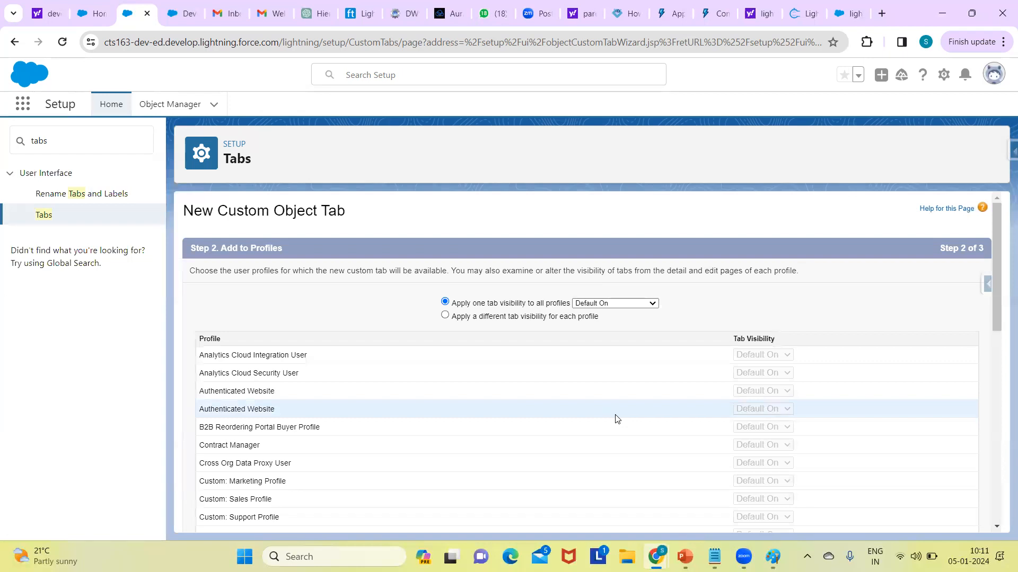
pyautogui.click(623, 306)
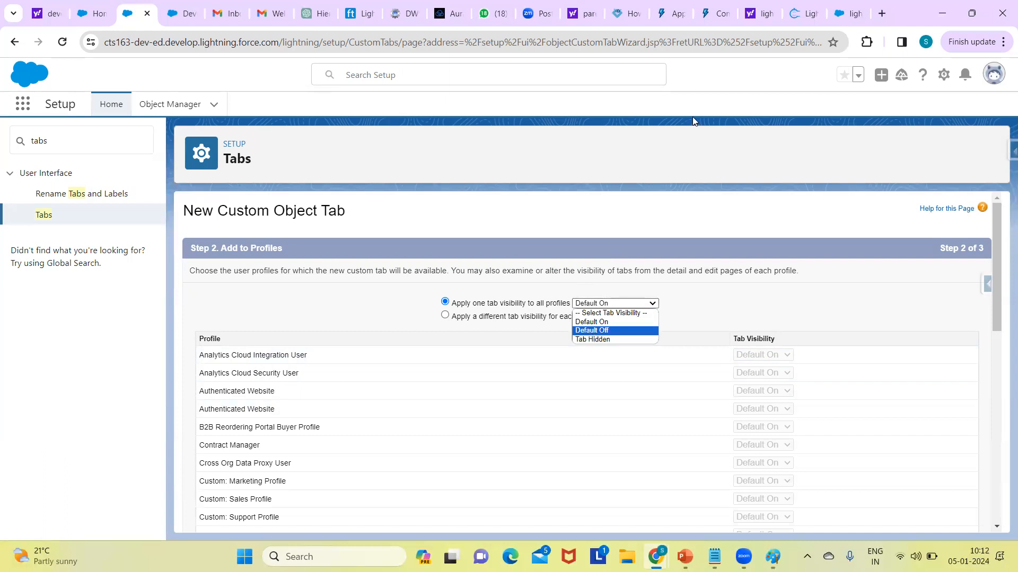
pyautogui.click(19, 104)
pyautogui.click(19, 104)
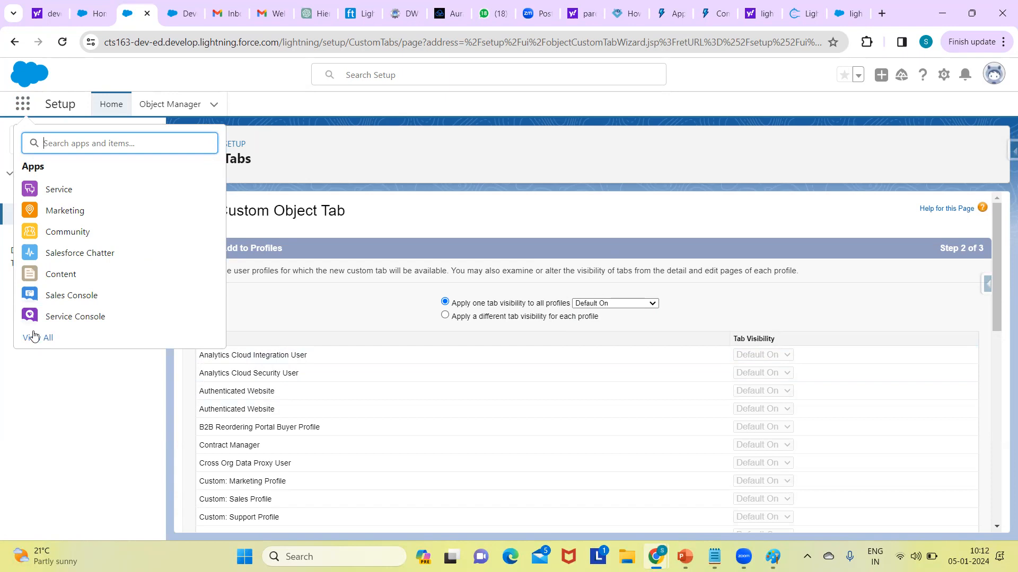
pyautogui.click(427, 181)
pyautogui.click(652, 305)
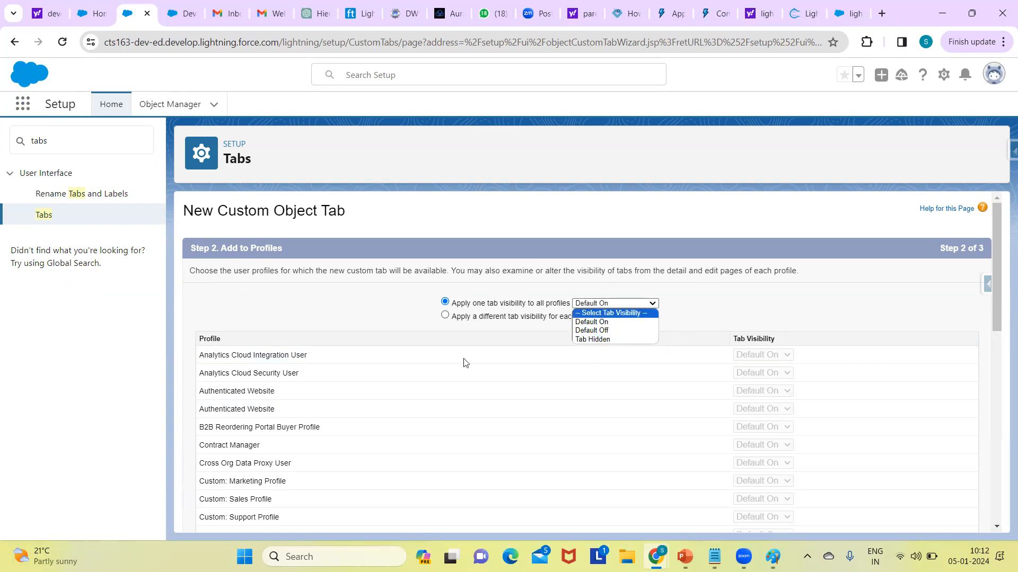
pyautogui.click(205, 438)
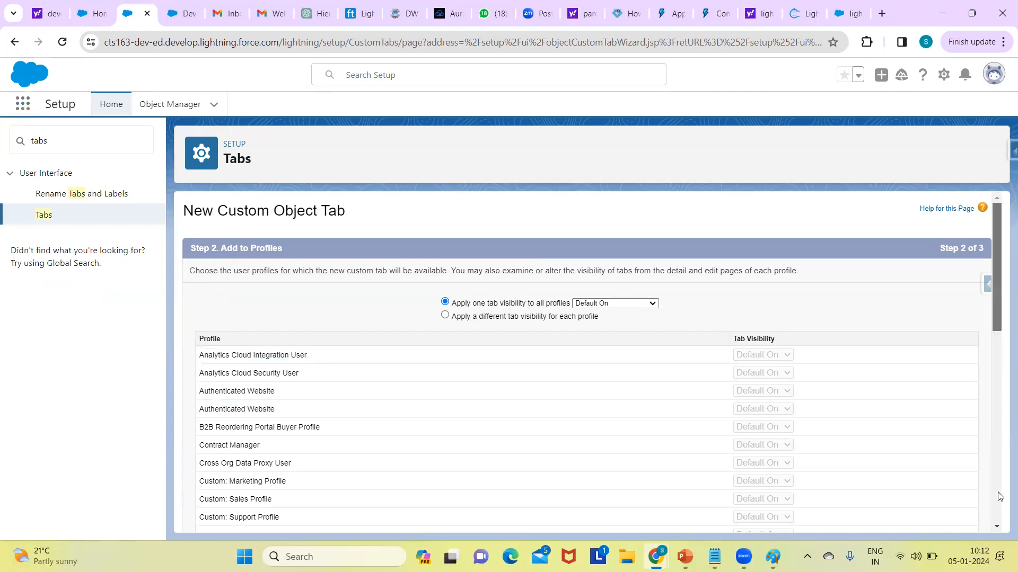
pyautogui.scroll(-9, 975, 506)
pyautogui.click(944, 517)
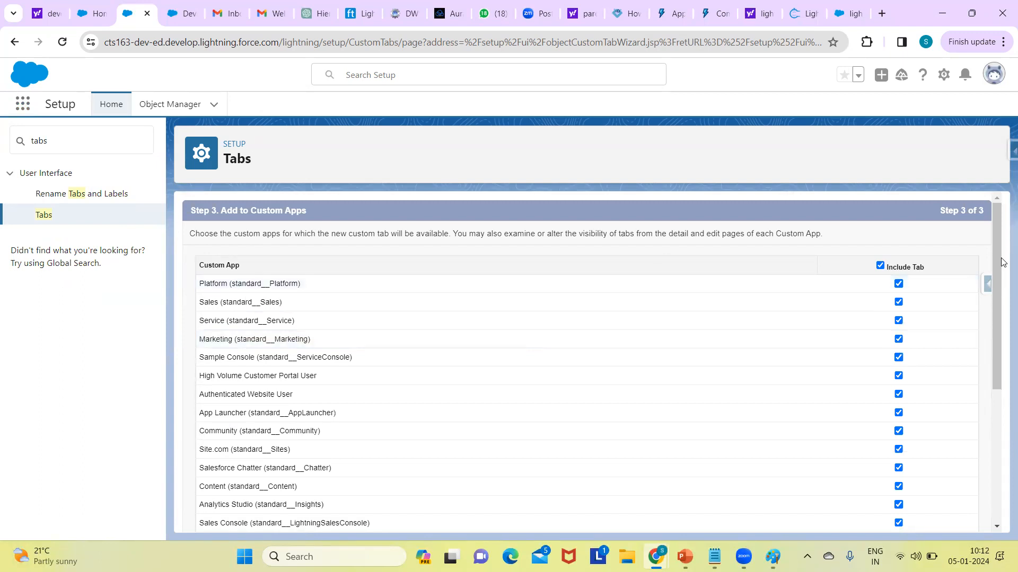
# Step: Exclude the Candiadte tab from all custom apps except Recruiting, and save the tab
pyautogui.click(997, 412)
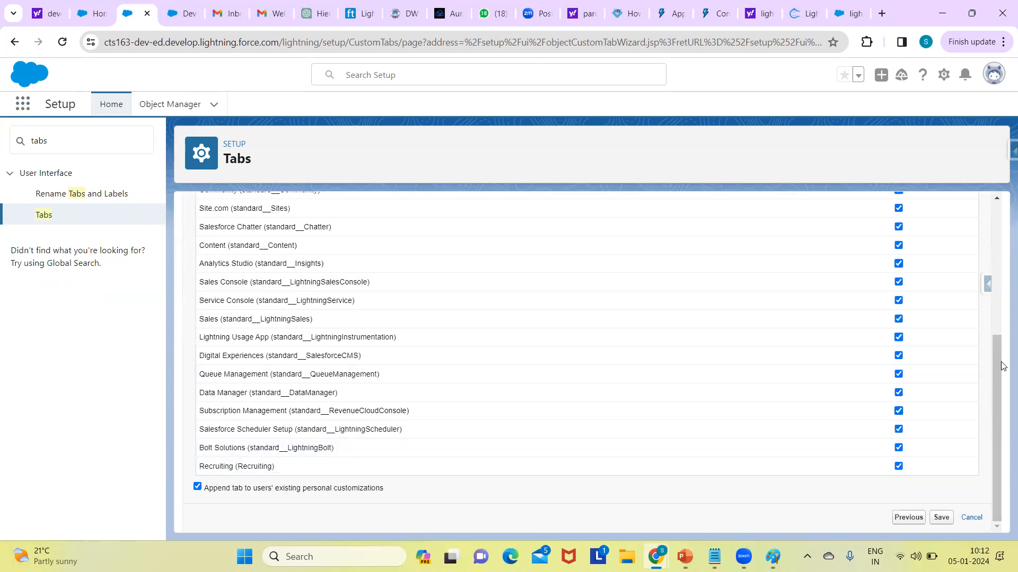
pyautogui.scroll(5, 956, 255)
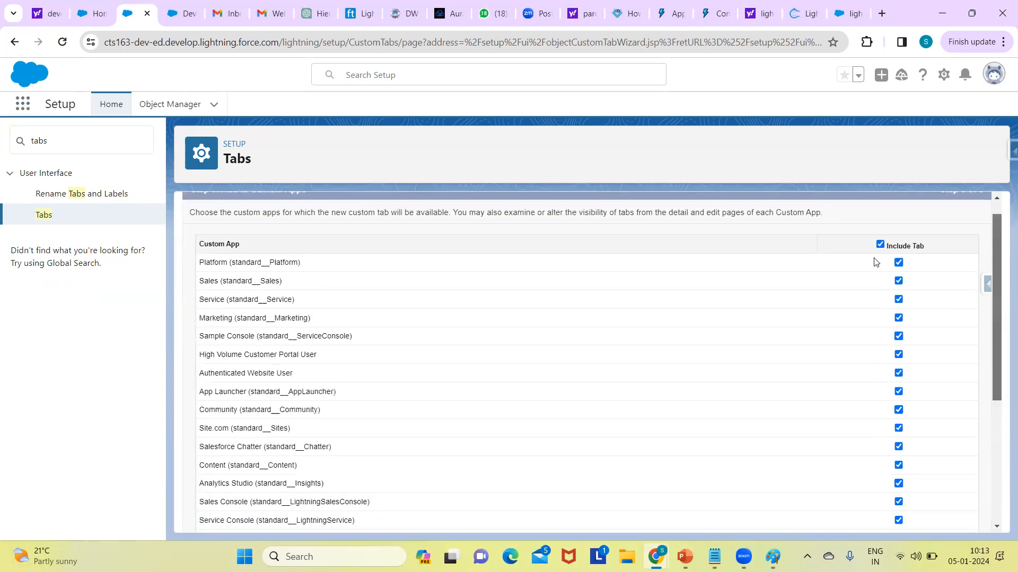
pyautogui.click(880, 247)
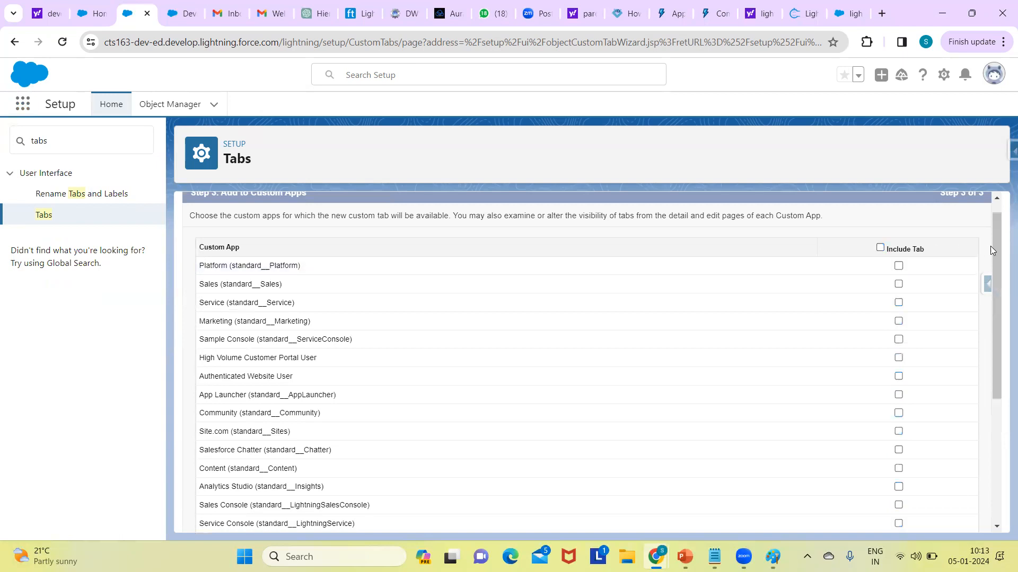
pyautogui.moveTo(991, 289); pyautogui.dragTo(870, 397)
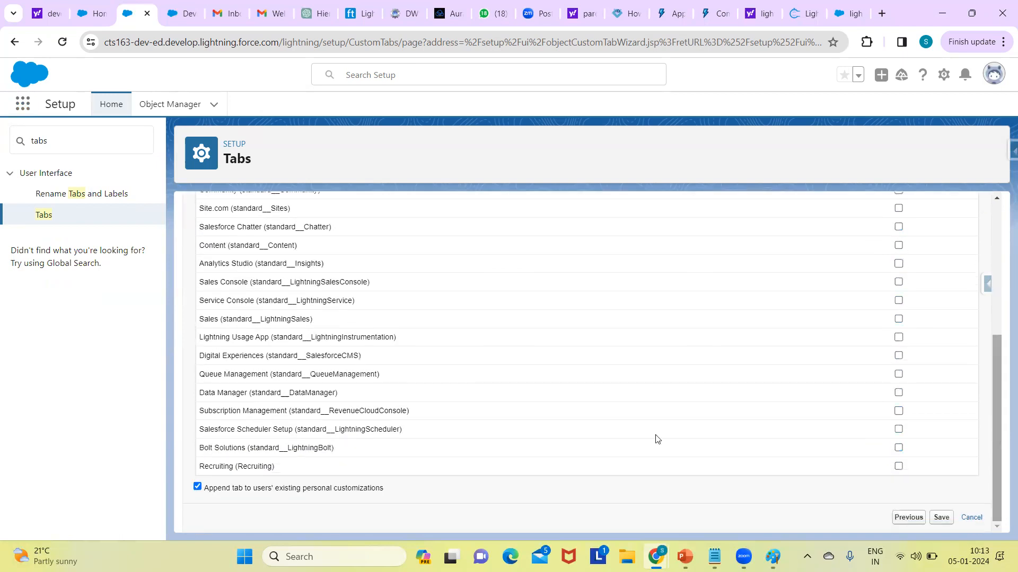
pyautogui.click(899, 467)
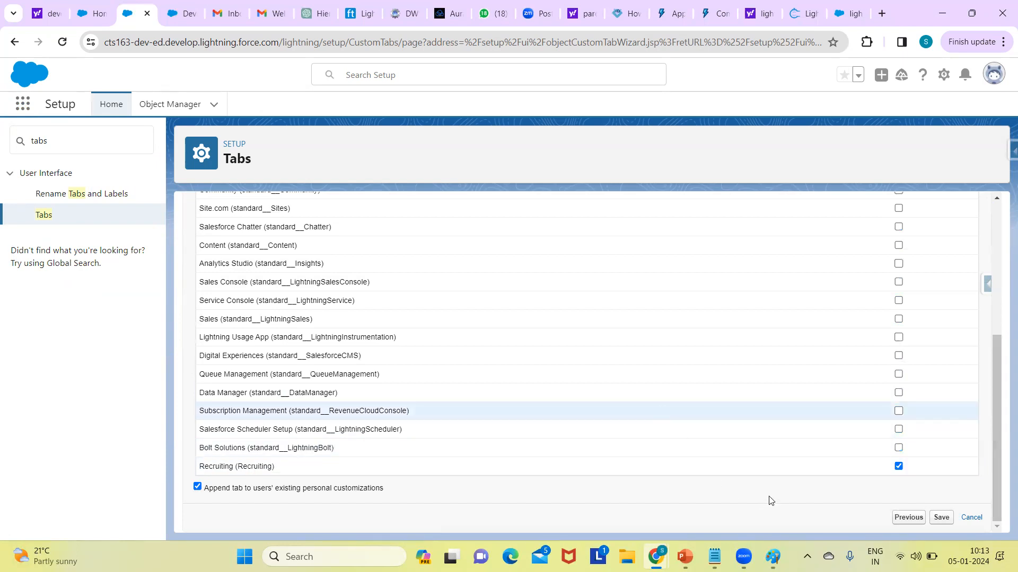
pyautogui.click(941, 518)
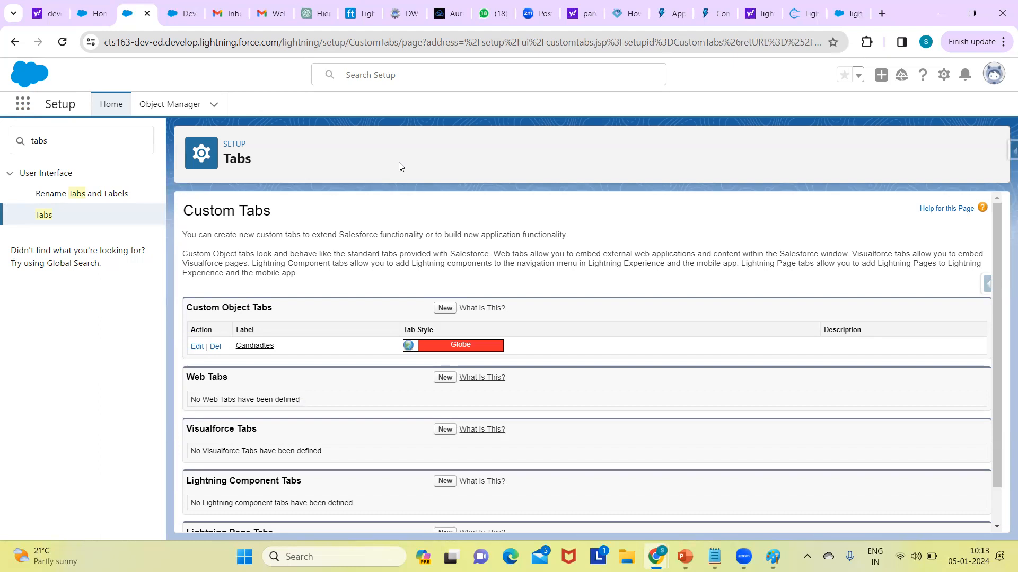
# Step: Start a new web tab and choose the 2 columns with salesforce.com sidebar layout
pyautogui.click(443, 378)
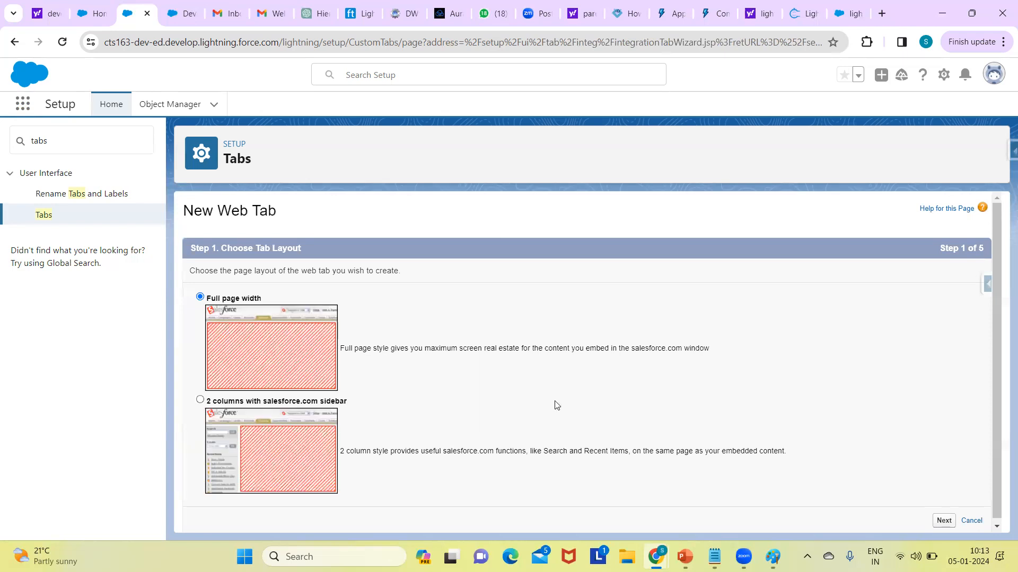
pyautogui.moveTo(997, 266); pyautogui.dragTo(998, 347)
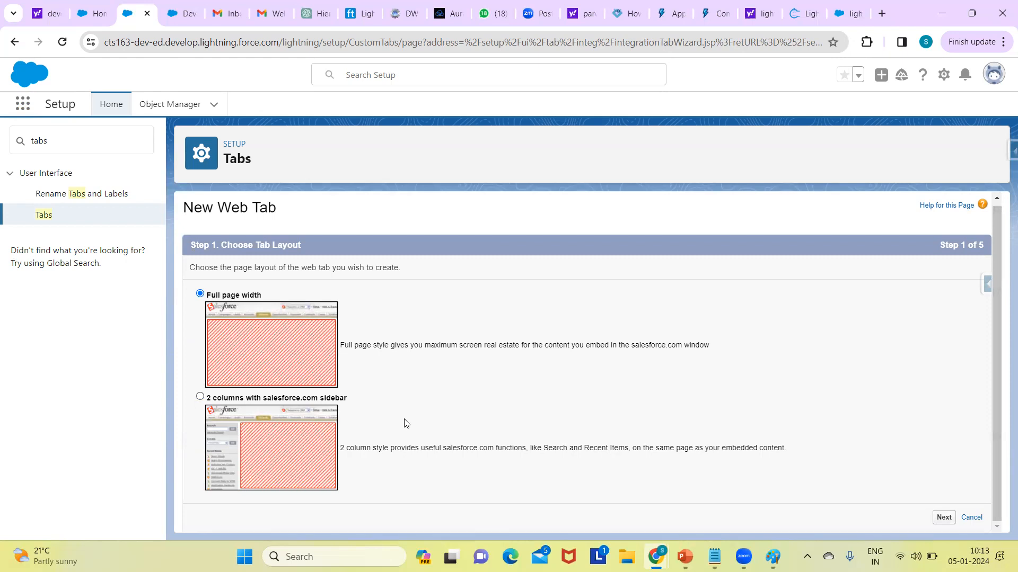
pyautogui.click(201, 396)
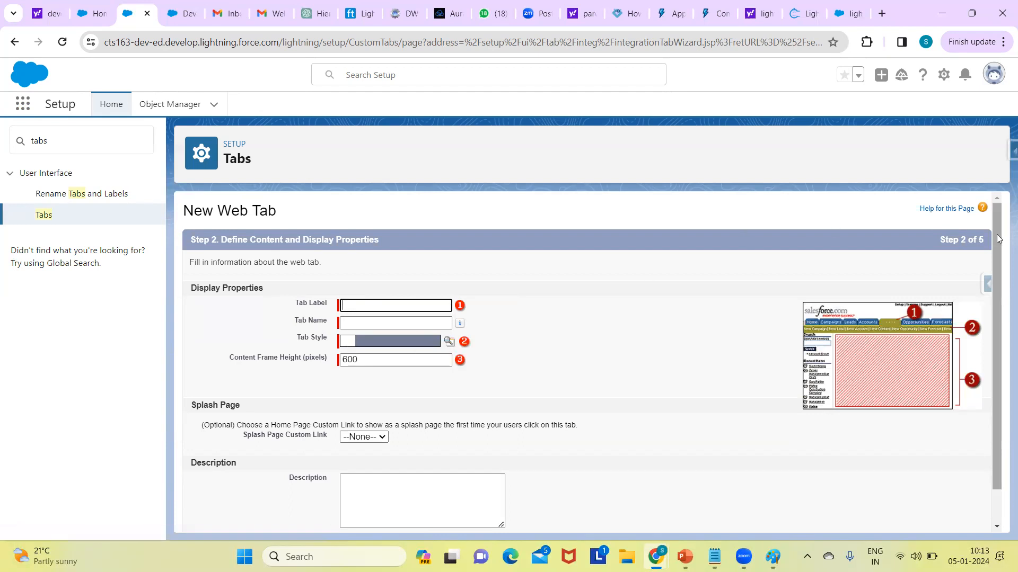
# Step: Set the web tab's label and name to test and give it the Chalkboard tab style
pyautogui.scroll(-1, 996, 238)
pyautogui.moveTo(978, 275); pyautogui.dragTo(957, 269)
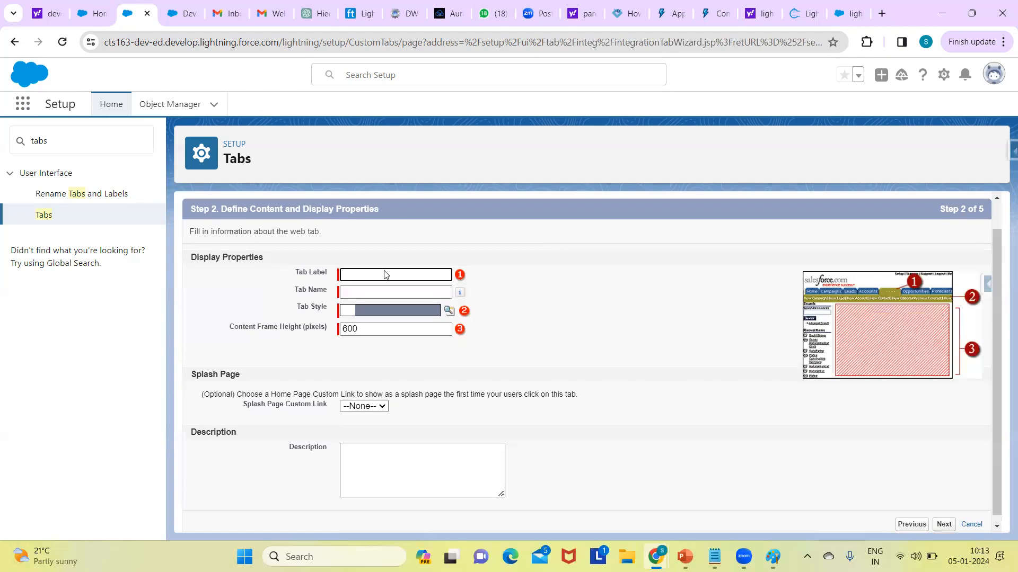
pyautogui.write('test')
pyautogui.click(386, 291)
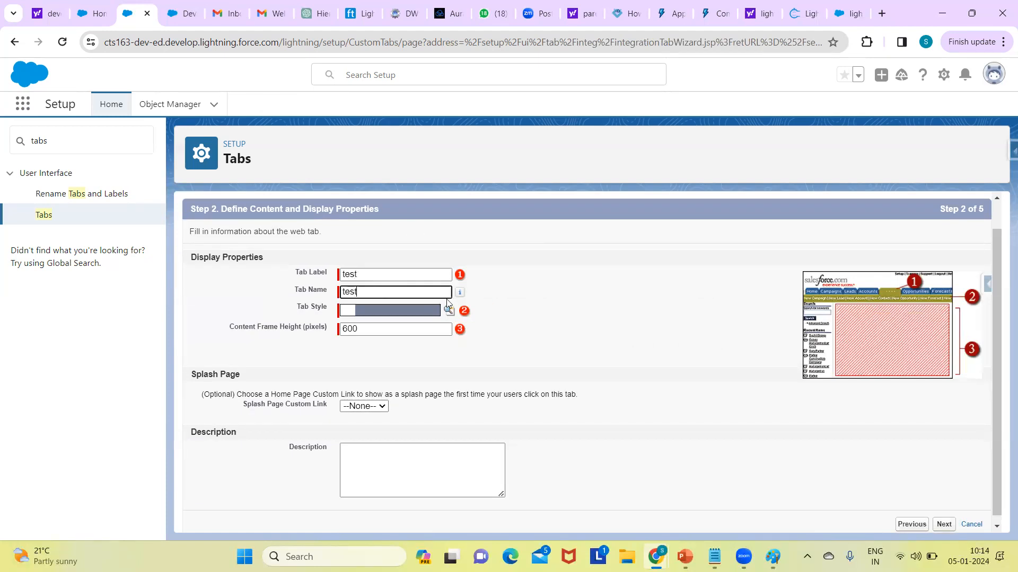
pyautogui.click(448, 311)
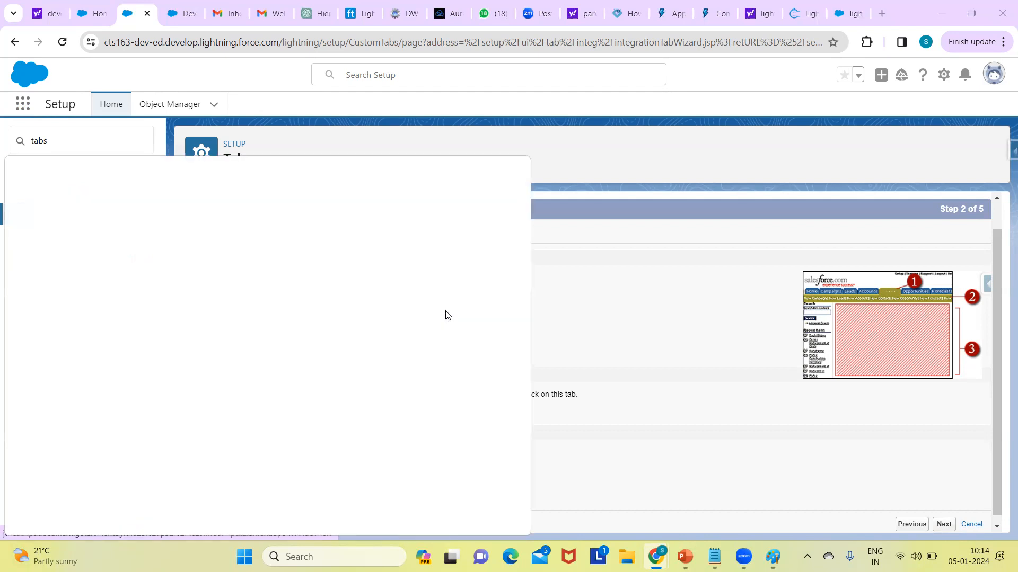
pyautogui.click(194, 333)
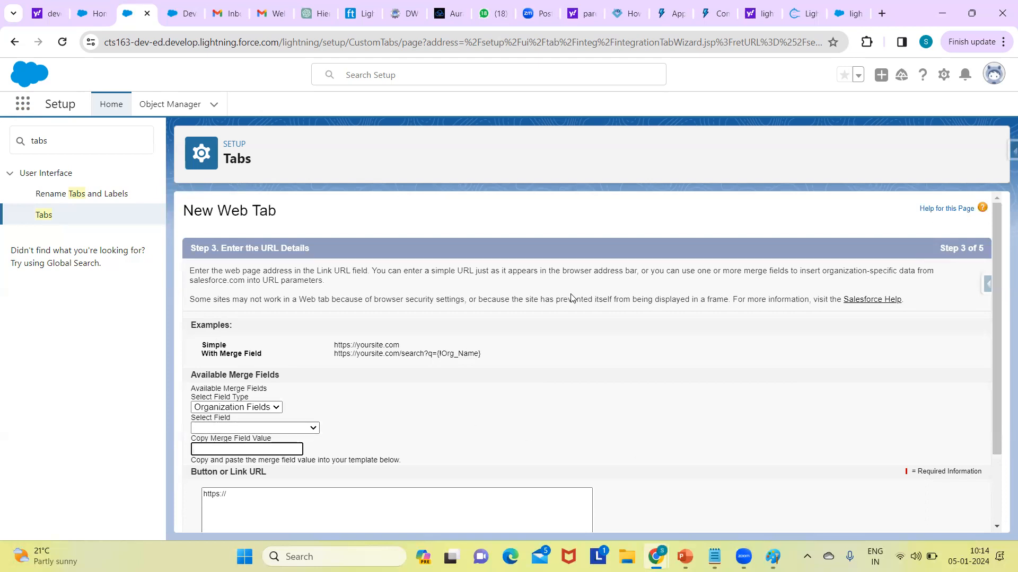
pyautogui.moveTo(1002, 268); pyautogui.dragTo(1003, 355)
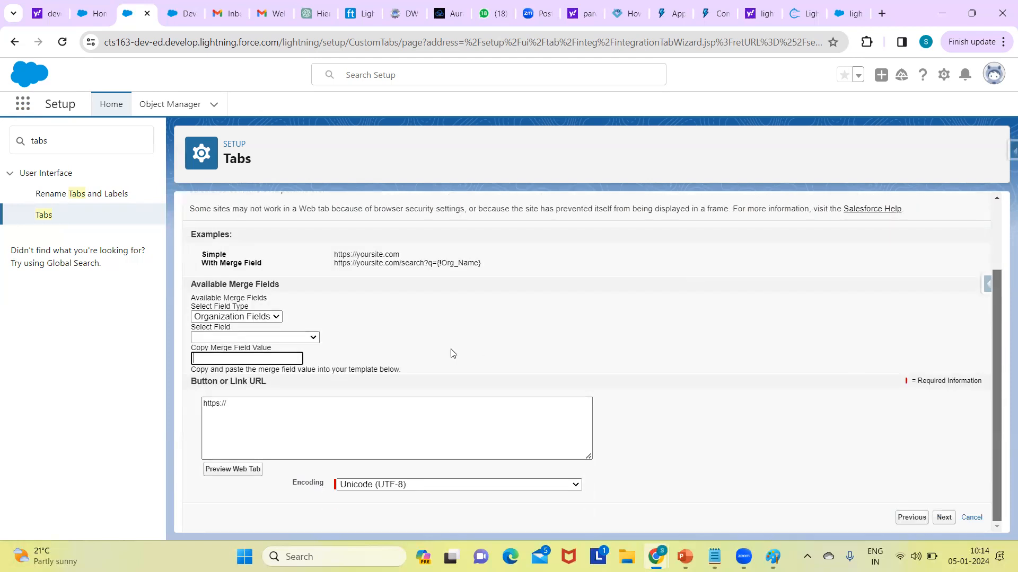
pyautogui.click(270, 405)
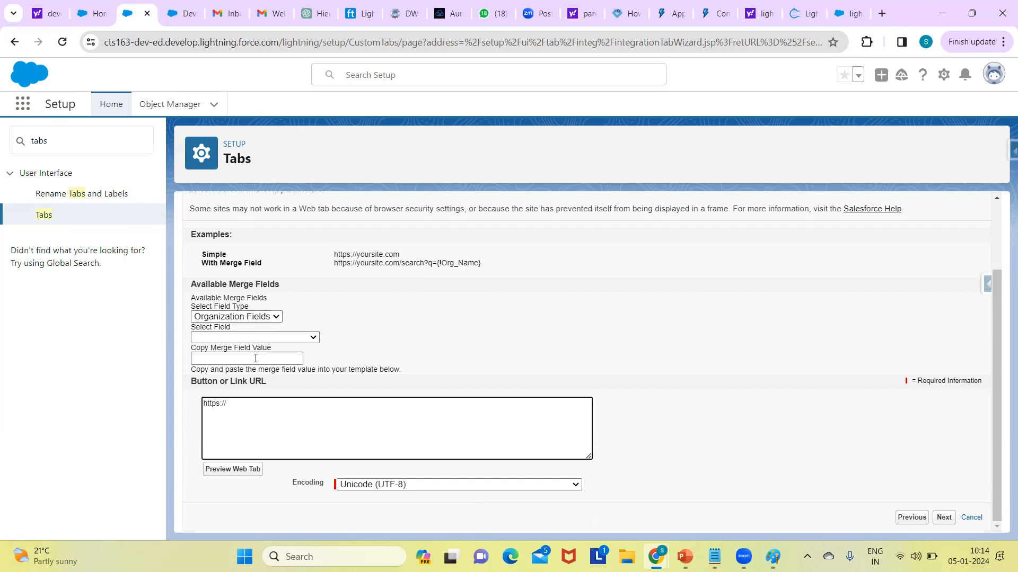
pyautogui.click(945, 519)
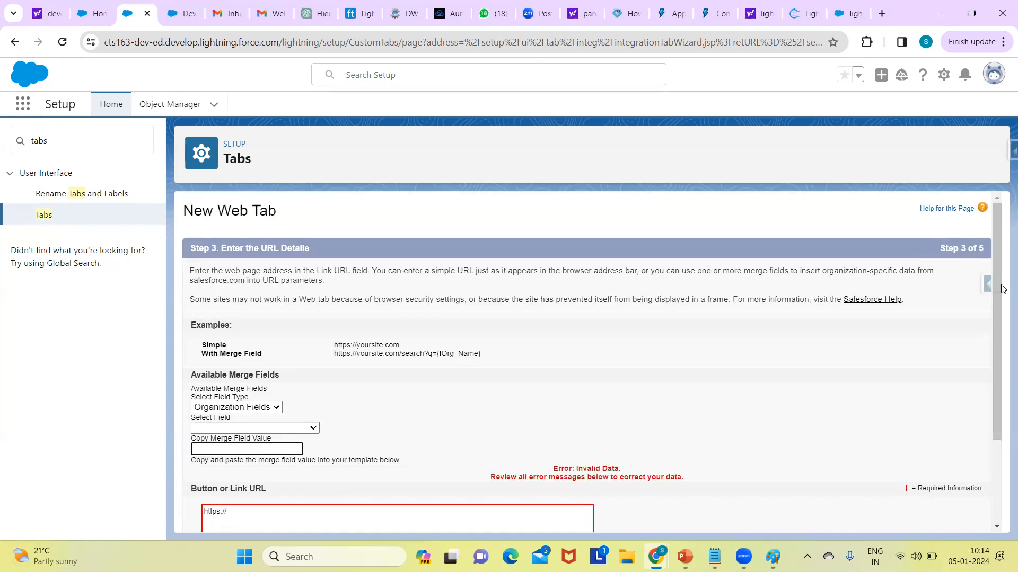
pyautogui.click(233, 512)
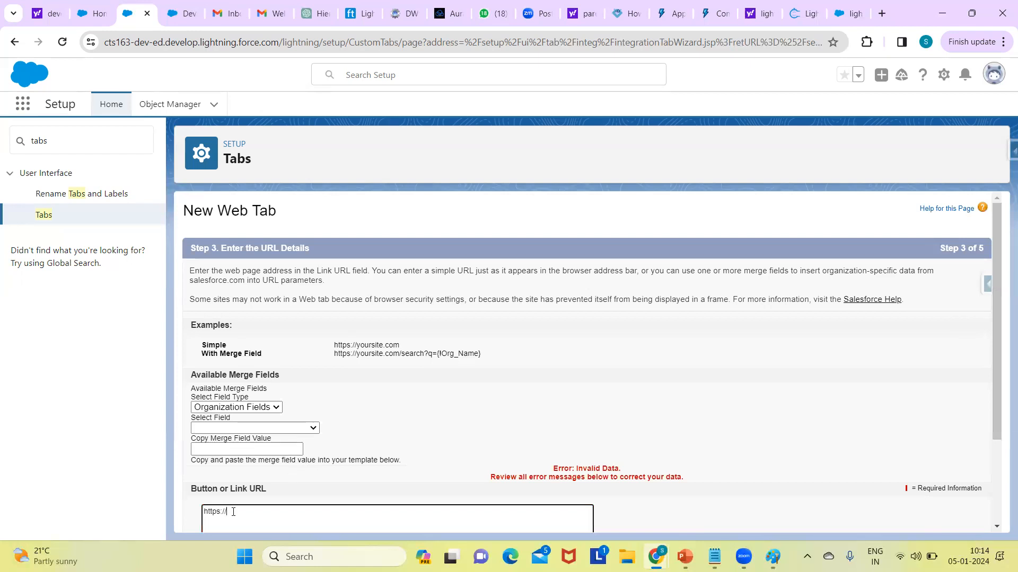
pyautogui.write('google.com')
pyautogui.scroll(-2, 993, 400)
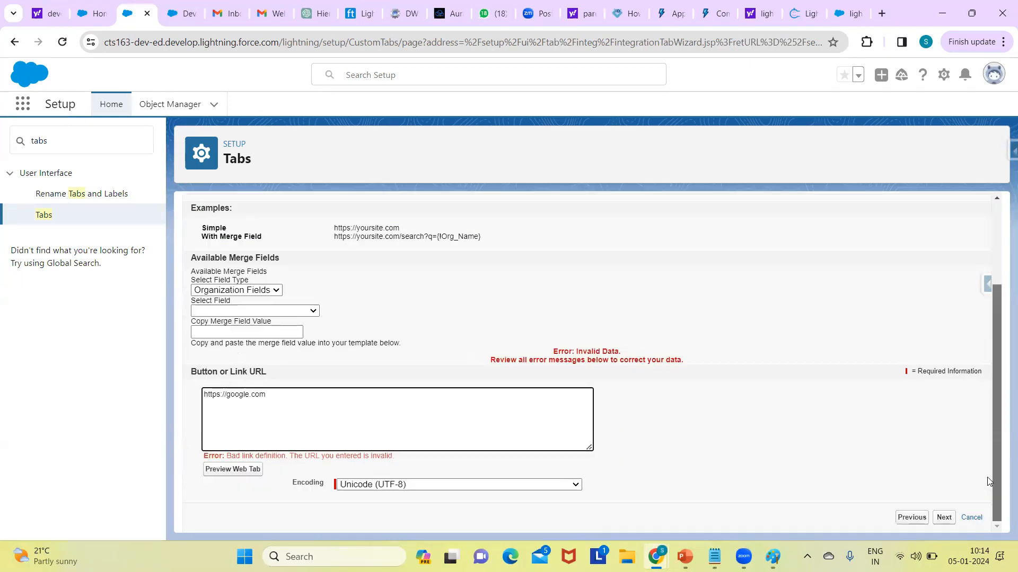
pyautogui.click(946, 518)
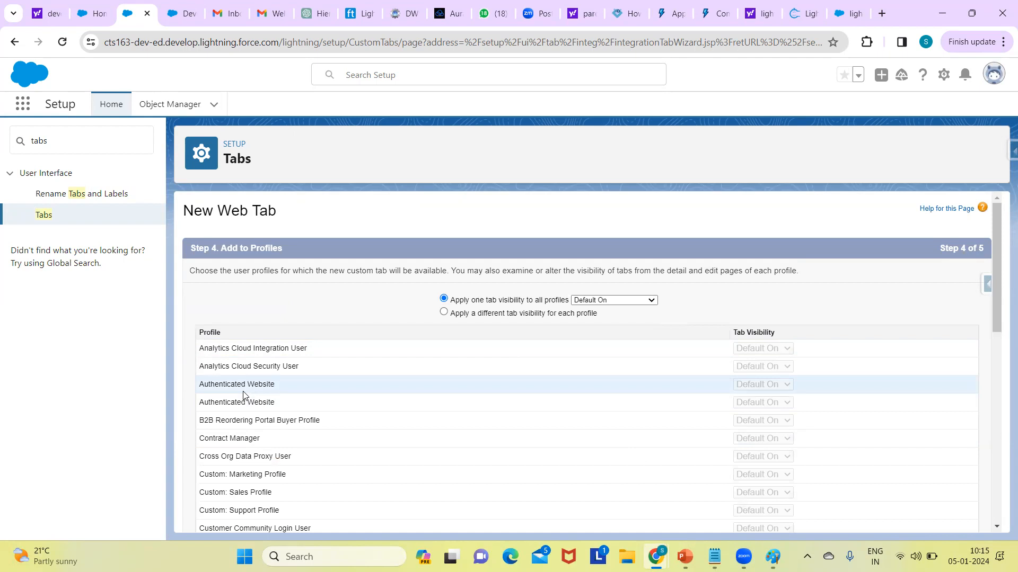
# Step: Accept the default profile visibility, keep the web tab included in all custom apps, and save it
pyautogui.moveTo(999, 261); pyautogui.dragTo(973, 518)
pyautogui.click(945, 517)
pyautogui.moveTo(996, 258); pyautogui.dragTo(1000, 440)
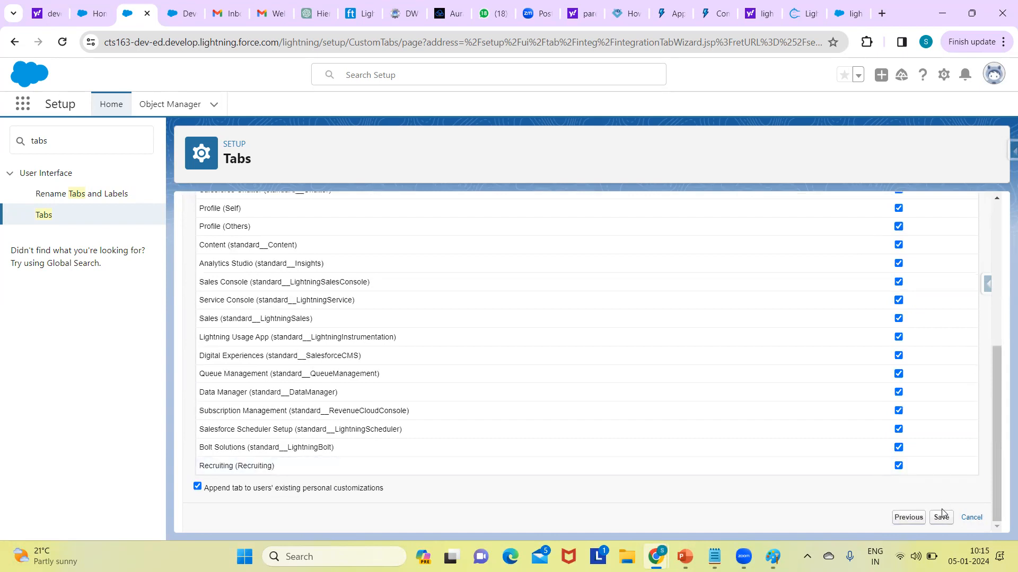
pyautogui.click(941, 516)
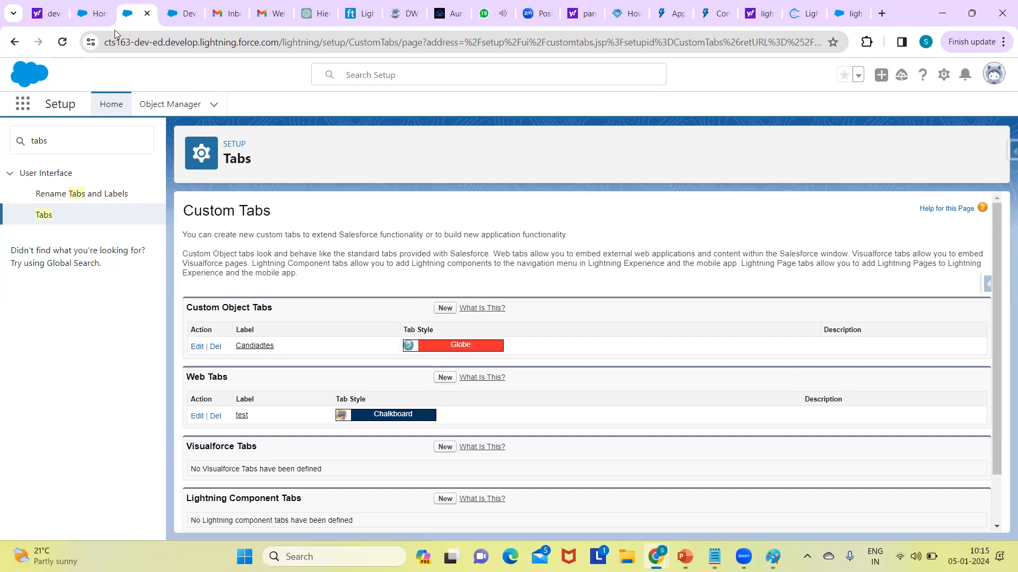
# Step: Reload the Recruiting app's home page and open the test and Candiadtes tabs to check them
pyautogui.click(97, 14)
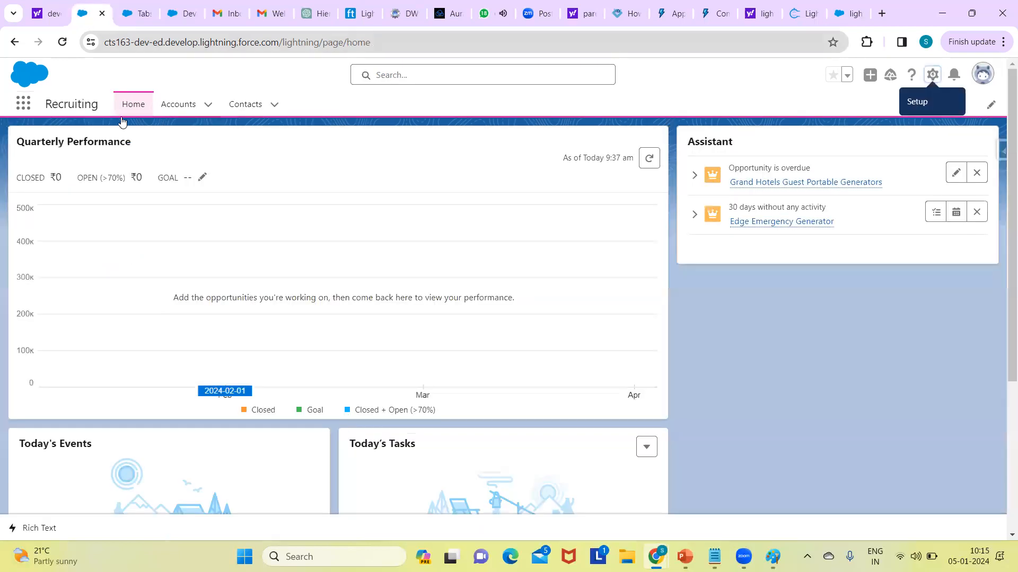
pyautogui.click(232, 45)
pyautogui.press('Return')
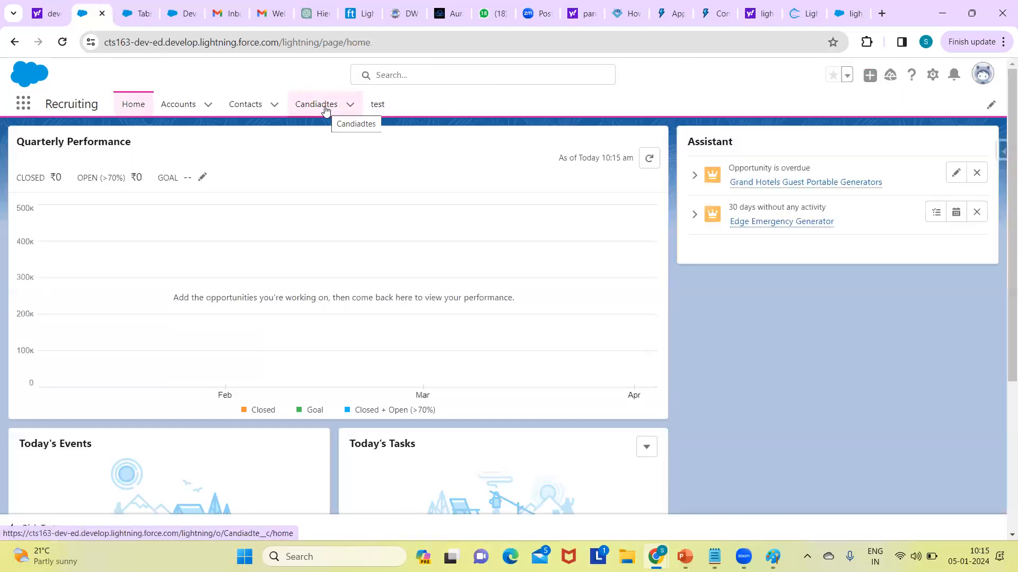
pyautogui.click(378, 105)
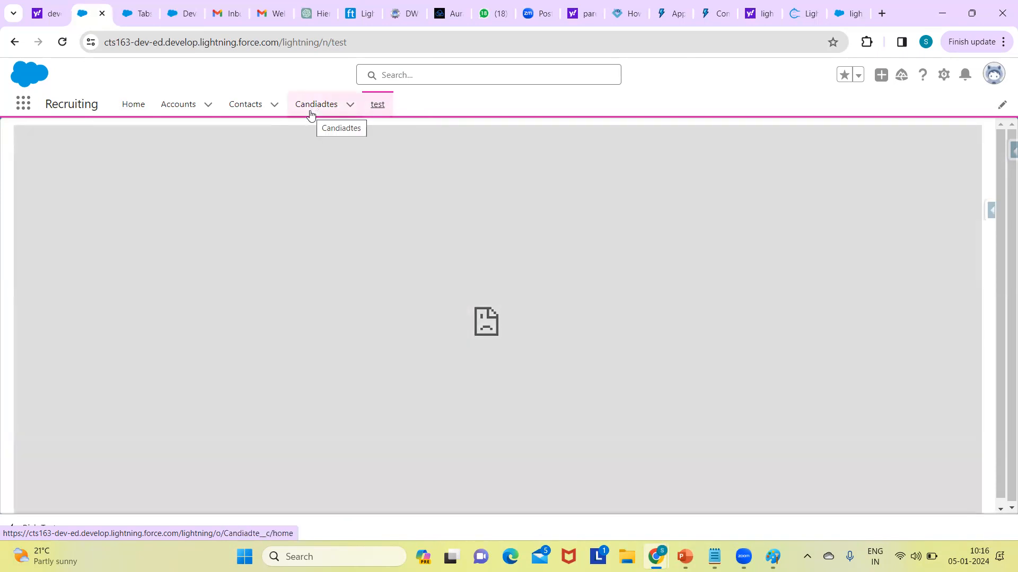
pyautogui.click(311, 114)
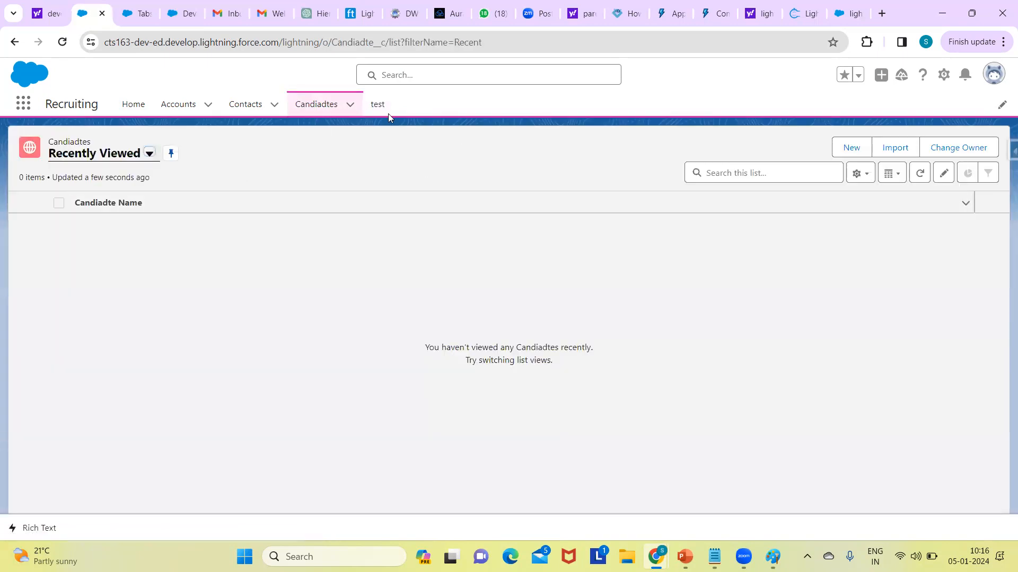
# Step: Create a new Candiadte record with the candidate's name and mobile number, and save it
pyautogui.click(328, 108)
pyautogui.click(851, 152)
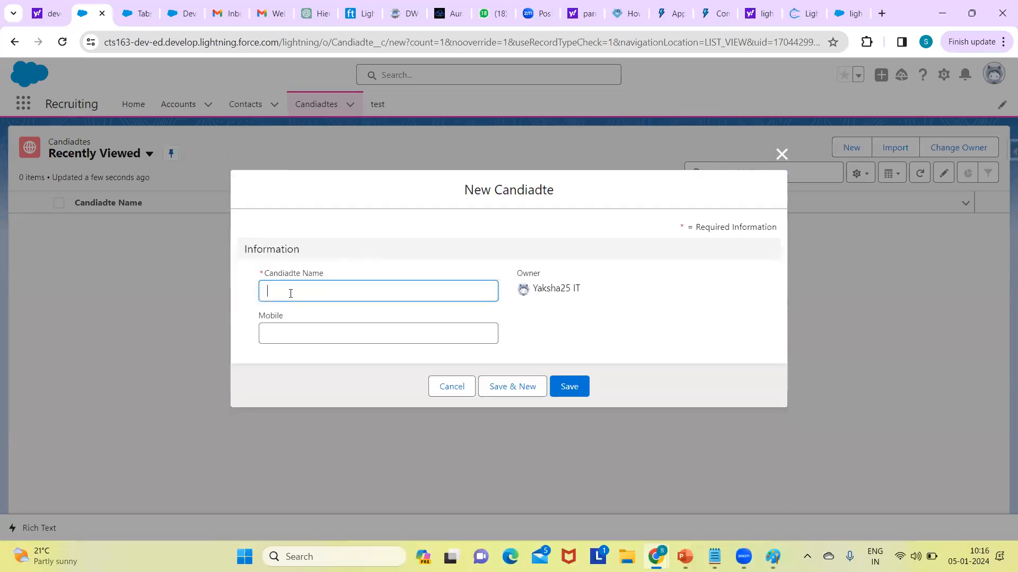
pyautogui.click(290, 294)
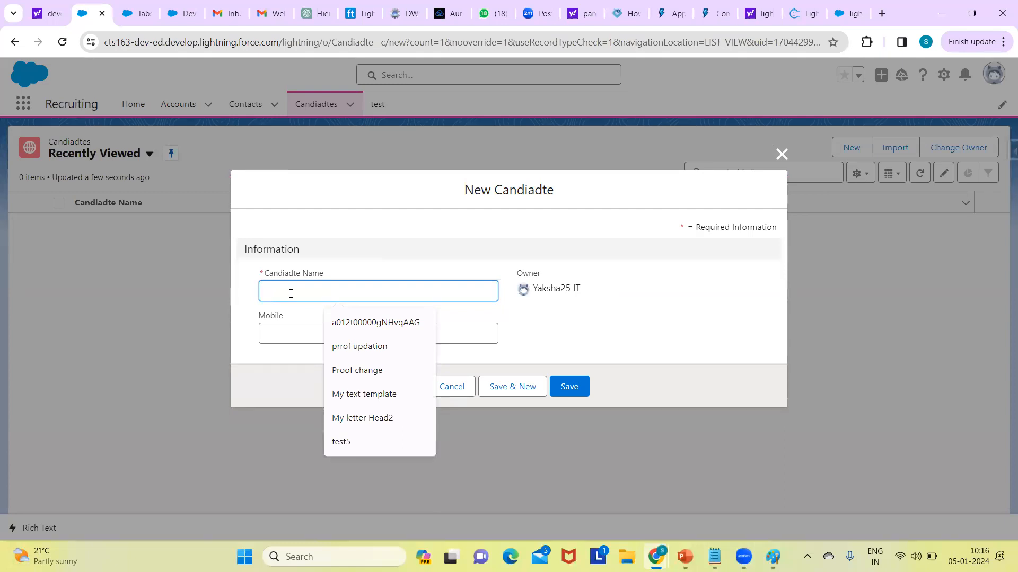
pyautogui.write('Jhon')
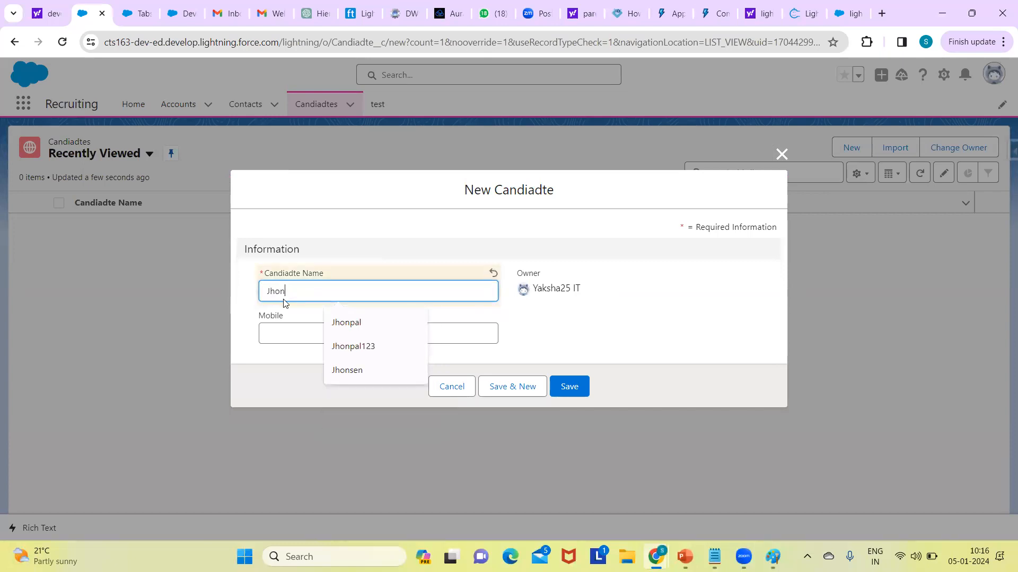
pyautogui.click(272, 329)
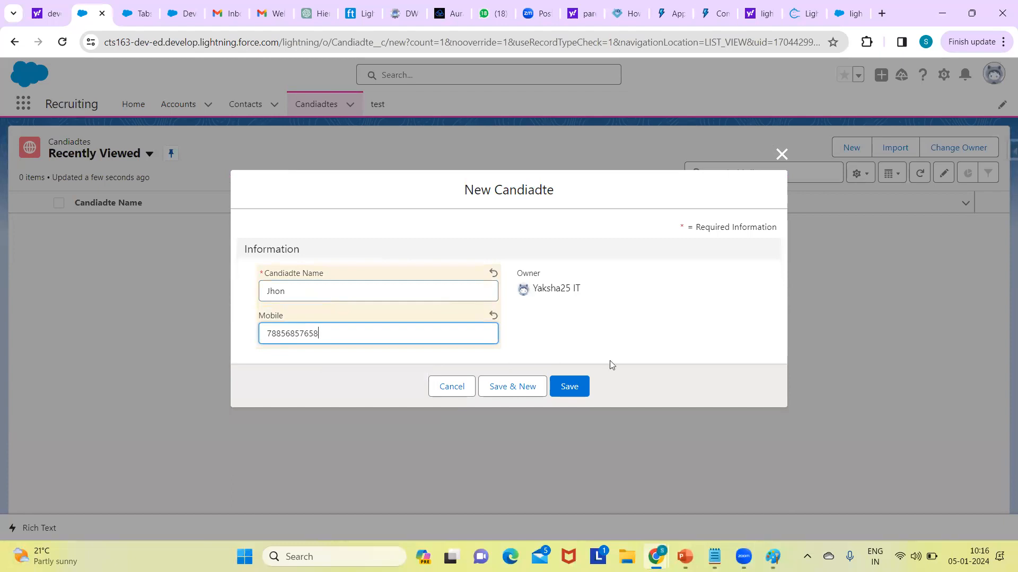
pyautogui.click(575, 387)
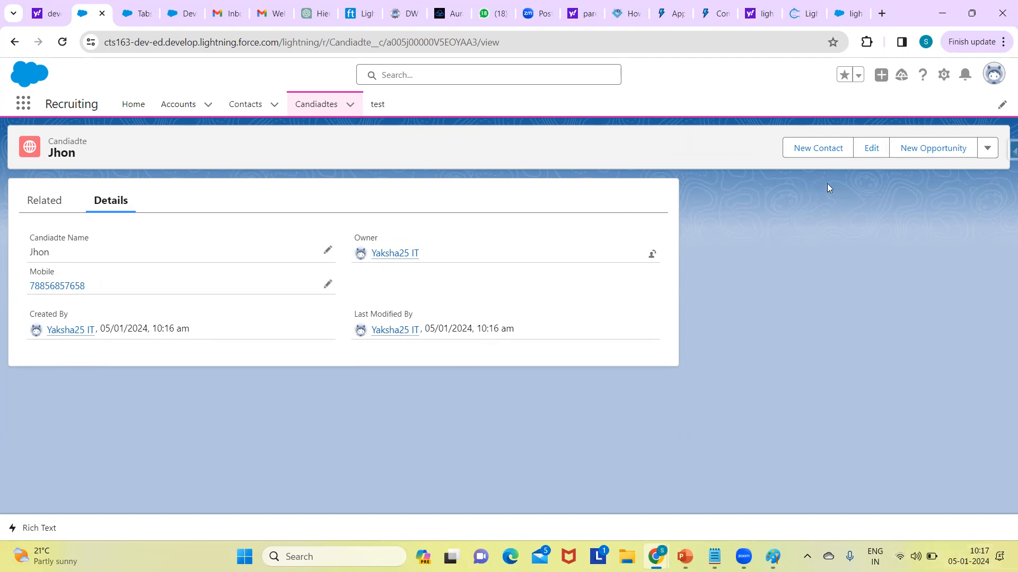
# Step: Edit the saved Candiadte record, change the last digit of its mobile number to 9, and save it
pyautogui.click(867, 151)
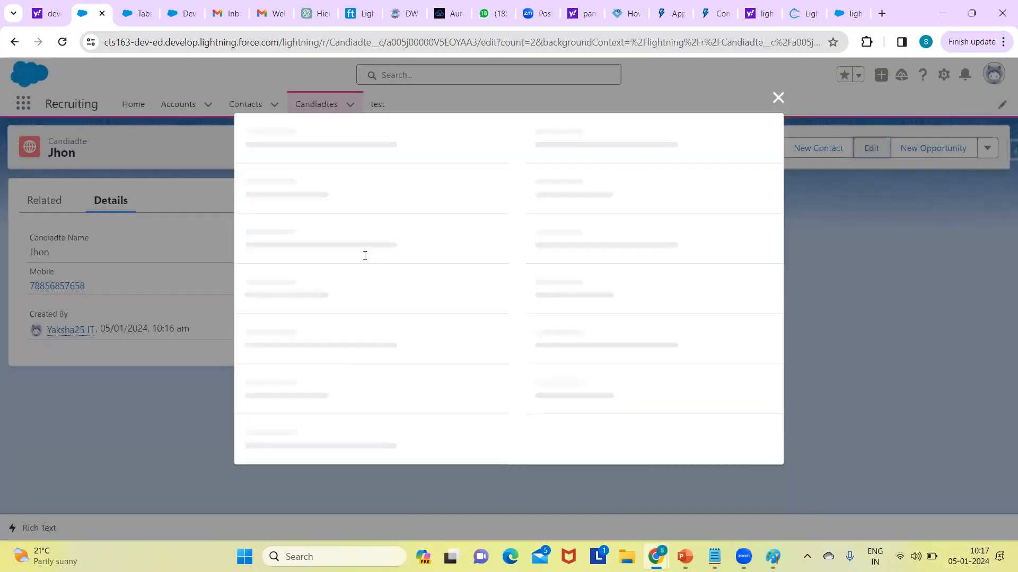
pyautogui.click(330, 298)
pyautogui.press('BackSpace')
pyautogui.write('9')
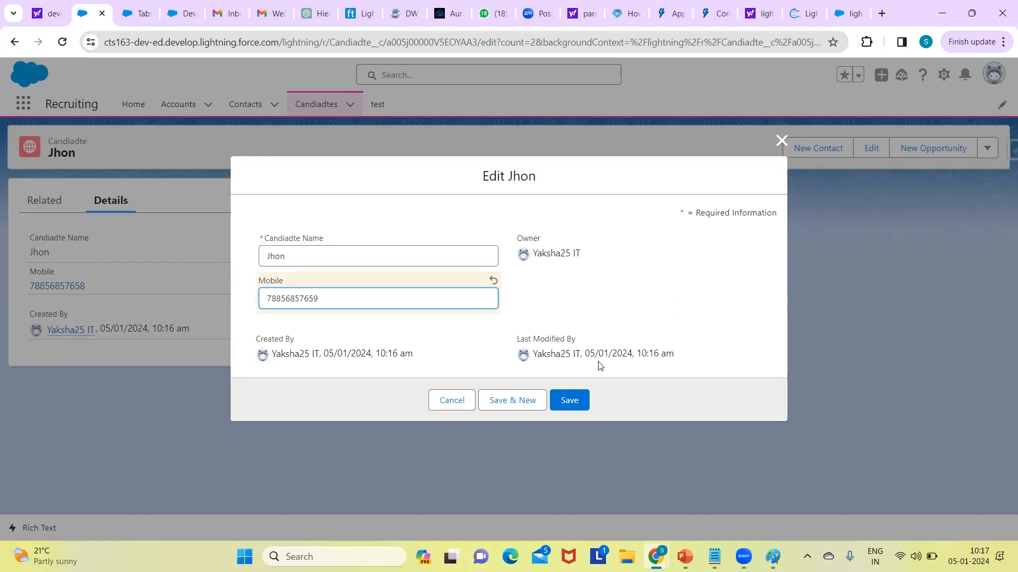
pyautogui.click(584, 397)
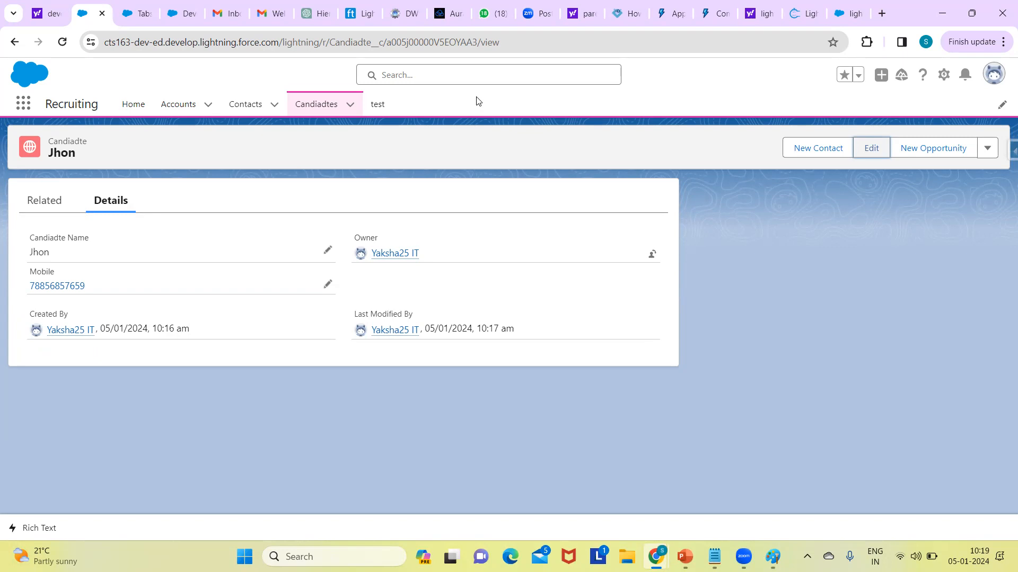
# Step: Return to the Candiadtes list and create a second record with another candidate's name and mobile number
pyautogui.click(245, 152)
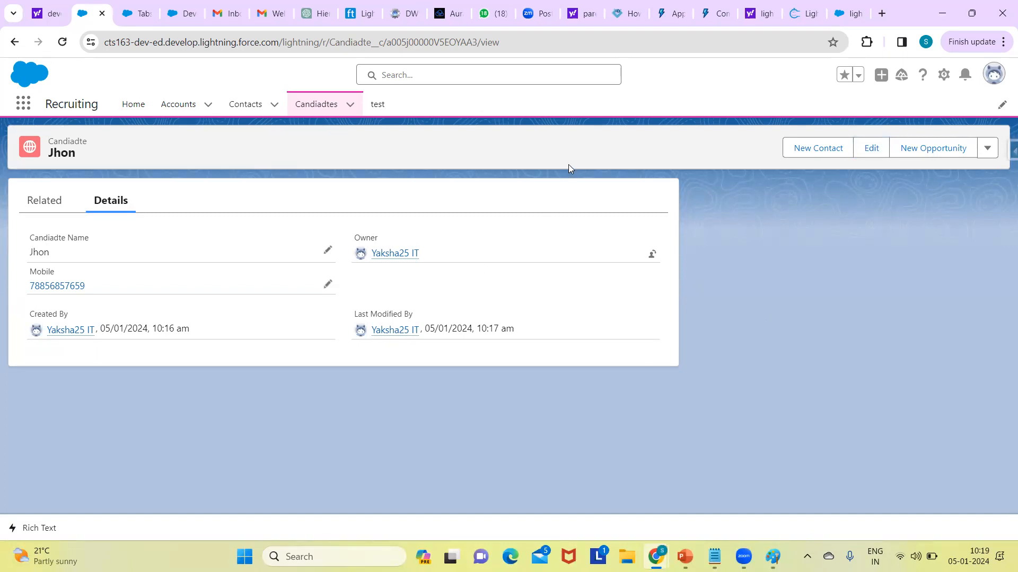
pyautogui.click(319, 106)
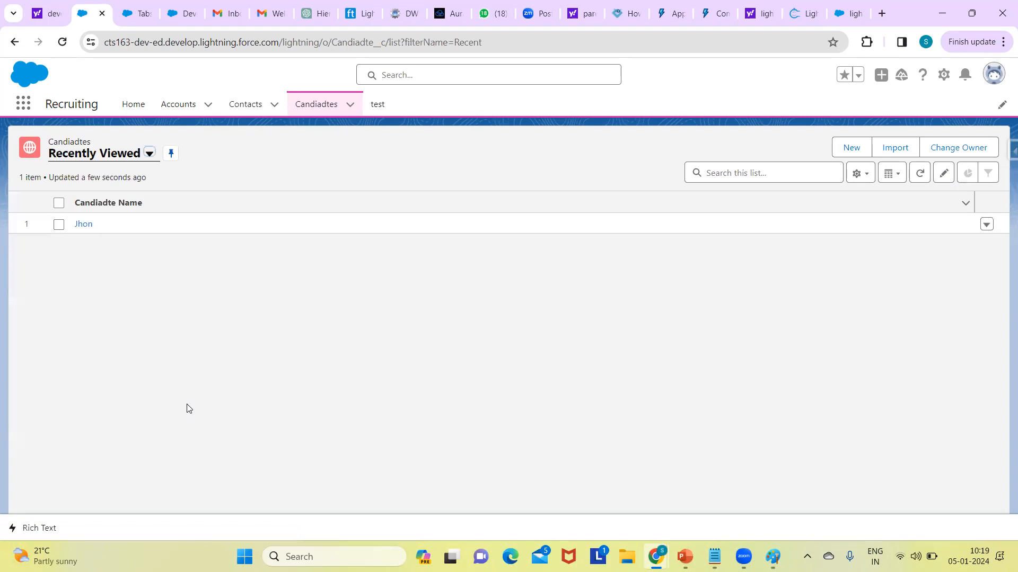
pyautogui.click(851, 147)
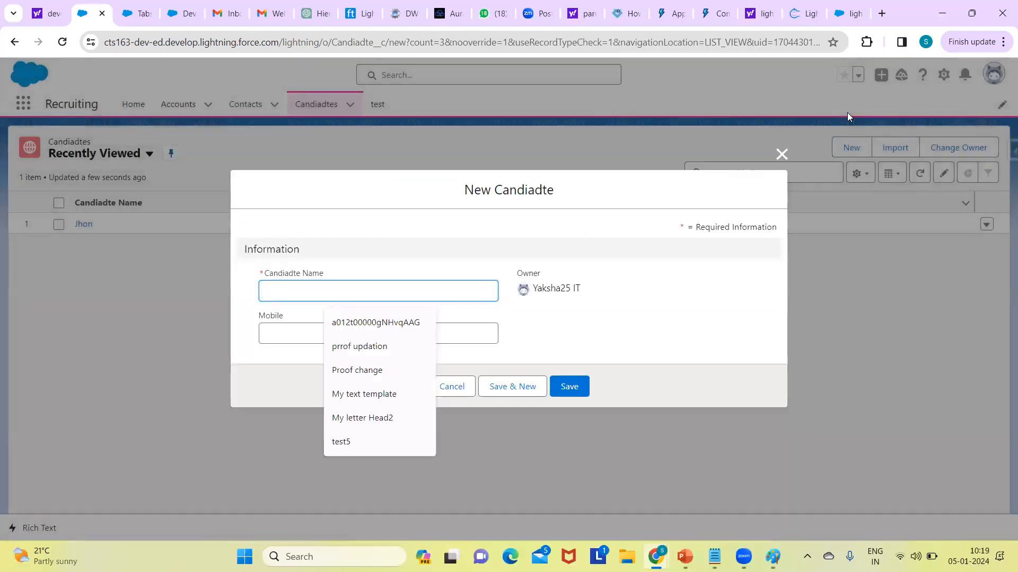
pyautogui.write('Lenin')
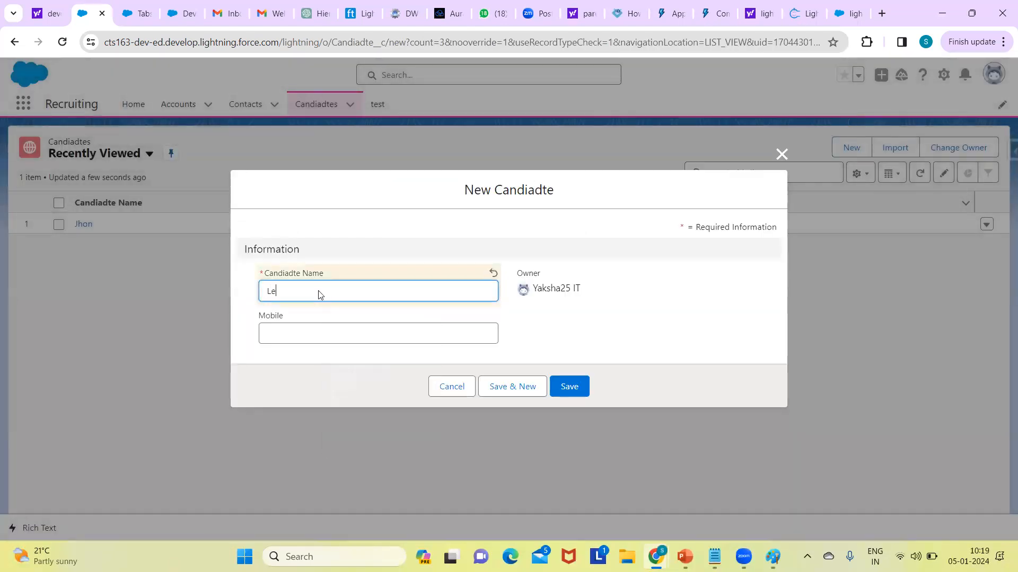
pyautogui.click(352, 333)
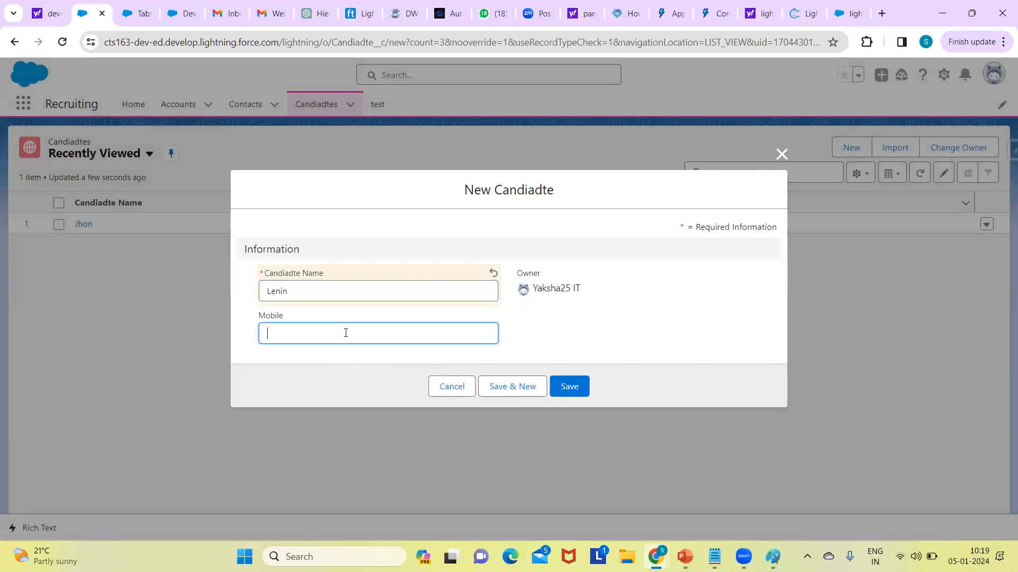
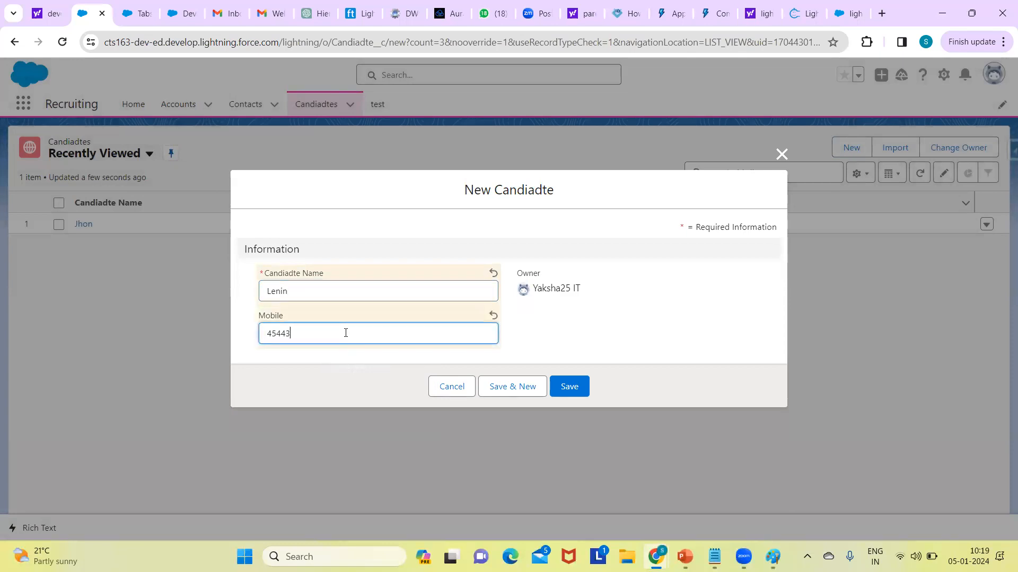
pyautogui.click(568, 385)
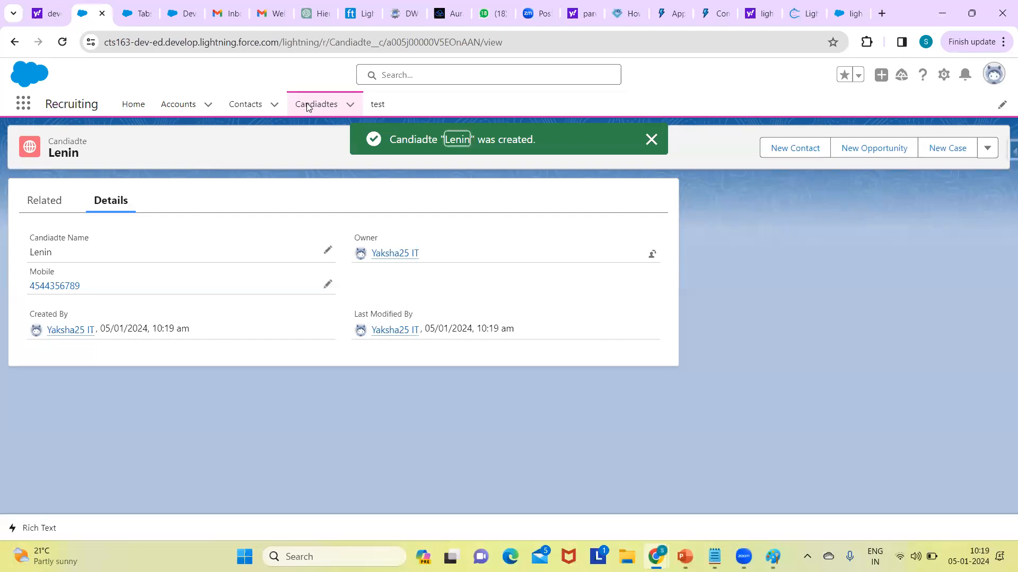
# Step: Go back to the Candiadtes list, switch it to the All list view and check that view's filters
pyautogui.click(308, 106)
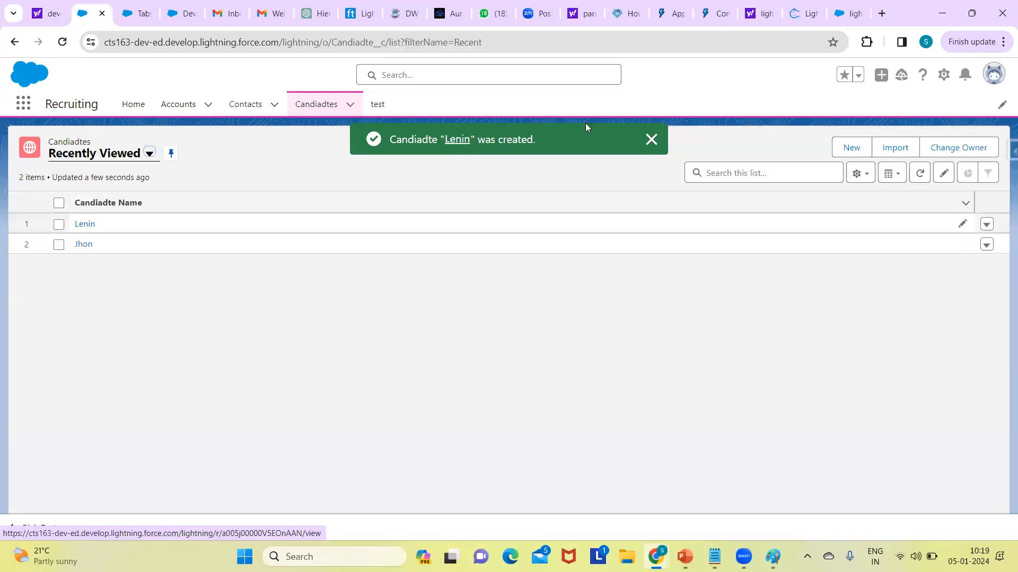
pyautogui.click(651, 139)
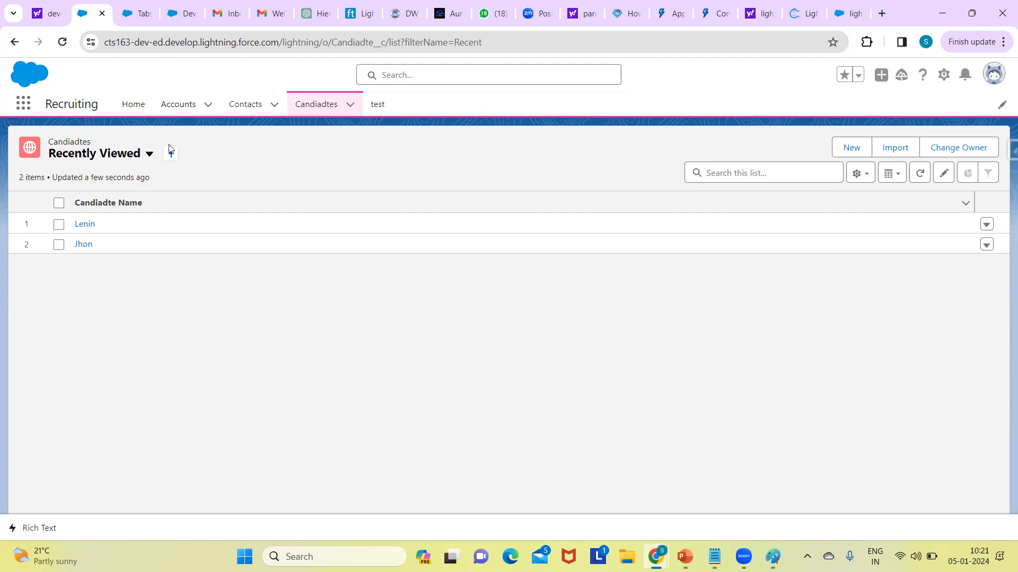
pyautogui.click(149, 154)
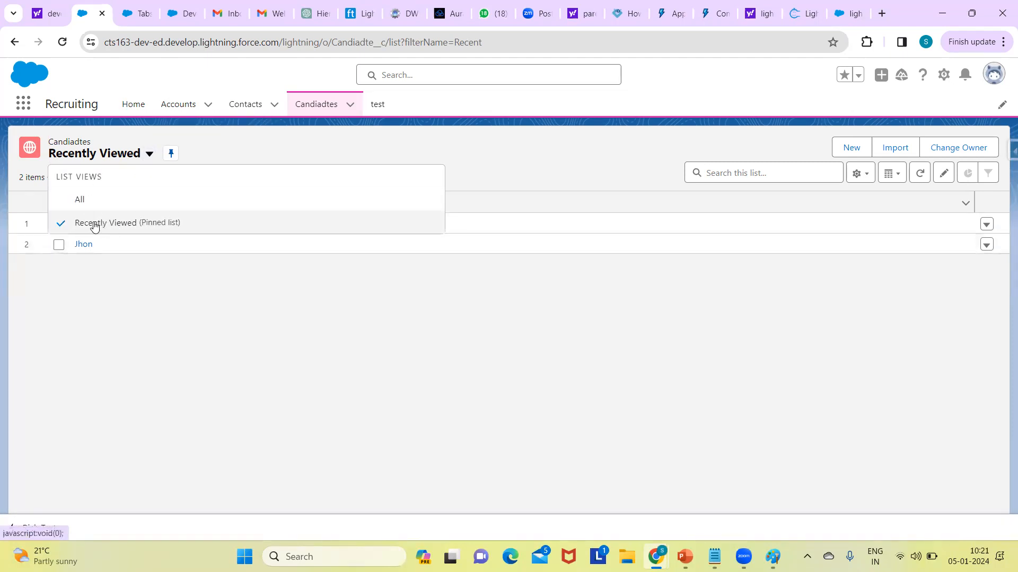
pyautogui.click(89, 205)
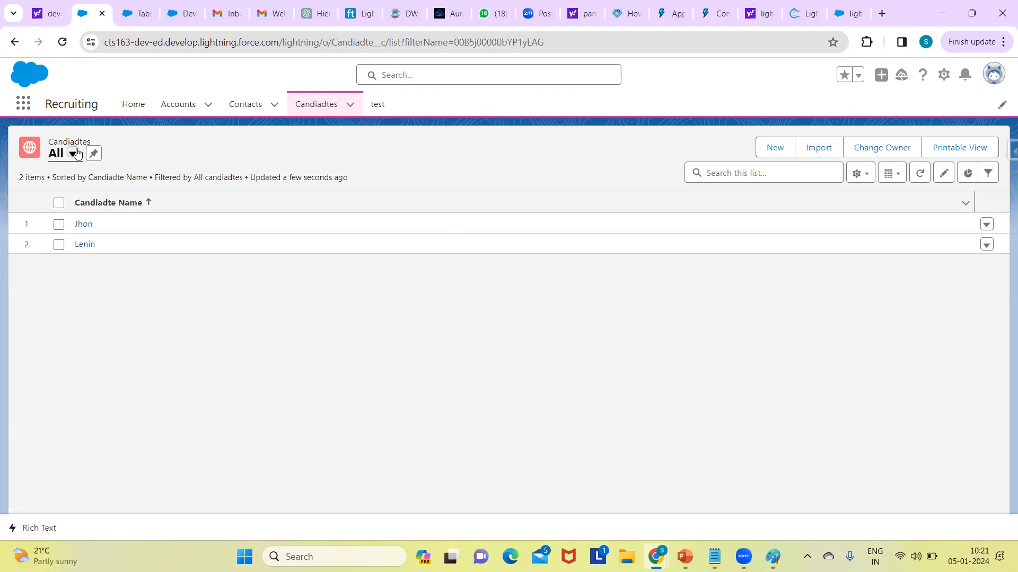
pyautogui.click(988, 174)
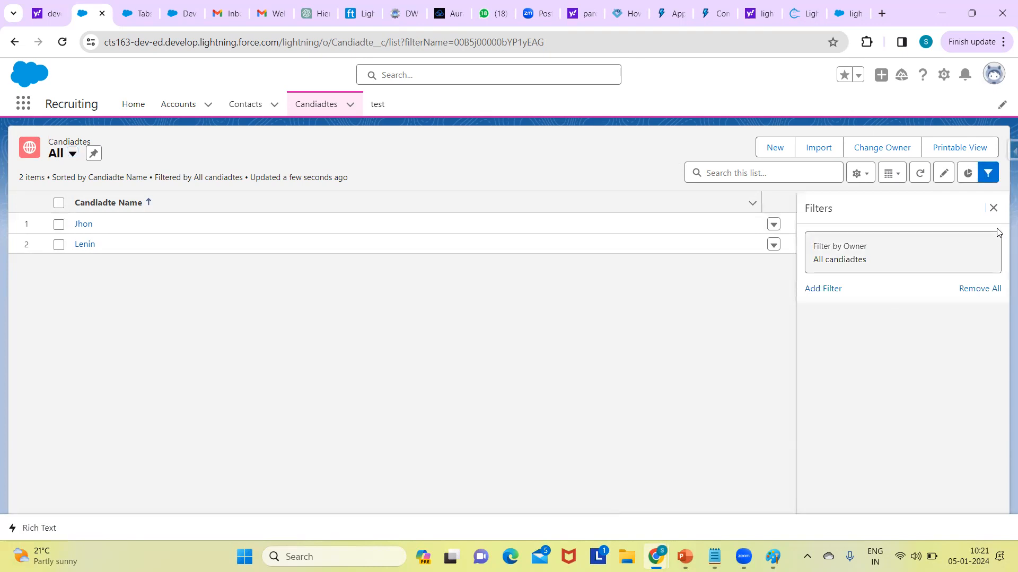
pyautogui.click(993, 208)
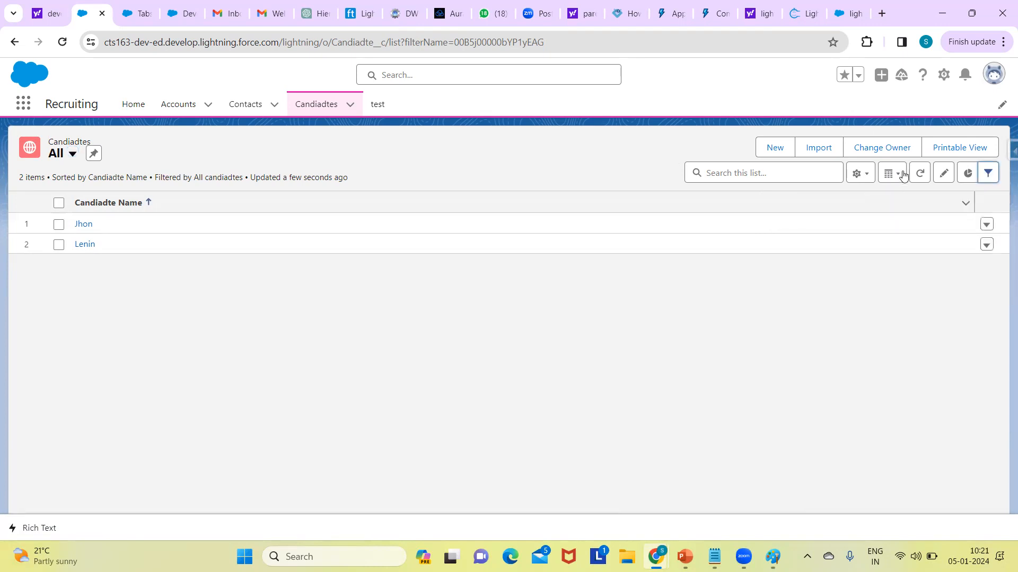
# Step: Create a list view named My Candidates that only its creator can see, and select it from the list views
pyautogui.click(858, 175)
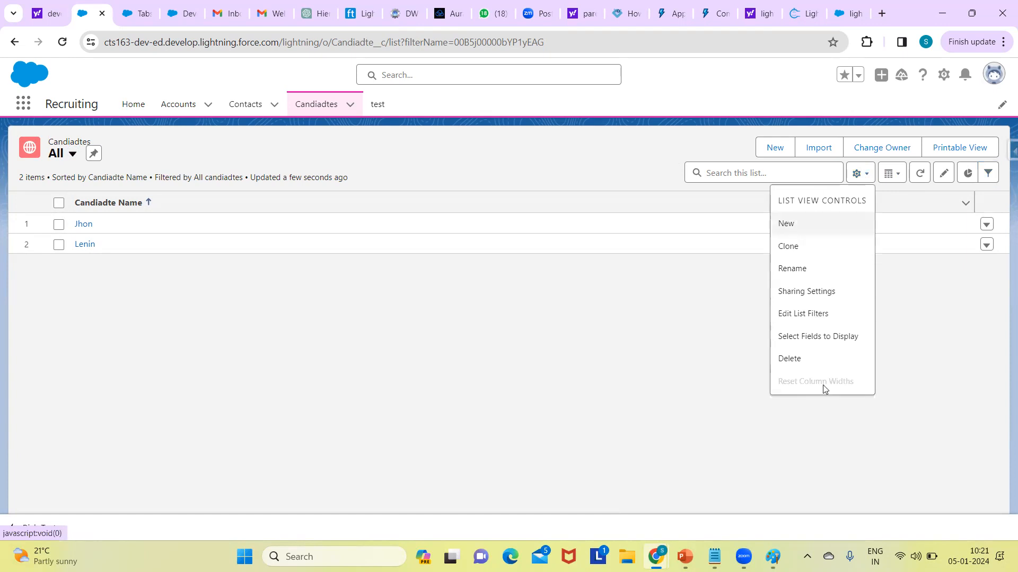
pyautogui.click(787, 231)
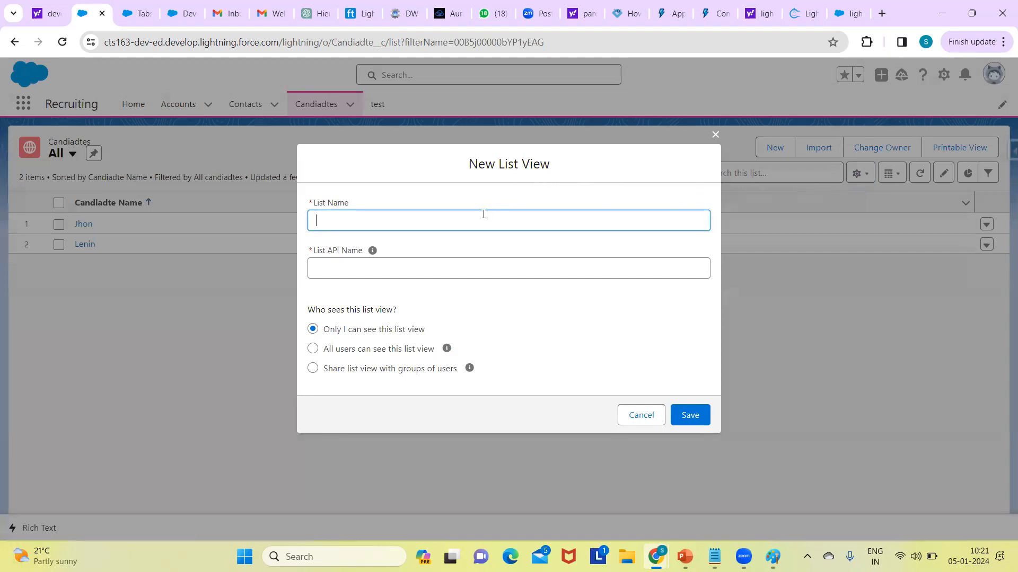
pyautogui.write('My Candidates')
pyautogui.click(684, 416)
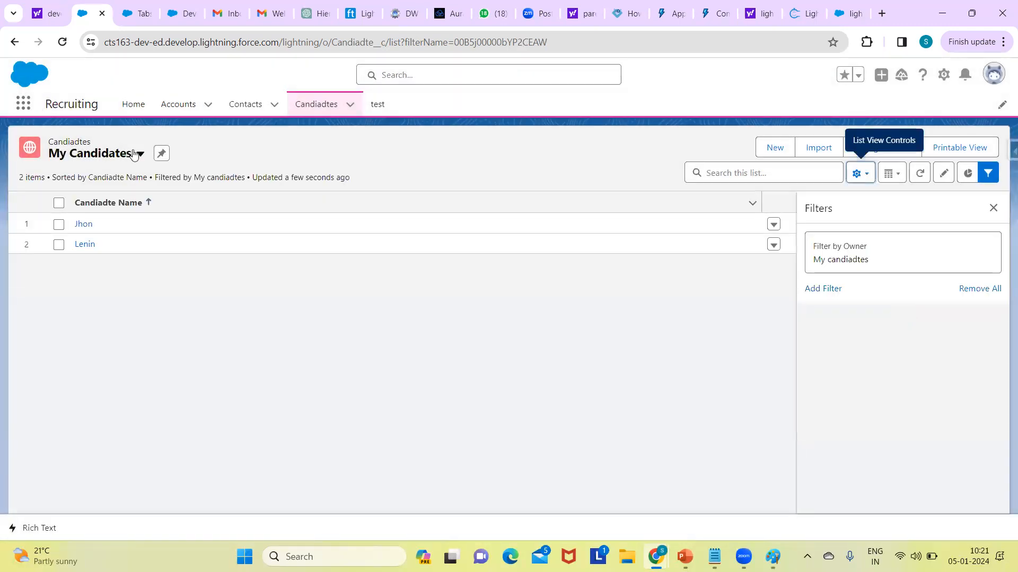
pyautogui.click(134, 154)
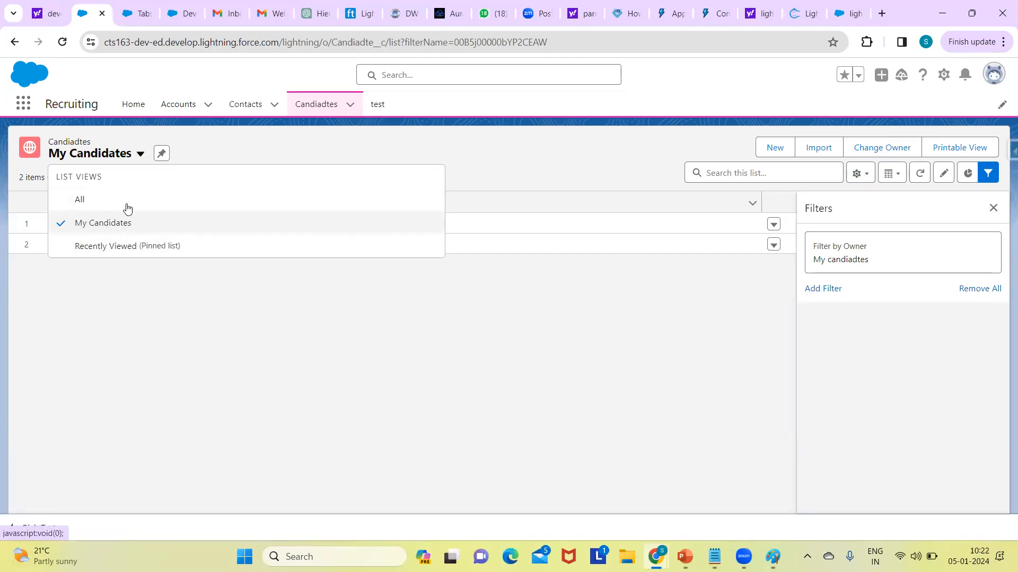
pyautogui.click(85, 225)
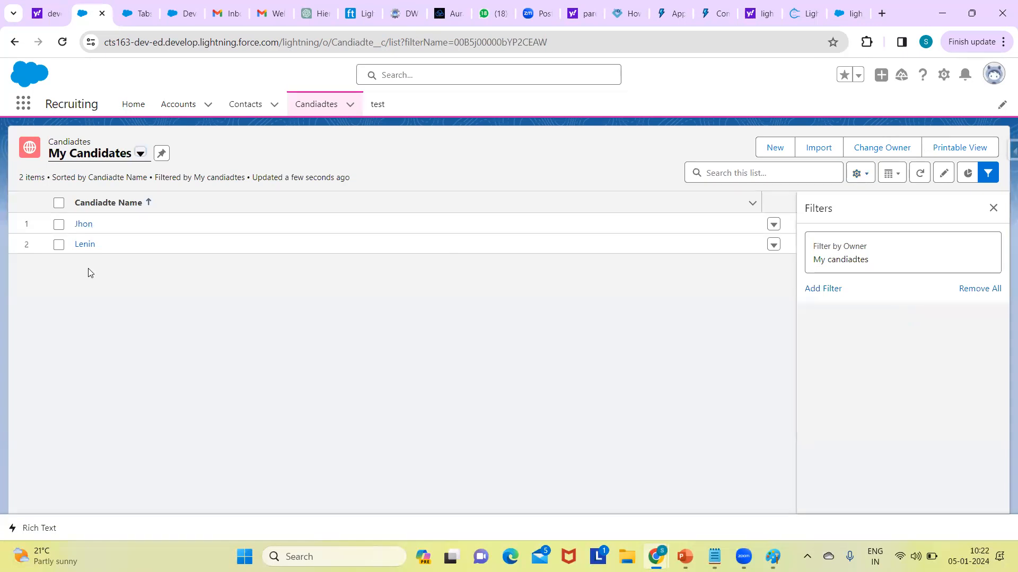
# Step: Add a filter to the My Candidates view where Candiadte Name contains JH, and save it
pyautogui.click(822, 289)
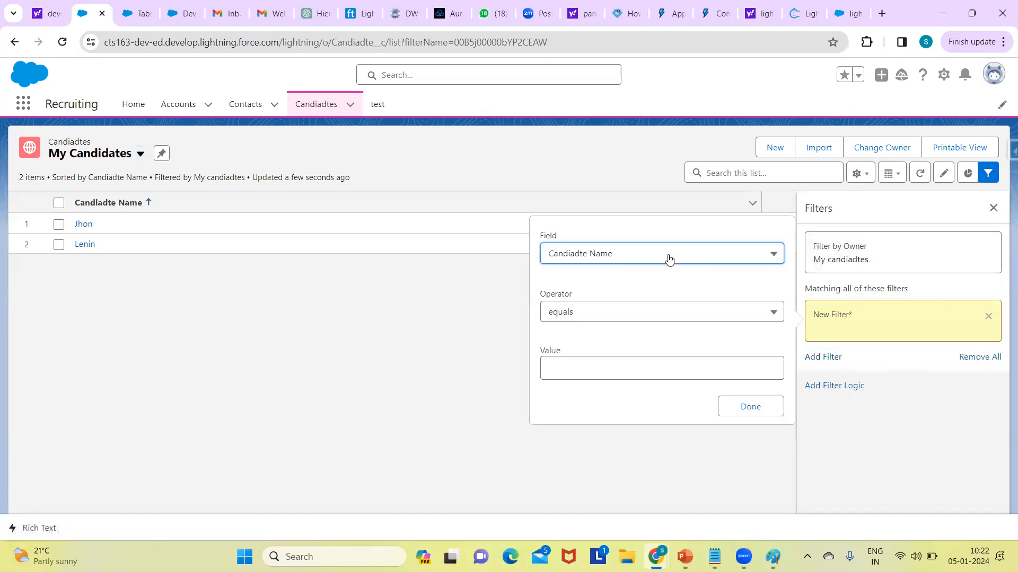
pyautogui.click(630, 316)
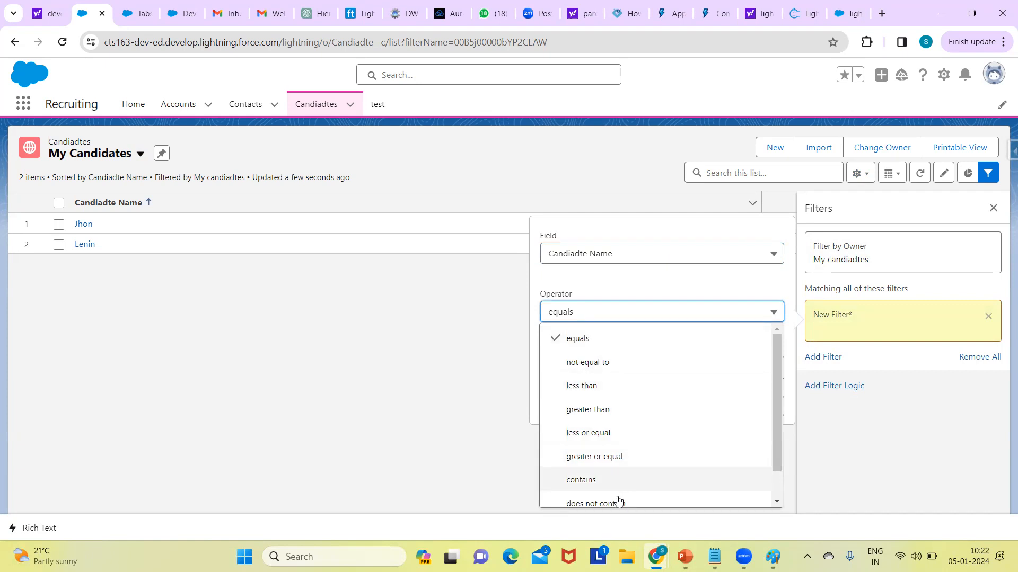
pyautogui.click(607, 480)
pyautogui.click(573, 371)
pyautogui.write('JHON')
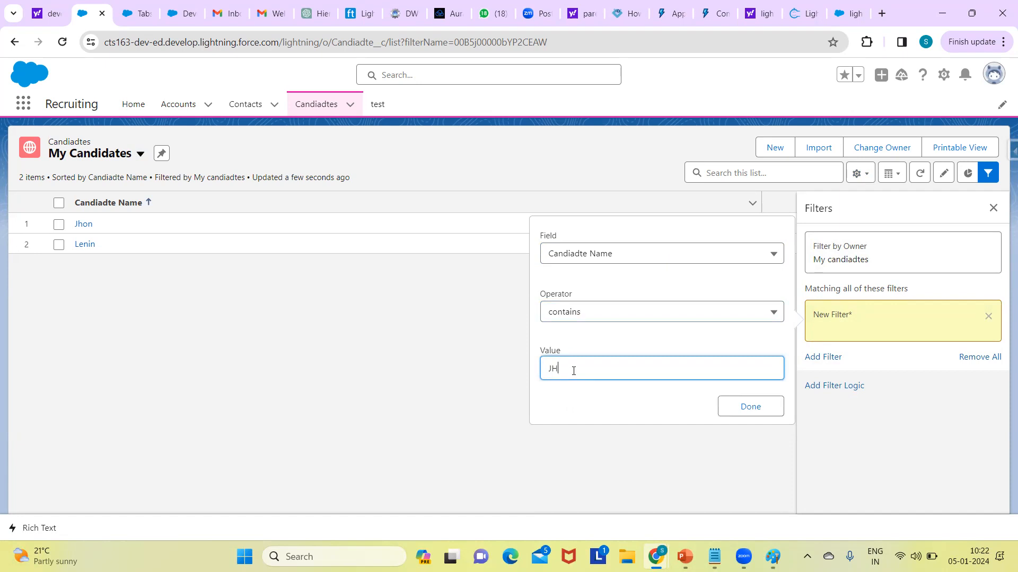
pyautogui.press('BackSpace')
pyautogui.press('BackSpace')
pyautogui.click(750, 417)
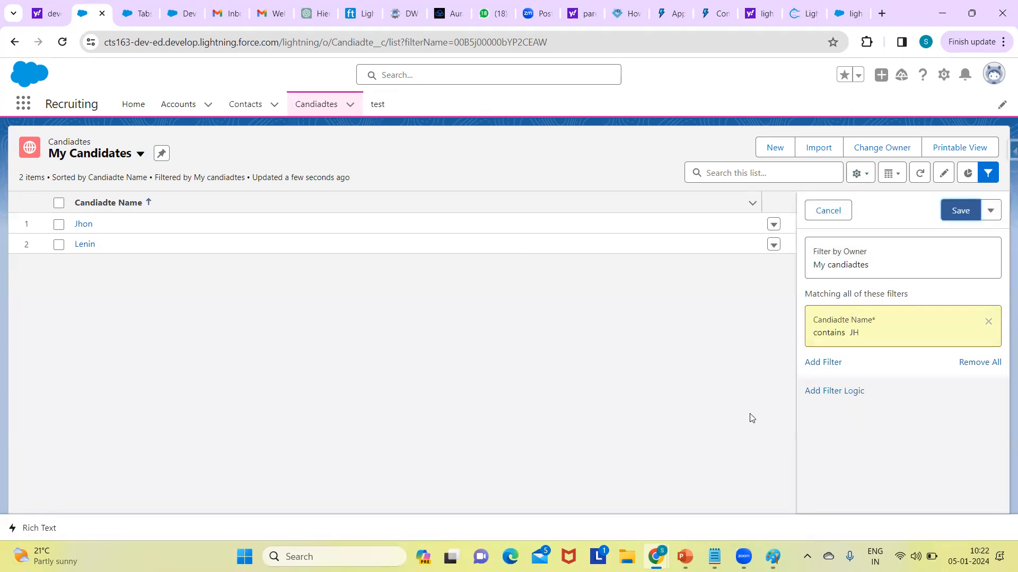
pyautogui.click(958, 211)
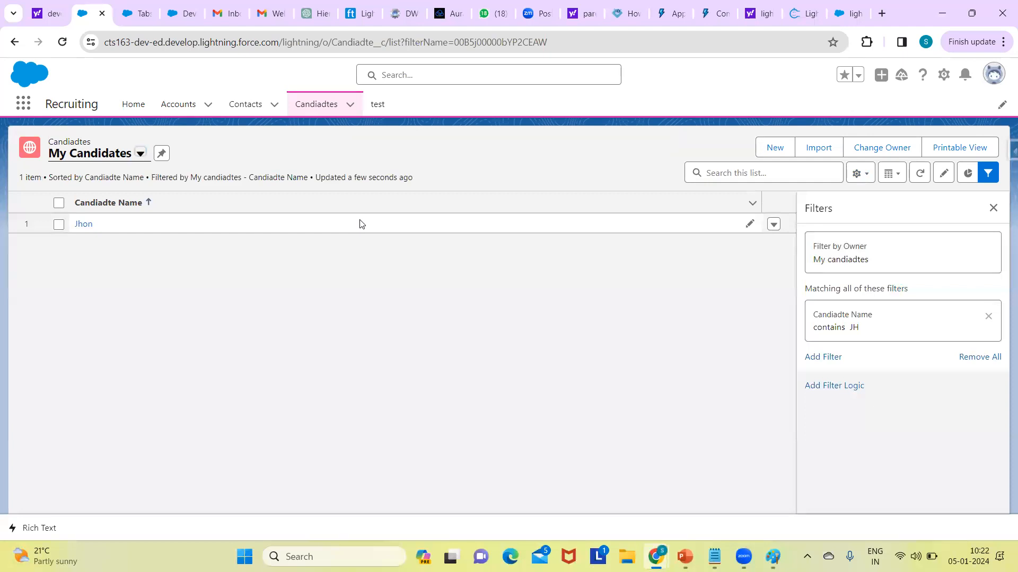
# Step: Switch back to the All list view of Candiadtes and close its filter settings
pyautogui.click(109, 157)
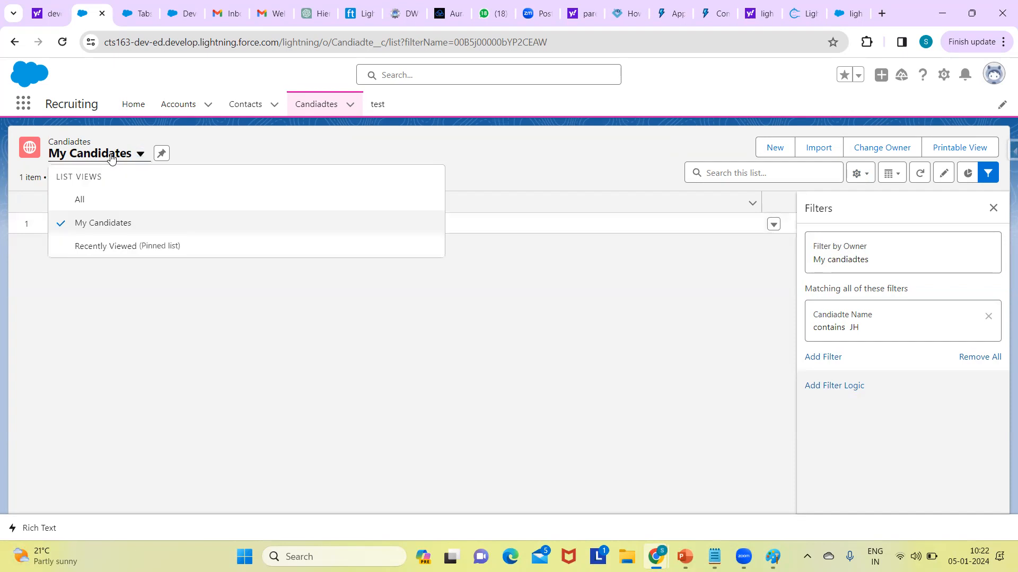
pyautogui.click(84, 200)
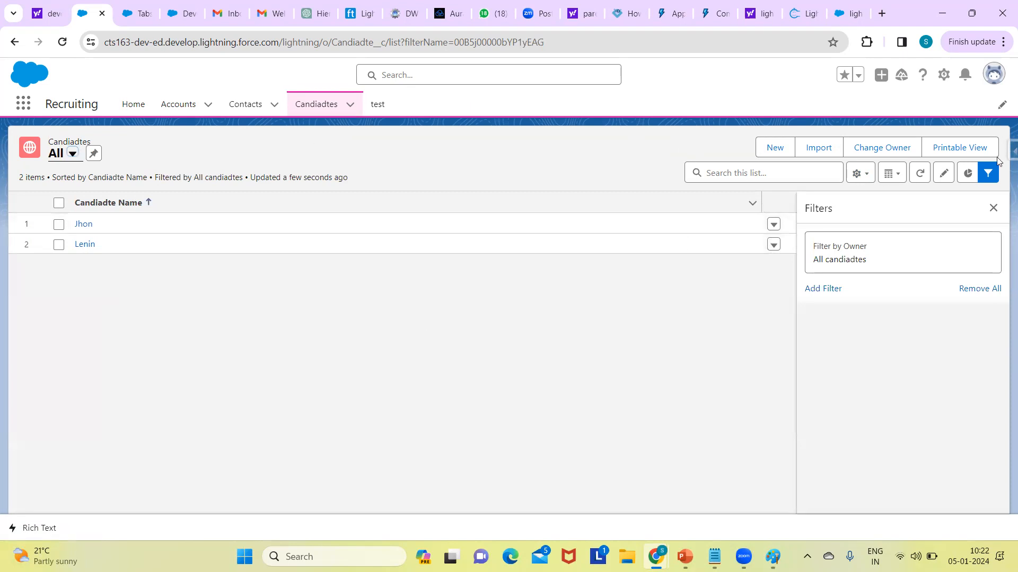
pyautogui.click(993, 207)
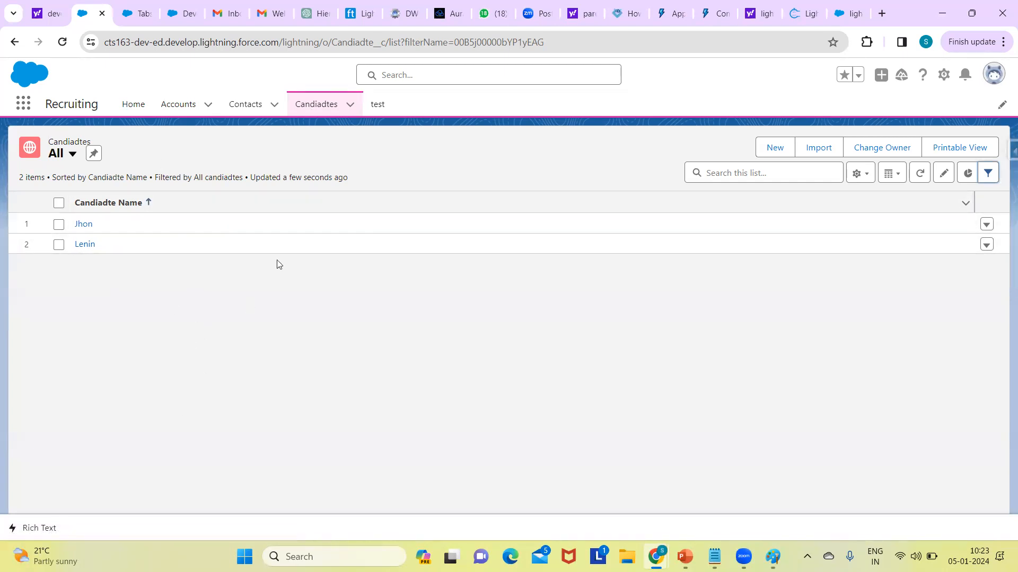
# Step: Open the form for a new Candiadte record to view its fields, and close it without saving
pyautogui.click(766, 148)
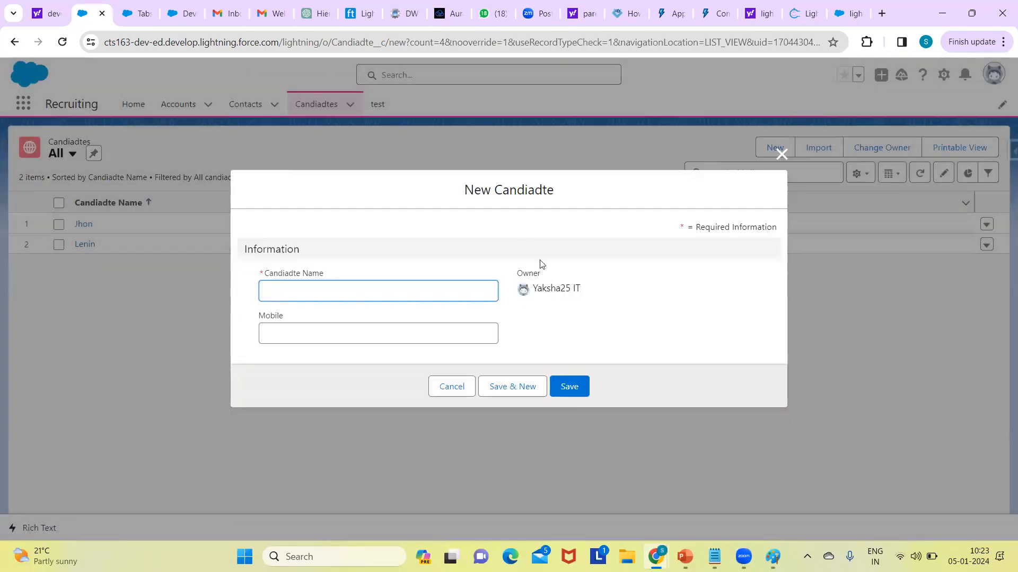
pyautogui.click(780, 155)
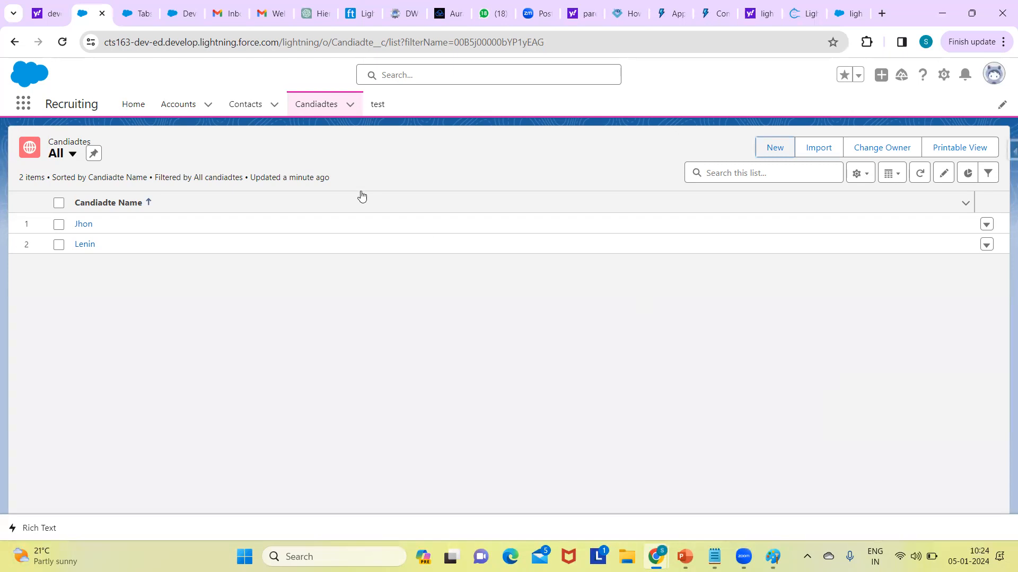
# Step: Switch to the Setup page and open the Object Manager
pyautogui.click(139, 7)
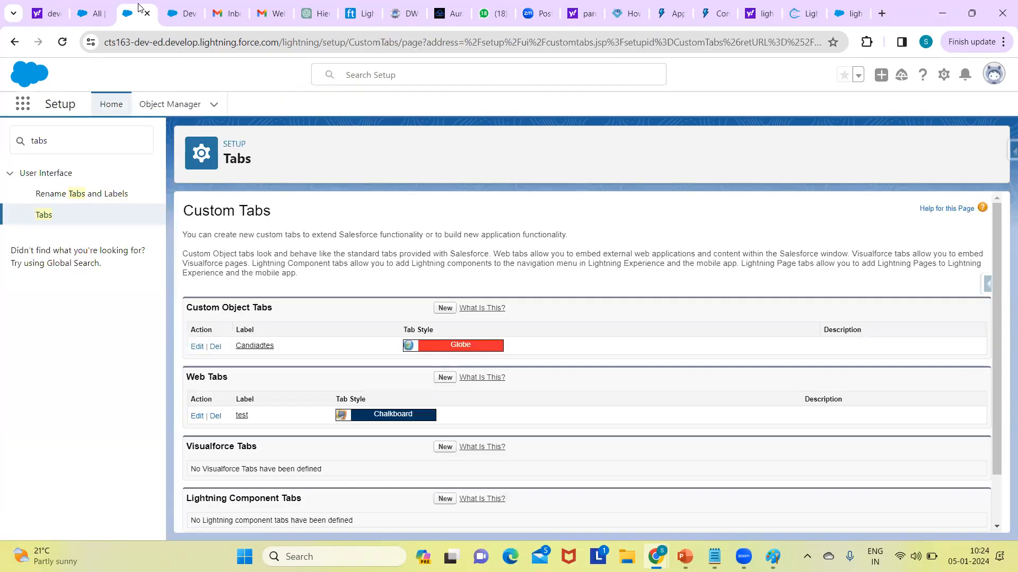
pyautogui.click(157, 106)
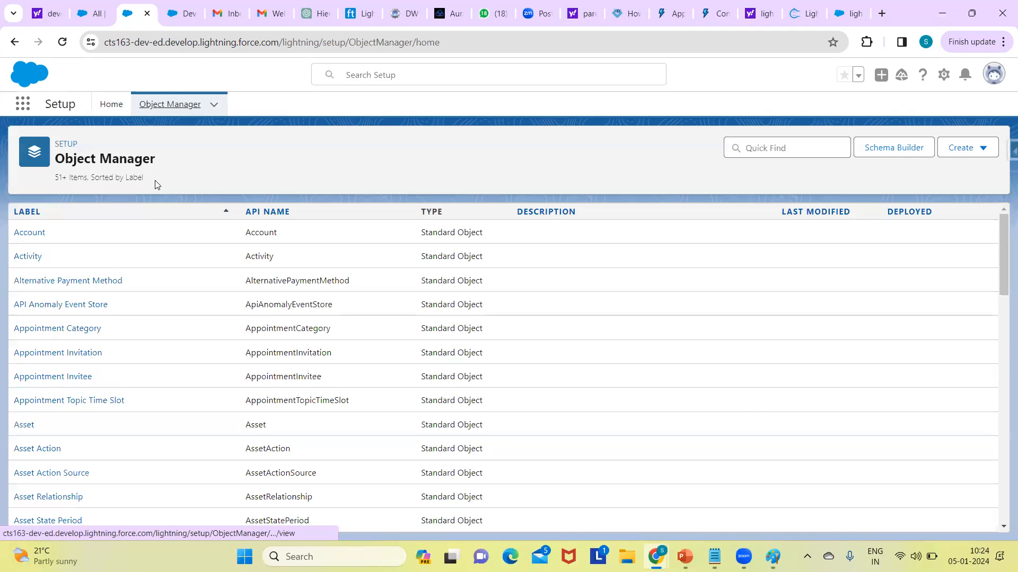
pyautogui.click(180, 15)
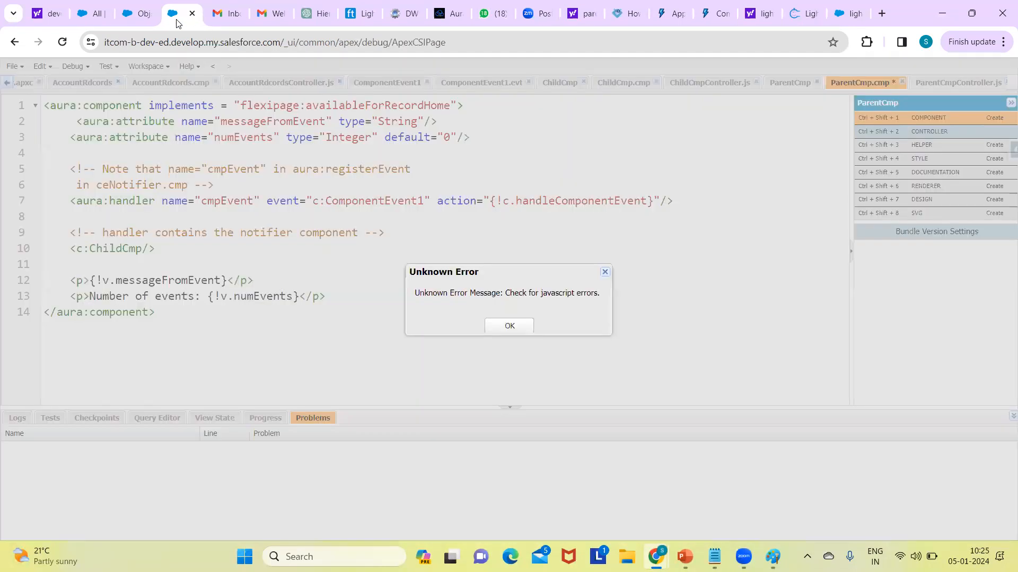
pyautogui.click(131, 16)
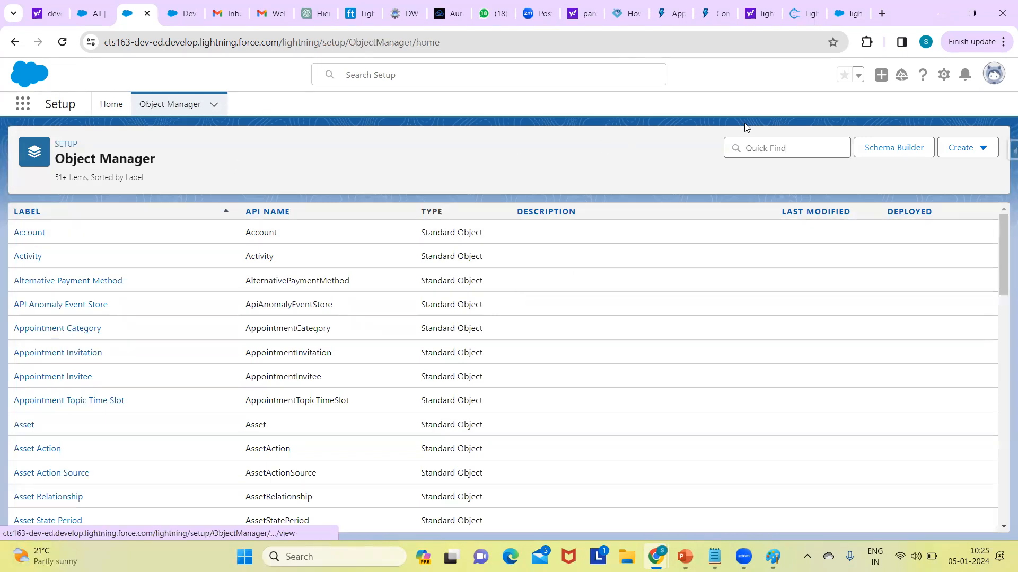
# Step: Search the Object Manager for cand and open the Candiadte custom object
pyautogui.click(752, 149)
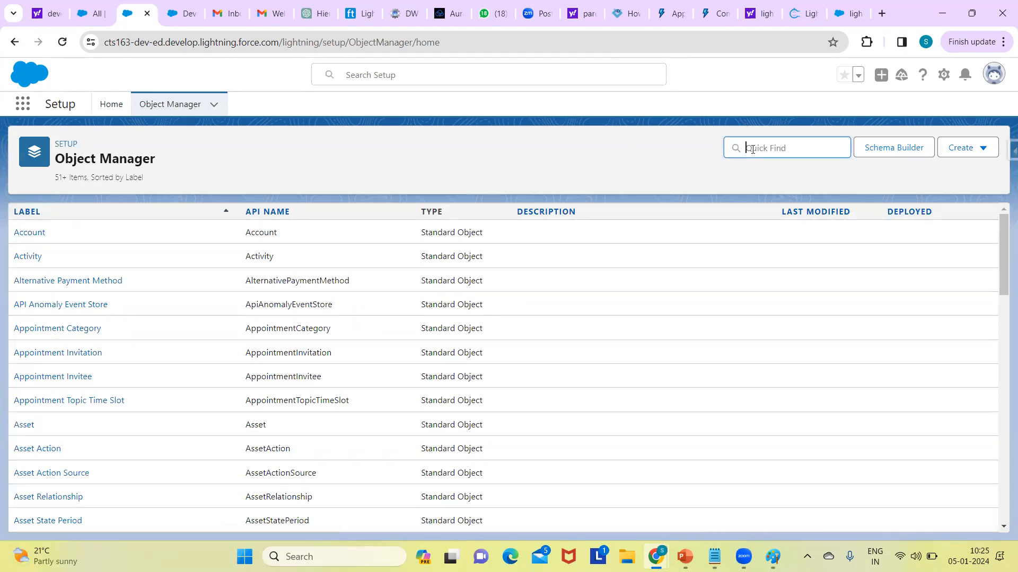
pyautogui.write('candidate')
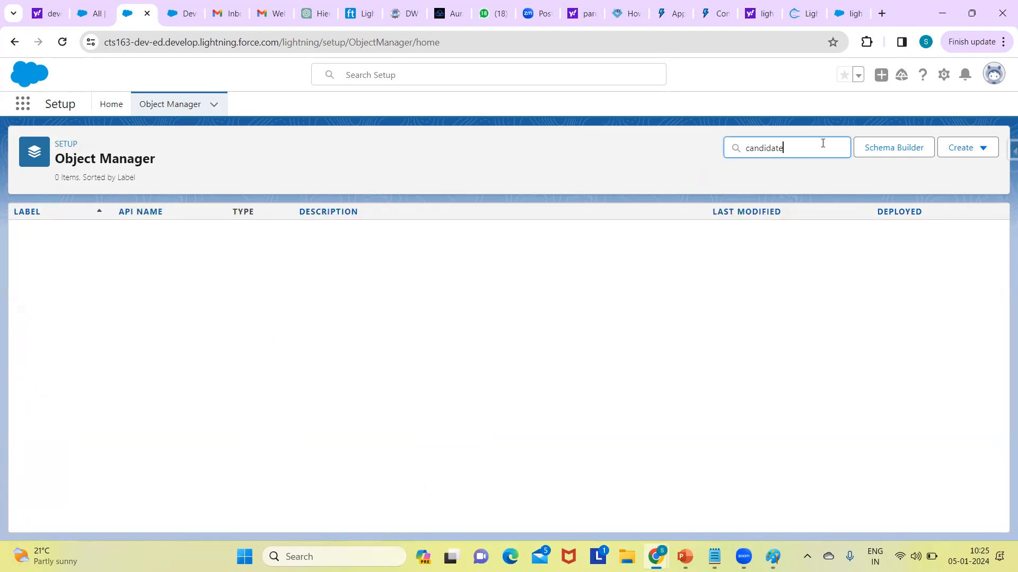
pyautogui.press('BackSpace')
pyautogui.press('BackSpace')
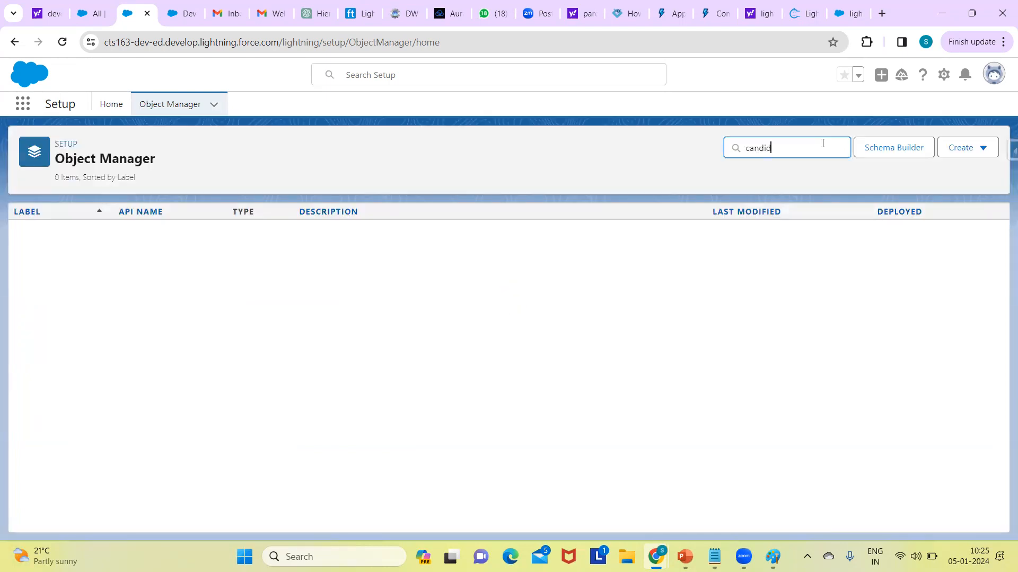
pyautogui.press('BackSpace')
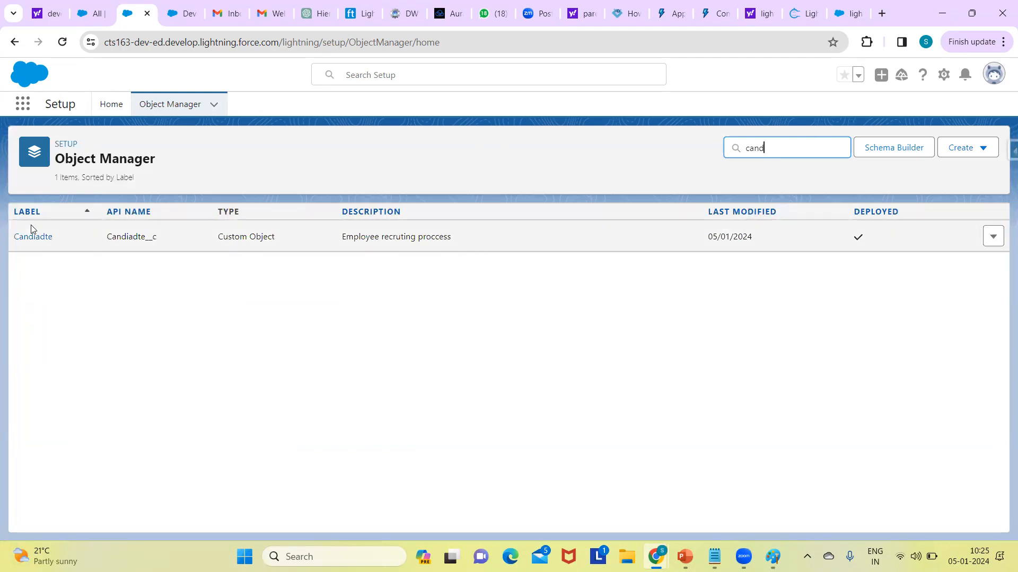
pyautogui.click(29, 239)
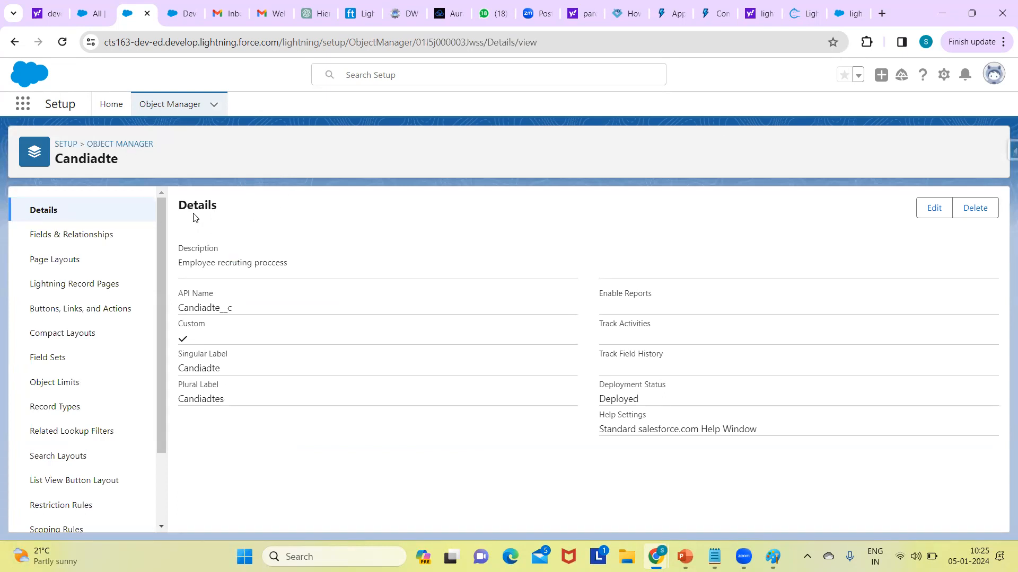
# Step: Check the Candiadtes record list, return to the object's setup and show its Fields & Relationships
pyautogui.click(95, 15)
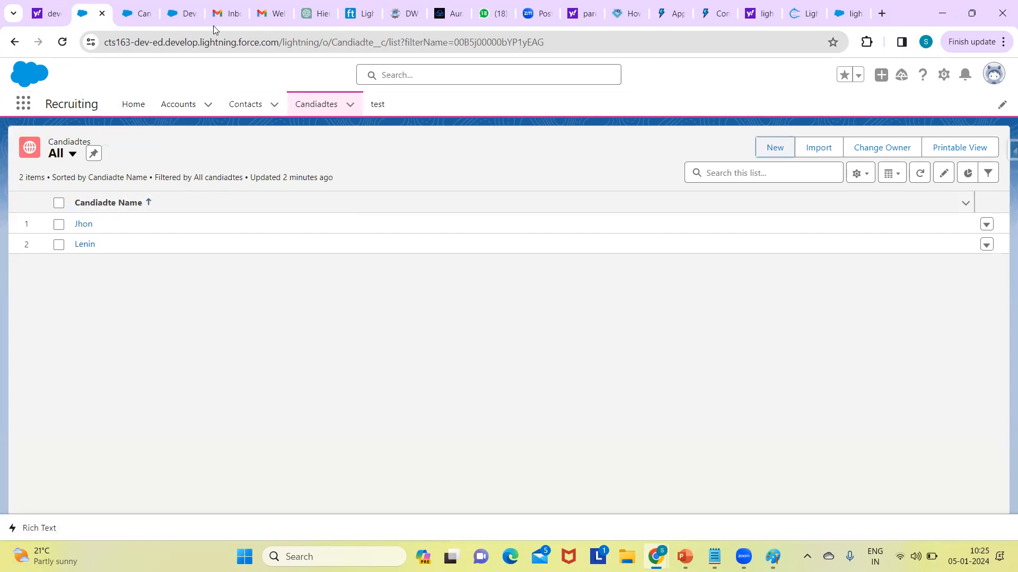
pyautogui.click(134, 14)
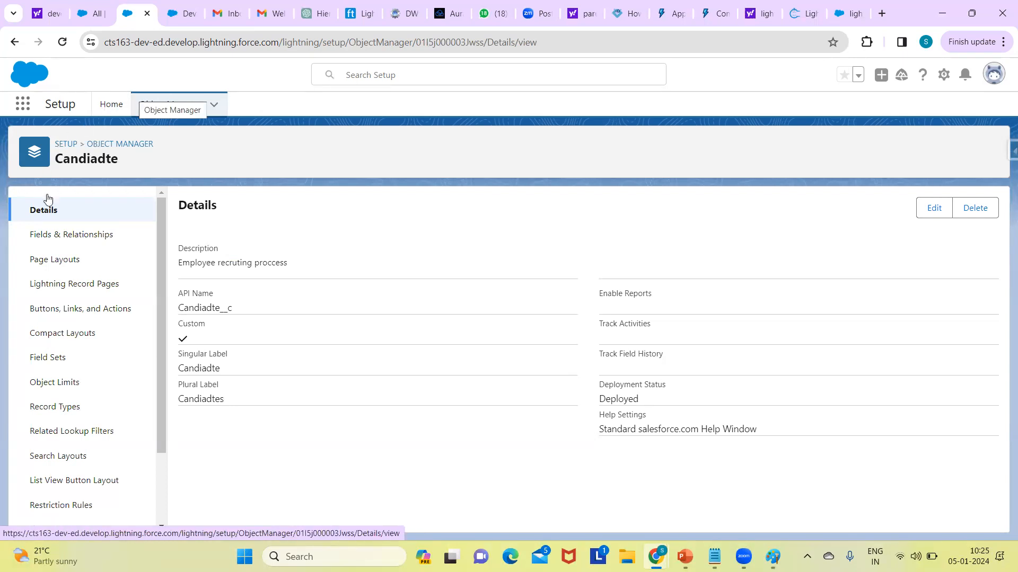
pyautogui.click(63, 242)
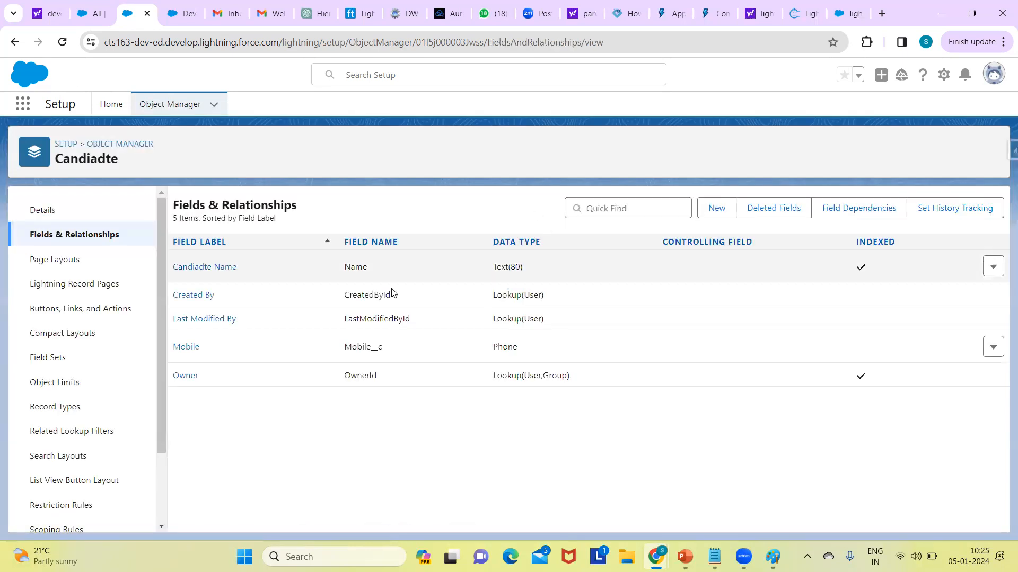
# Step: Start a new custom field on the Candiadte object with Email as its data type
pyautogui.click(718, 209)
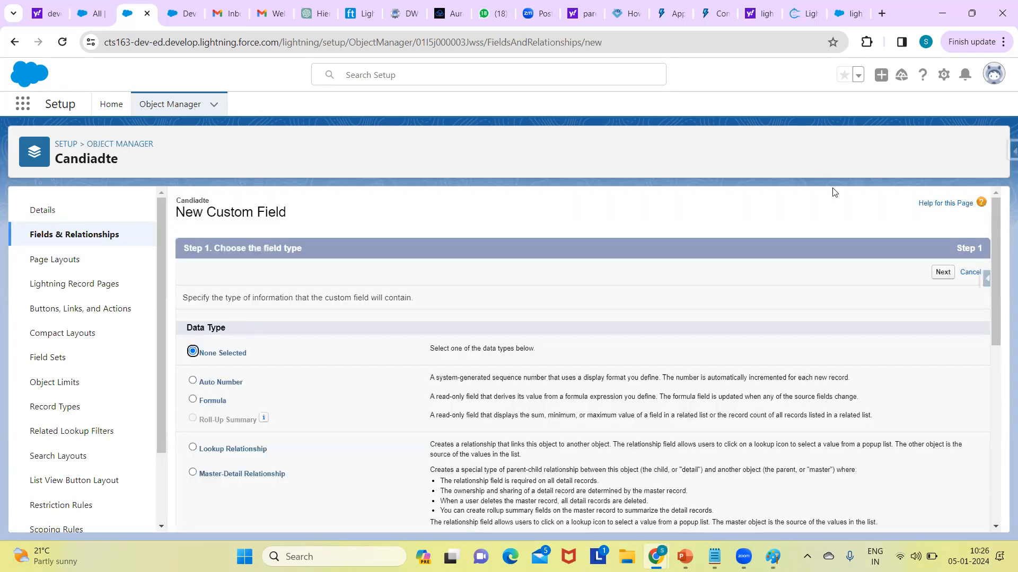
pyautogui.moveTo(1000, 222); pyautogui.dragTo(995, 313)
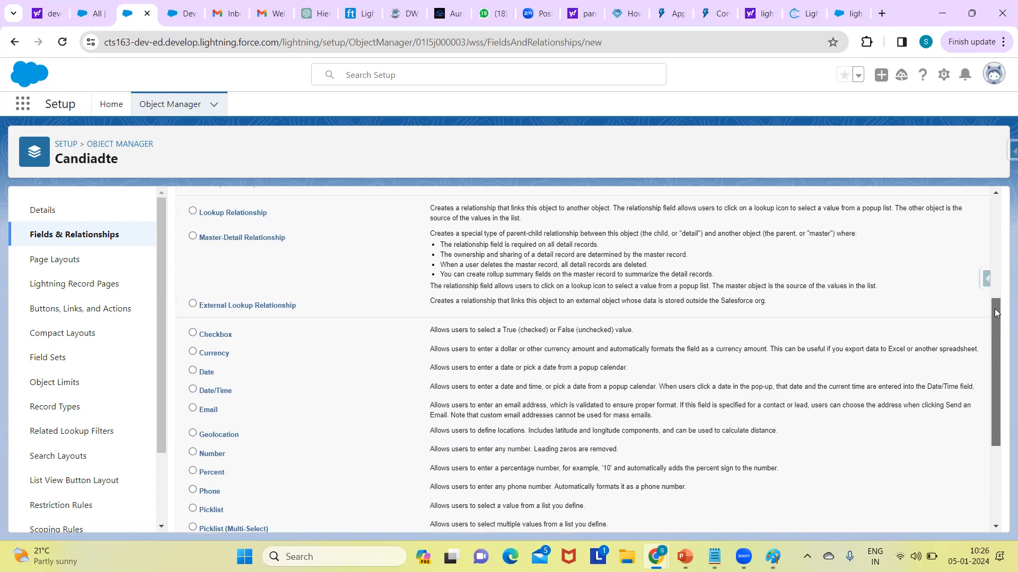
pyautogui.moveTo(996, 313); pyautogui.dragTo(990, 327)
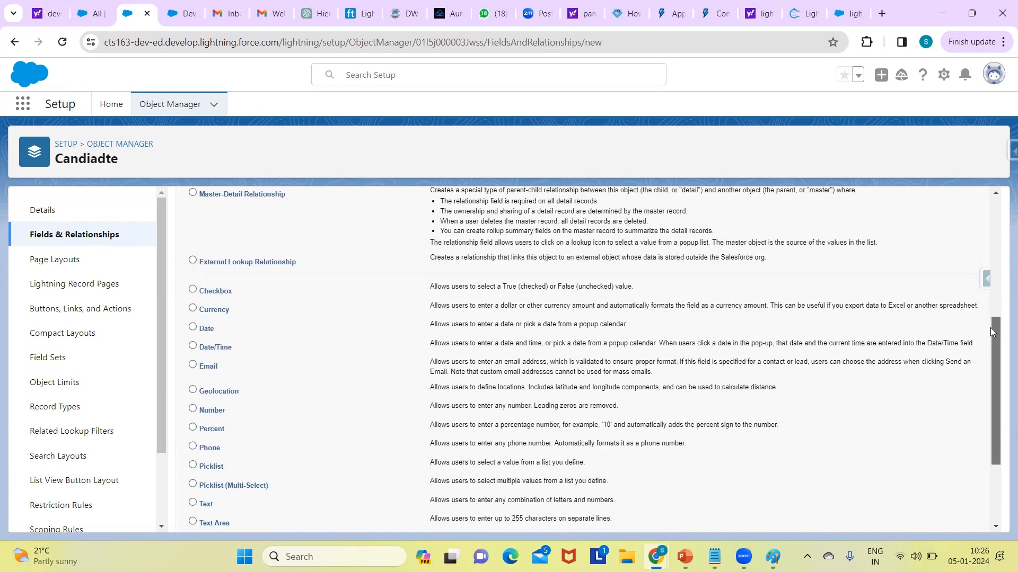
pyautogui.click(192, 365)
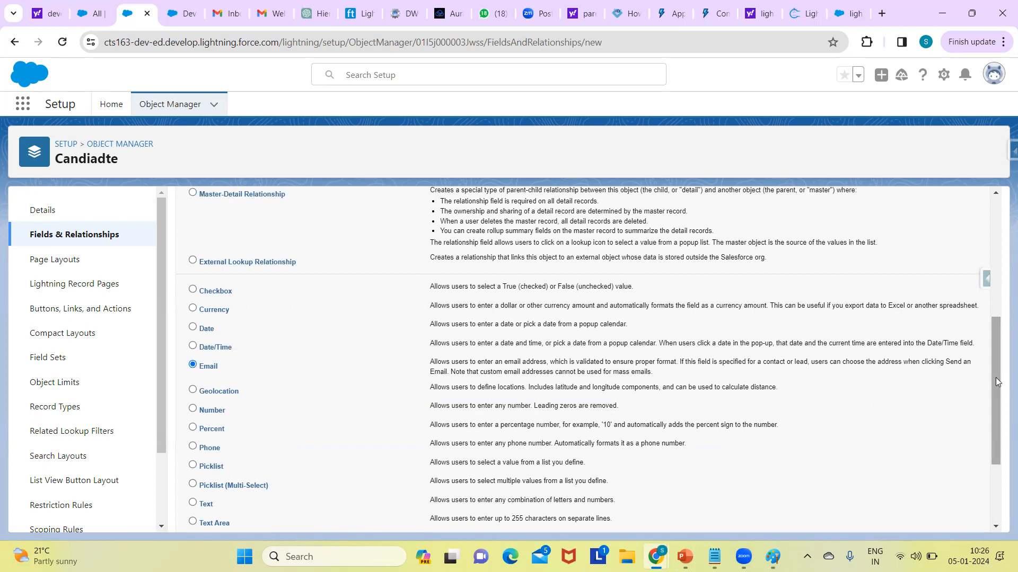
pyautogui.scroll(-3, 1002, 470)
pyautogui.click(943, 517)
# Step: Label the field Email, keep the default field-level security and page layout, and save it to start another new field
pyautogui.click(430, 300)
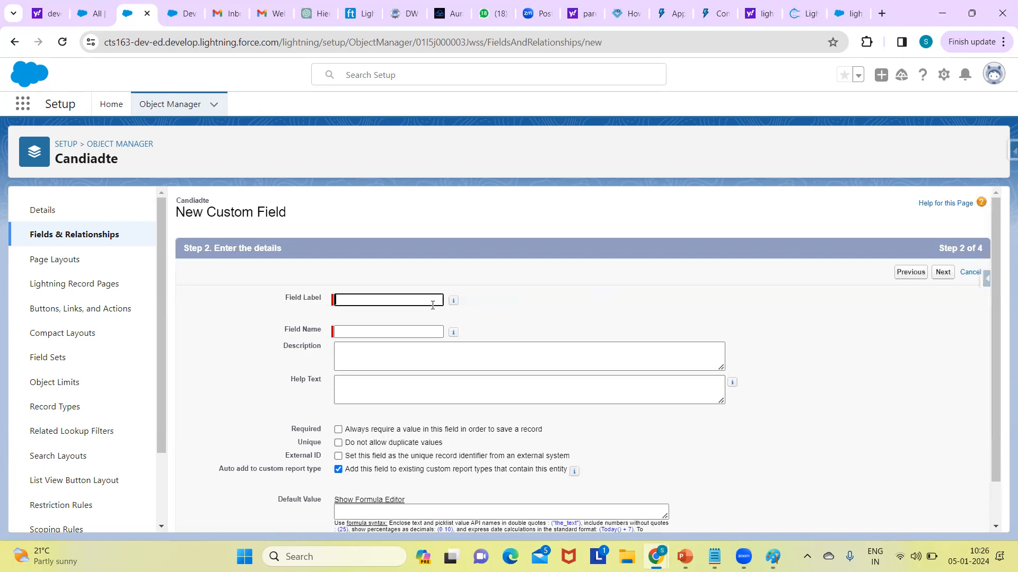
pyautogui.write('Email')
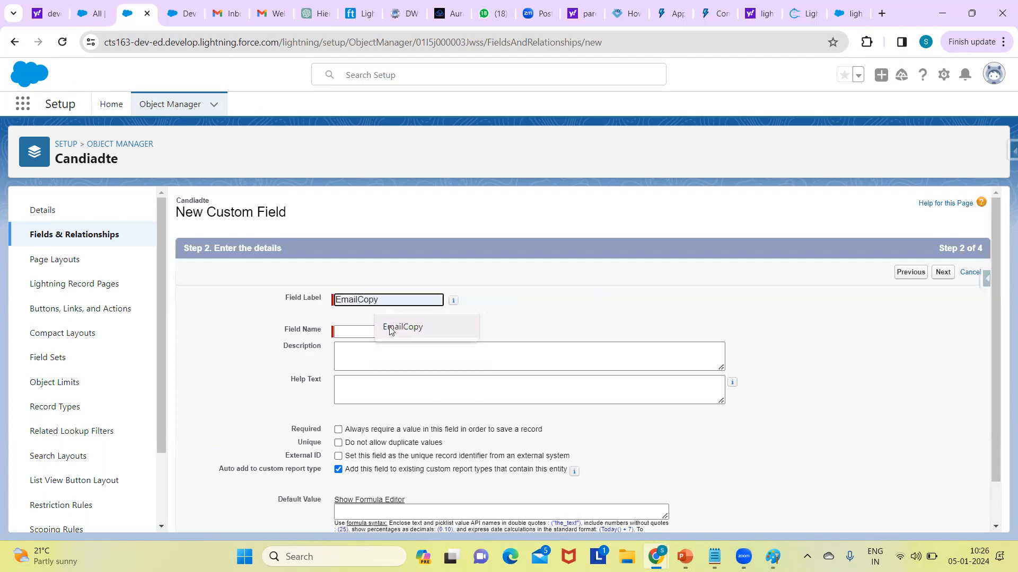
pyautogui.click(365, 332)
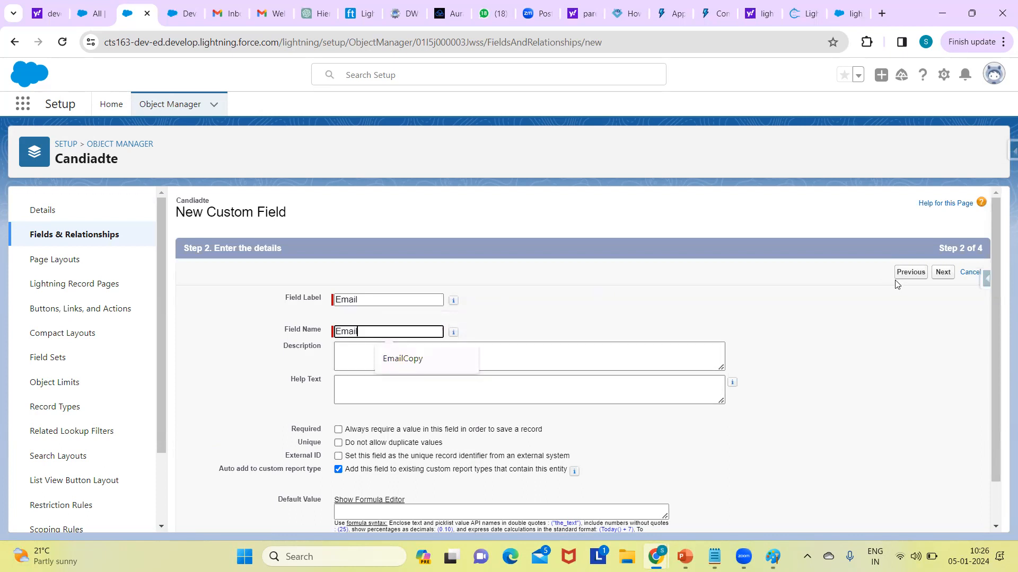
pyautogui.click(944, 273)
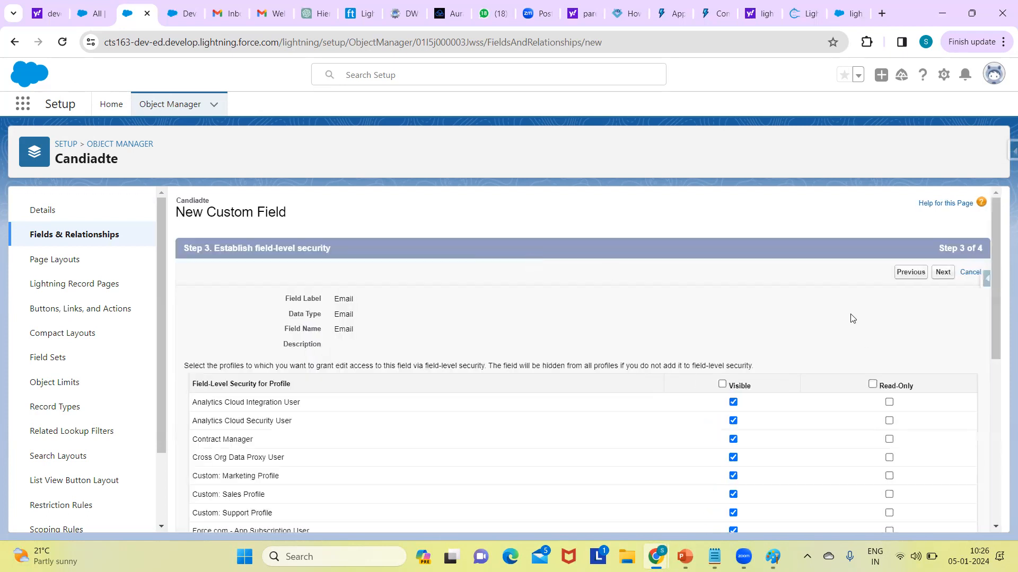
pyautogui.click(944, 272)
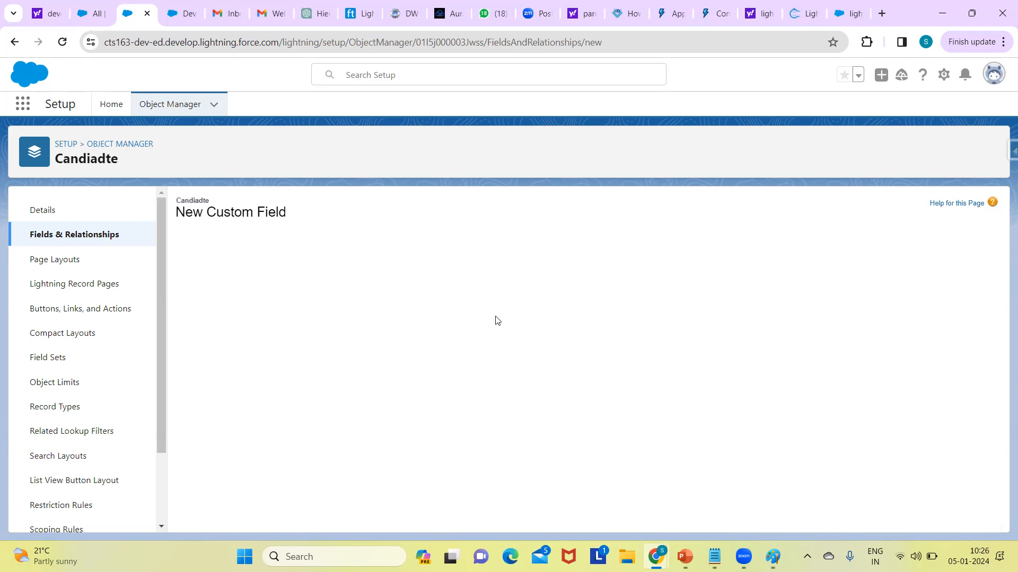
pyautogui.click(912, 274)
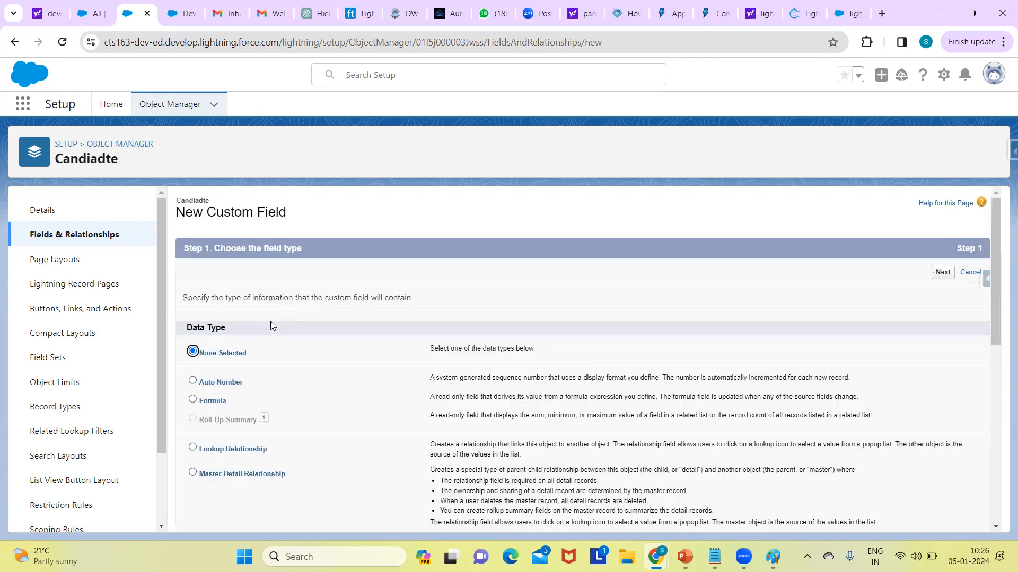
# Step: Choose Date as the new field's data type and proceed to its details
pyautogui.moveTo(994, 220); pyautogui.dragTo(827, 347)
pyautogui.click(193, 303)
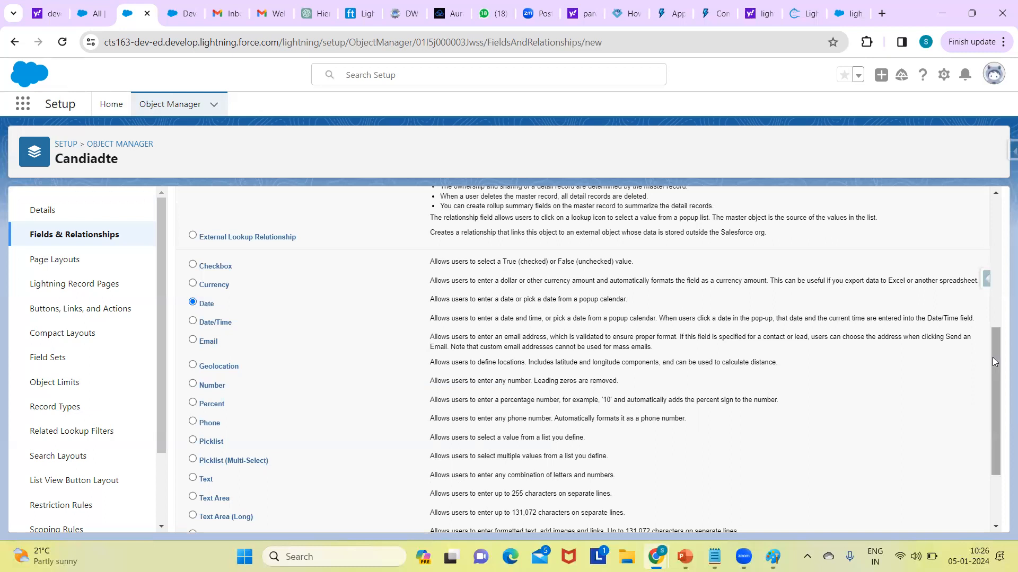
pyautogui.scroll(-2, 977, 479)
pyautogui.click(942, 517)
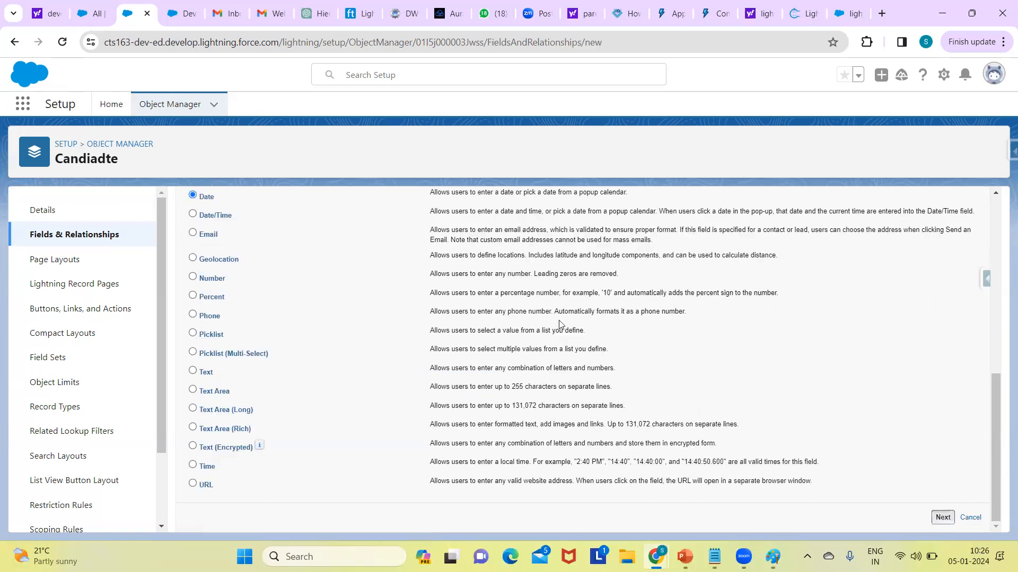
# Step: Label the field Date of birth, keep the default security and page layout, and save it to start another new field
pyautogui.click(352, 301)
pyautogui.write('Date of birth')
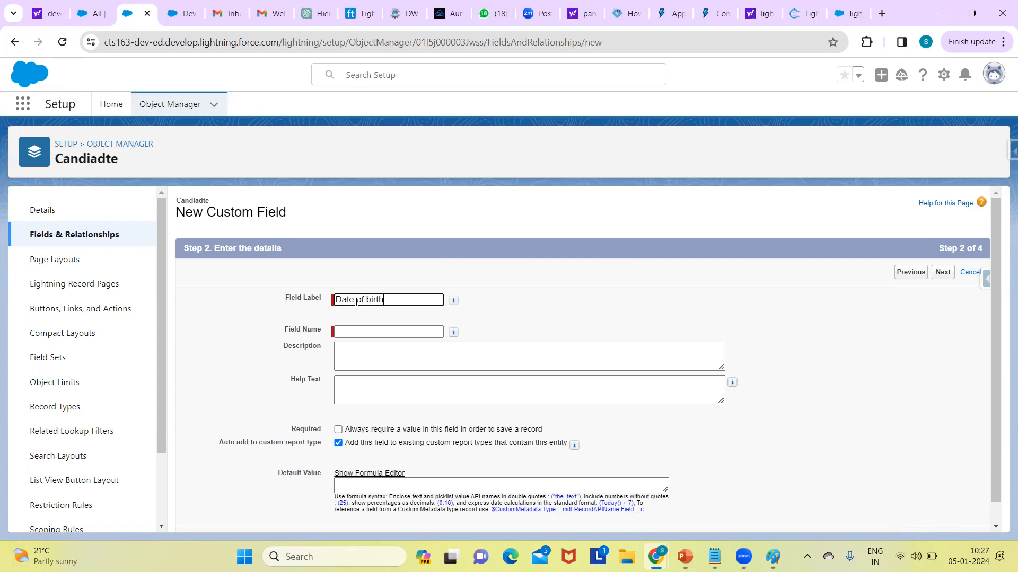
pyautogui.click(359, 331)
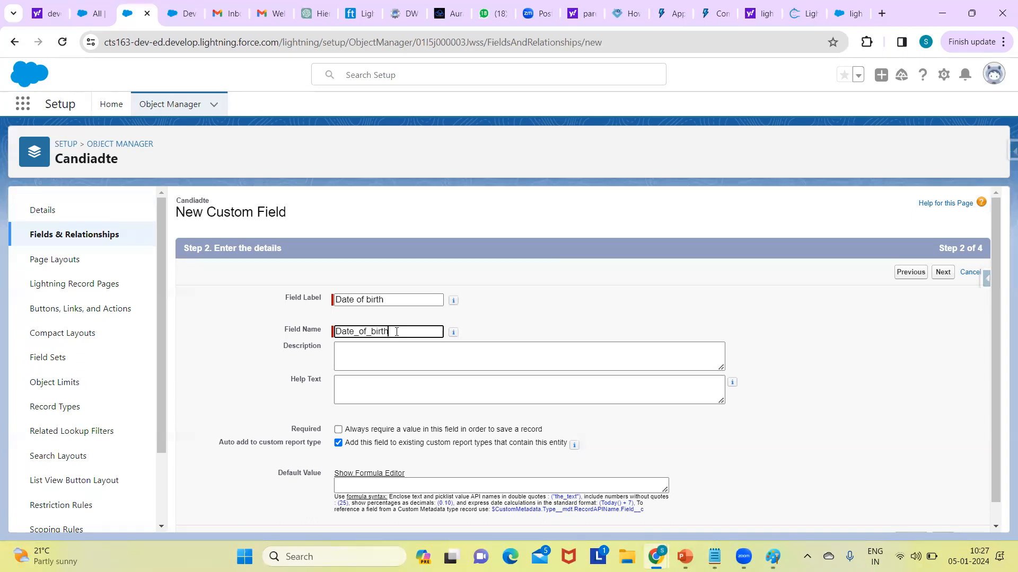
pyautogui.click(942, 272)
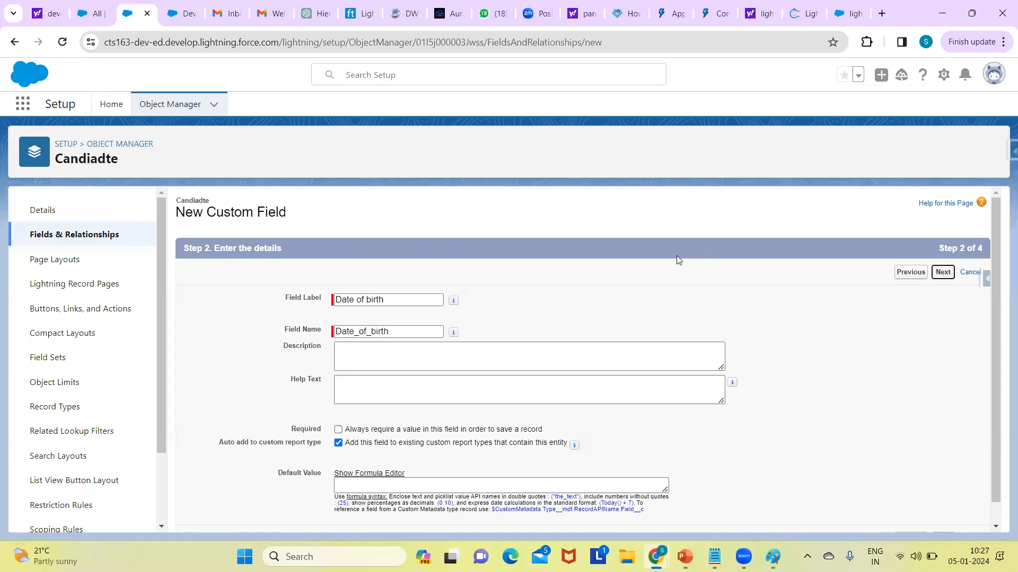
pyautogui.click(942, 272)
pyautogui.click(942, 273)
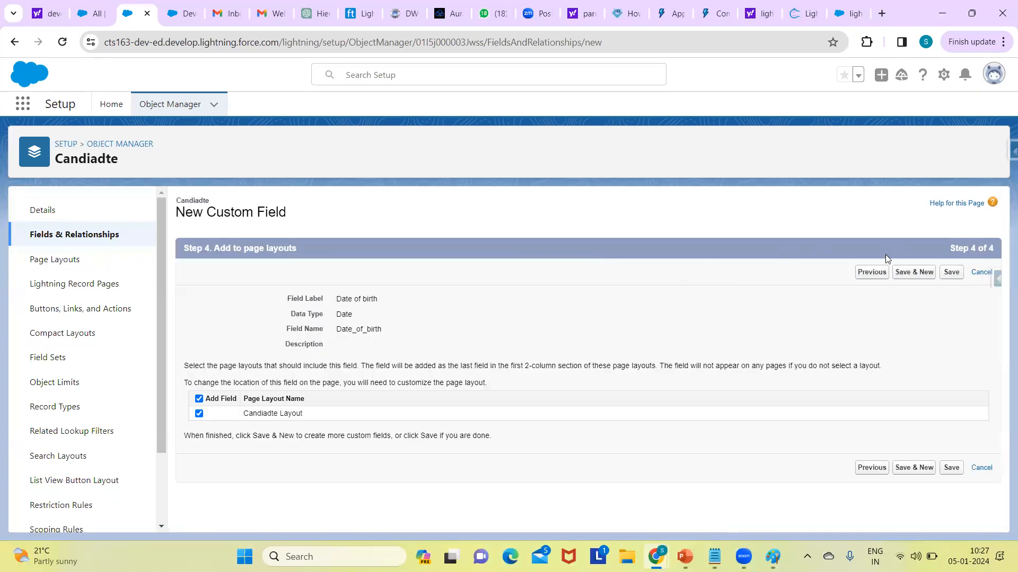
pyautogui.click(907, 272)
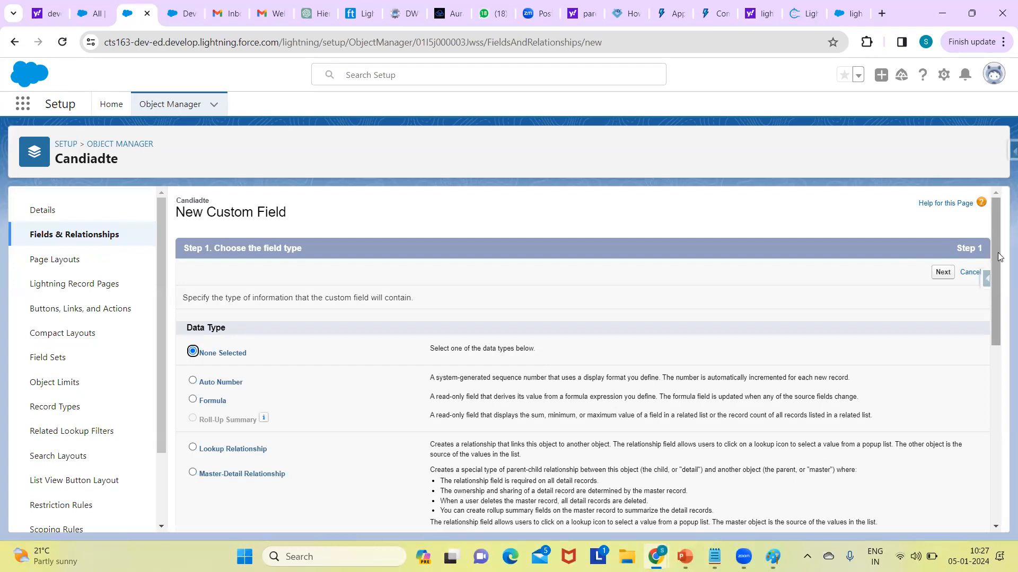
# Step: Choose Picklist as the new field's data type and proceed to its details
pyautogui.scroll(-8, 997, 257)
pyautogui.moveTo(998, 375)
pyautogui.mouseDown()
pyautogui.moveTo(998, 394)
pyautogui.moveTo(993, 372)
pyautogui.mouseUp()
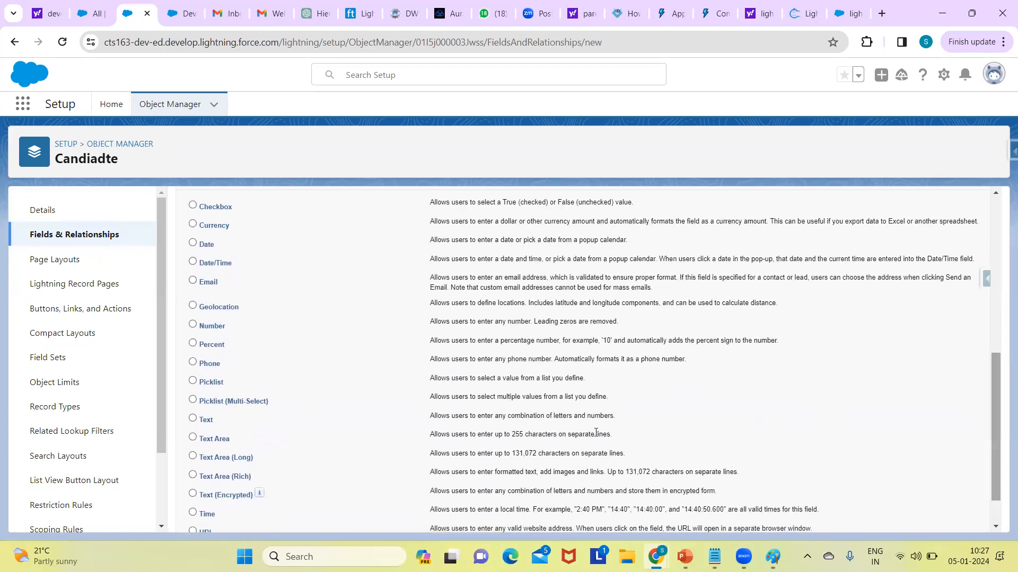
pyautogui.click(193, 381)
pyautogui.scroll(-2, 991, 437)
pyautogui.click(943, 517)
# Step: Label the new picklist field Proof and let its field name fill in to match
pyautogui.click(381, 300)
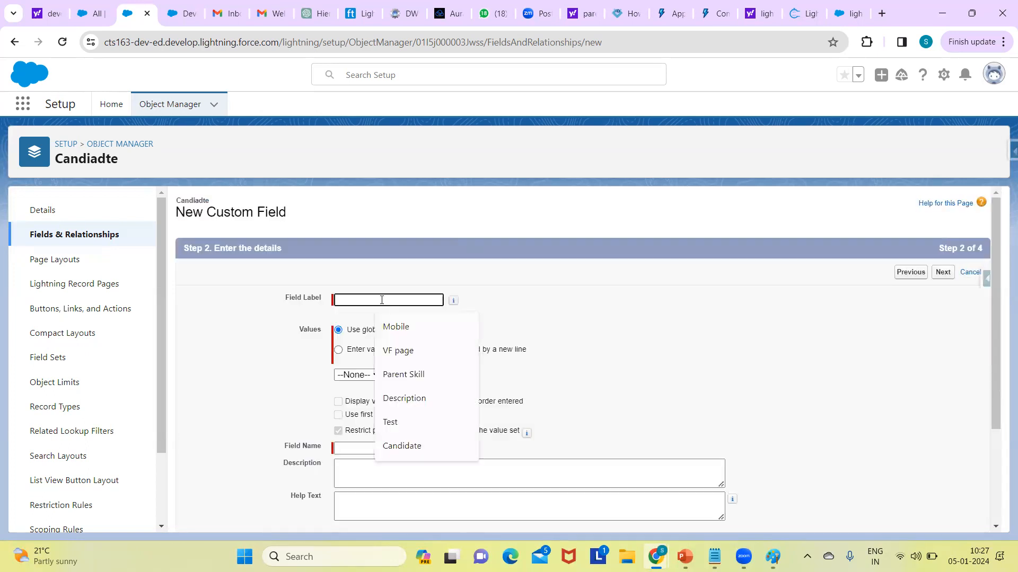
pyautogui.write('Pr')
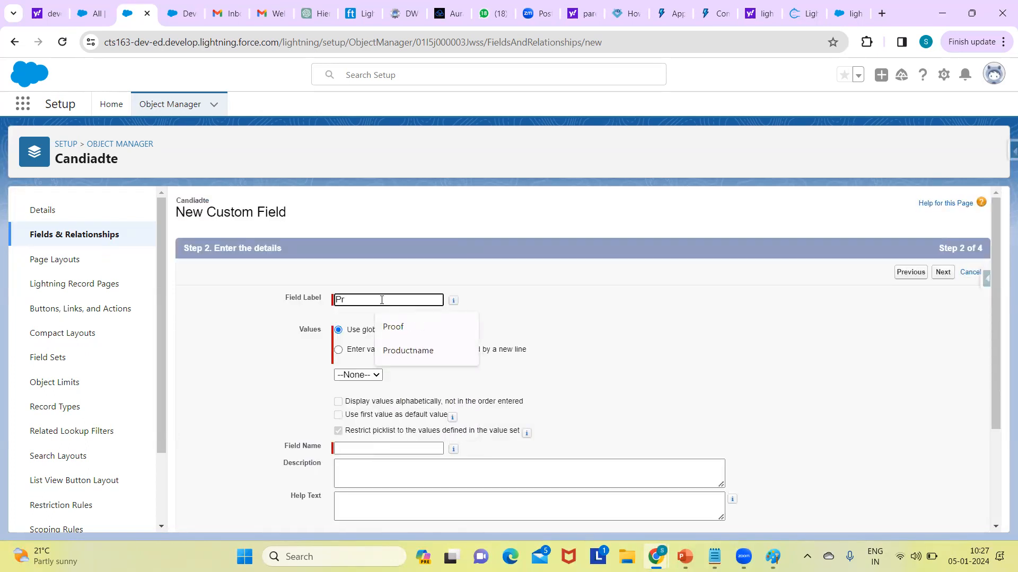
pyautogui.write('oof')
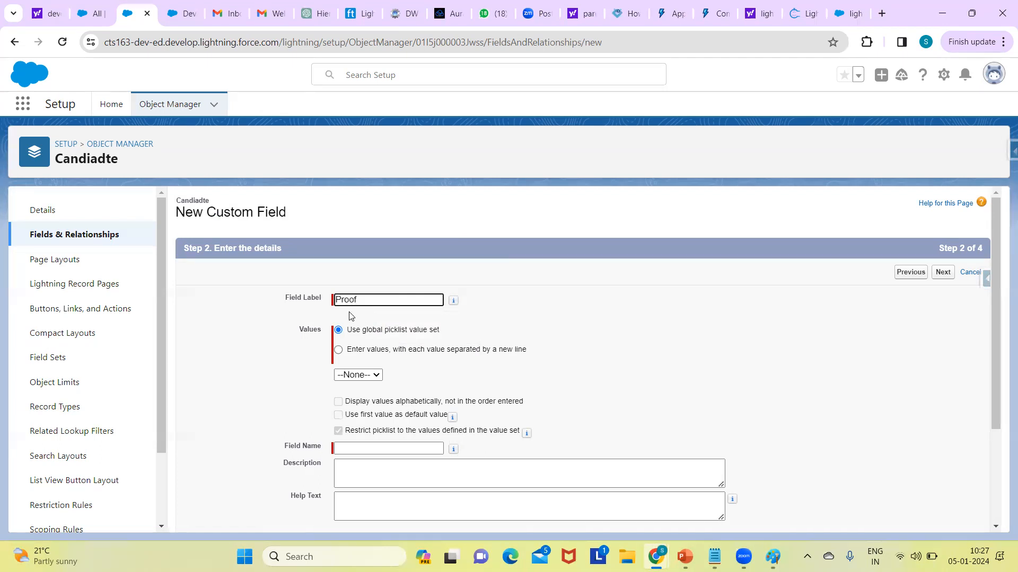
pyautogui.click(424, 373)
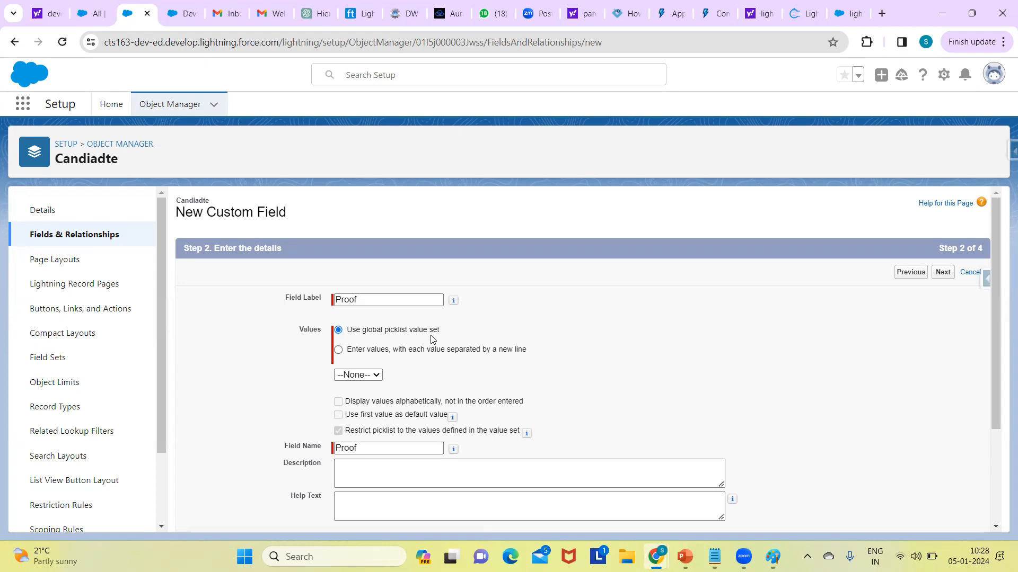
# Step: Define the Proof picklist's own values, one per line: Pancard, Aadhar card, Voter id, Passport and Driving license
pyautogui.click(338, 349)
pyautogui.click(444, 436)
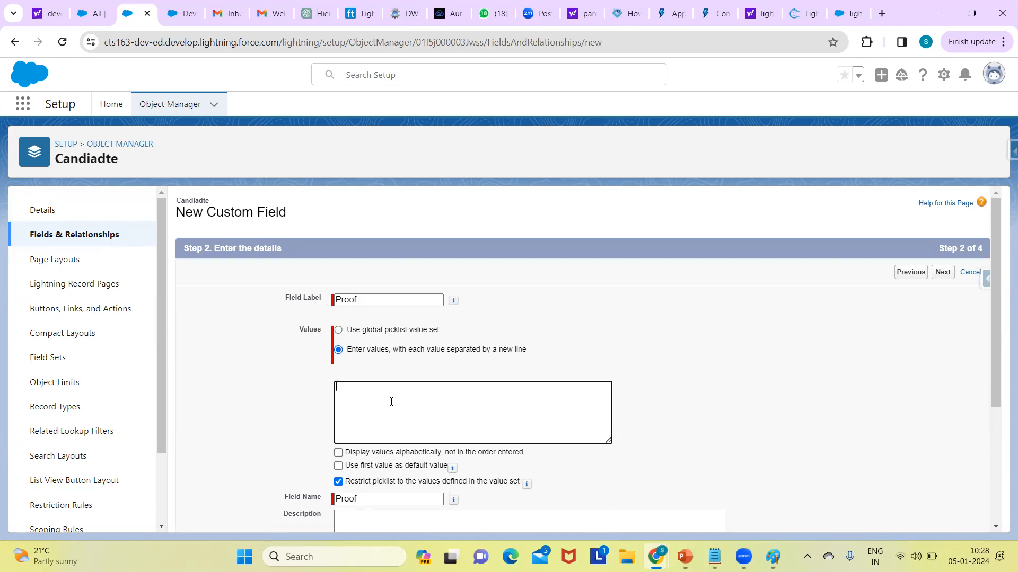
pyautogui.write('Pa')
pyautogui.write('ncard ')
pyautogui.write('A')
pyautogui.write('adhar card')
pyautogui.press('Return')
pyautogui.write('Voter id')
pyautogui.press('Return')
pyautogui.write('Passport ')
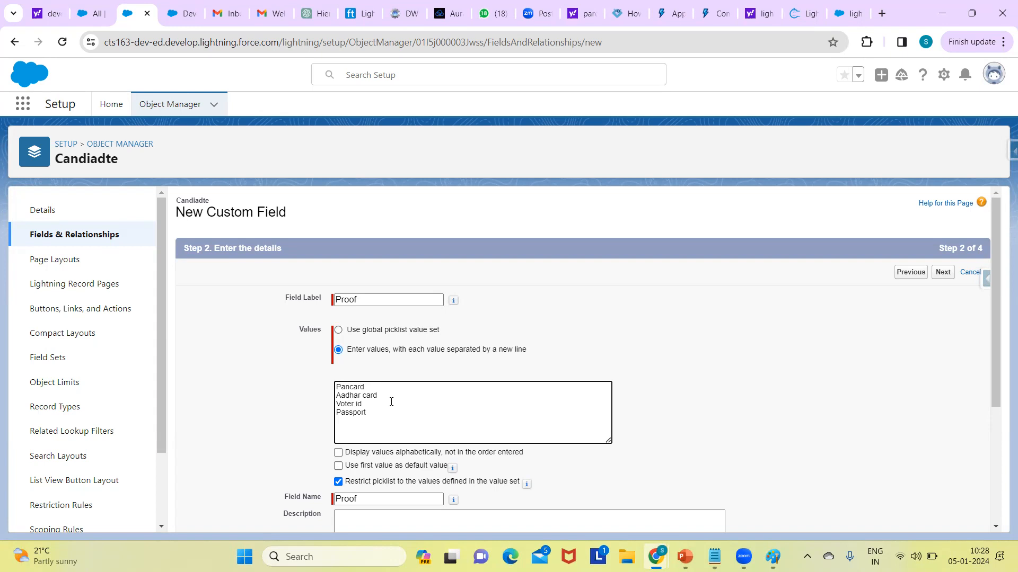
pyautogui.write('Driving license')
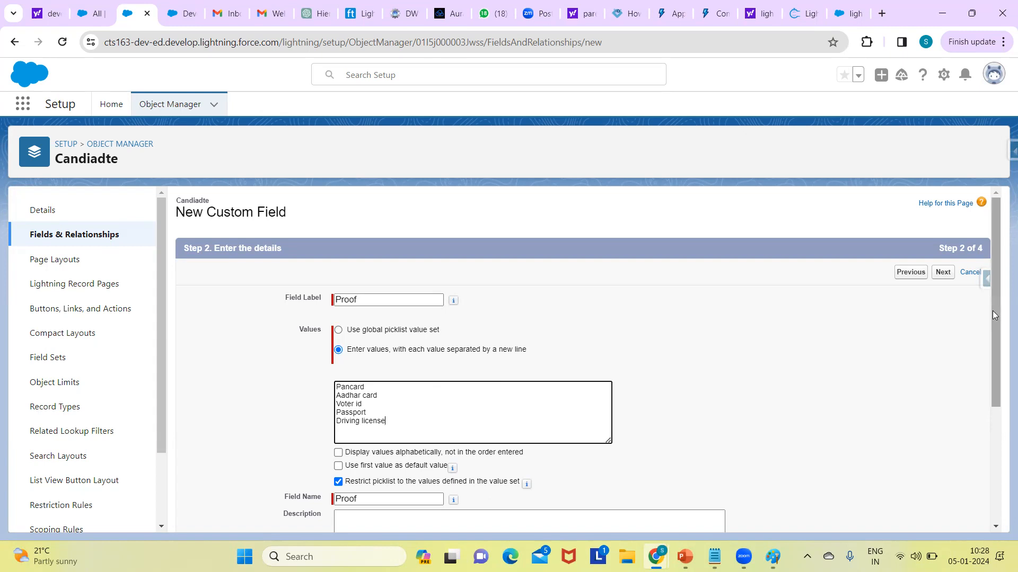
# Step: Keep the default field-level security and page layout for Proof, and save it to start another new field
pyautogui.moveTo(995, 345); pyautogui.dragTo(980, 252)
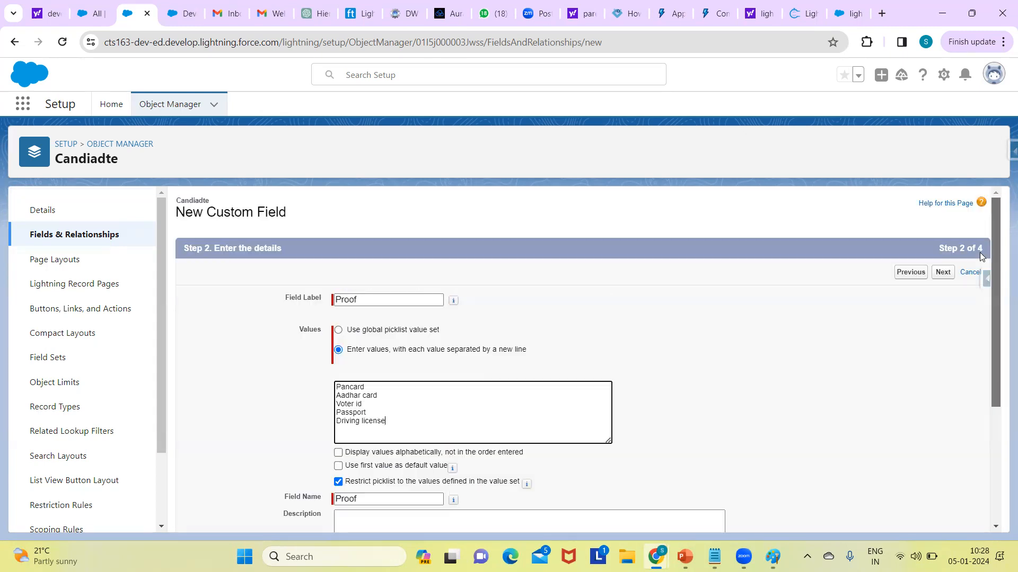
pyautogui.click(943, 272)
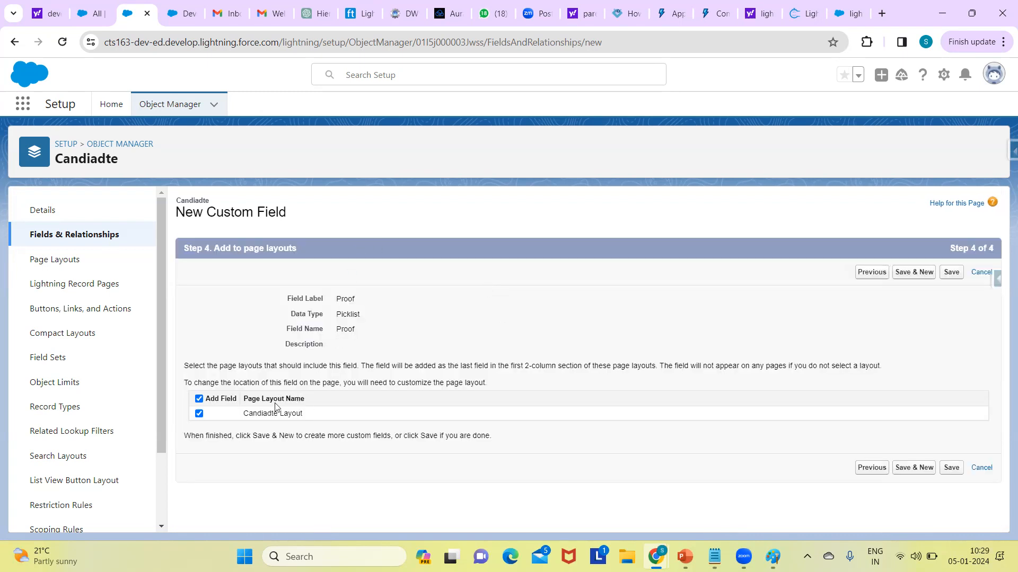
pyautogui.click(914, 272)
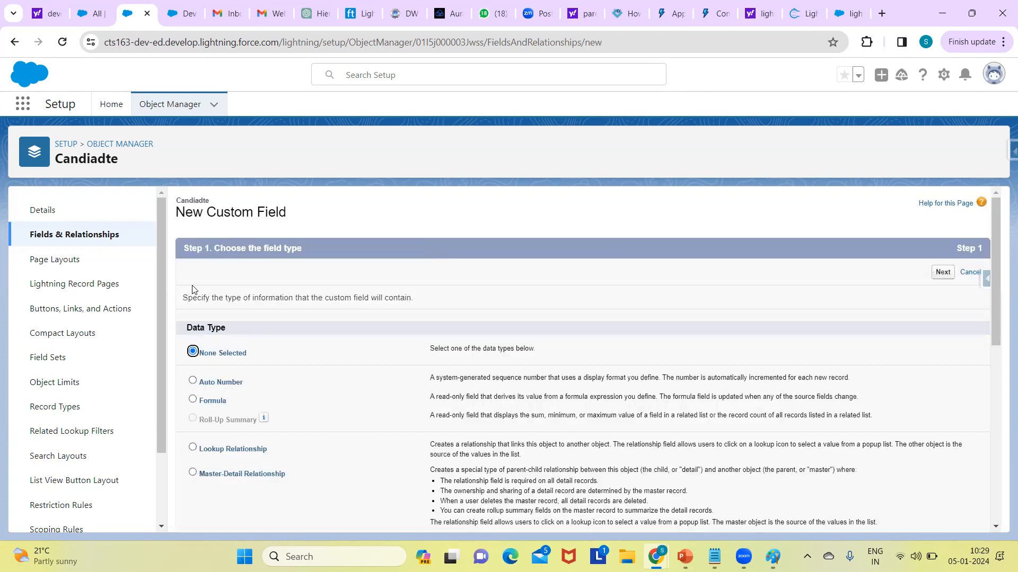
# Step: Choose Number as the new field's data type and proceed to its details
pyautogui.scroll(-2, 213, 288)
pyautogui.scroll(-5, 901, 339)
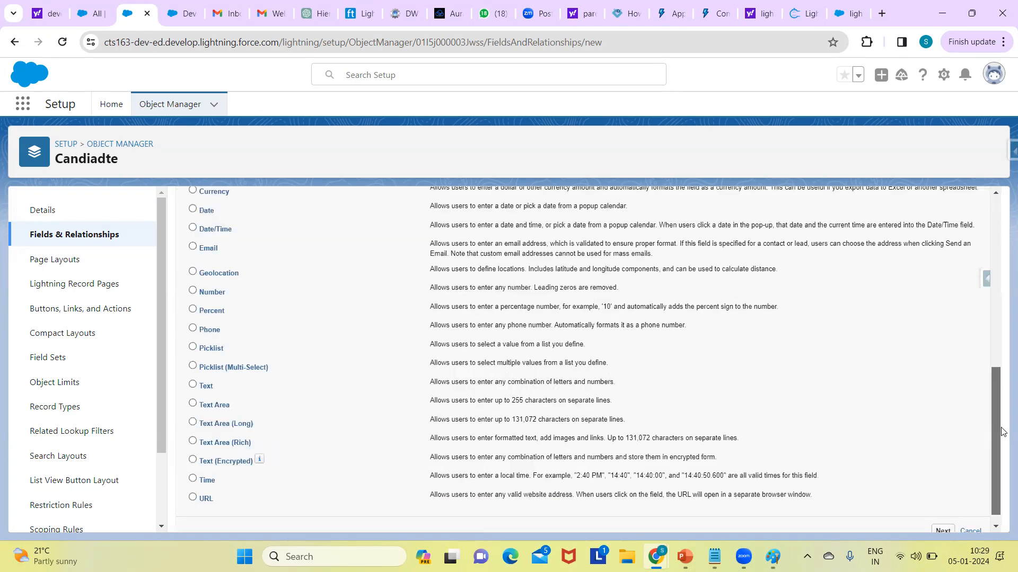
pyautogui.moveTo(997, 464); pyautogui.dragTo(998, 489)
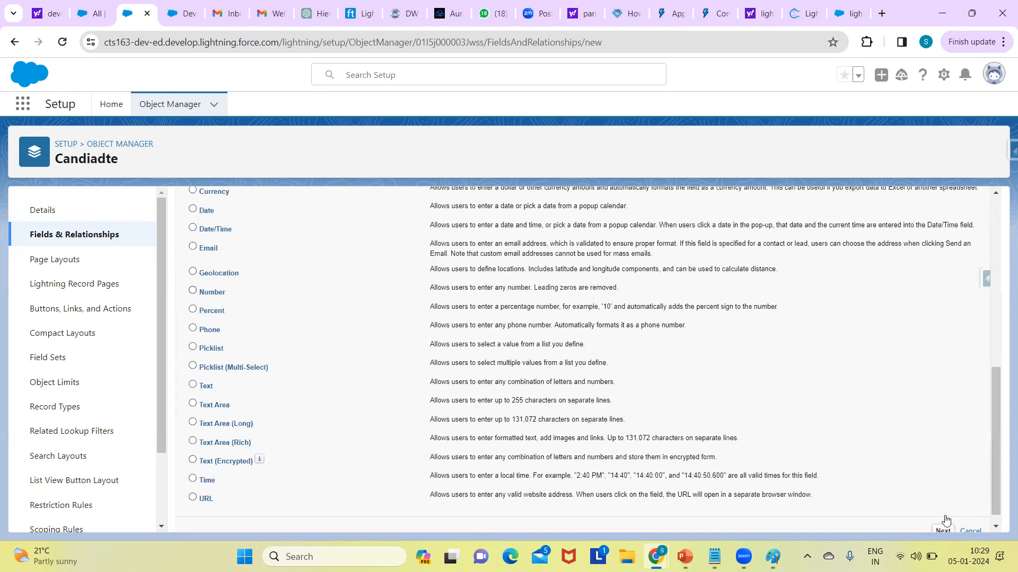
pyautogui.click(942, 517)
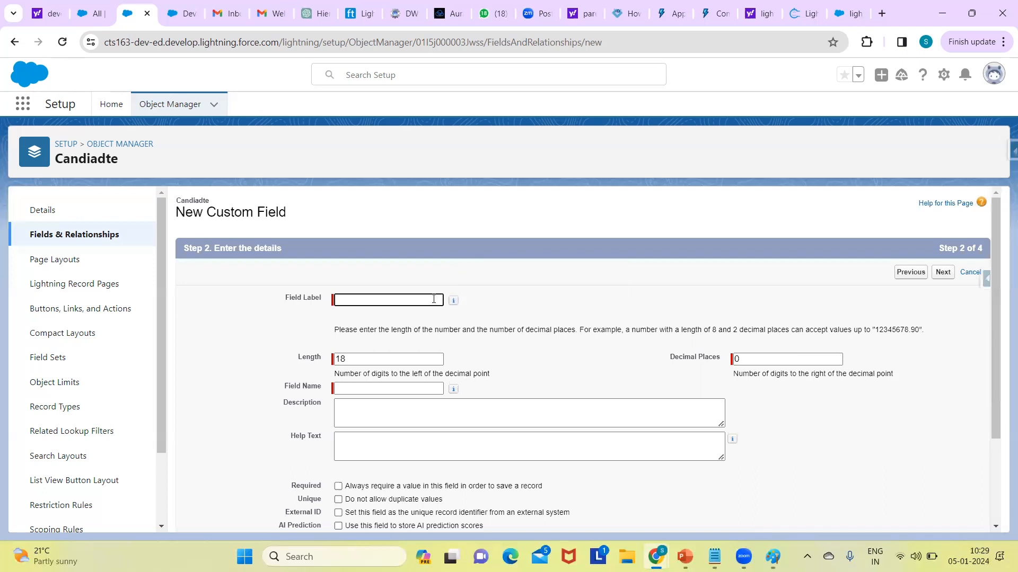
# Step: Label the new number field Age and go to its length setting
pyautogui.click(433, 299)
pyautogui.write('Age')
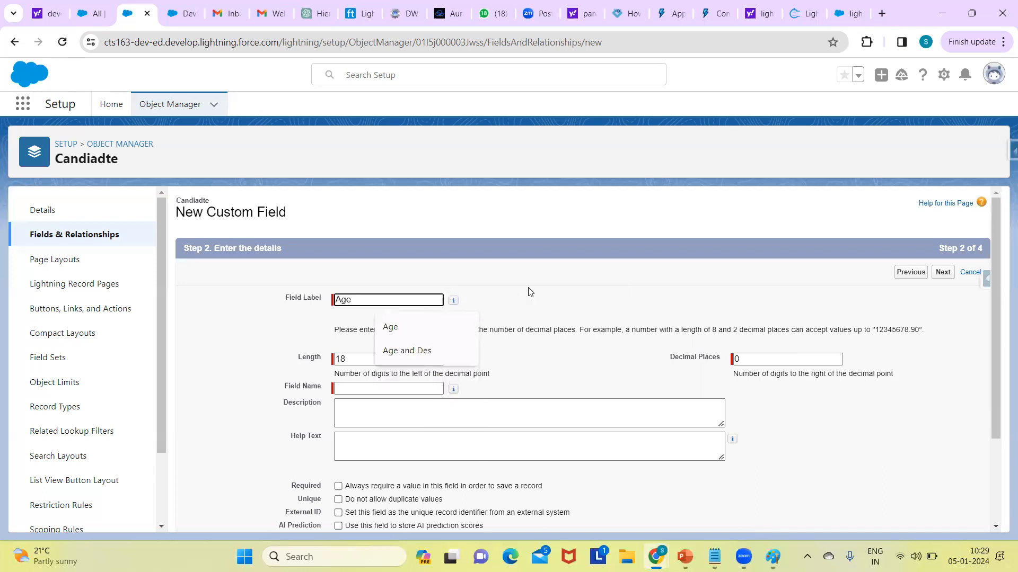
pyautogui.click(453, 300)
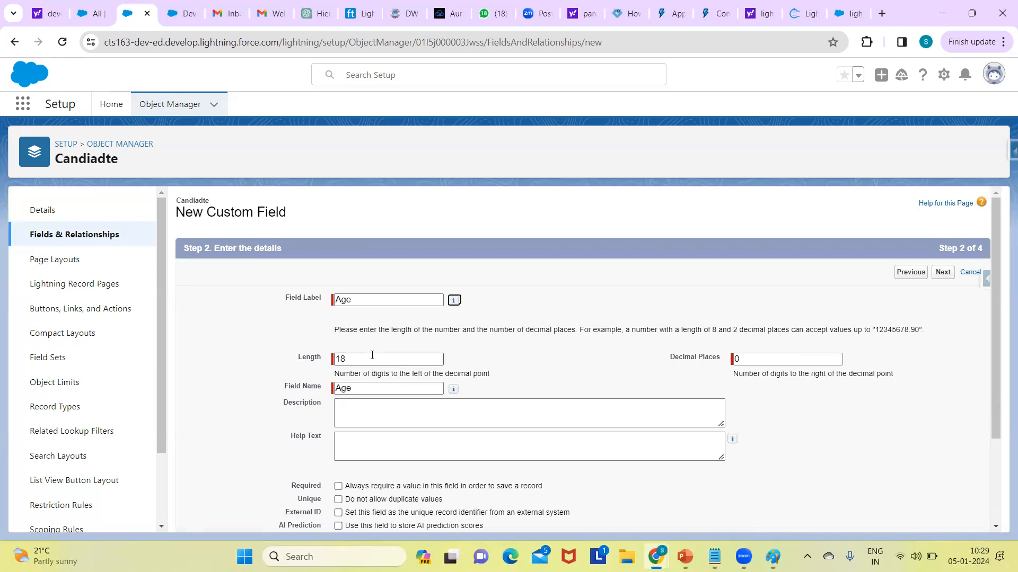
pyautogui.click(412, 362)
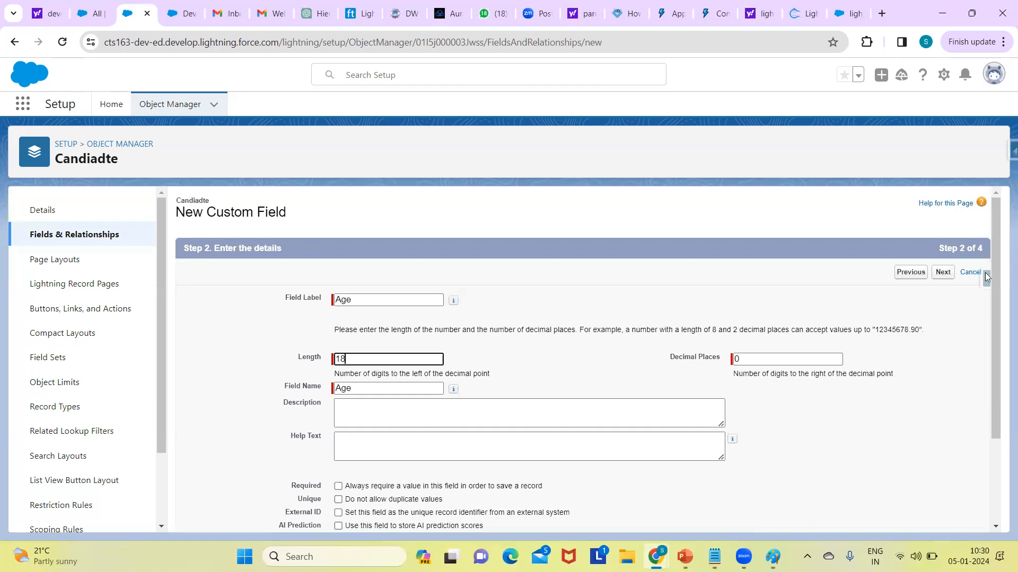
# Step: Keep the Age field's length at 18 with 0 decimal places and the default field-level security and page layout, and save it
pyautogui.scroll(-3, 1002, 392)
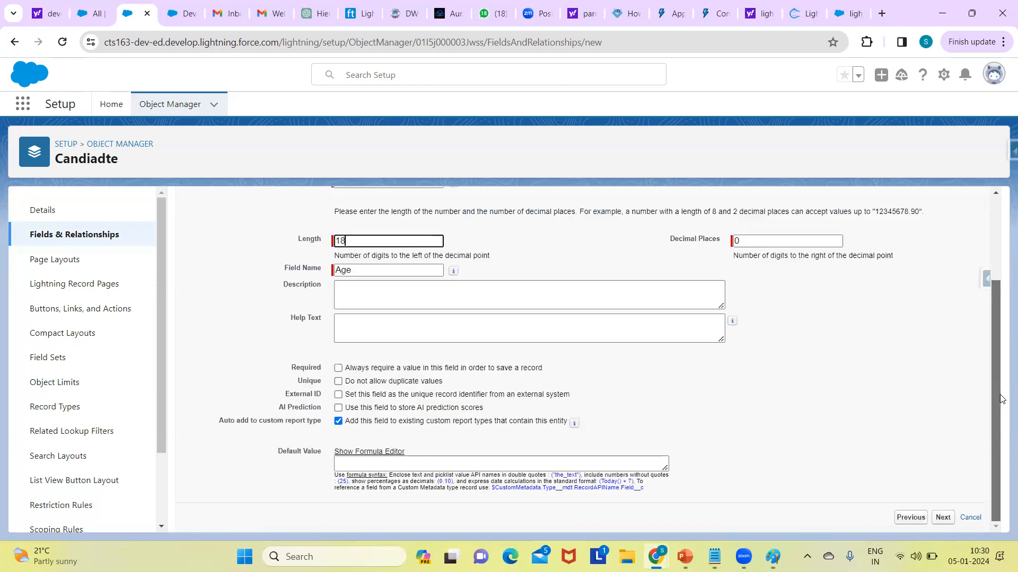
pyautogui.scroll(2, 986, 315)
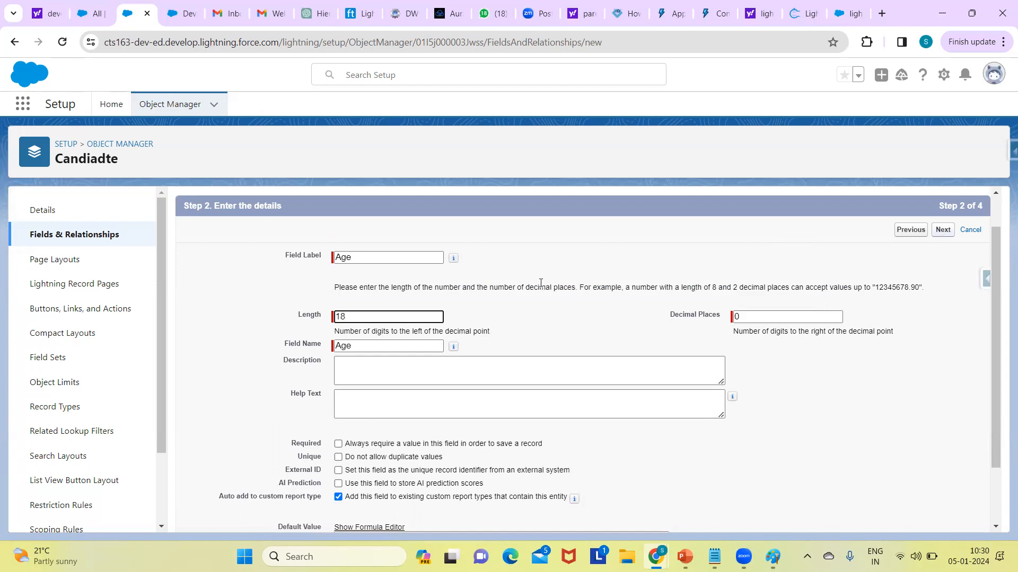
pyautogui.click(942, 231)
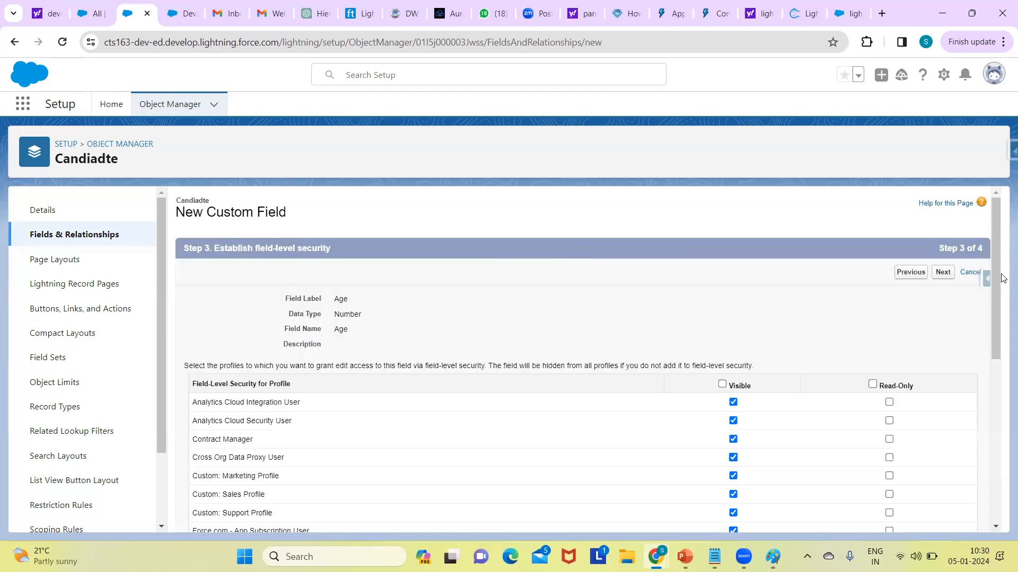
pyautogui.scroll(-4, 999, 373)
pyautogui.scroll(4, 999, 374)
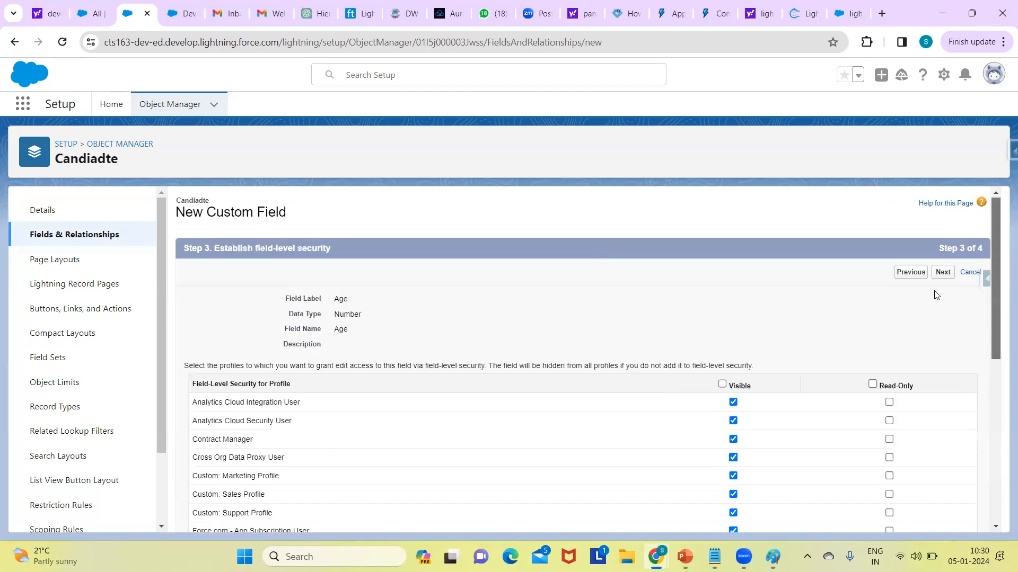
pyautogui.click(941, 274)
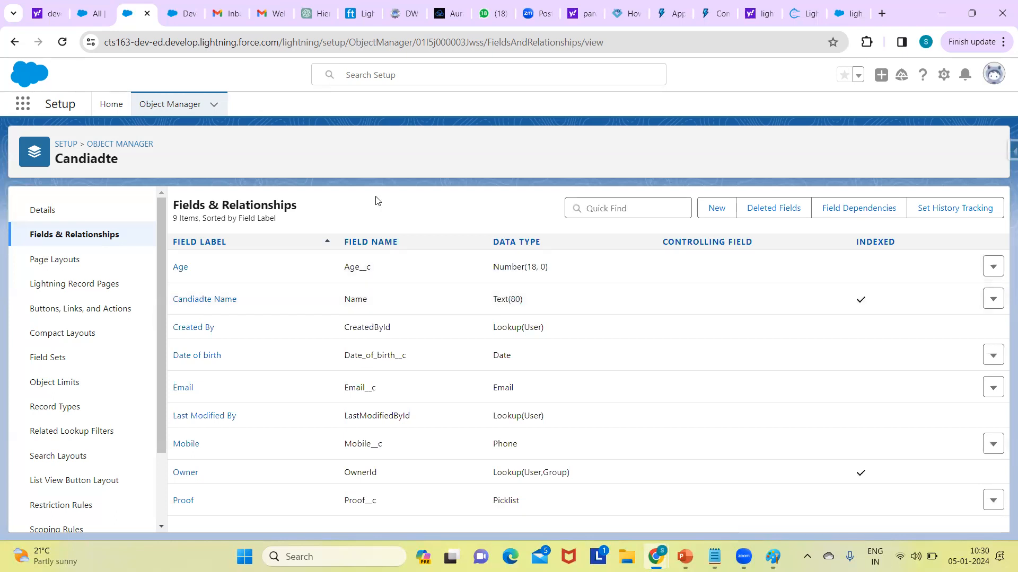
# Step: Switch to the Recruiting app, reload the Candiadtes list, check the fields on the new record form, and close it unsaved
pyautogui.click(92, 16)
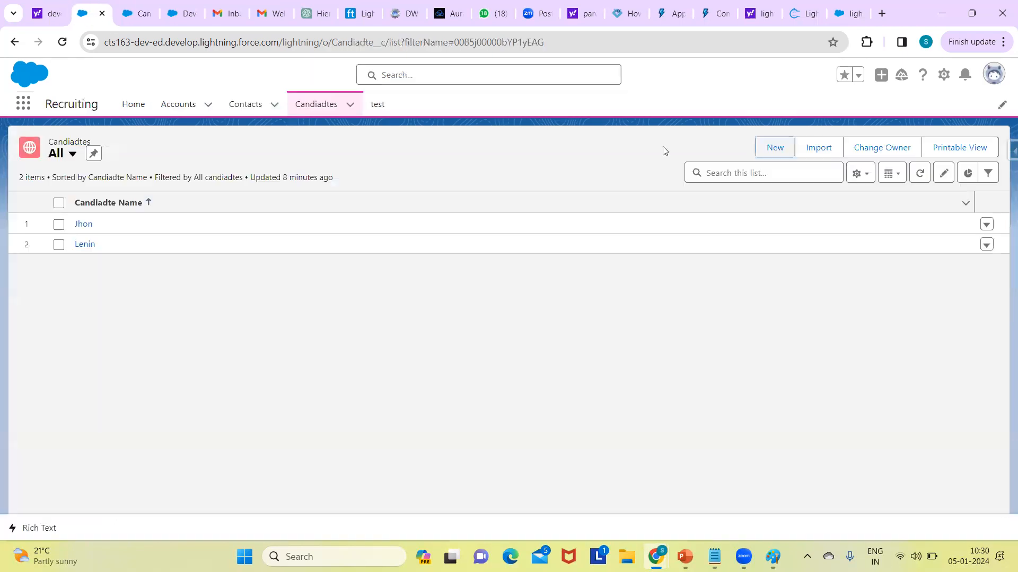
pyautogui.click(303, 45)
pyautogui.press('Return')
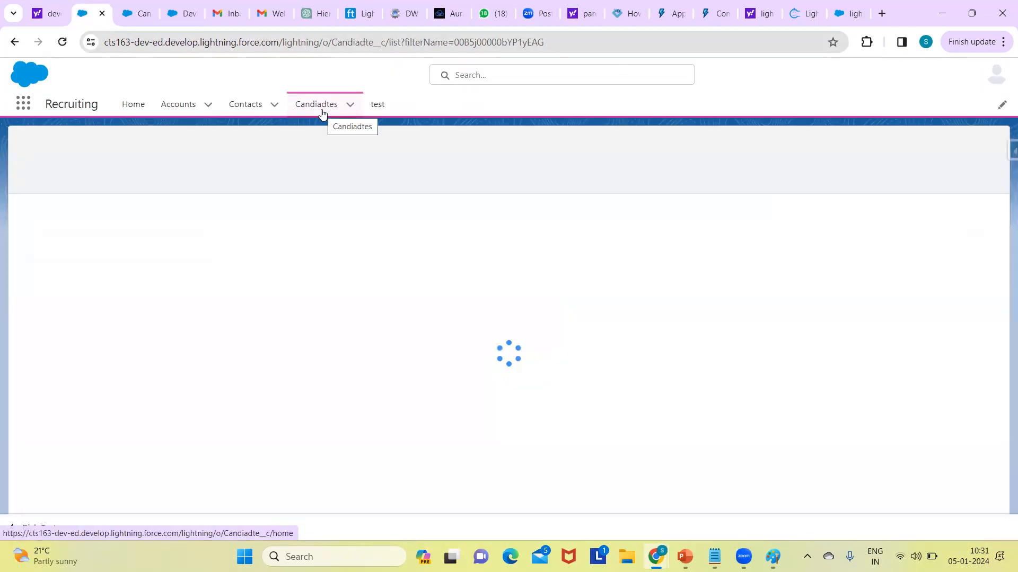
pyautogui.click(321, 113)
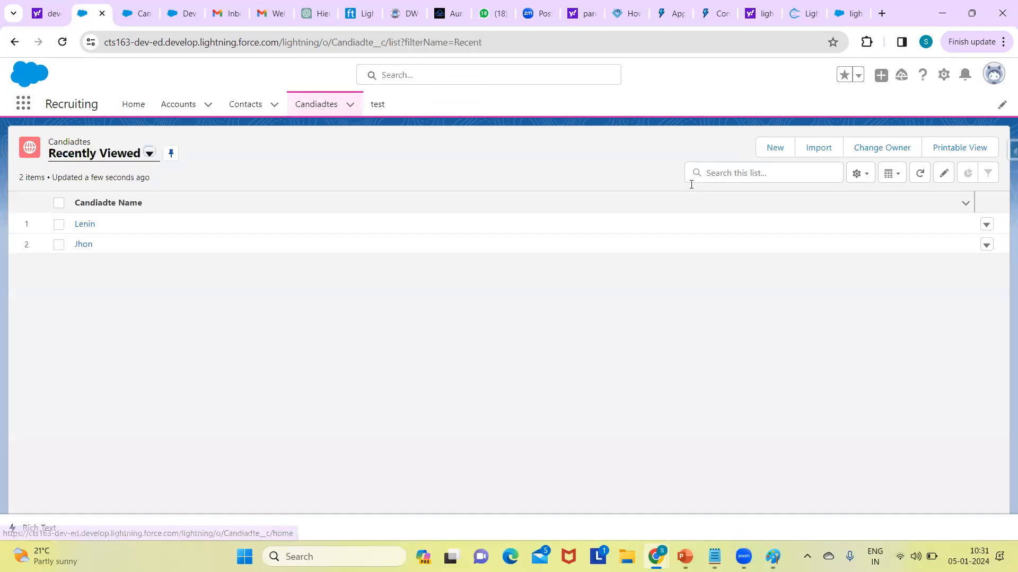
pyautogui.click(848, 148)
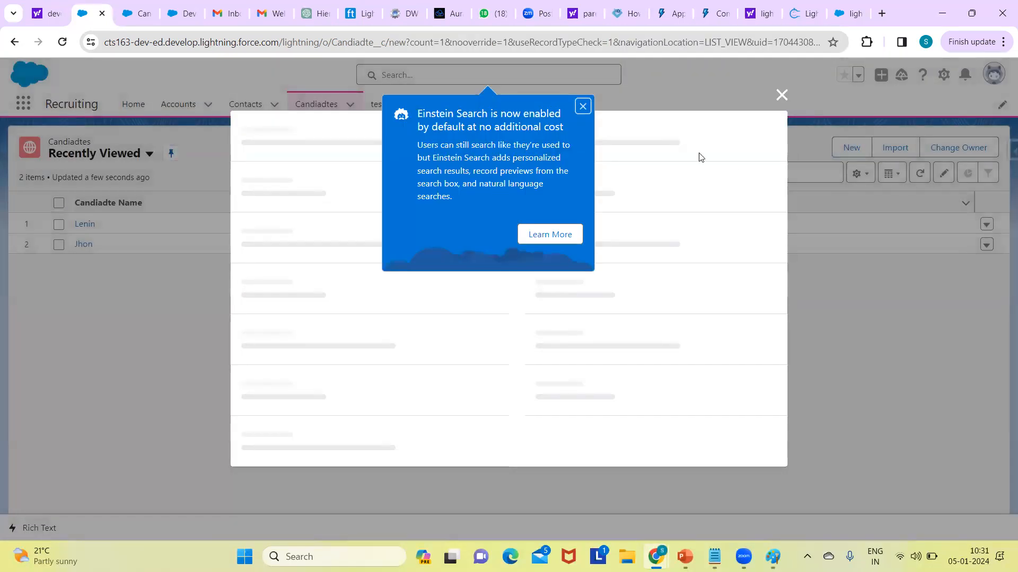
pyautogui.click(582, 108)
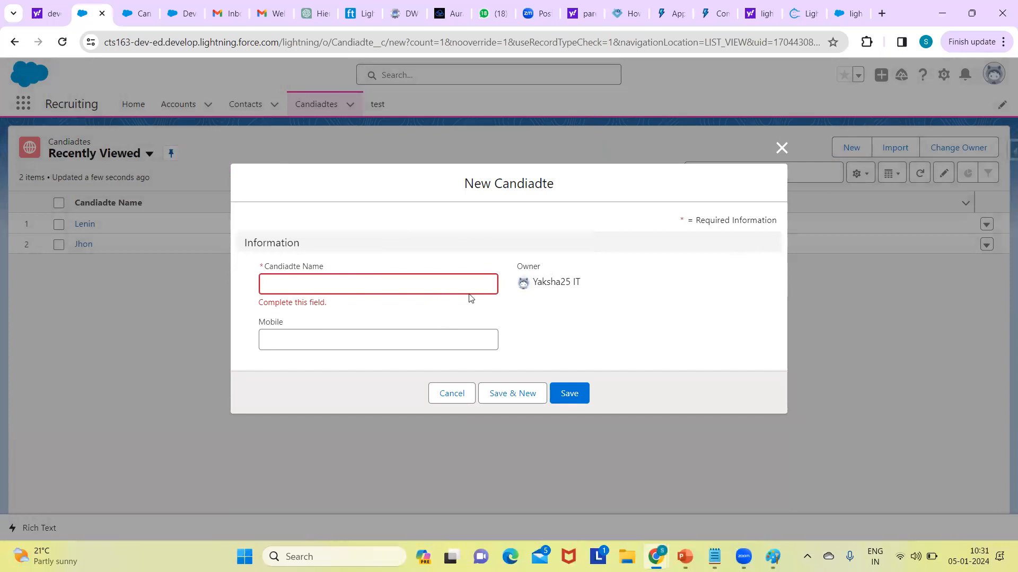
pyautogui.click(773, 150)
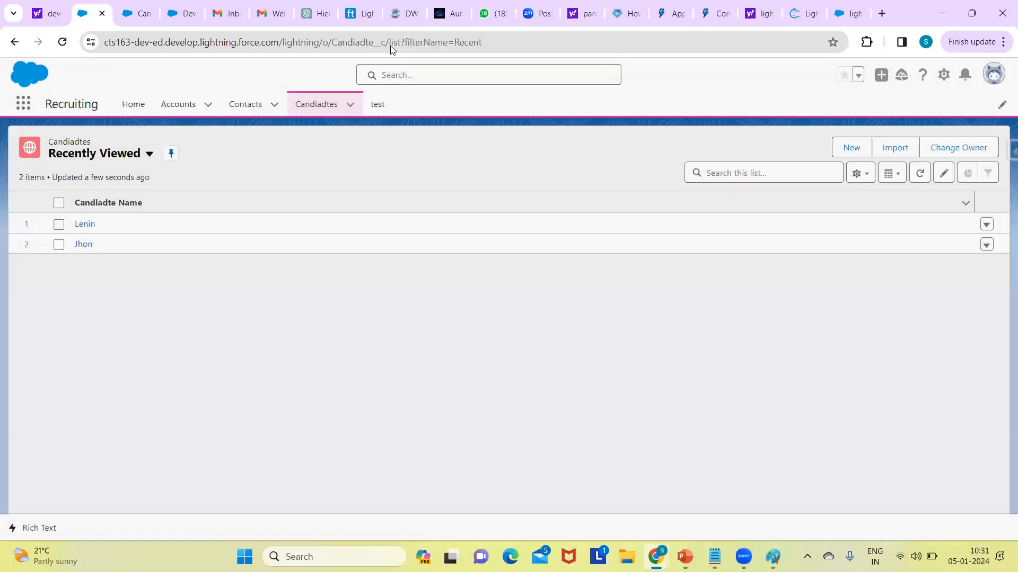
# Step: Reopen the new Candiadte form to recheck its fields and close it without saving
pyautogui.click(329, 104)
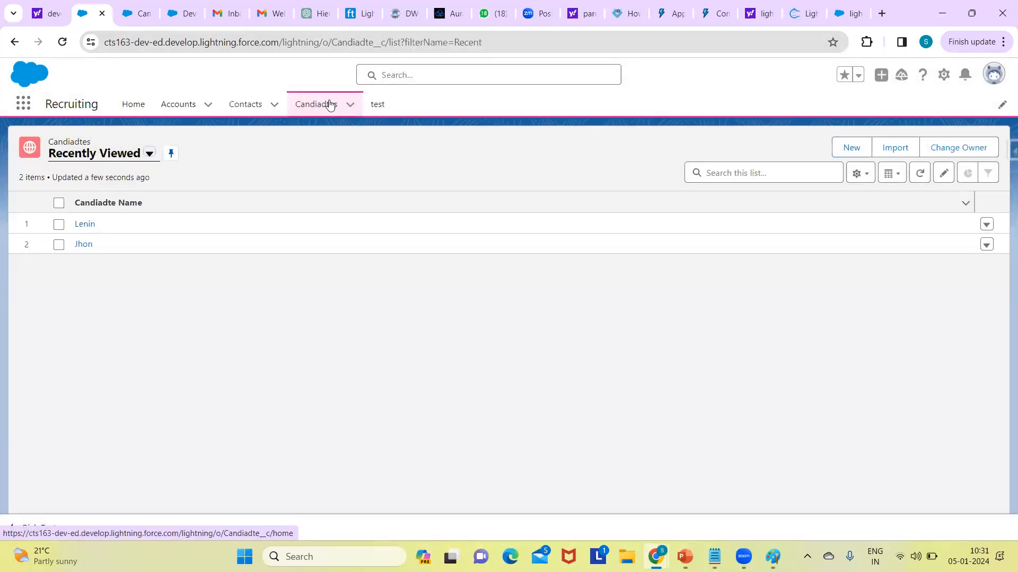
pyautogui.click(851, 141)
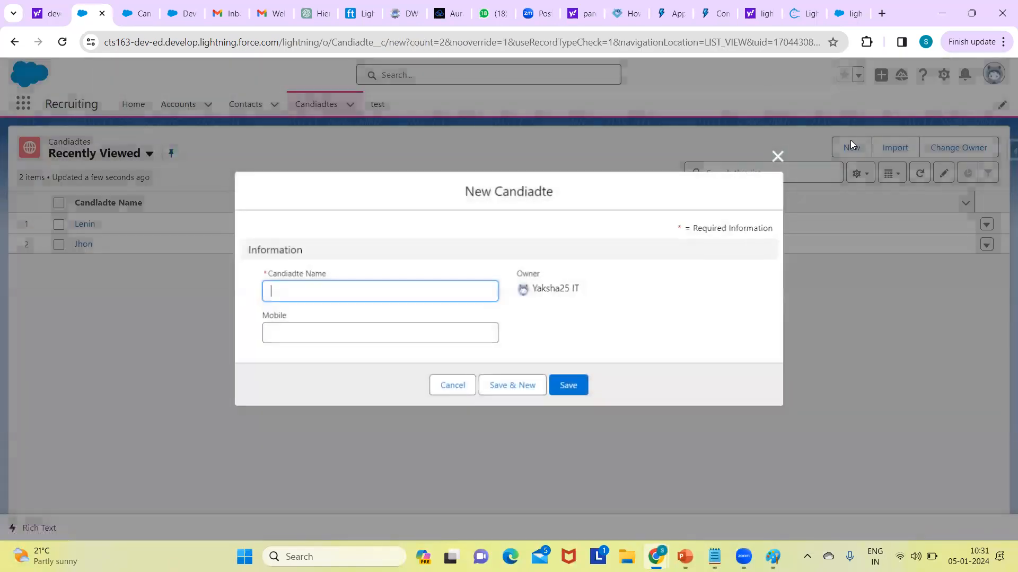
pyautogui.click(777, 155)
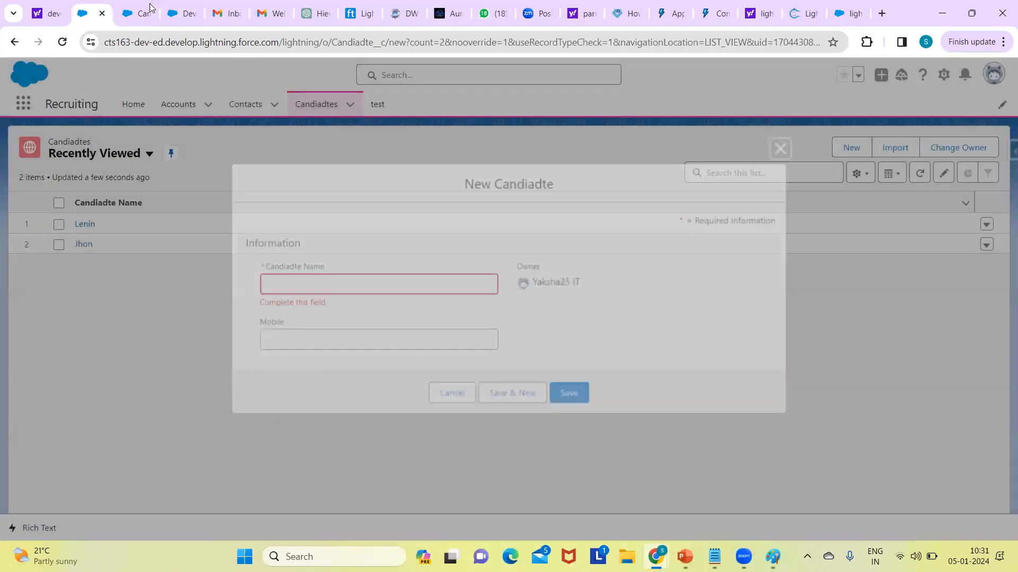
# Step: Compare the Candiadte object's field list in Setup with the fields on the new record form, and cancel the form
pyautogui.click(130, 10)
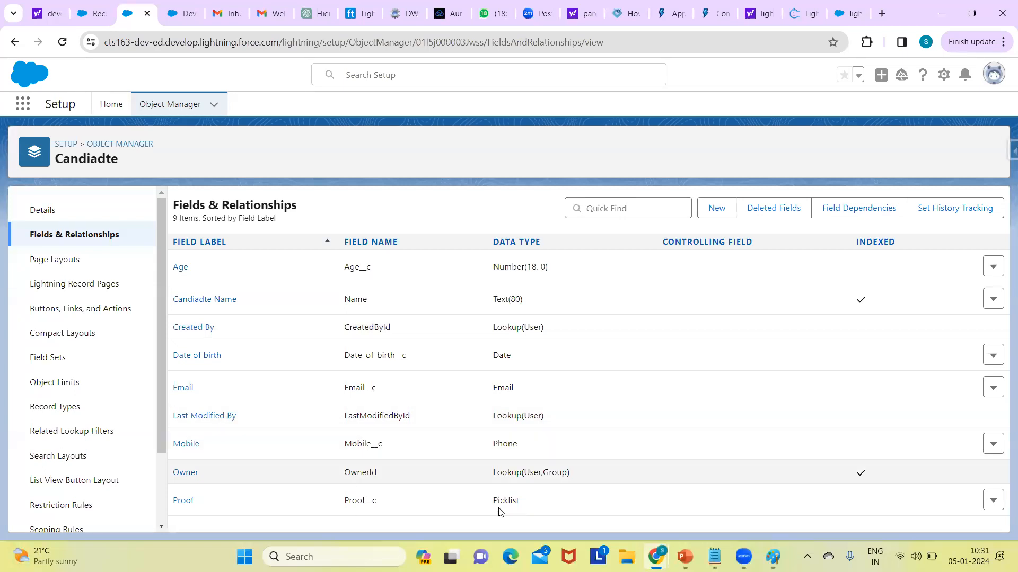
pyautogui.click(172, 18)
pyautogui.click(91, 15)
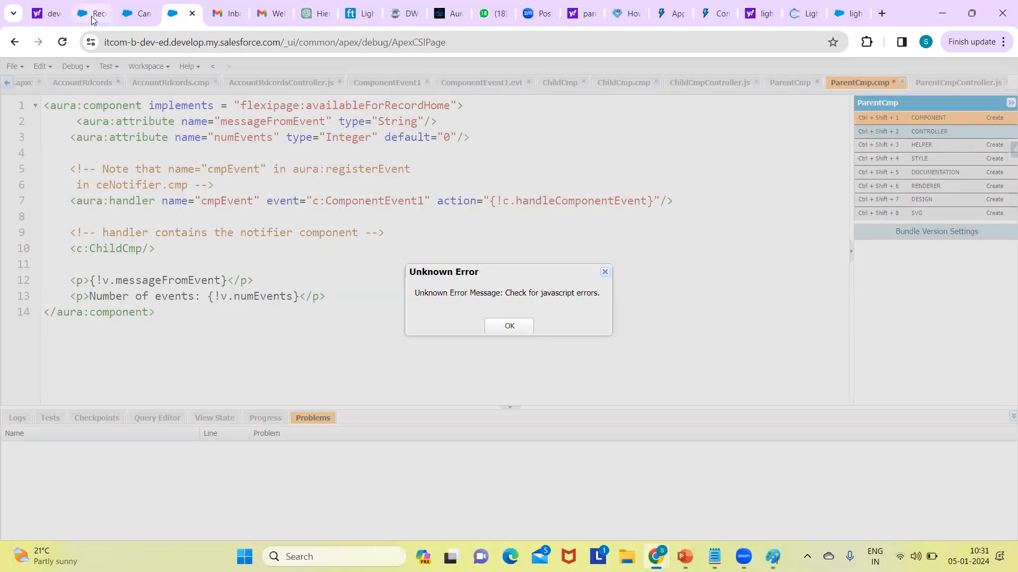
pyautogui.click(194, 43)
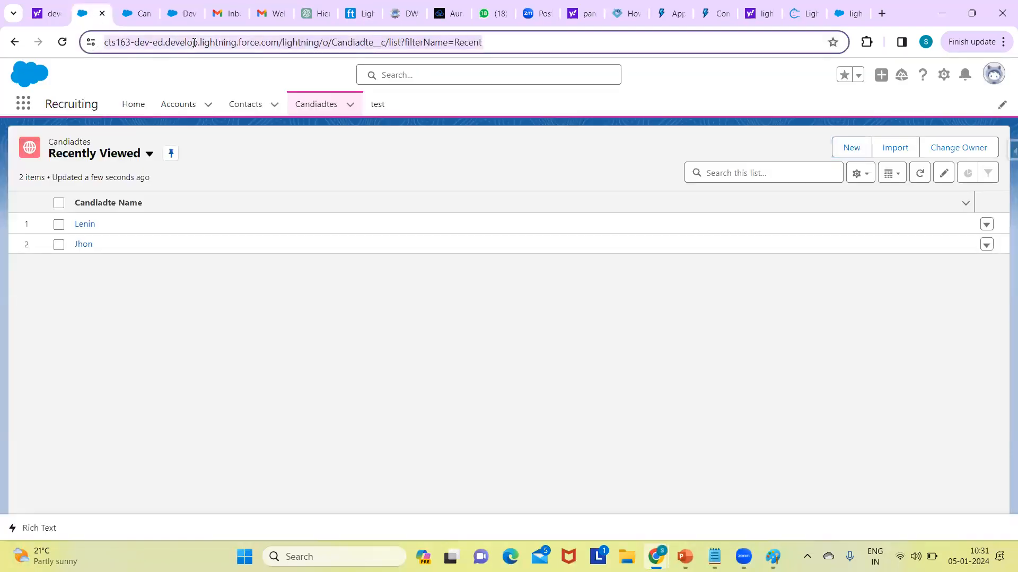
pyautogui.click(326, 105)
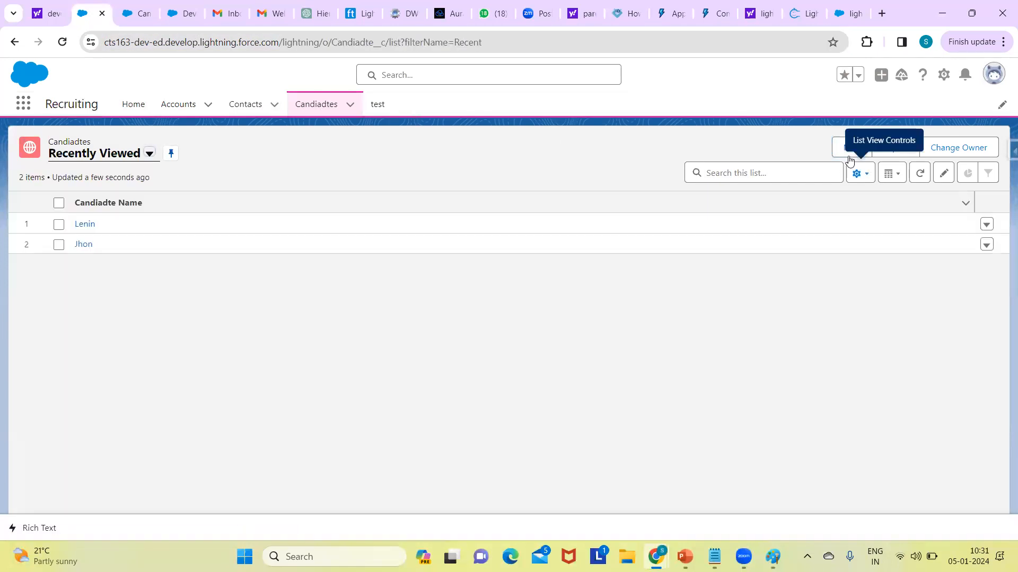
pyautogui.click(847, 150)
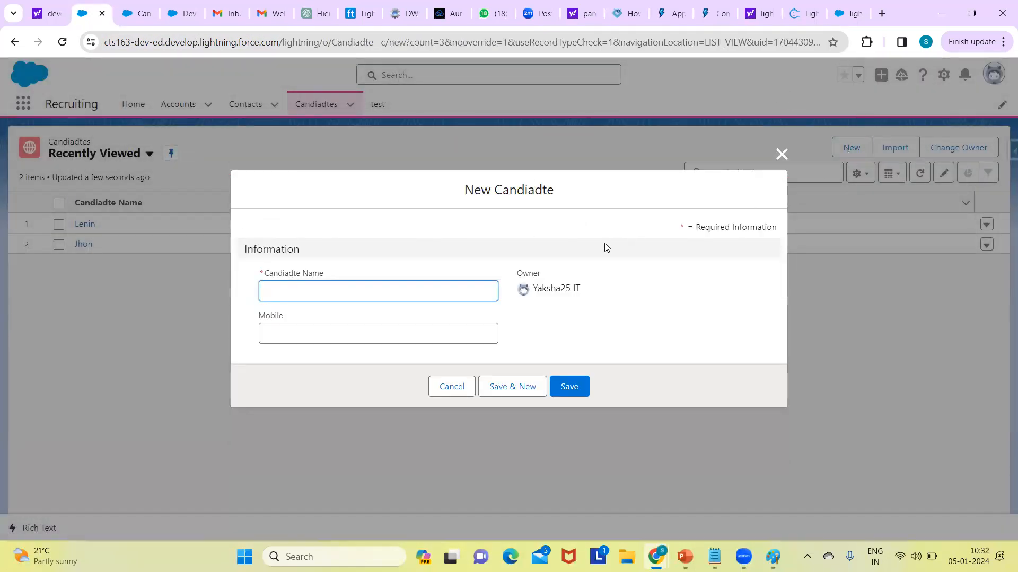
pyautogui.click(606, 247)
pyautogui.doubleClick(606, 248)
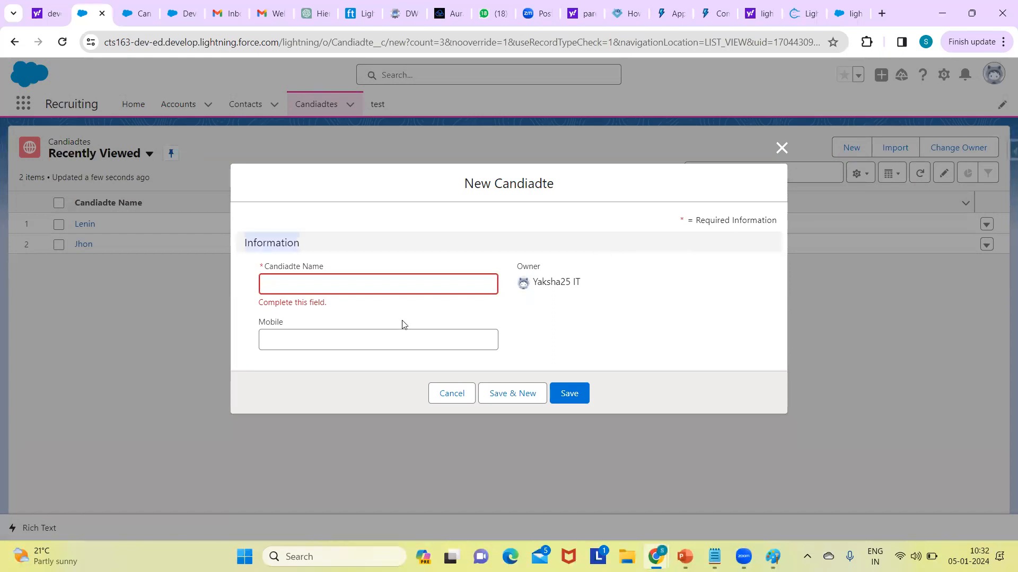
pyautogui.click(454, 395)
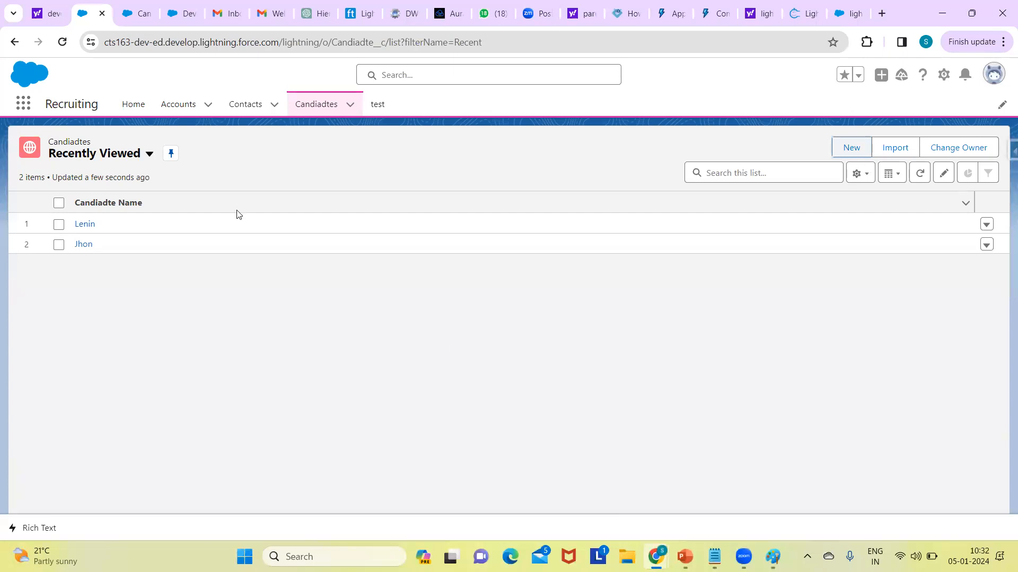
# Step: Open the Candiadte Layout page layout, check the fields in its Information section, and save the layout
pyautogui.click(133, 13)
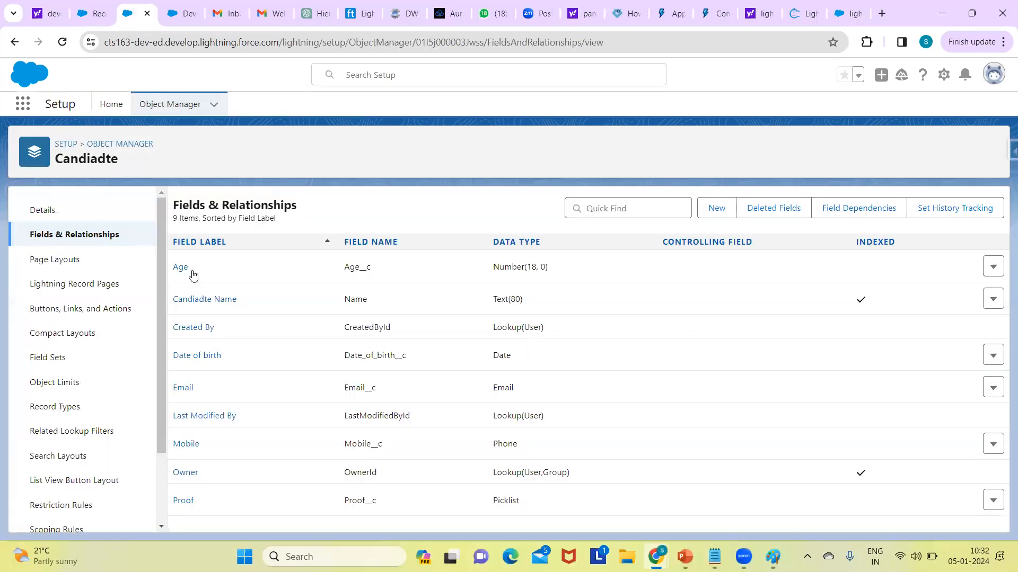
pyautogui.click(64, 264)
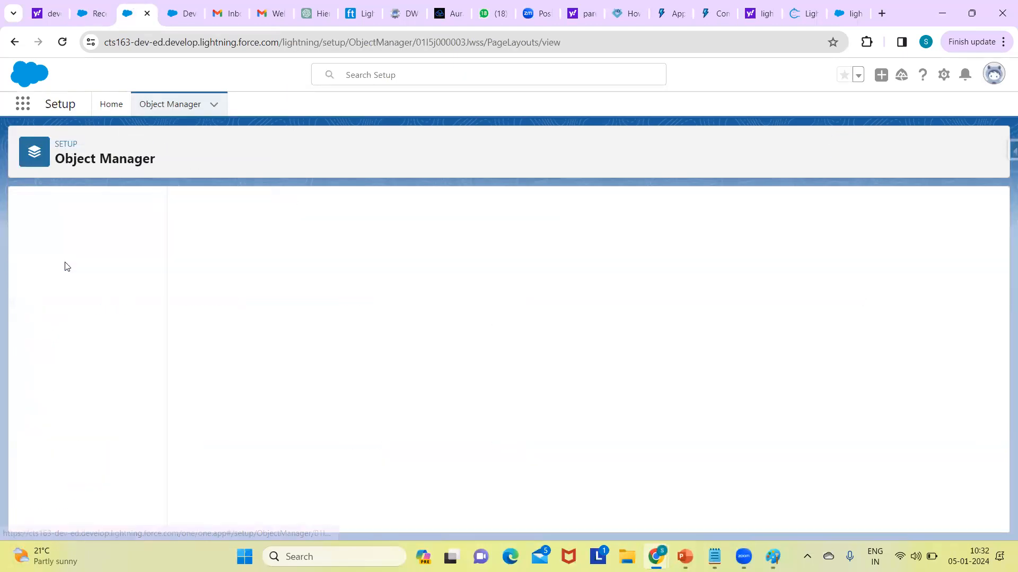
pyautogui.click(217, 268)
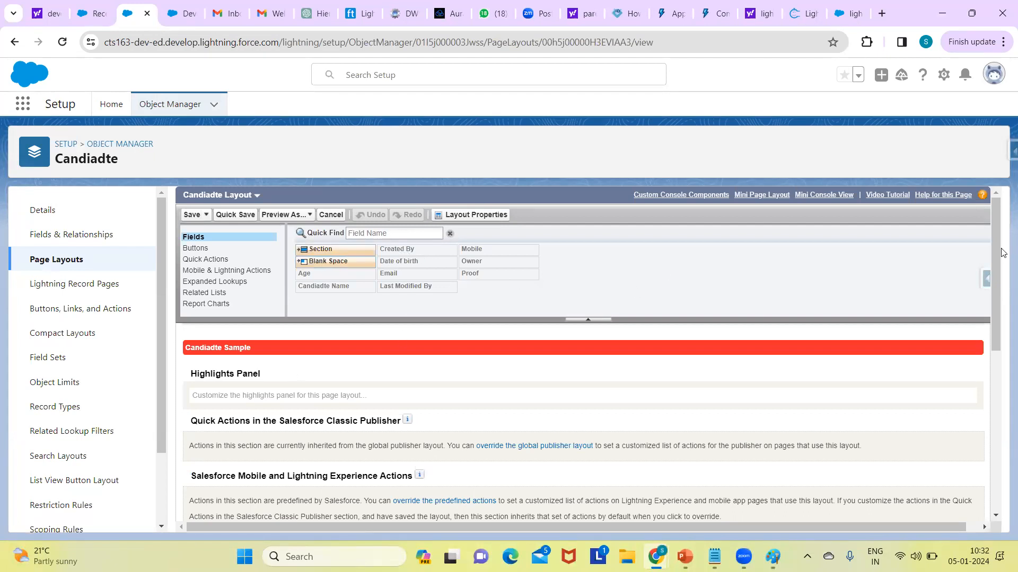
pyautogui.scroll(-4, 1003, 375)
pyautogui.scroll(-1, 1003, 375)
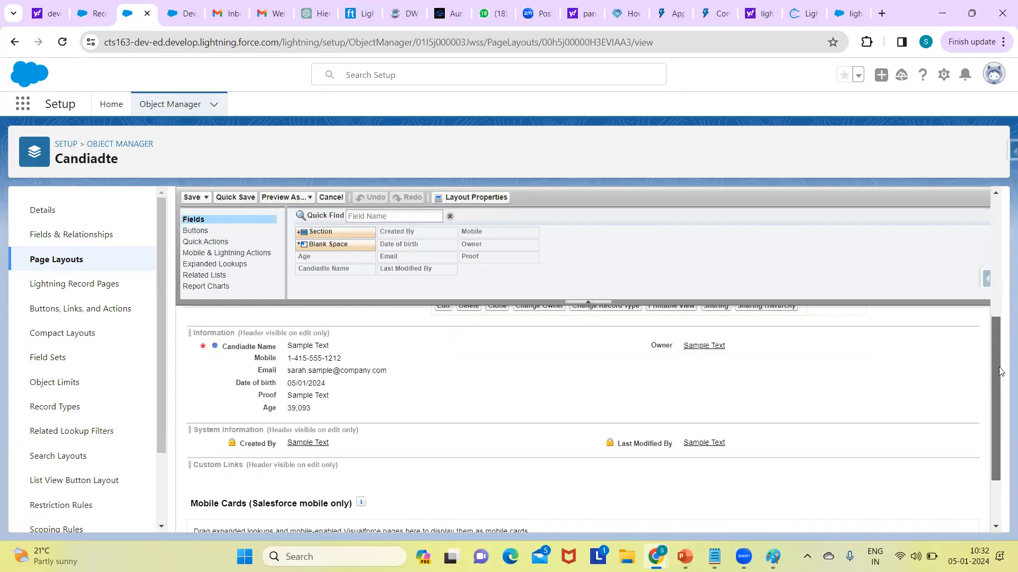
pyautogui.scroll(-1, 990, 358)
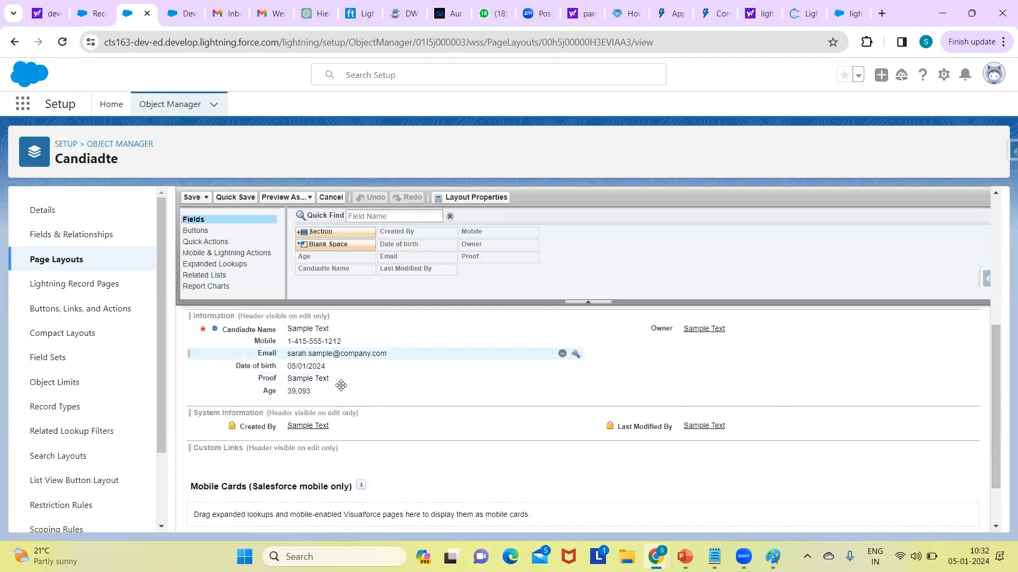
pyautogui.click(190, 197)
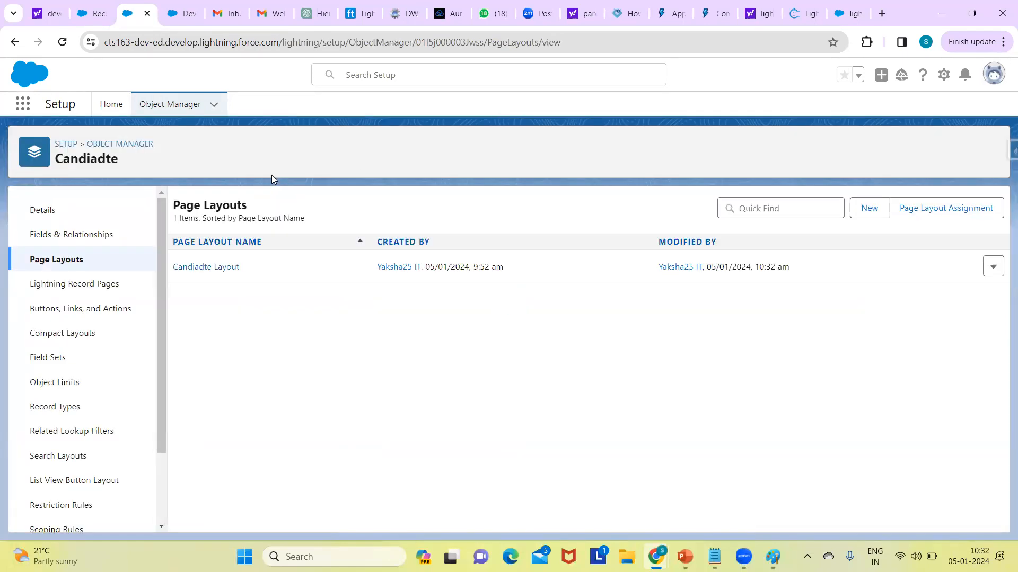
# Step: Return to the Recruiting app's Candiadtes list, reload the page, and start a new Candiadte record
pyautogui.click(180, 16)
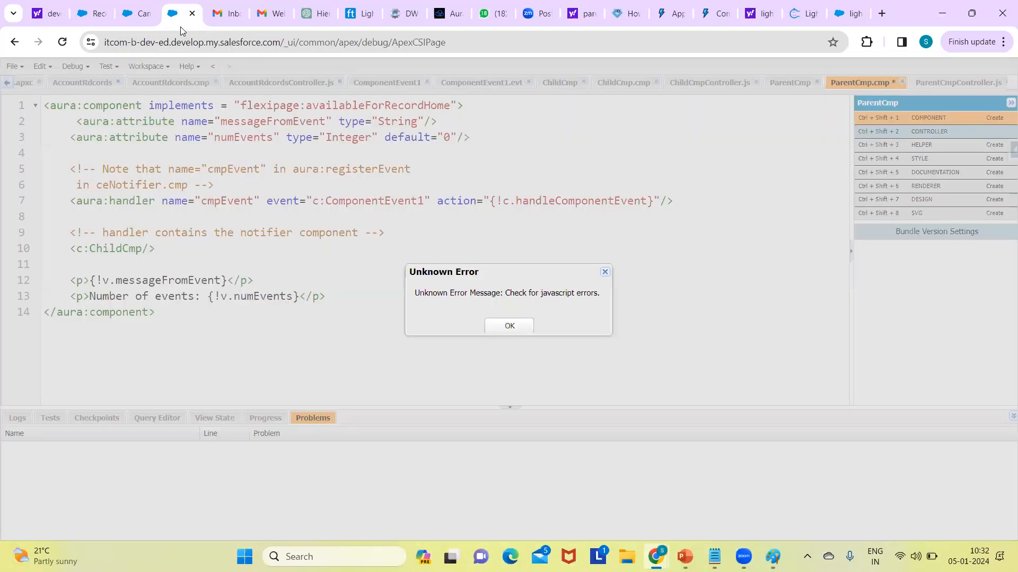
pyautogui.click(142, 17)
pyautogui.click(104, 13)
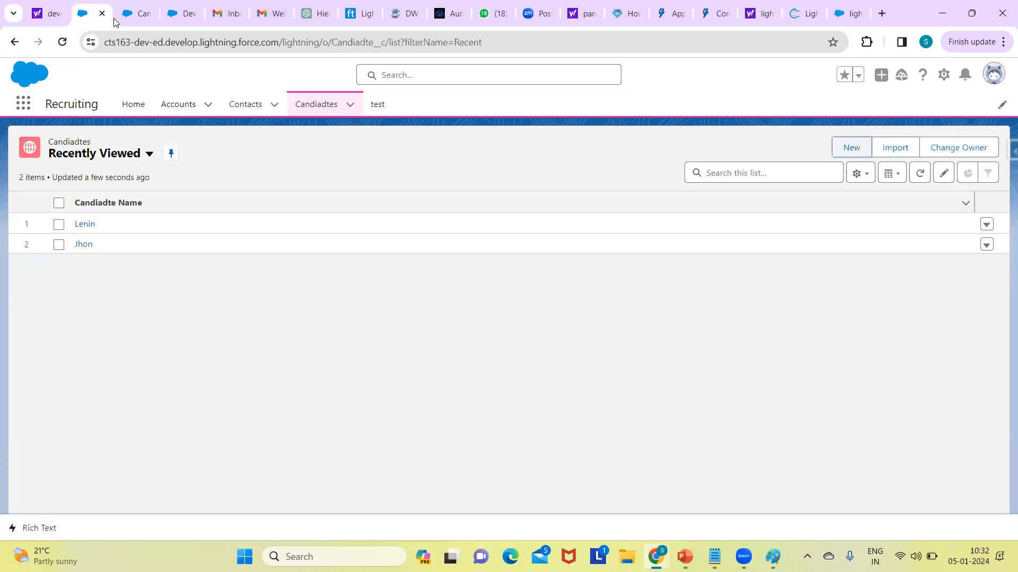
pyautogui.click(223, 38)
pyautogui.press('Return')
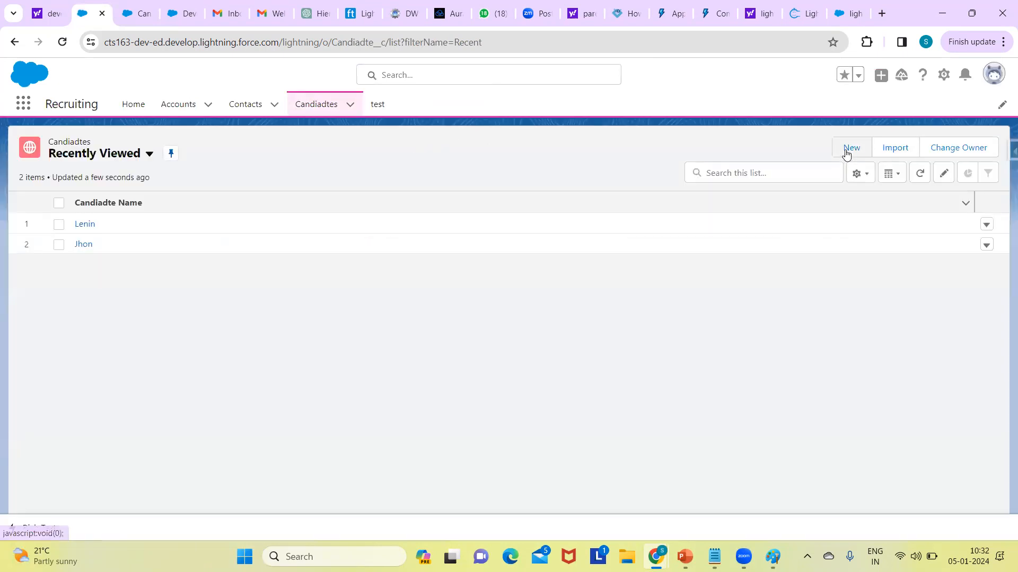
pyautogui.click(847, 151)
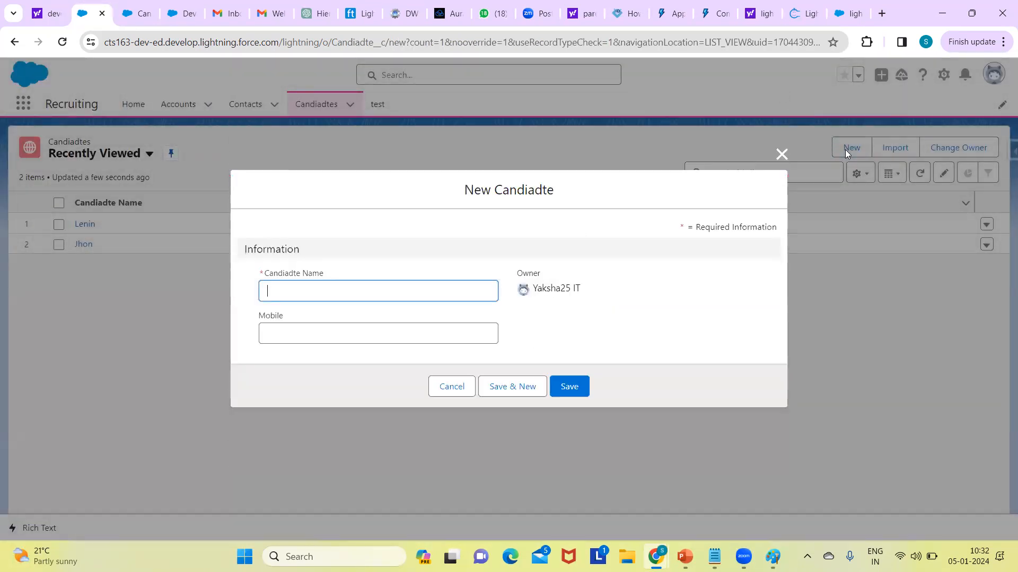
# Step: Name the new Candiadte record test12, fill in the mobile number, and save the record
pyautogui.click(426, 283)
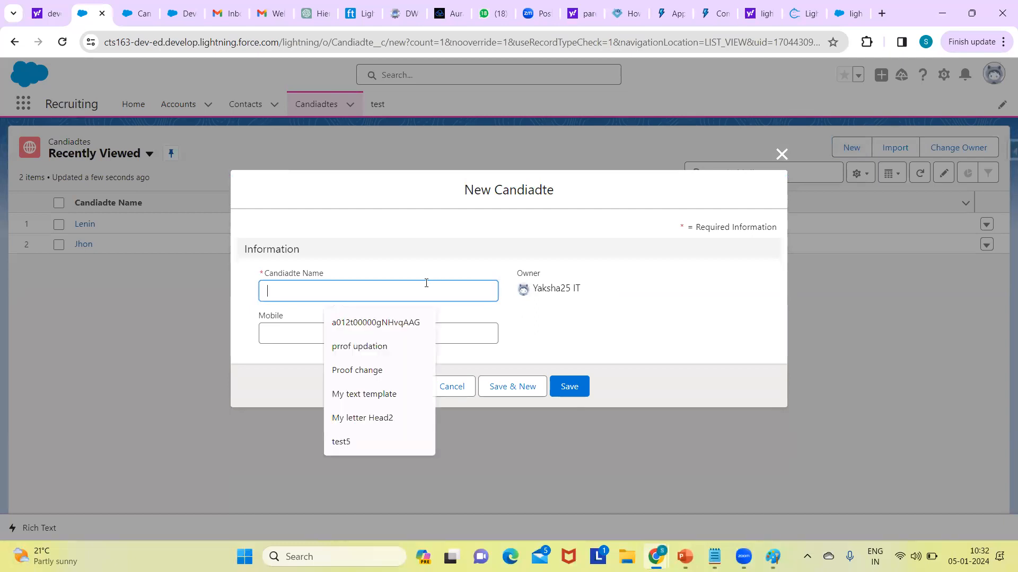
pyautogui.write('test')
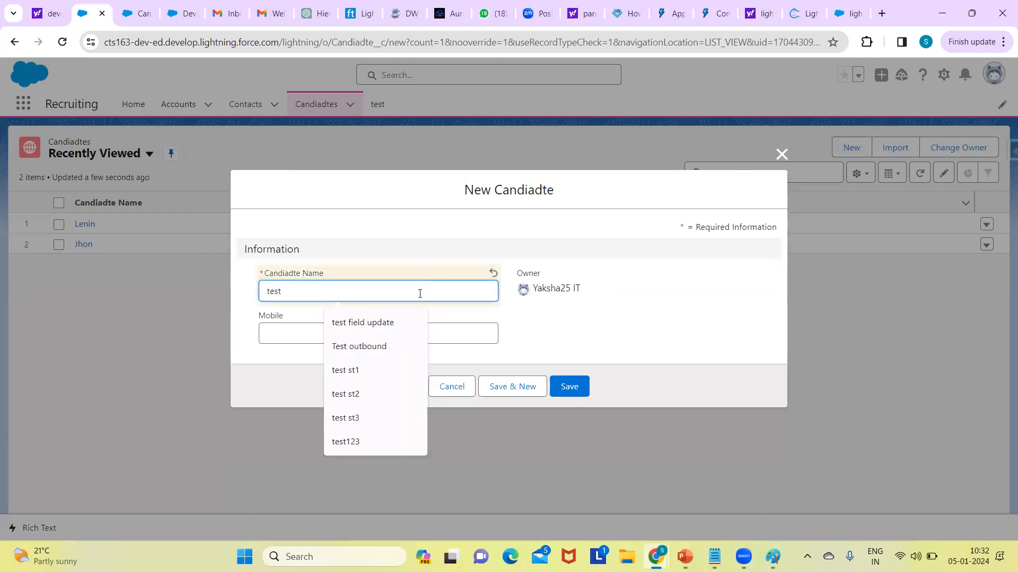
pyautogui.write('12')
pyautogui.click(285, 334)
pyautogui.write('876876876')
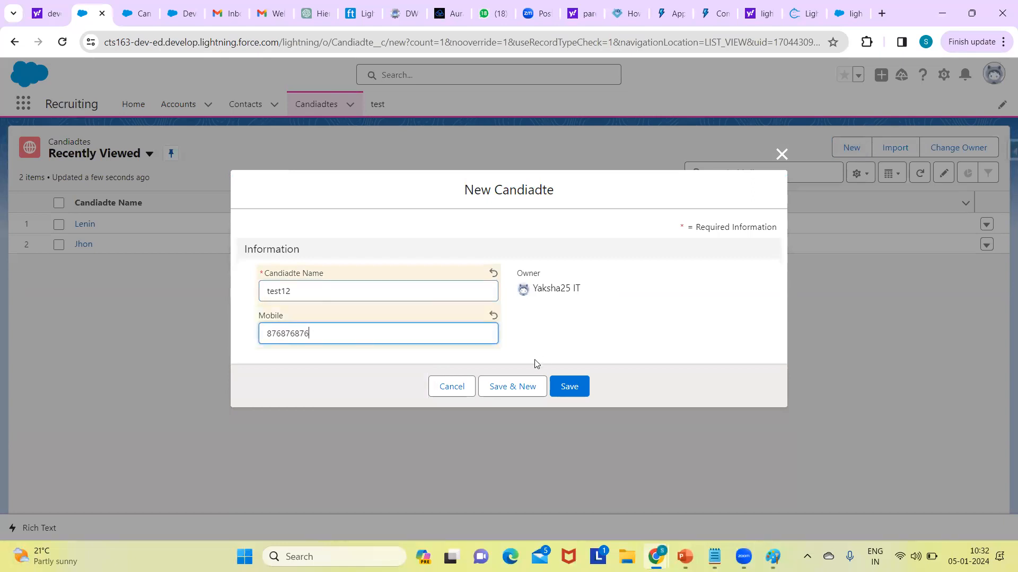
pyautogui.click(566, 392)
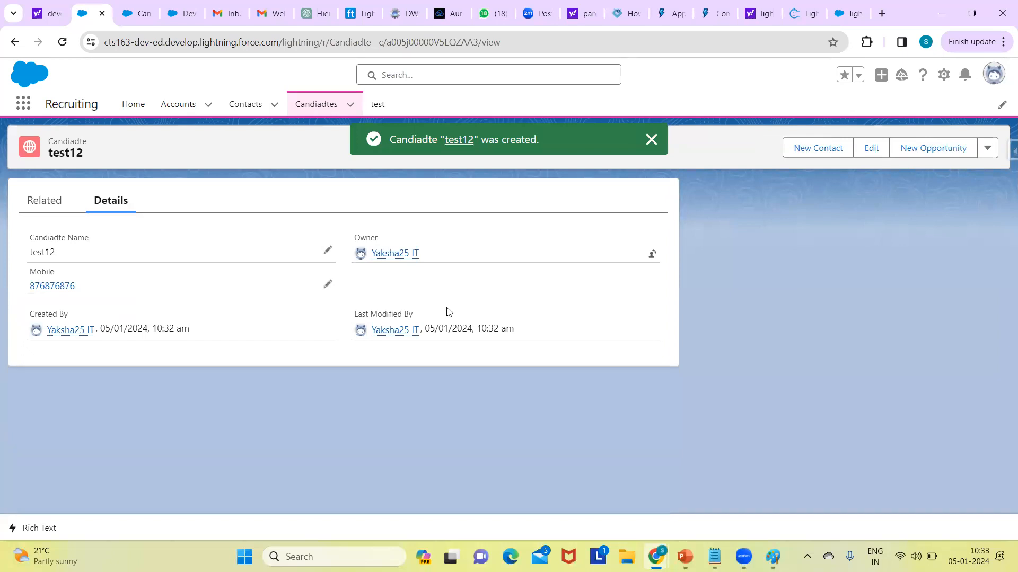
# Step: Open the test12 record page in Lightning App Builder, check the fields in its Details section, and leave without saving
pyautogui.click(649, 141)
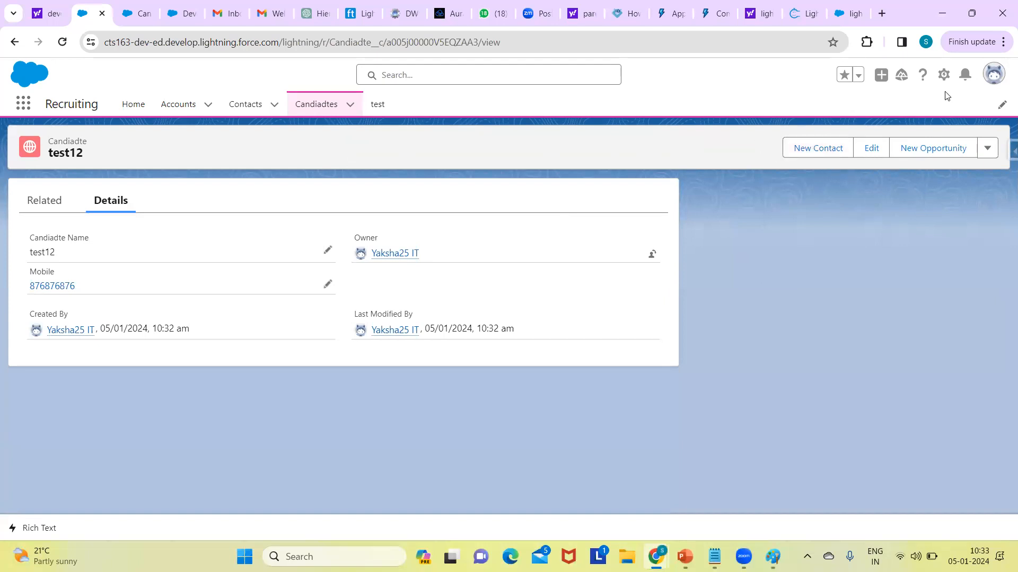
pyautogui.click(943, 75)
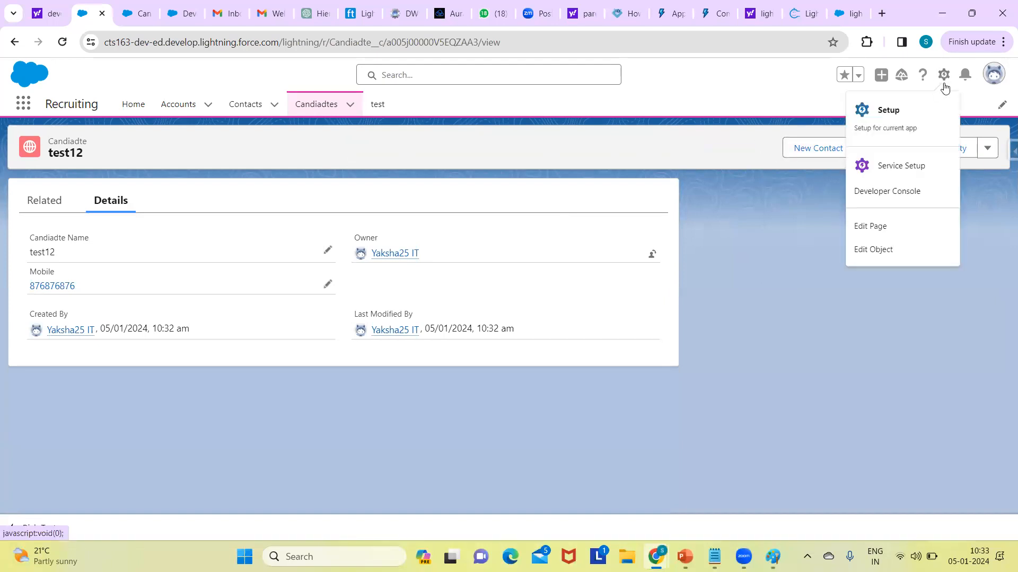
pyautogui.click(881, 234)
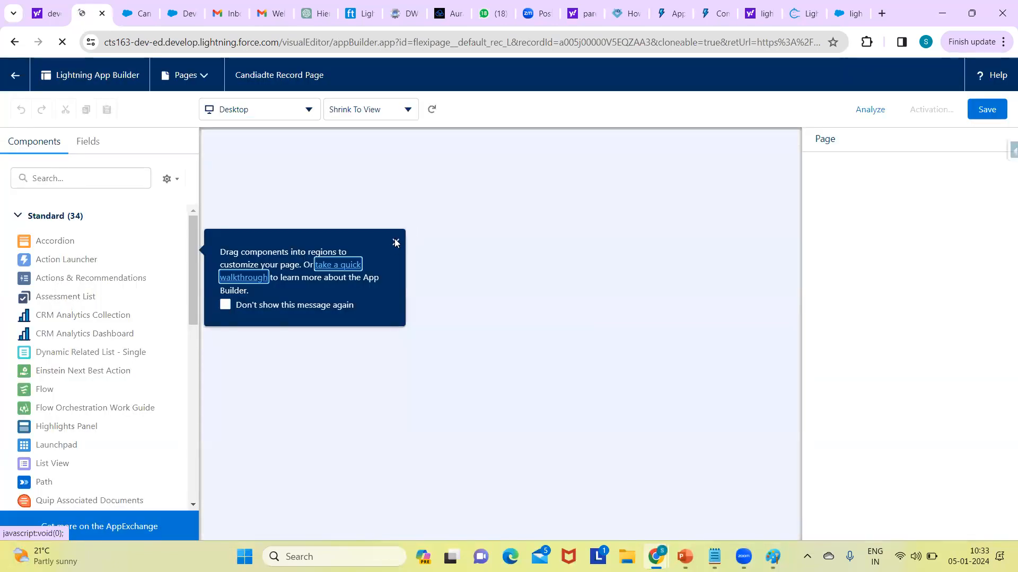
pyautogui.click(395, 242)
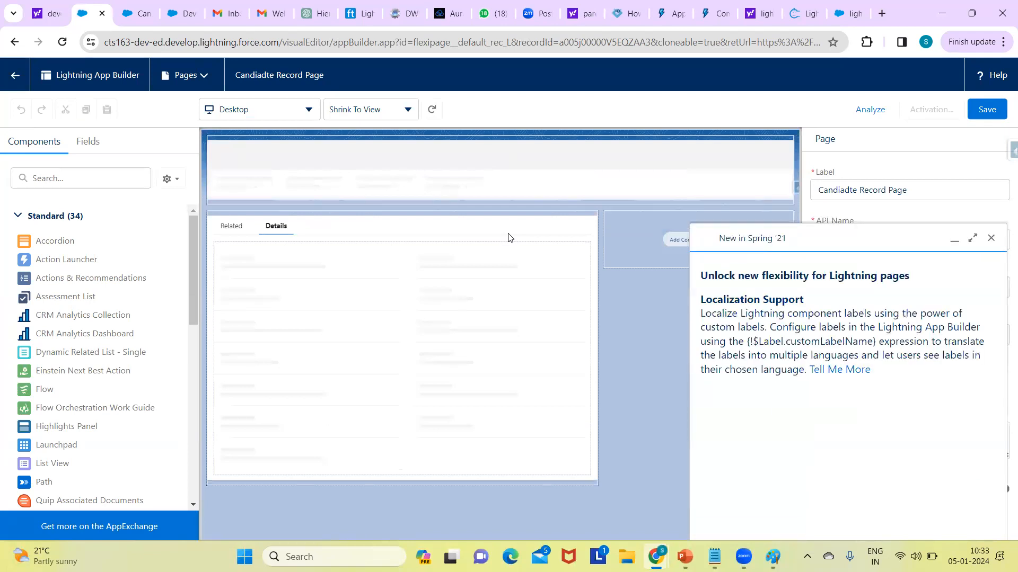
pyautogui.click(393, 289)
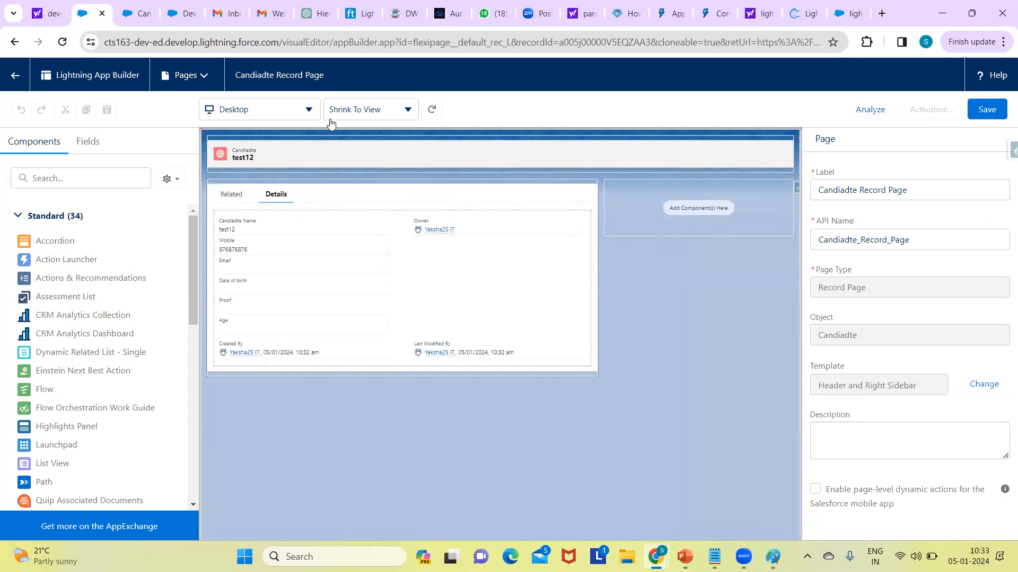
pyautogui.click(16, 77)
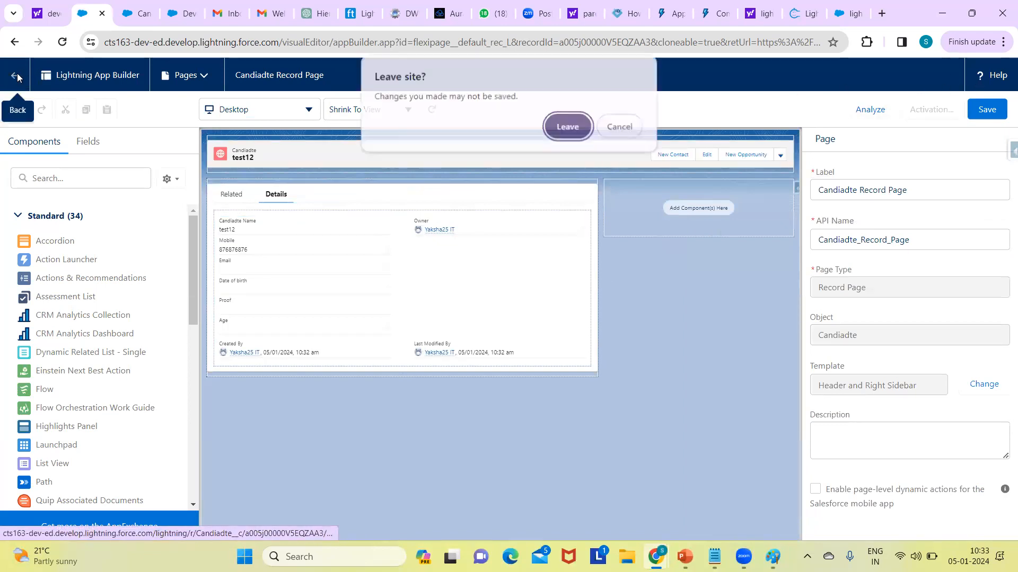
pyautogui.click(562, 128)
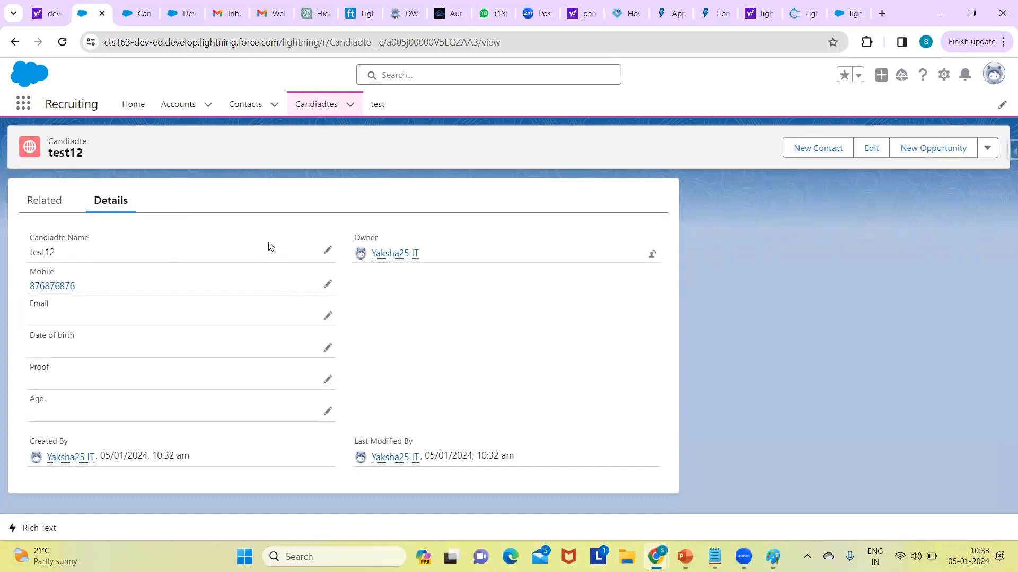
# Step: Start a new record from the Candiadtes list and fill in the candidate's name, mobile number and email
pyautogui.click(325, 106)
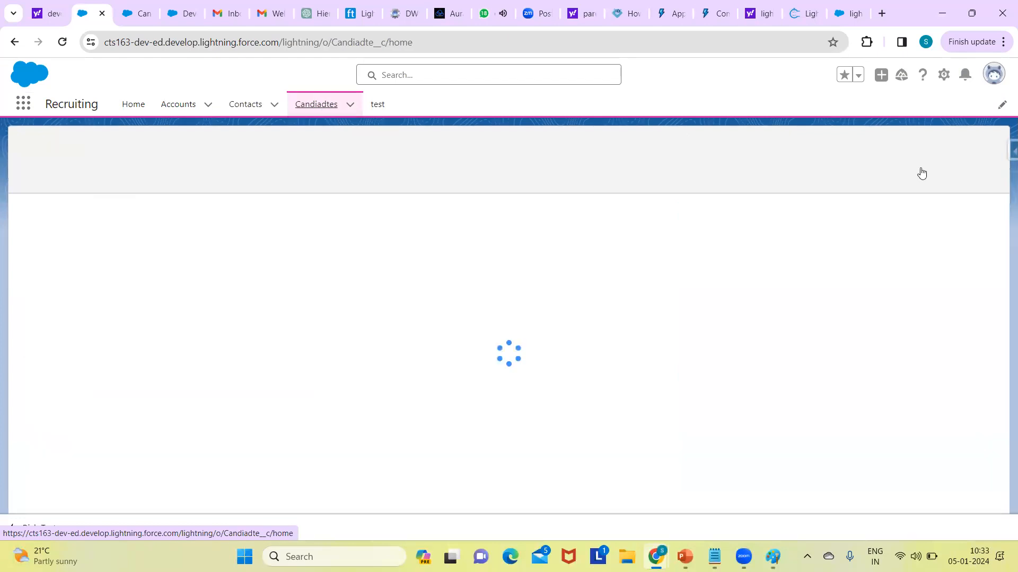
pyautogui.click(860, 150)
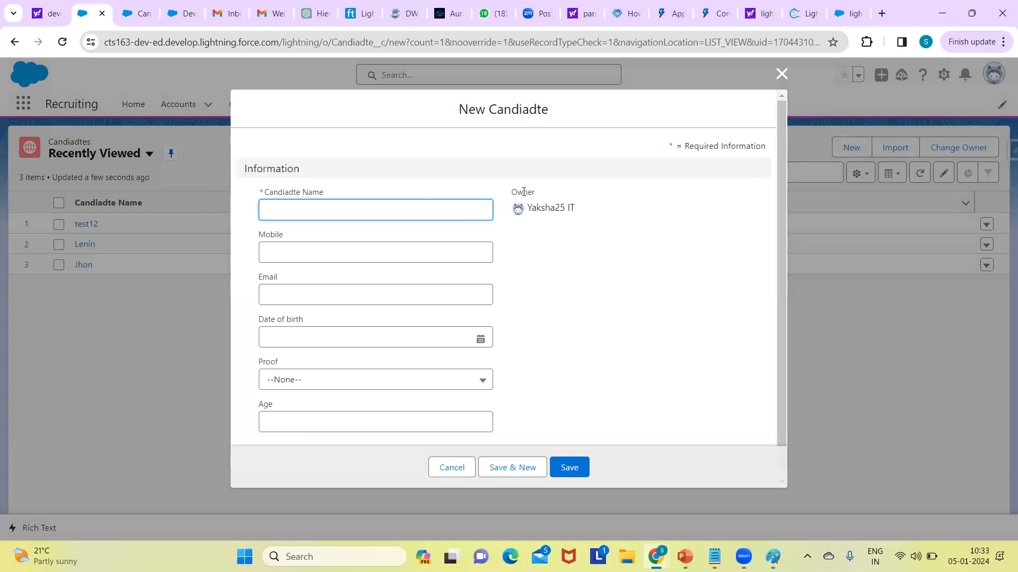
pyautogui.write('t')
pyautogui.press('BackSpace')
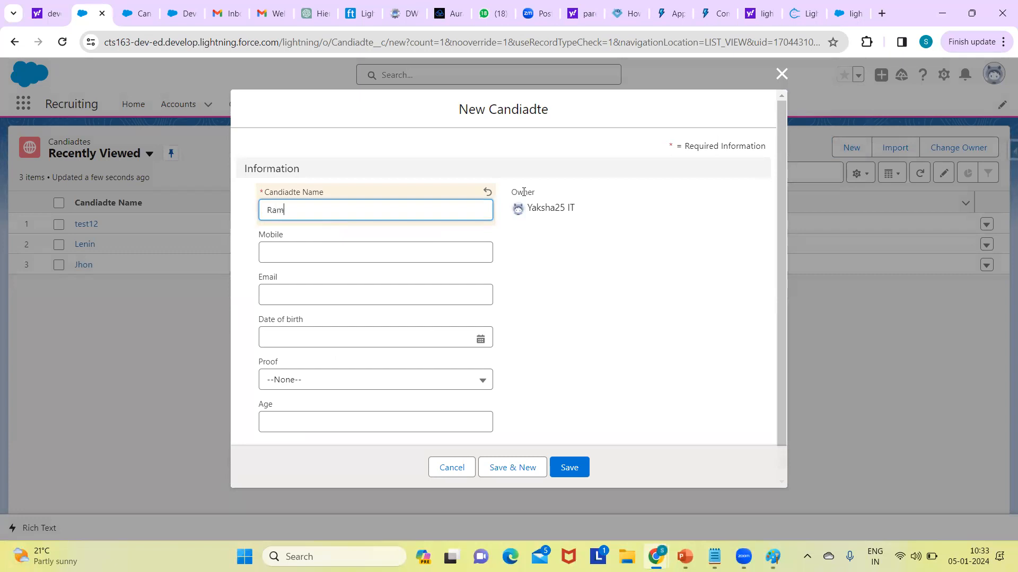
pyautogui.click(438, 250)
pyautogui.write('87687687687')
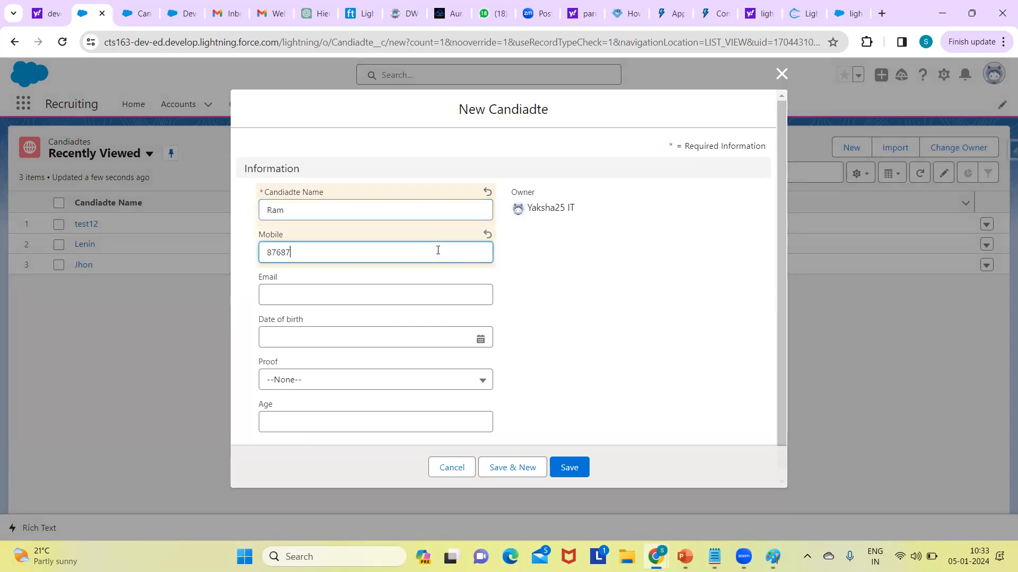
pyautogui.click(357, 296)
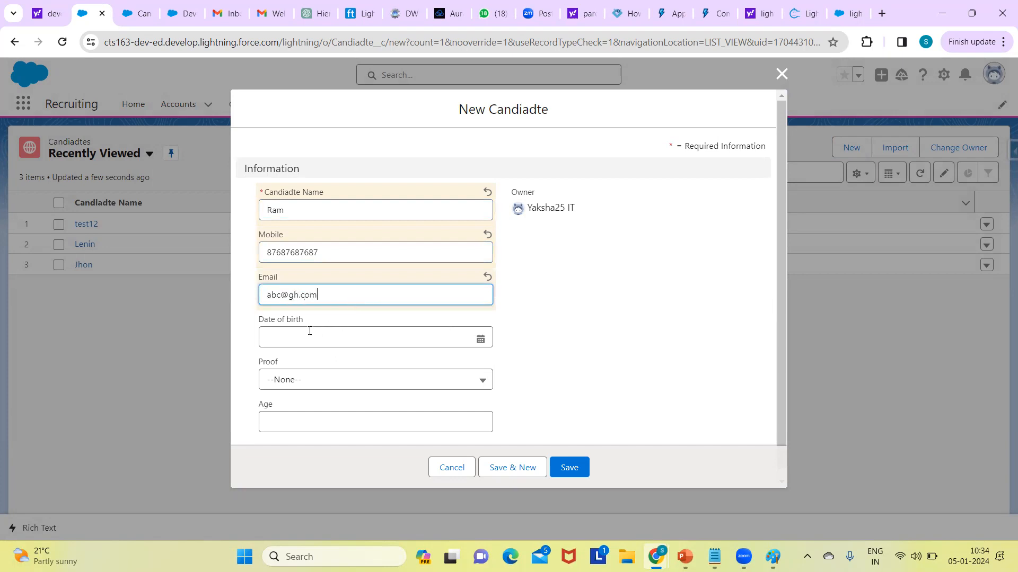
# Step: Fill in the candidate's date of birth and choose Aadhar card as the proof
pyautogui.click(310, 330)
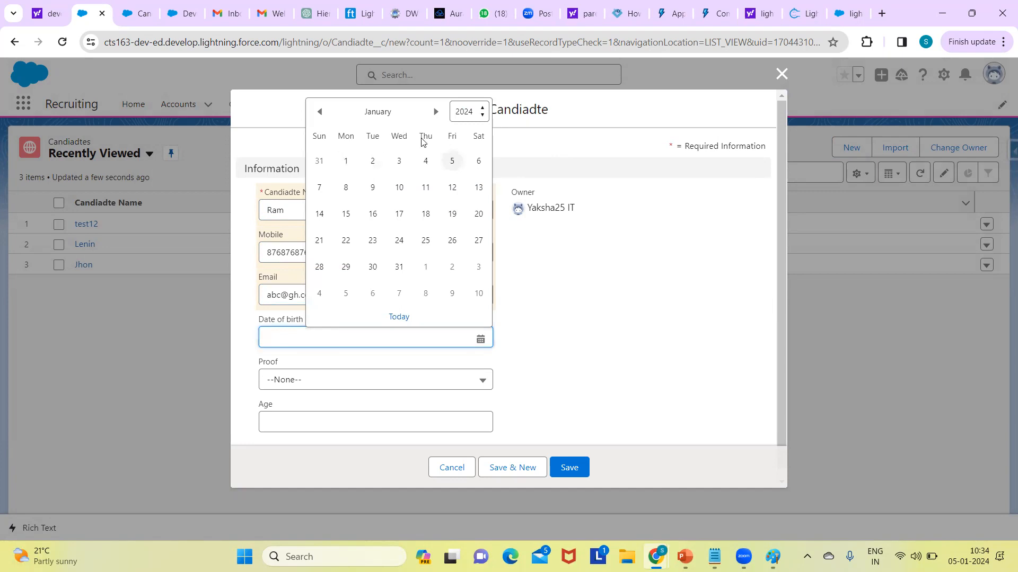
pyautogui.click(462, 117)
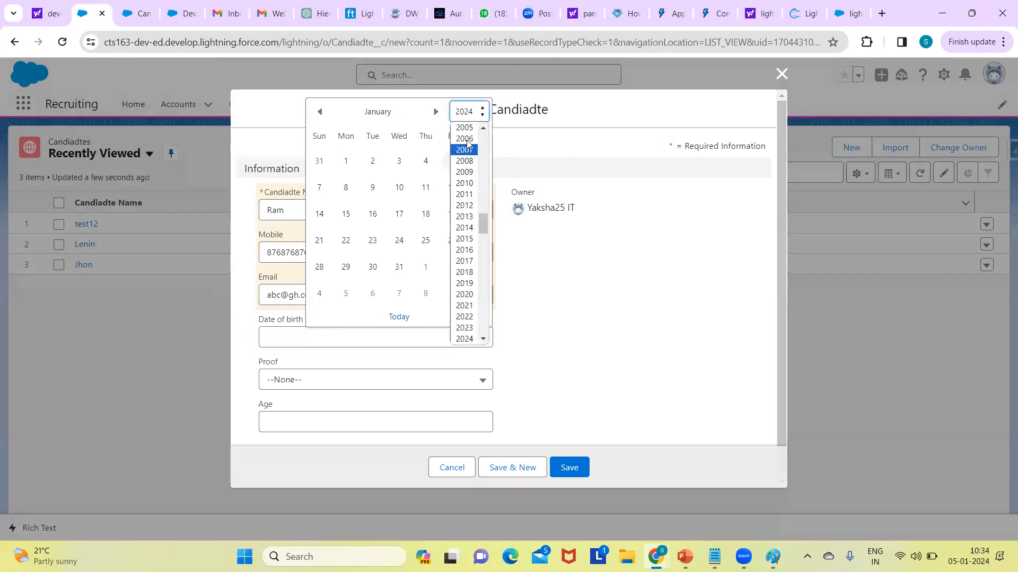
pyautogui.click(462, 131)
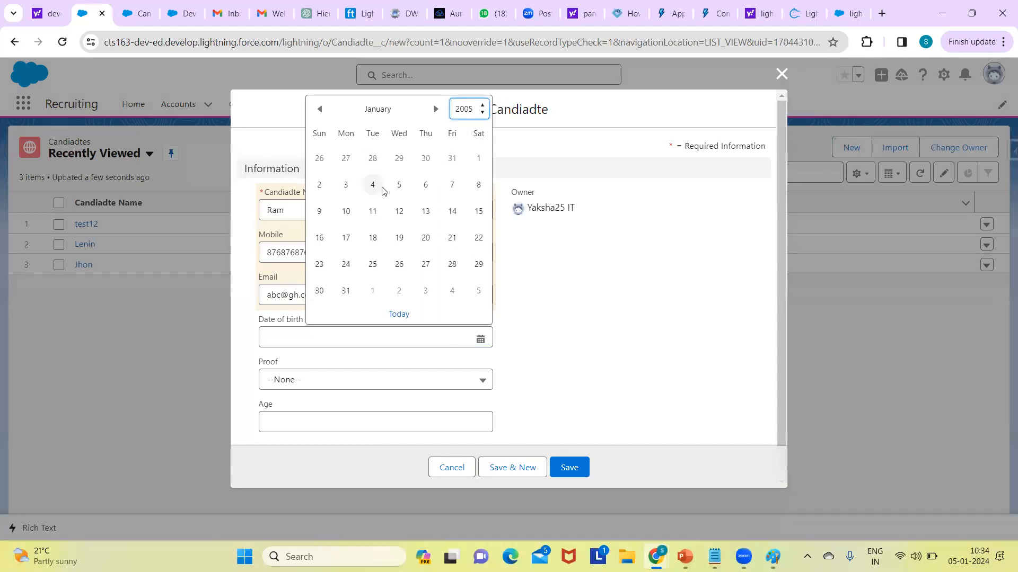
pyautogui.click(378, 188)
pyautogui.click(347, 379)
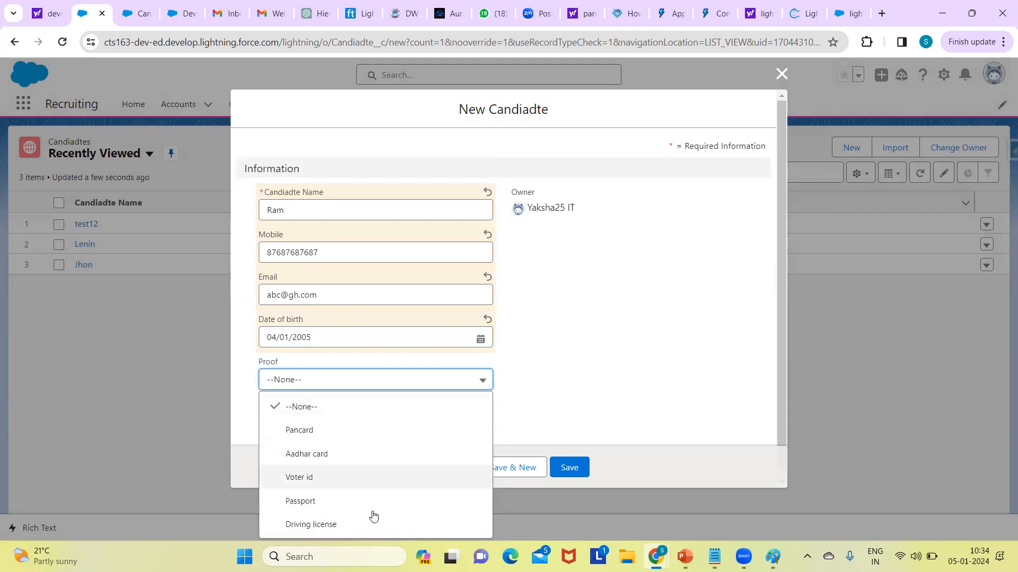
pyautogui.click(333, 451)
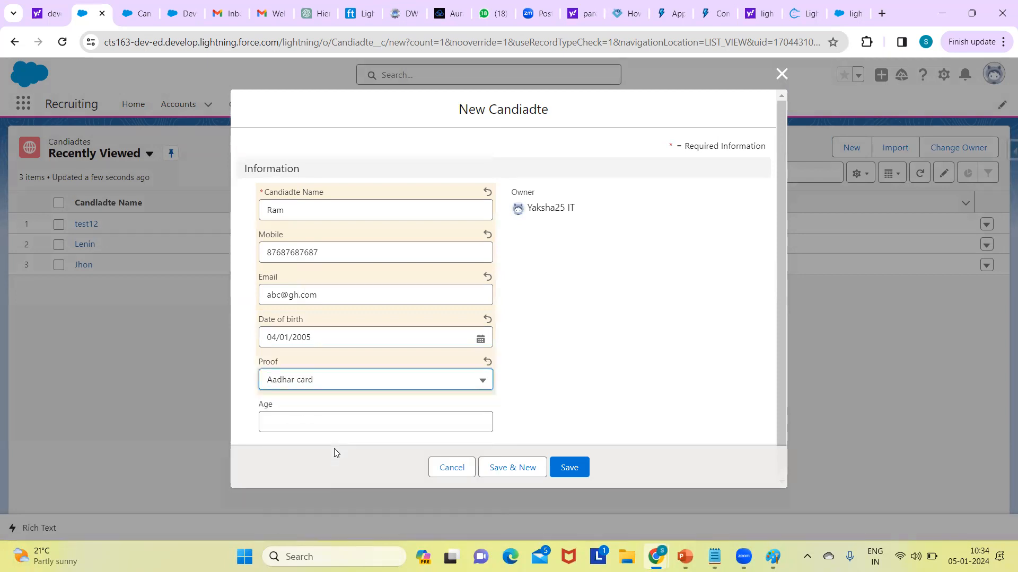
# Step: Set the candidate's age to 19 and save the new record
pyautogui.scroll(-1, 683, 339)
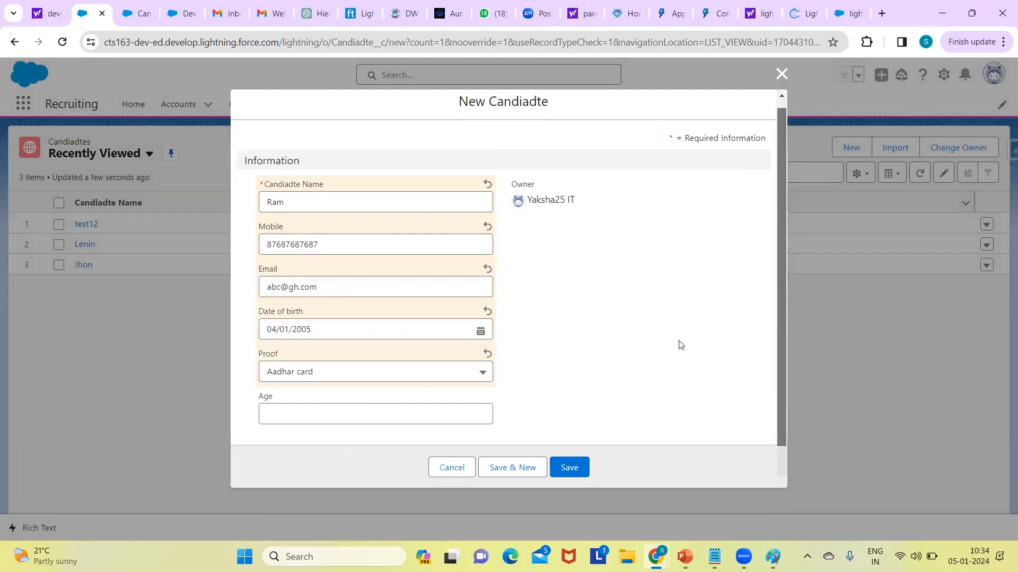
pyautogui.click(367, 417)
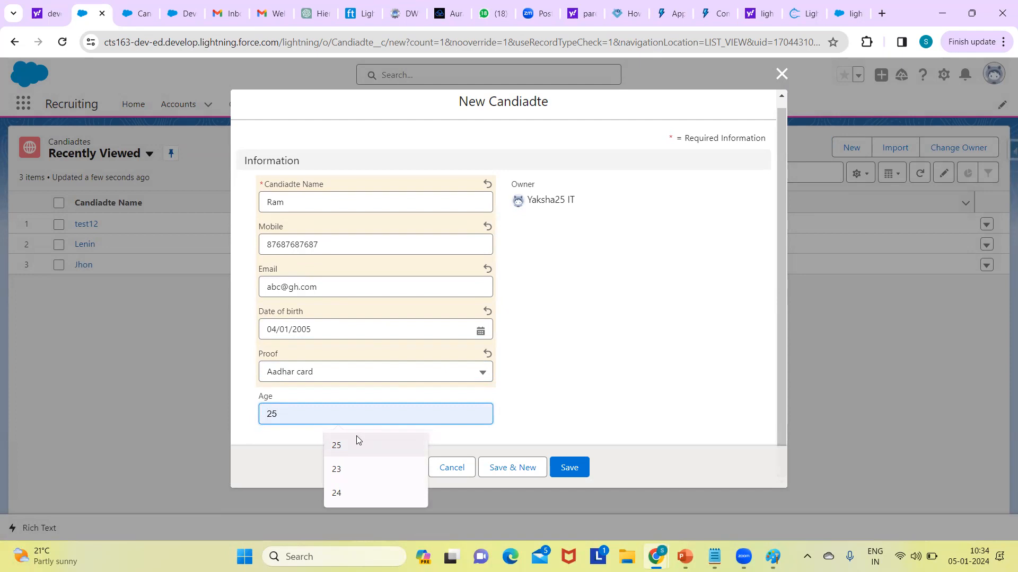
pyautogui.write('20')
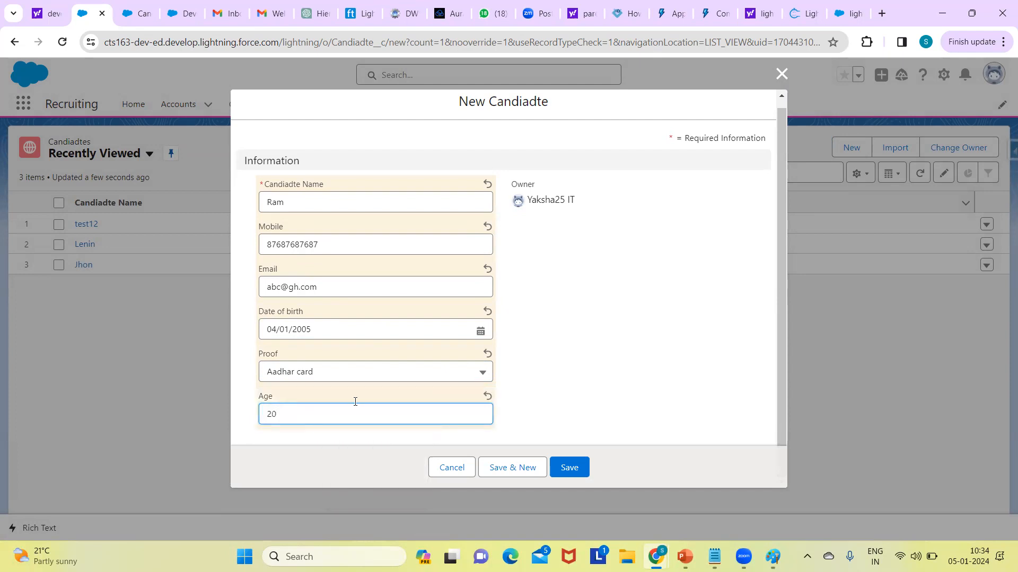
pyautogui.press('BackSpace')
pyautogui.press('BackSpace')
pyautogui.click(577, 470)
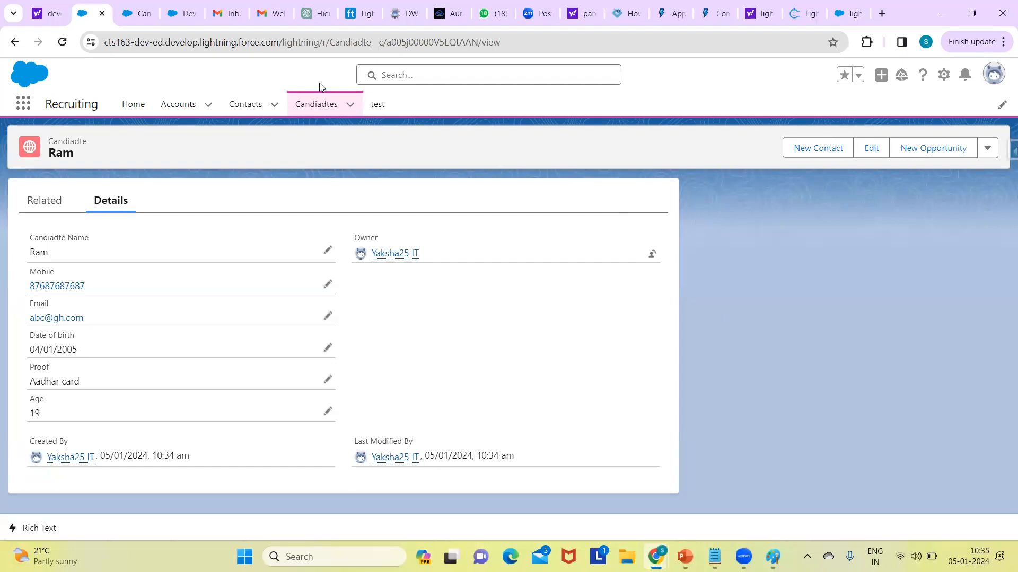
# Step: Open the test12 record from the Candiadtes list and delete it, confirming the deletion
pyautogui.click(322, 98)
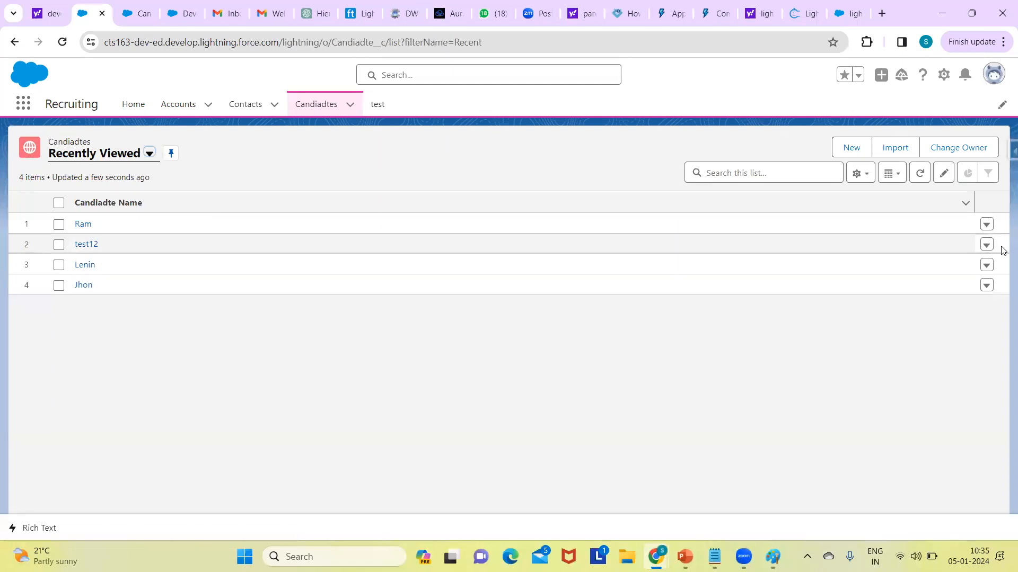
pyautogui.click(984, 245)
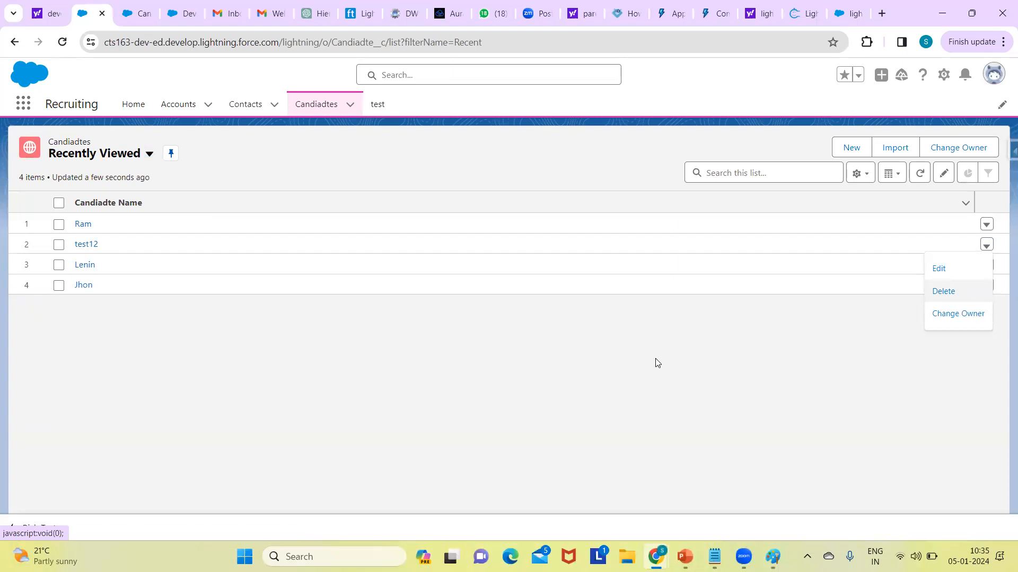
pyautogui.click(90, 248)
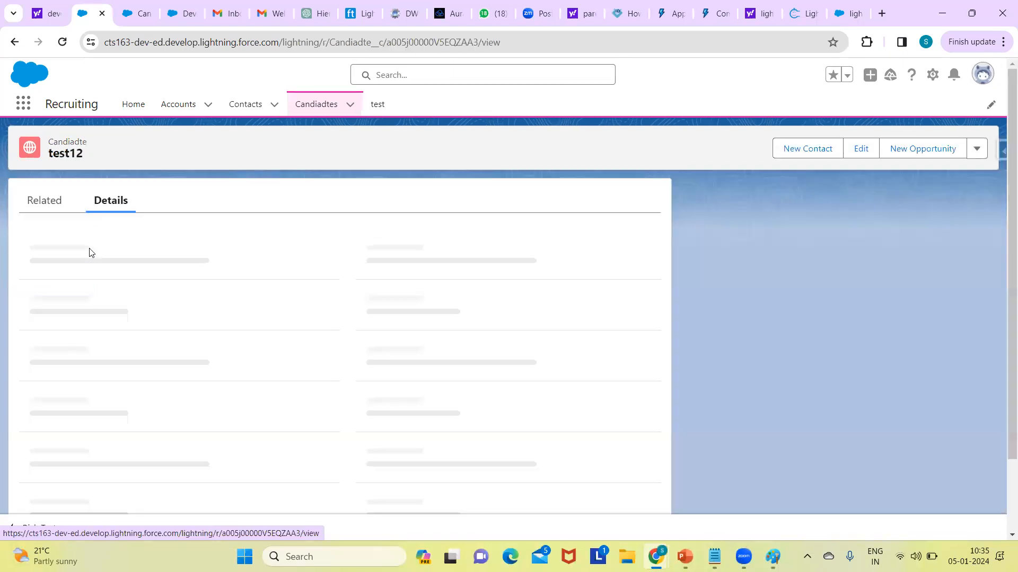
pyautogui.click(985, 151)
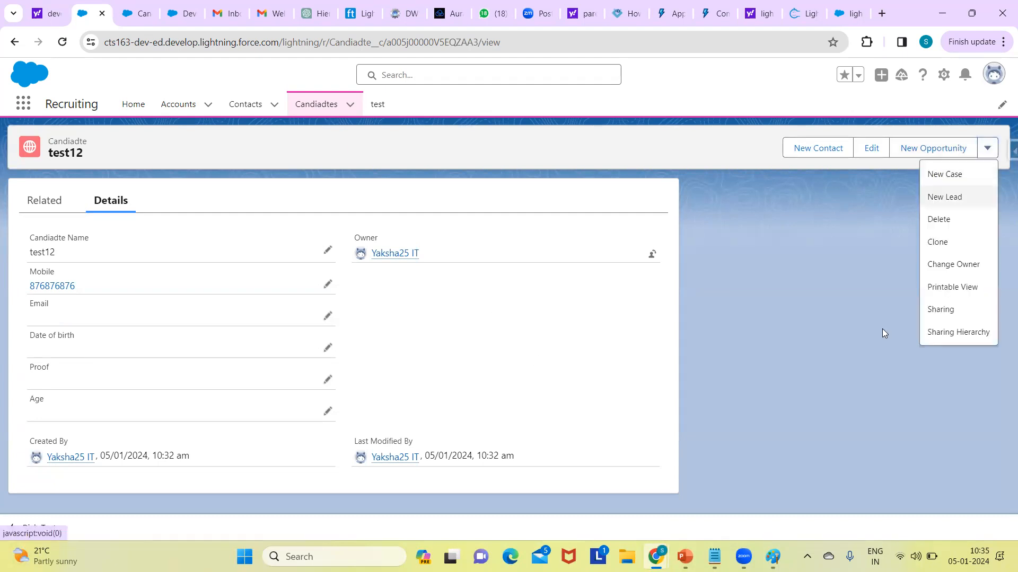
pyautogui.click(943, 222)
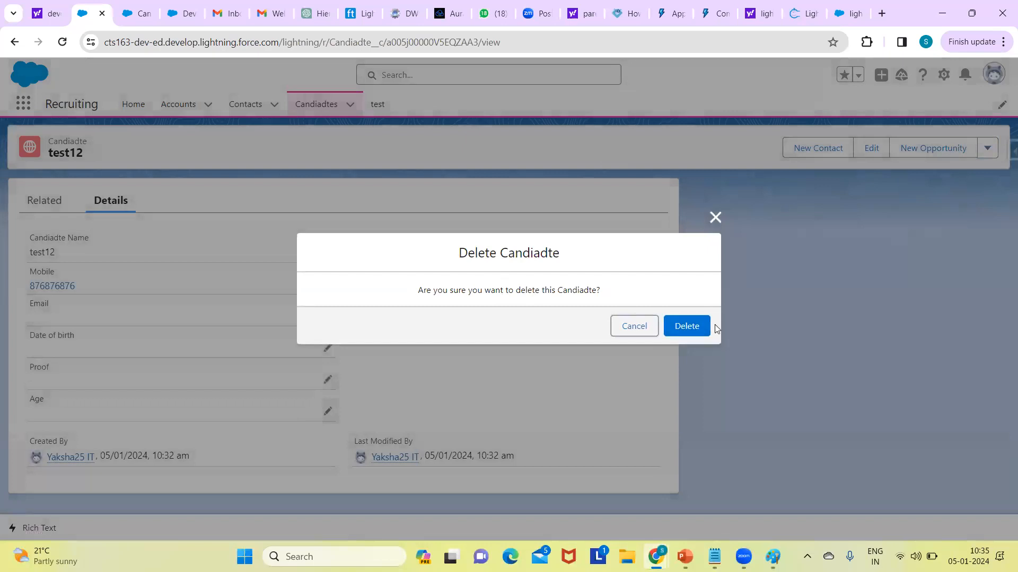
pyautogui.click(687, 326)
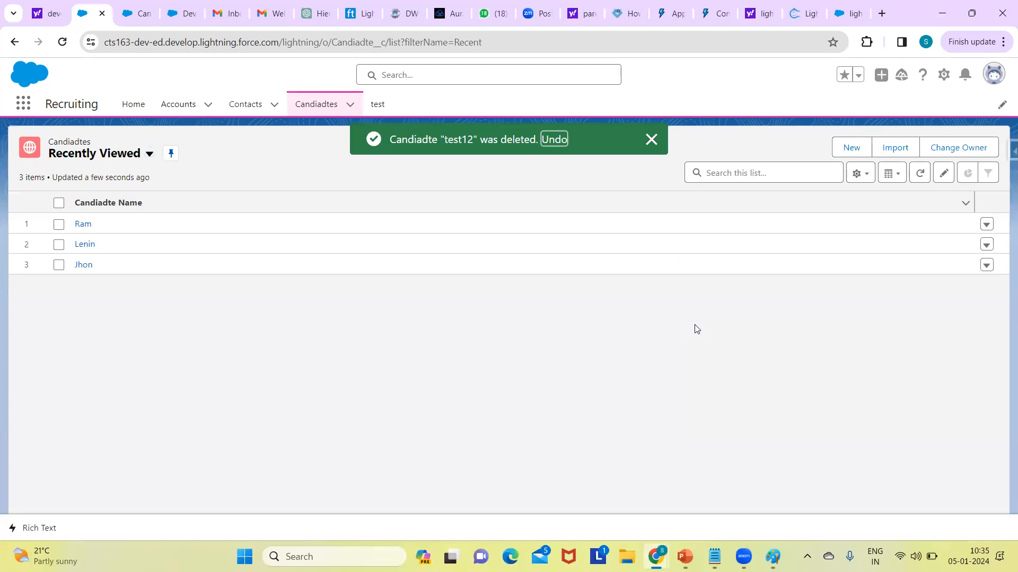
pyautogui.click(651, 139)
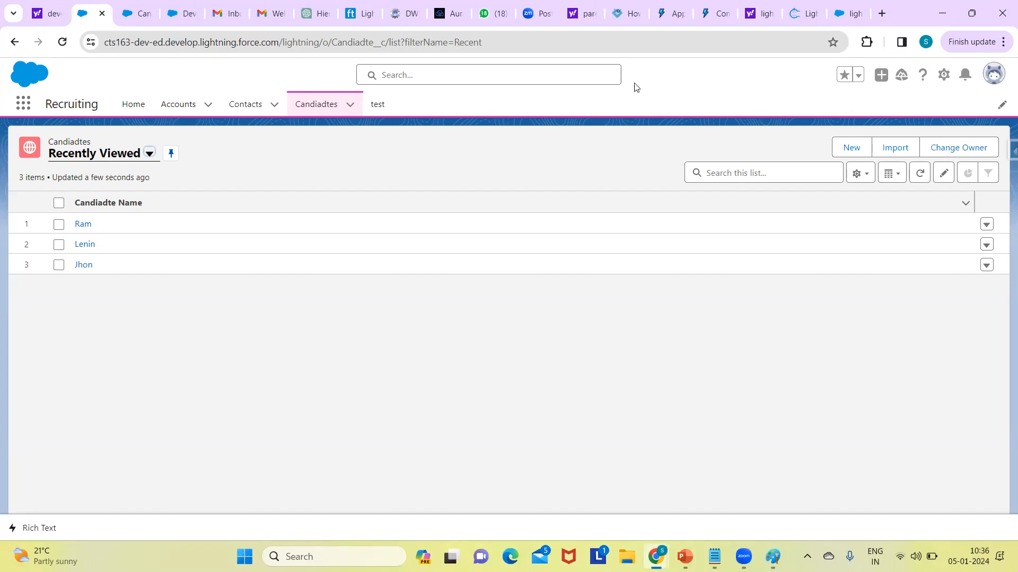
# Step: View the full list of apps in the App Launcher and close it
pyautogui.click(580, 124)
pyautogui.click(28, 110)
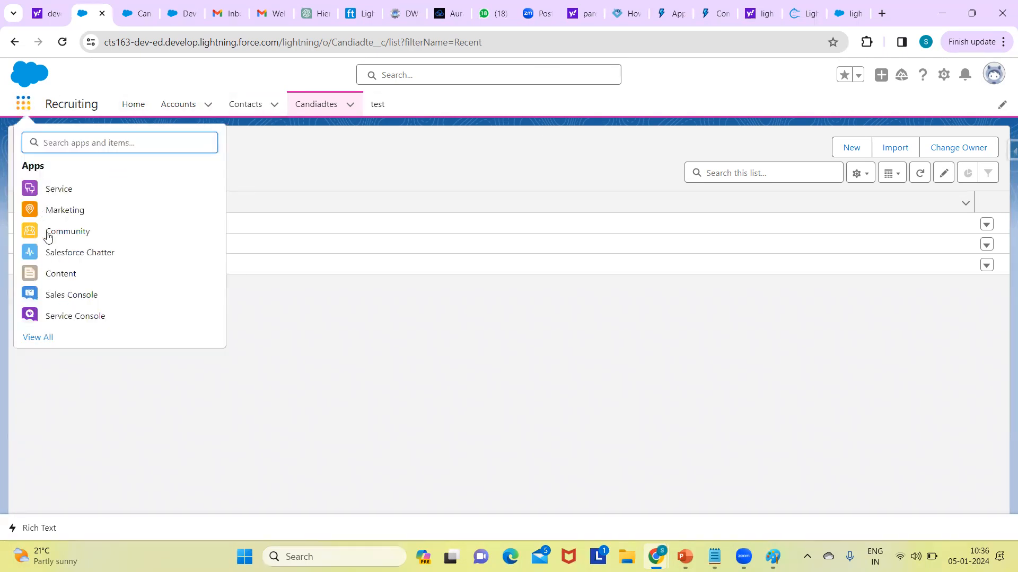
pyautogui.click(38, 337)
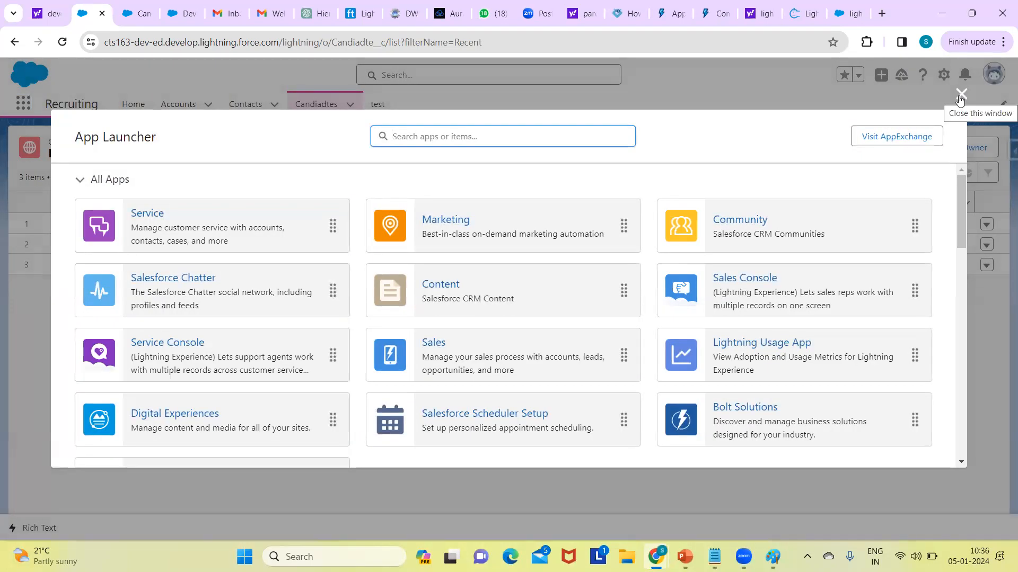
pyautogui.click(961, 95)
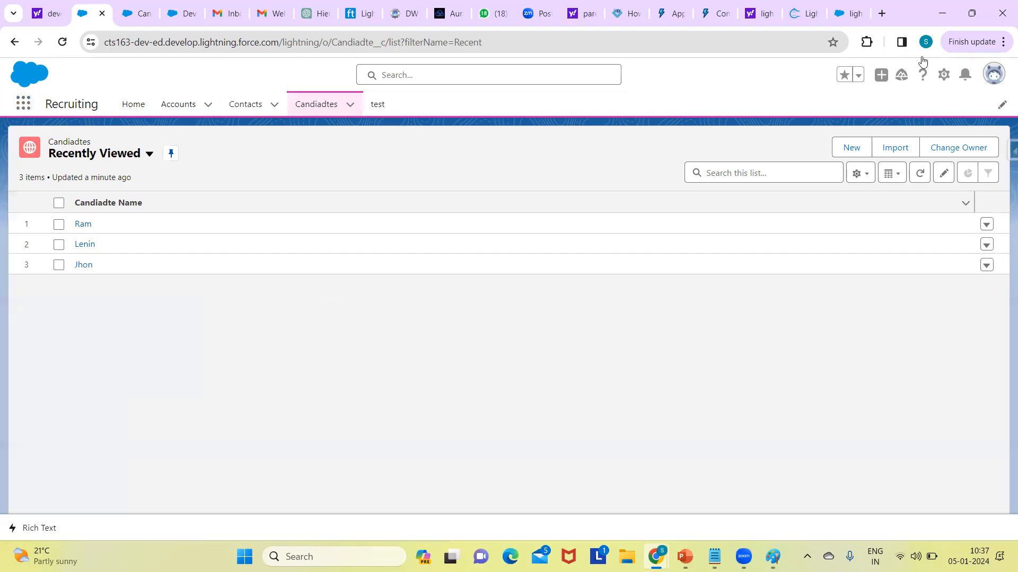
# Step: Search Setup for "app man" and open the App Manager
pyautogui.click(148, 21)
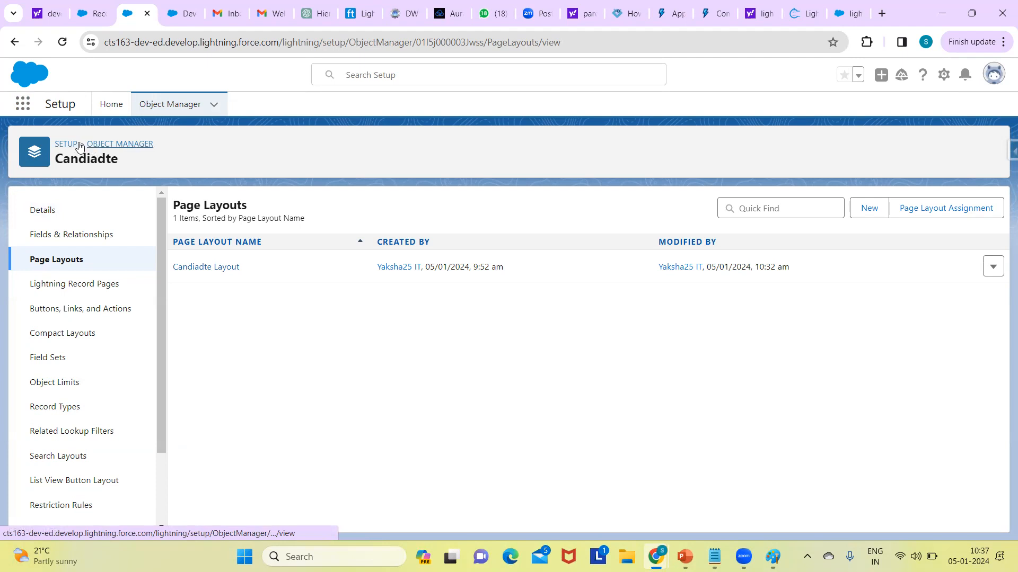
pyautogui.click(111, 104)
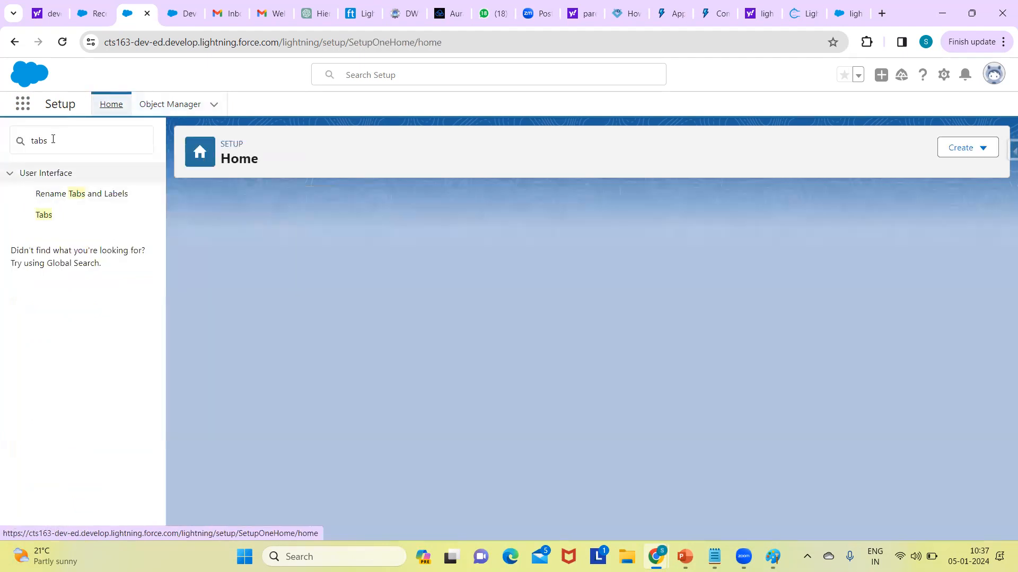
pyautogui.doubleClick(53, 138)
pyautogui.press('BackSpace')
pyautogui.write('a')
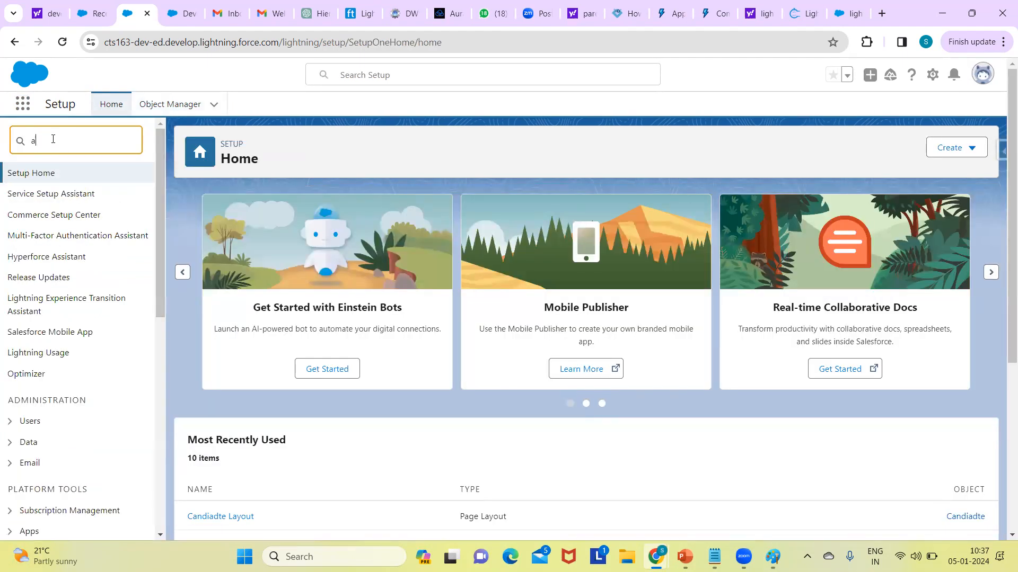
pyautogui.write('pp man')
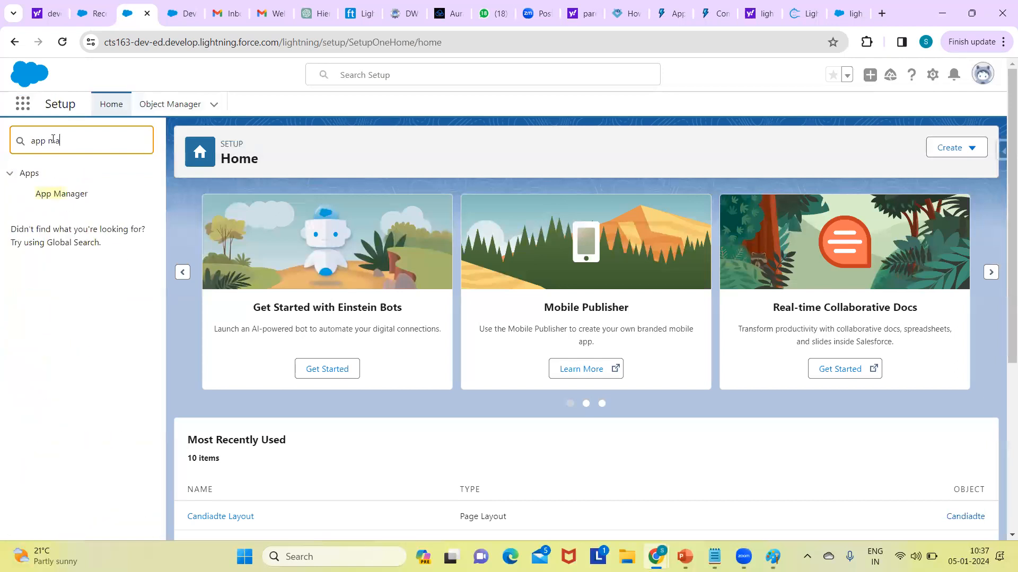
pyautogui.click(59, 194)
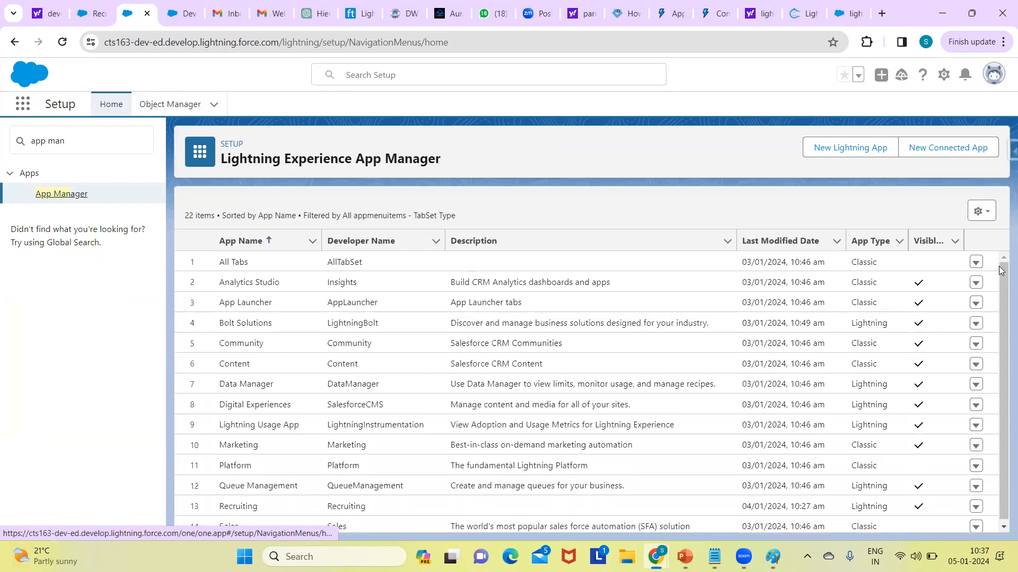
# Step: Open the Recruiting Lightning app for editing and review its navigation items and user profiles
pyautogui.scroll(-1, 998, 314)
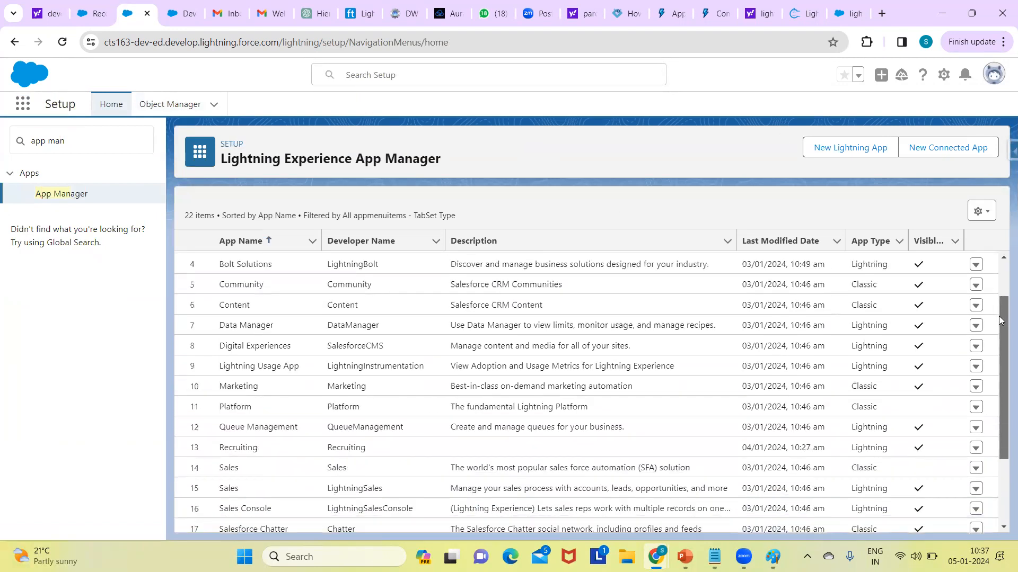
pyautogui.scroll(-1, 1000, 349)
pyautogui.scroll(-1, 999, 348)
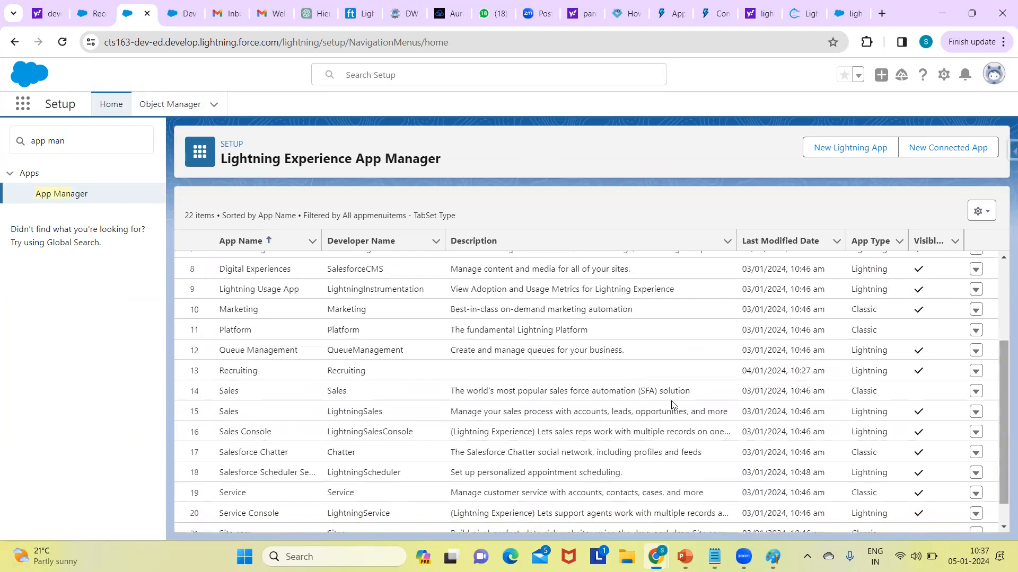
pyautogui.click(976, 372)
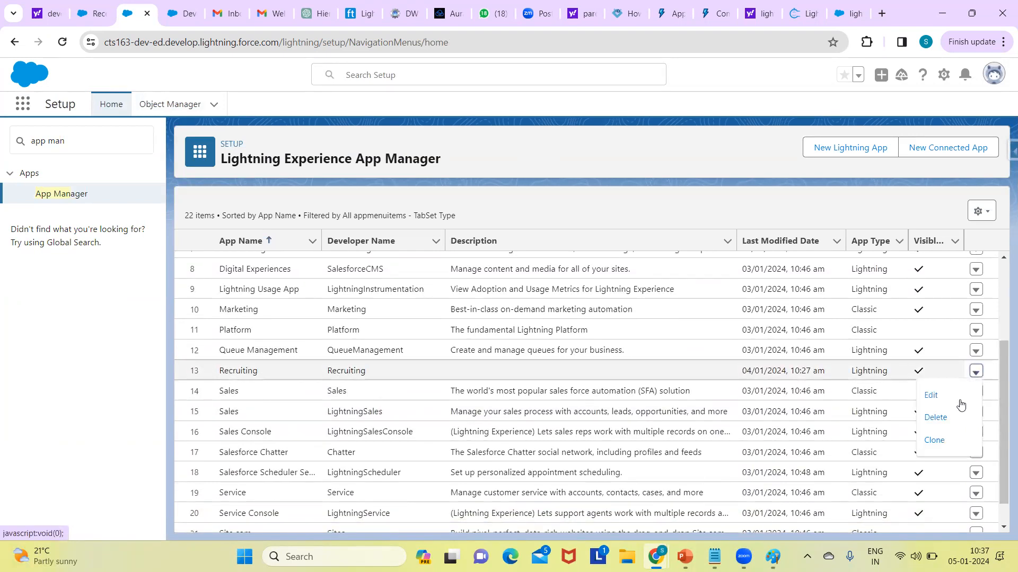
pyautogui.click(933, 395)
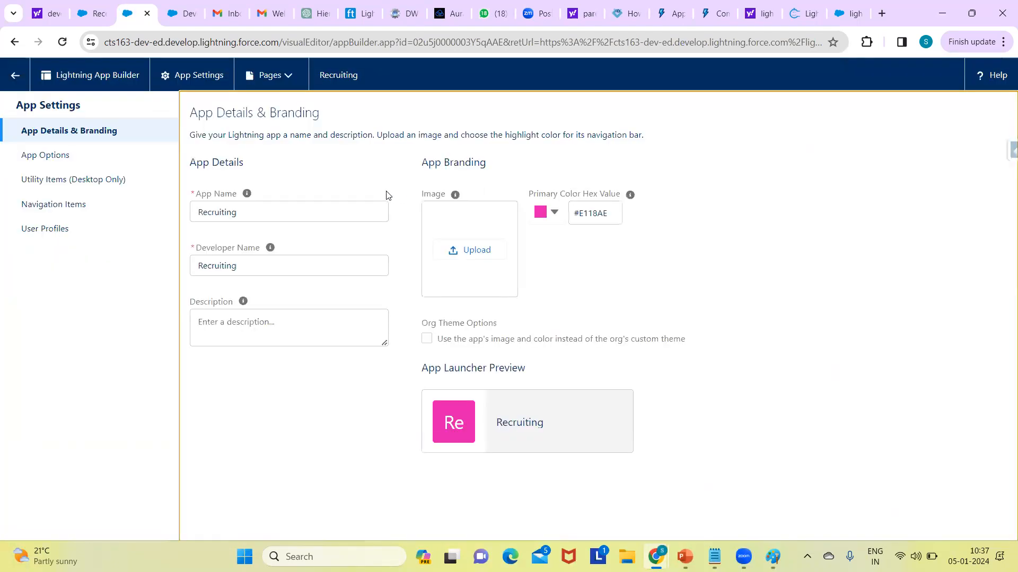
pyautogui.click(74, 204)
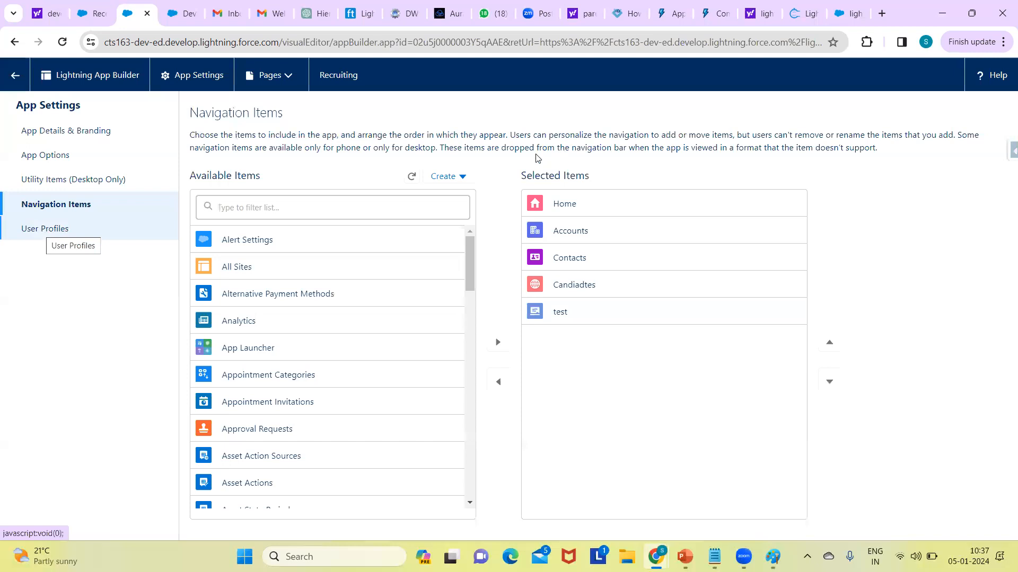
pyautogui.click(46, 231)
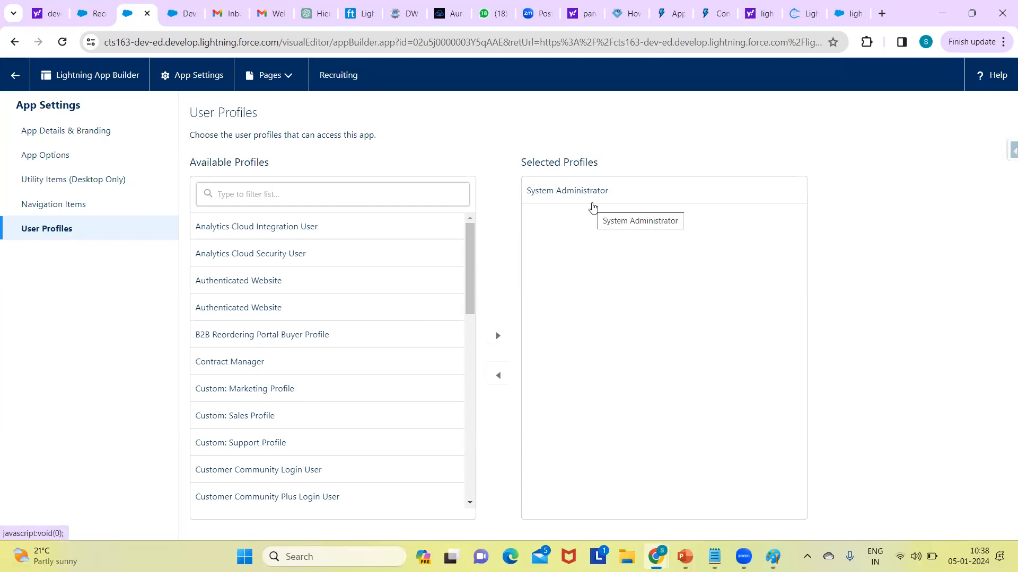
# Step: Check the apps offered in the App Launcher from the Candiadtes list, and return to the Recruiting app's settings
pyautogui.click(93, 14)
pyautogui.click(21, 104)
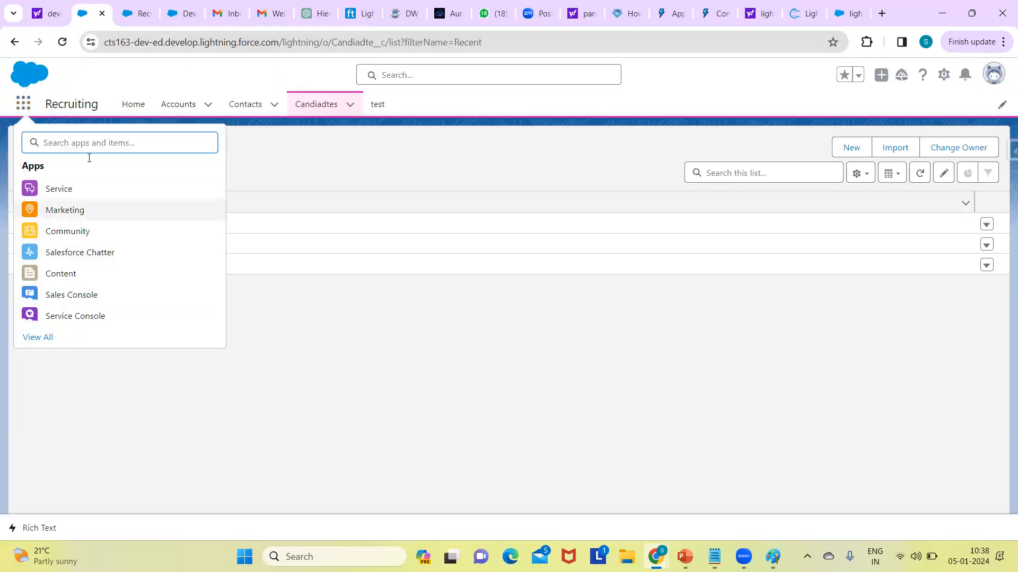
pyautogui.click(162, 80)
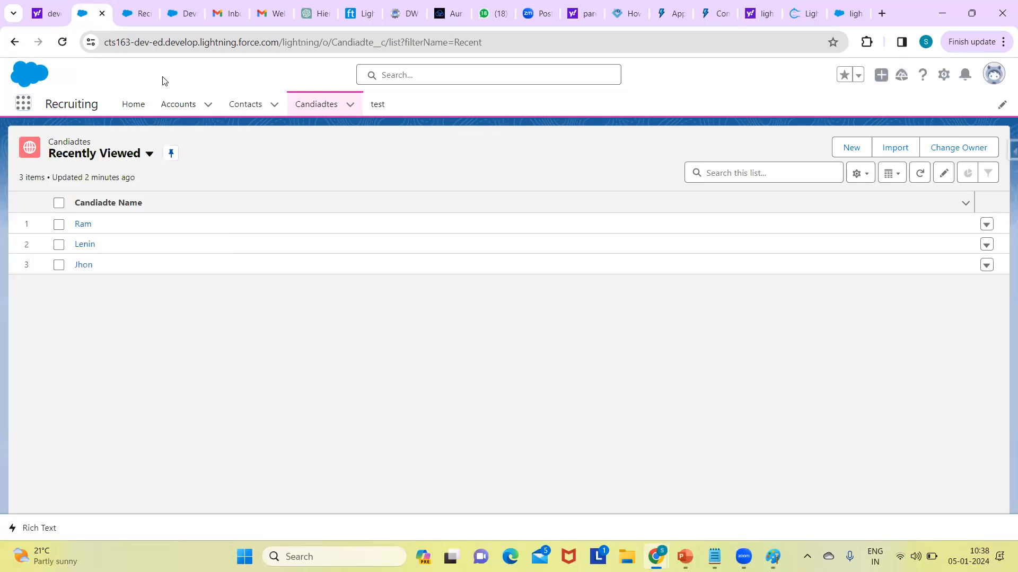
pyautogui.click(141, 20)
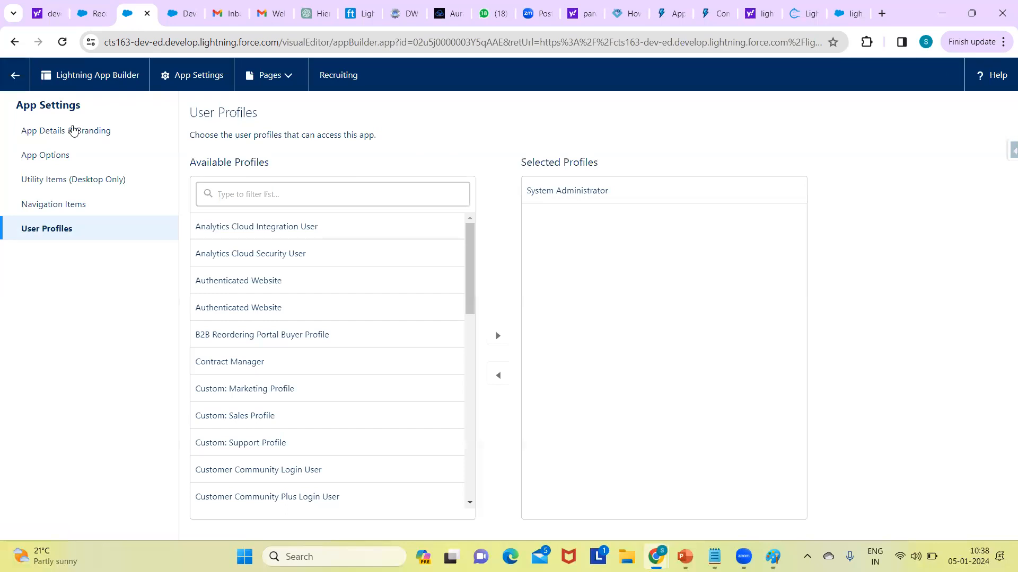
# Step: Leave the app settings, search Setup for "profiles", and open the System Administrator profile from the profiles starting with S
pyautogui.click(13, 78)
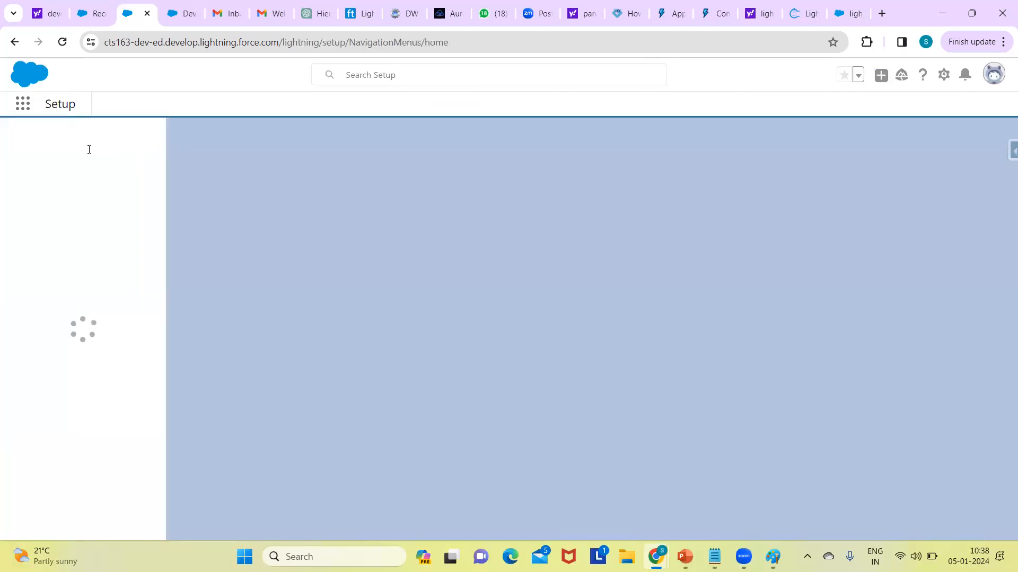
pyautogui.write('p')
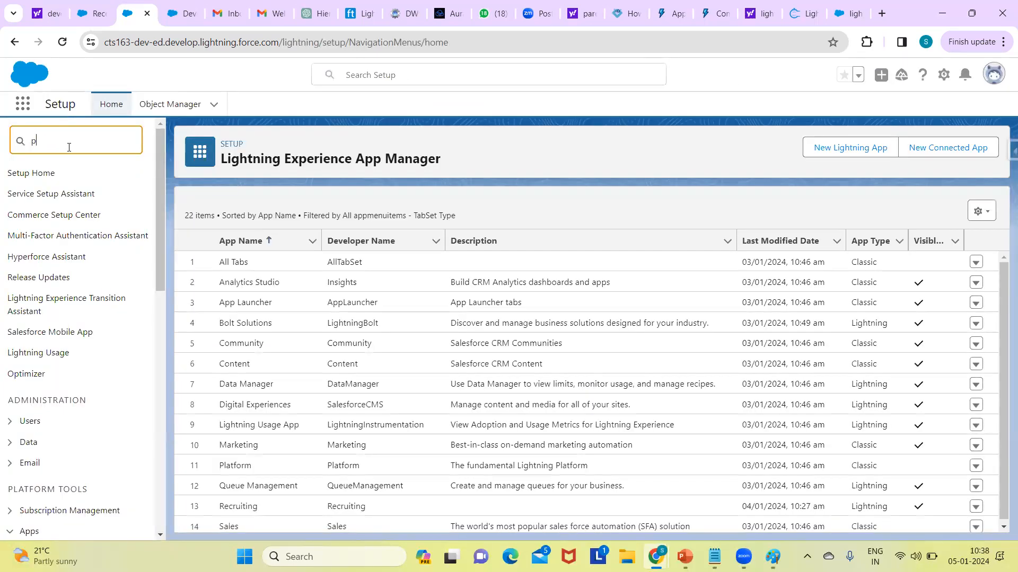
pyautogui.write('rofil')
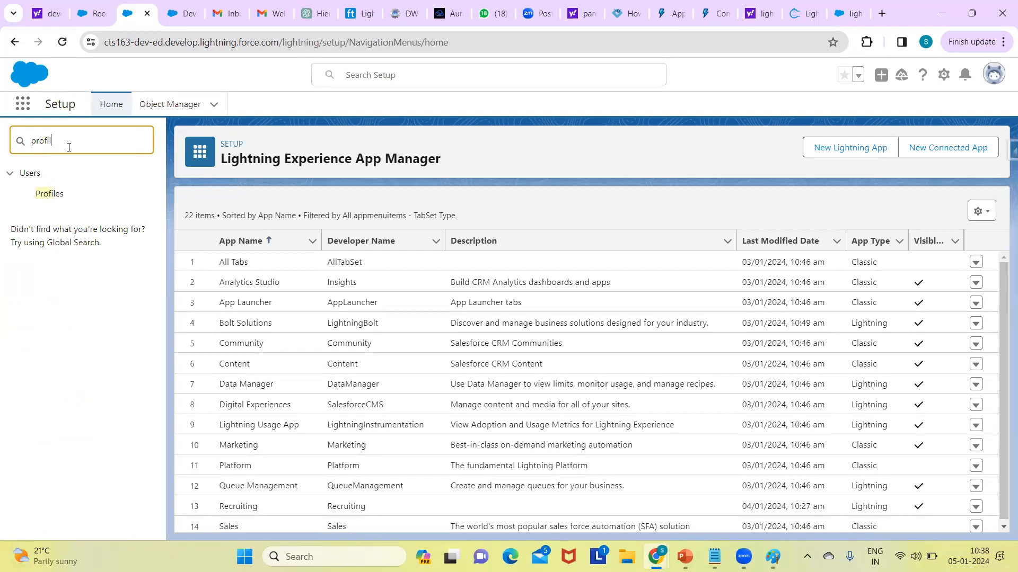
pyautogui.write('es')
pyautogui.click(50, 195)
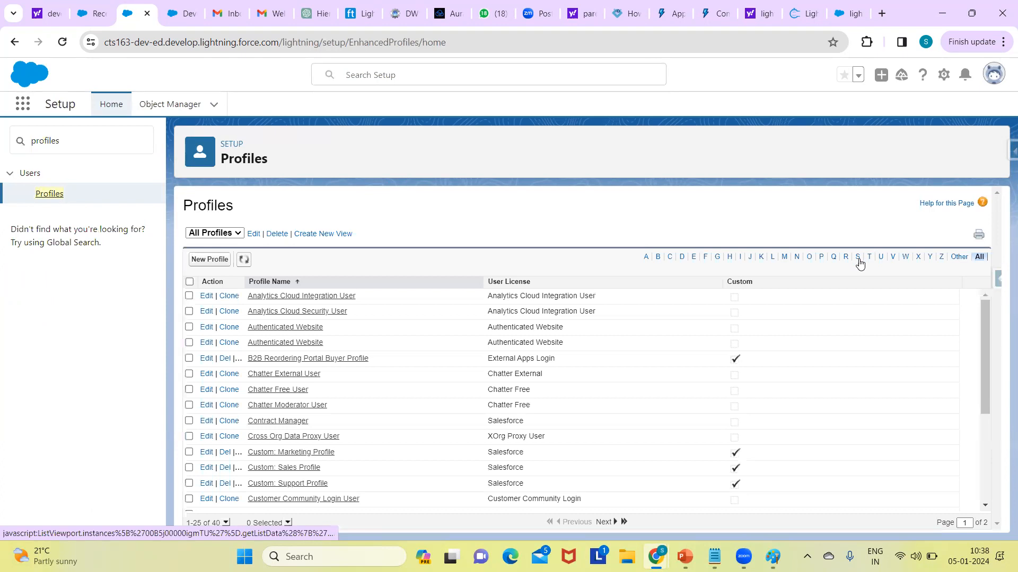
pyautogui.click(857, 258)
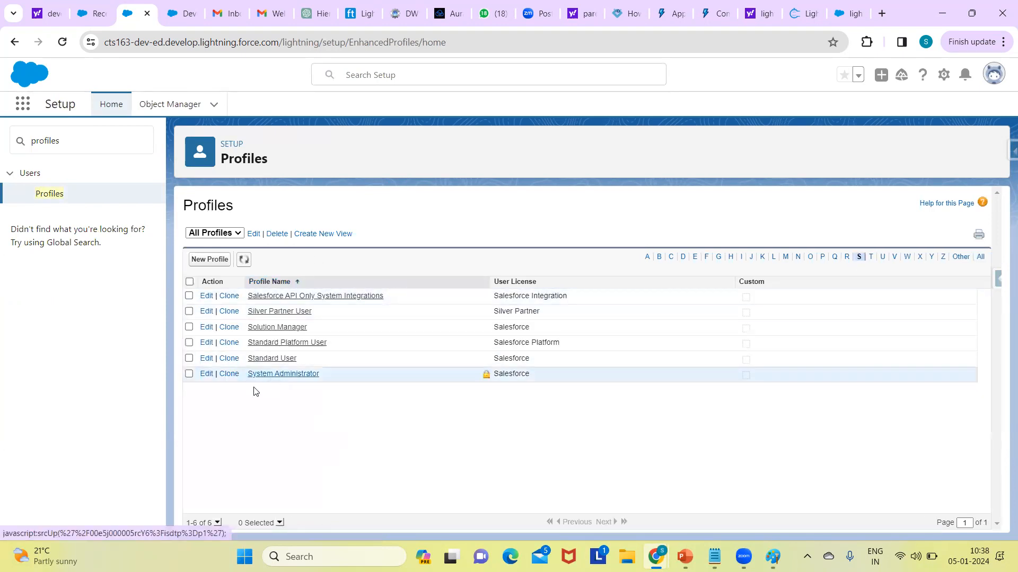
pyautogui.click(282, 374)
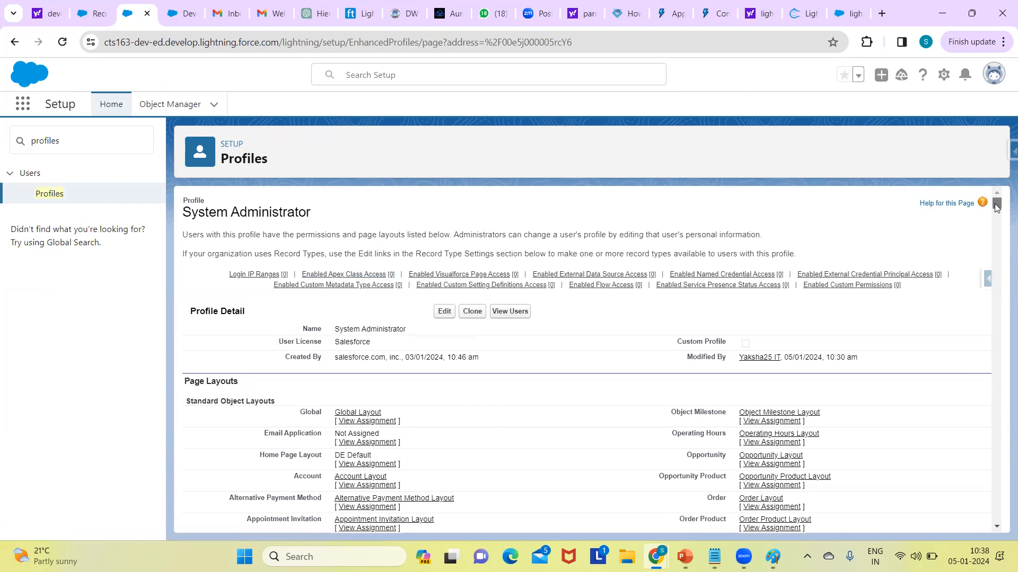
# Step: Edit the System Administrator profile to make Recruiting the default app, and save the profile
pyautogui.scroll(-10, 996, 207)
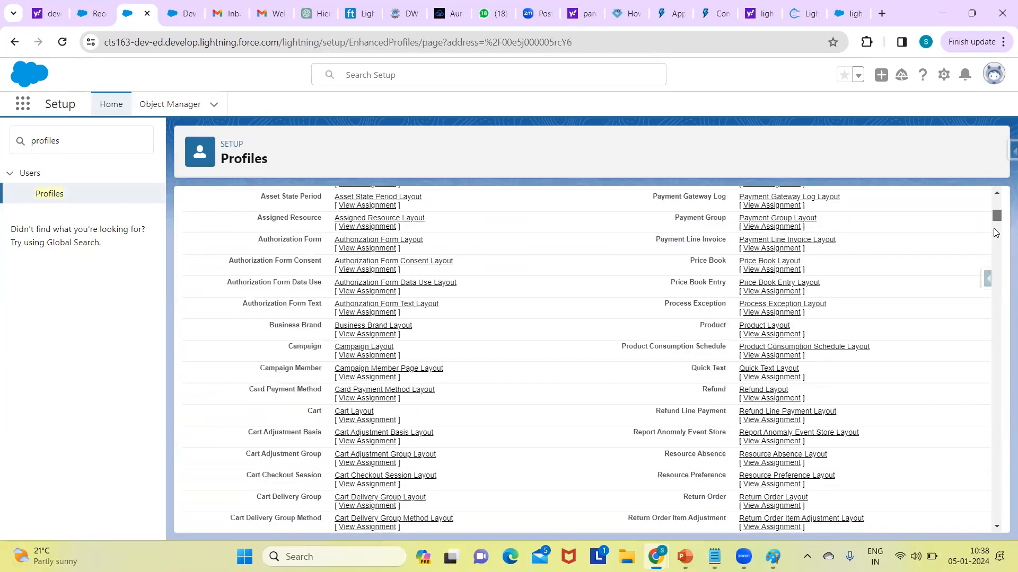
pyautogui.scroll(-15, 992, 246)
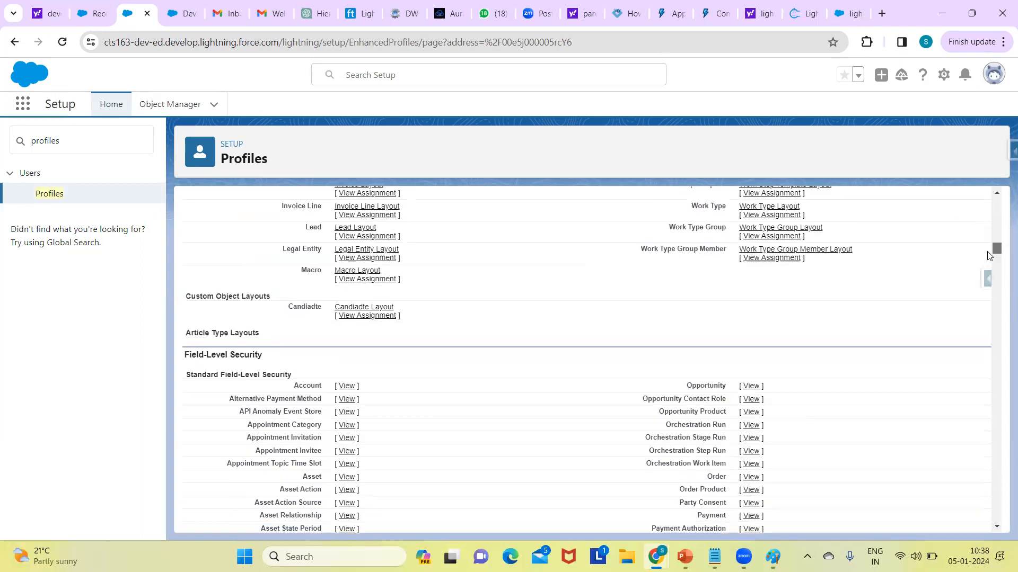
pyautogui.scroll(-15, 988, 258)
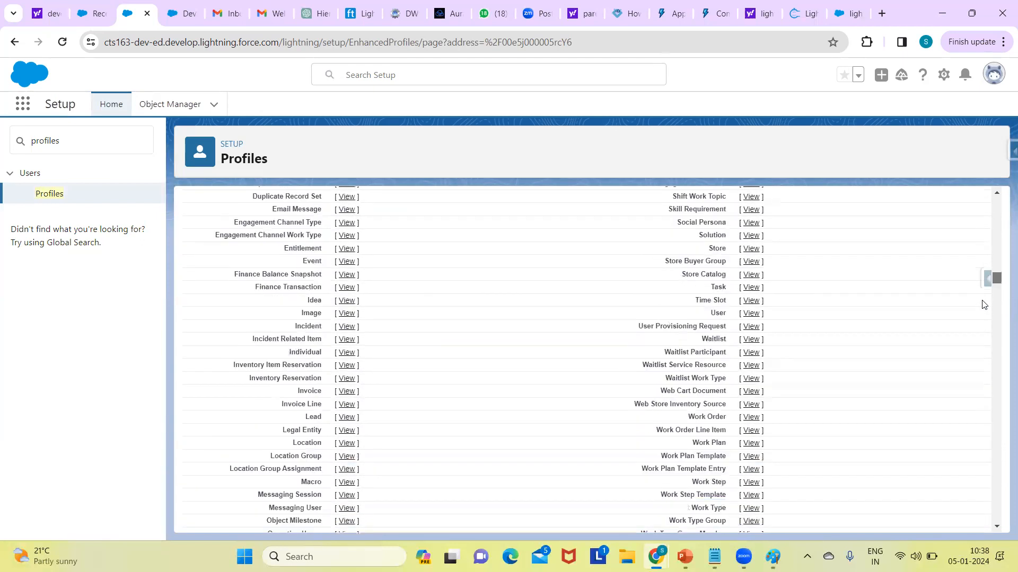
pyautogui.moveTo(985, 298); pyautogui.dragTo(595, 298)
pyautogui.click(443, 314)
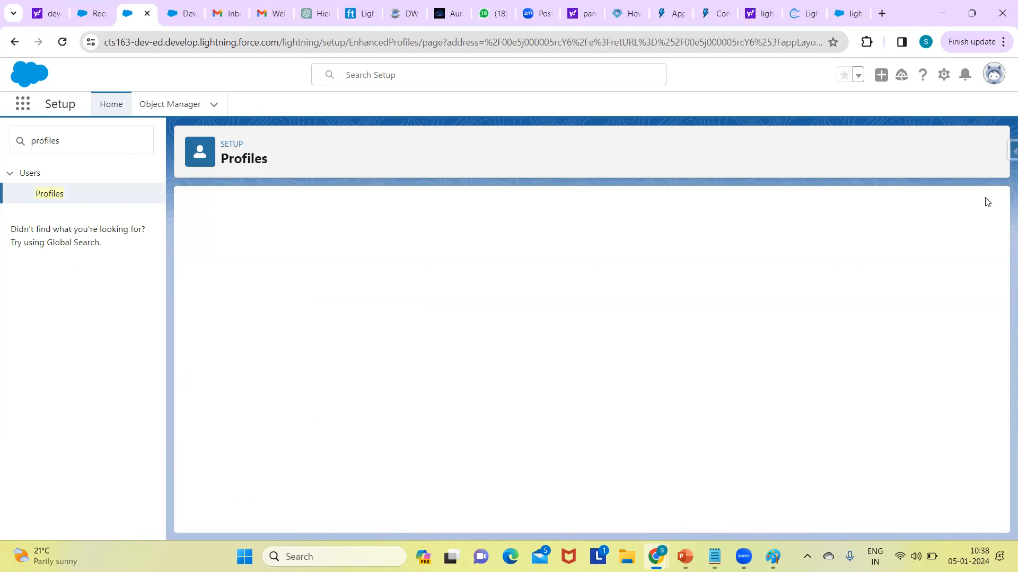
pyautogui.moveTo(996, 211); pyautogui.dragTo(996, 217)
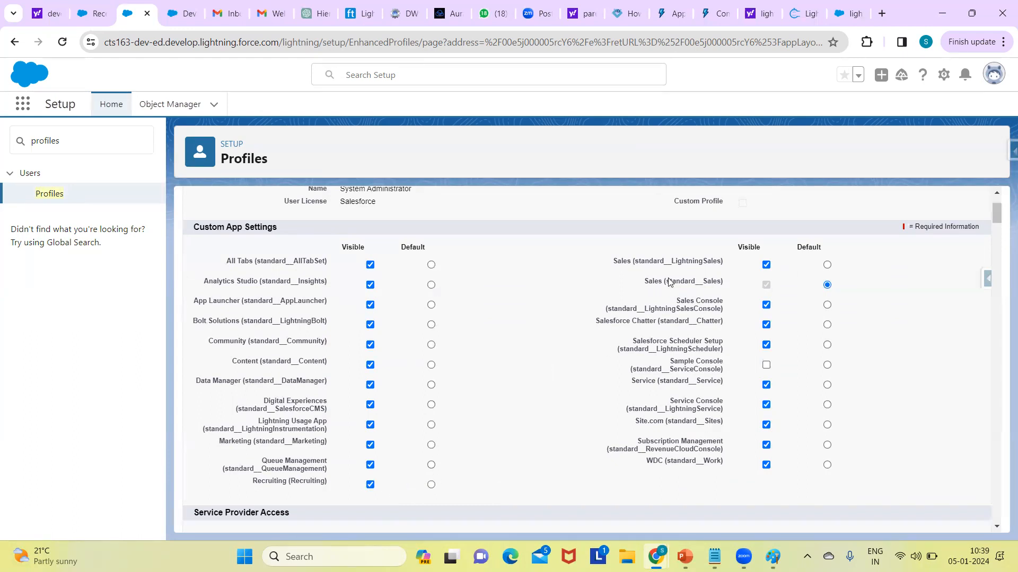
pyautogui.click(431, 485)
pyautogui.scroll(2, 996, 216)
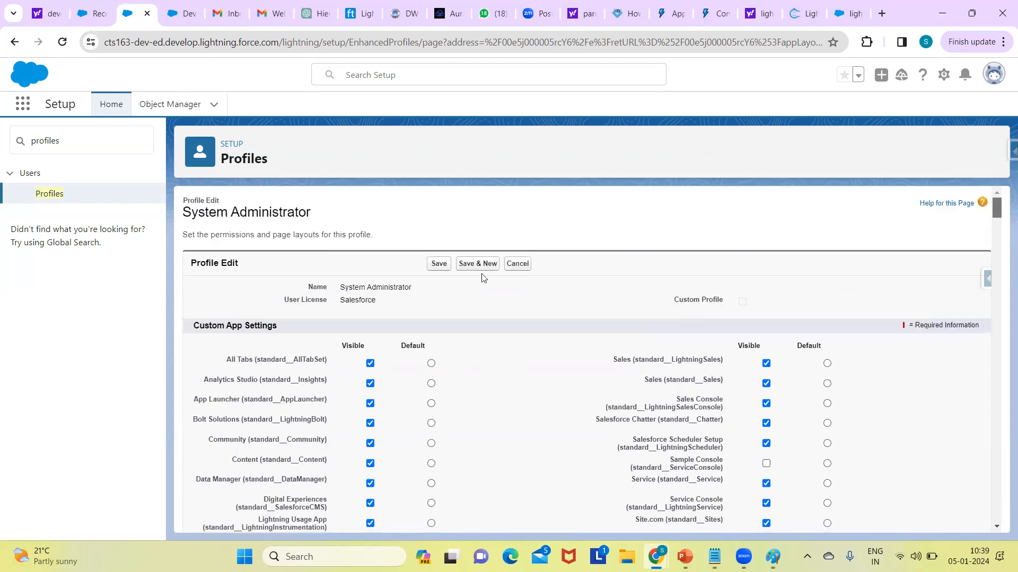
pyautogui.click(440, 265)
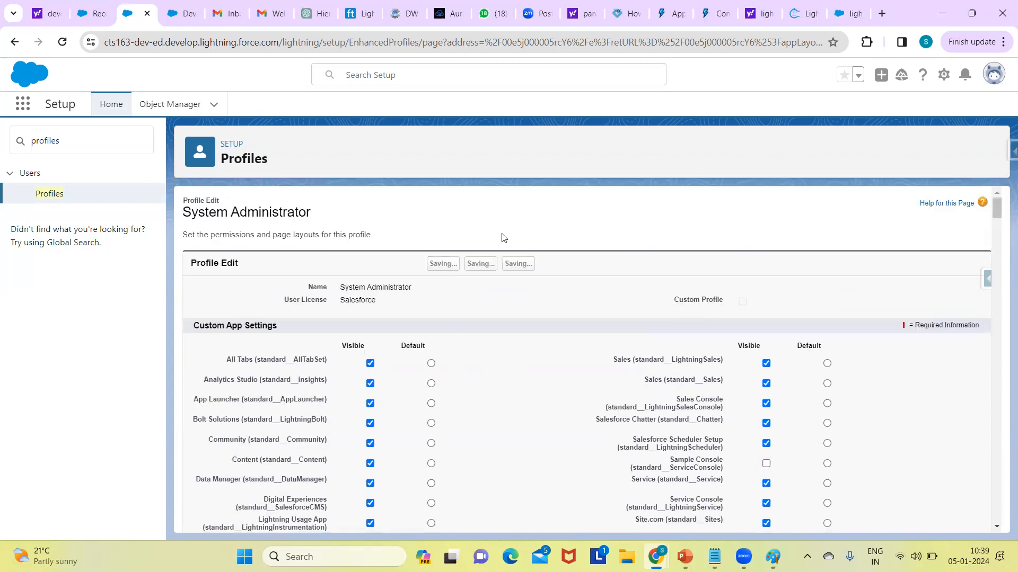